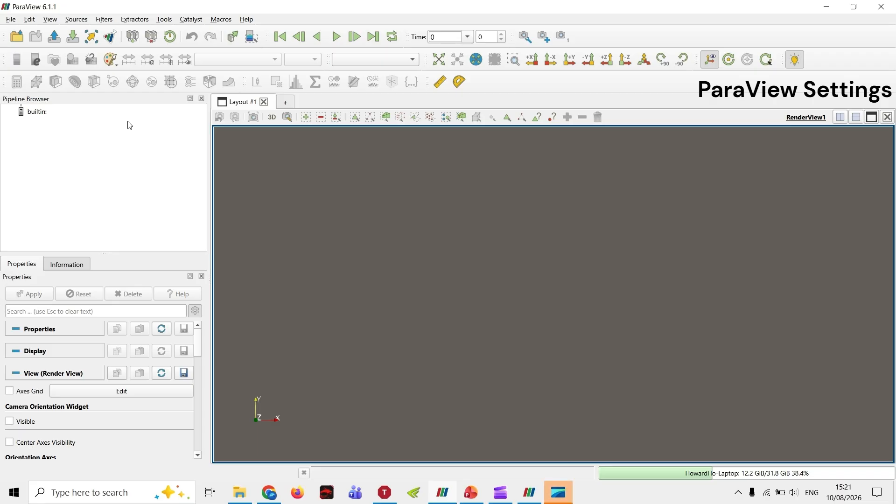
Step: Open the application settings and toggle the advanced General options off and back on
left_click(29, 20)
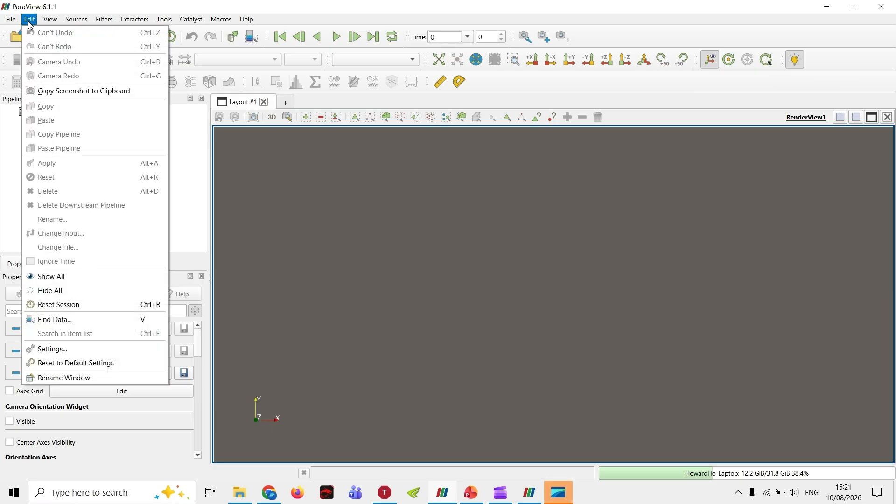
left_click(67, 353)
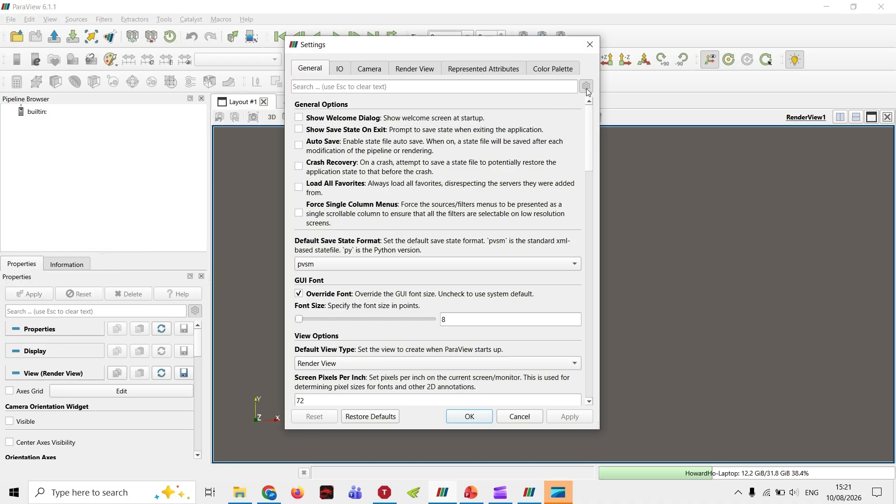
left_click(589, 90)
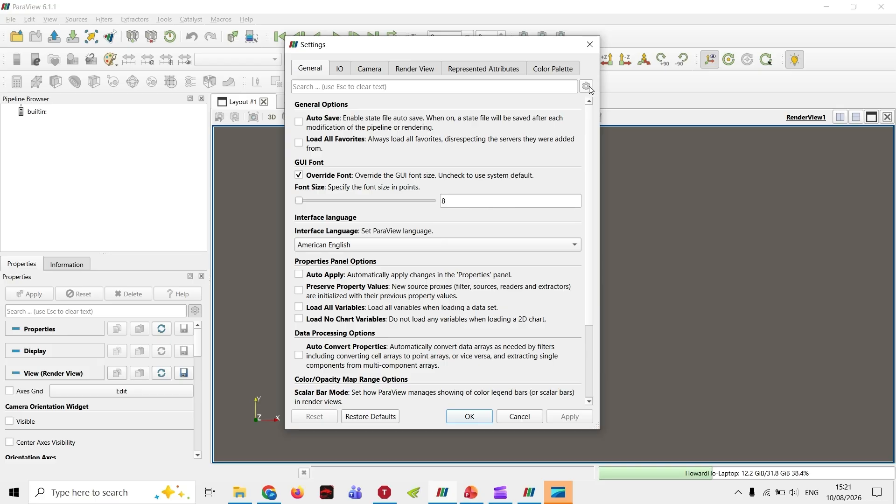
left_click(587, 88)
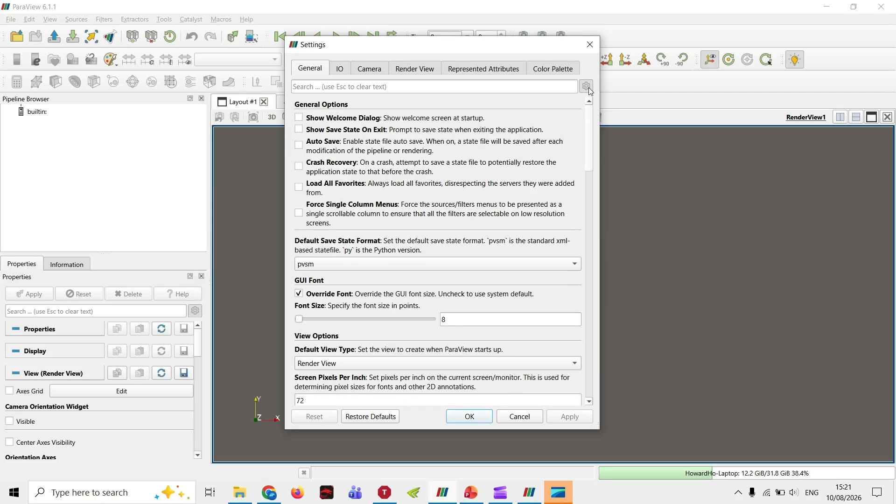
Step: Turn off the GUI font size override and apply the change
left_click_drag(589, 133, 587, 108)
mouse_move(591, 131)
left_mouse_down()
mouse_move(592, 185)
mouse_move(596, 126)
left_mouse_up()
left_click(299, 294)
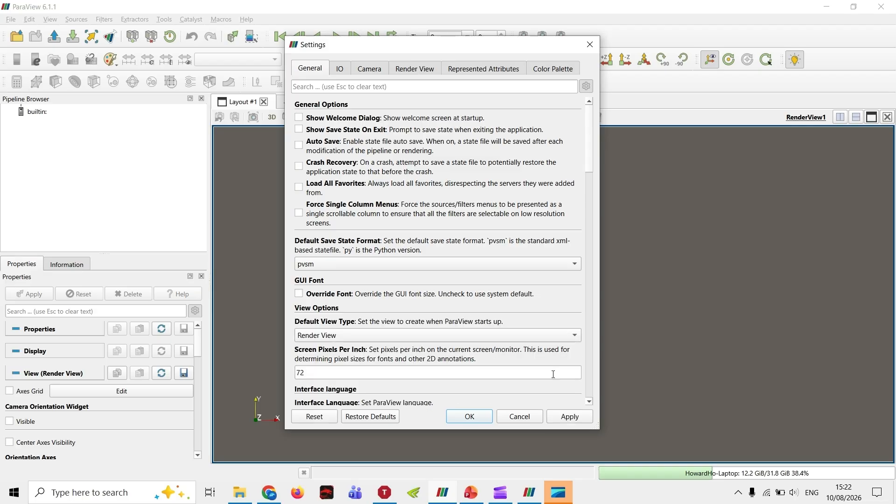
left_click(555, 417)
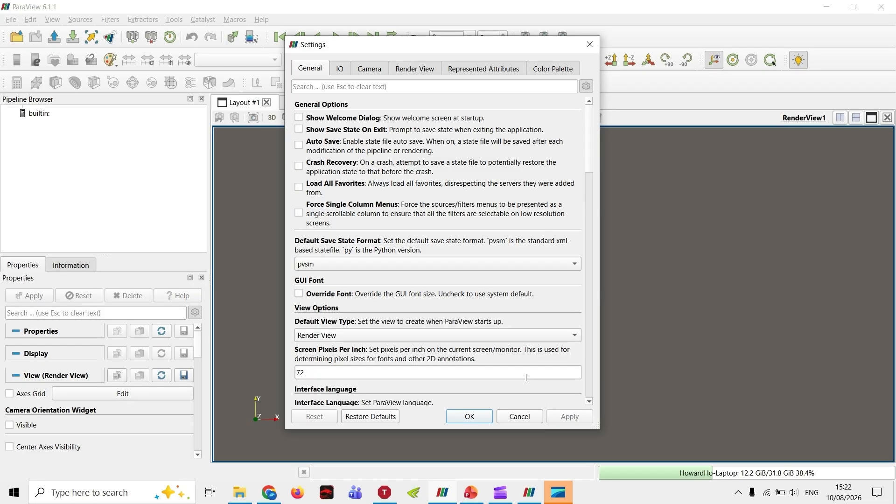
Step: Enable the GUI font override with a font size of 8 points and apply it
left_click(299, 295)
left_click_drag(299, 320, 276, 321)
left_click(561, 419)
left_click(569, 418)
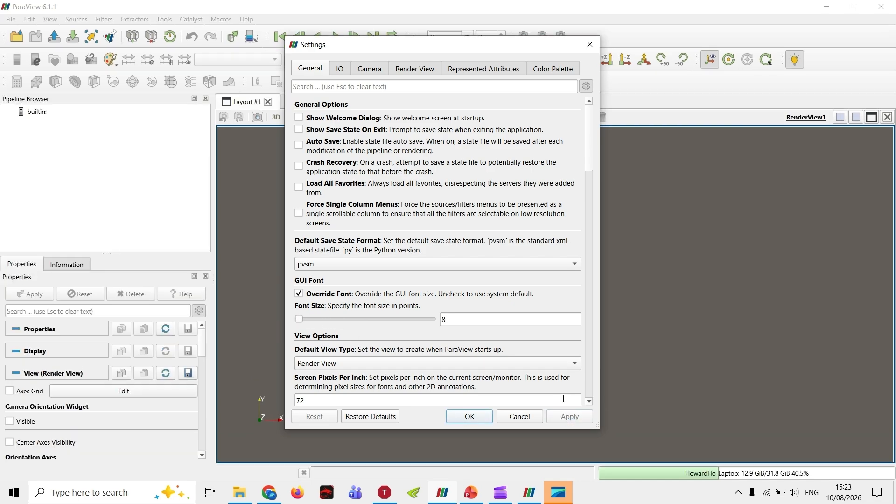
Step: Review the remaining General settings, from properties panel options to animation and number display, and close the settings
scroll(488, 307, "down", 3)
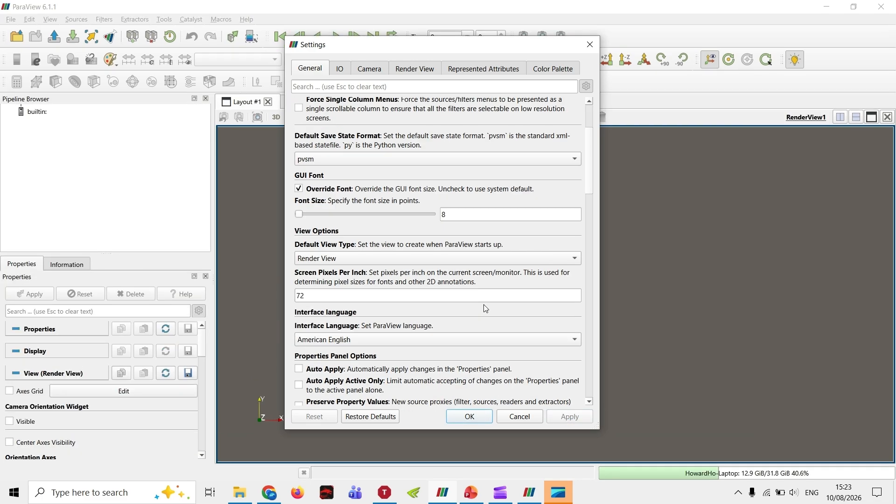
scroll(485, 309, "down", 1)
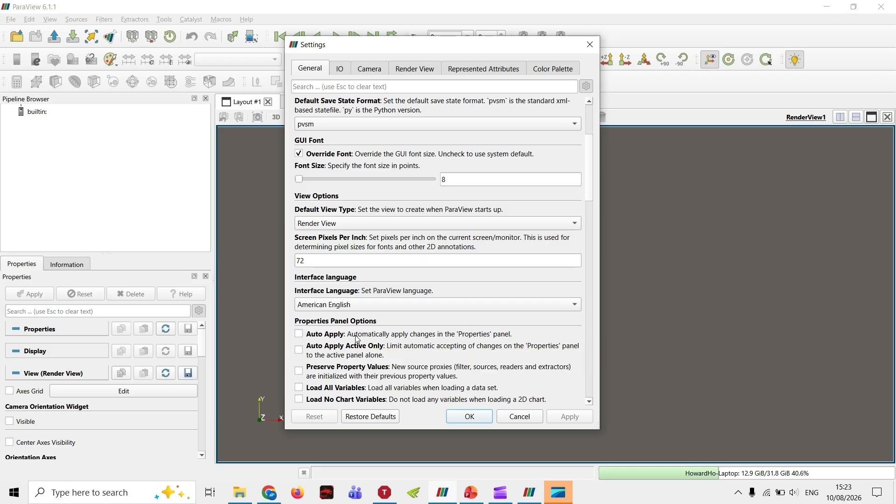
scroll(389, 338, "down", 3)
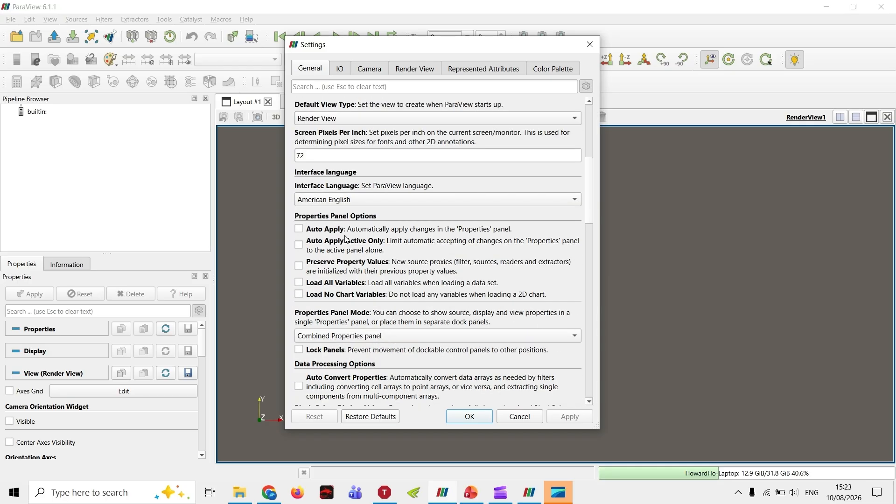
scroll(410, 238, "down", 4)
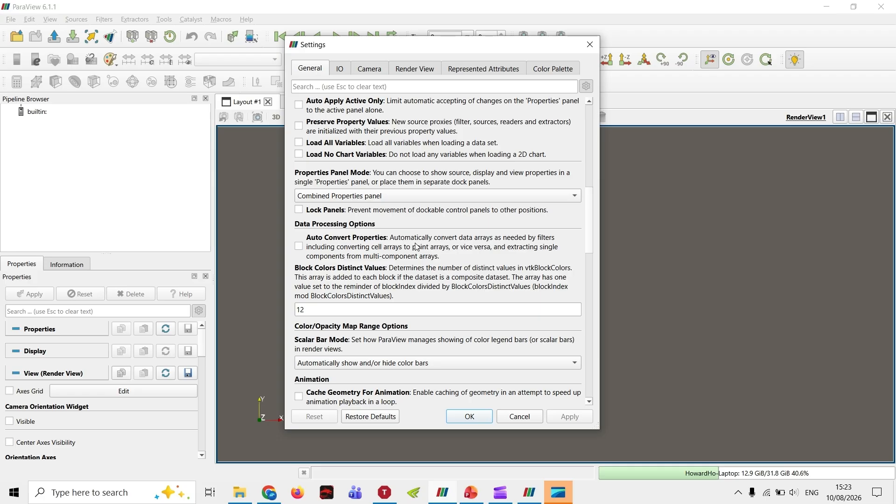
scroll(417, 247, "down", 5)
scroll(432, 257, "down", 4)
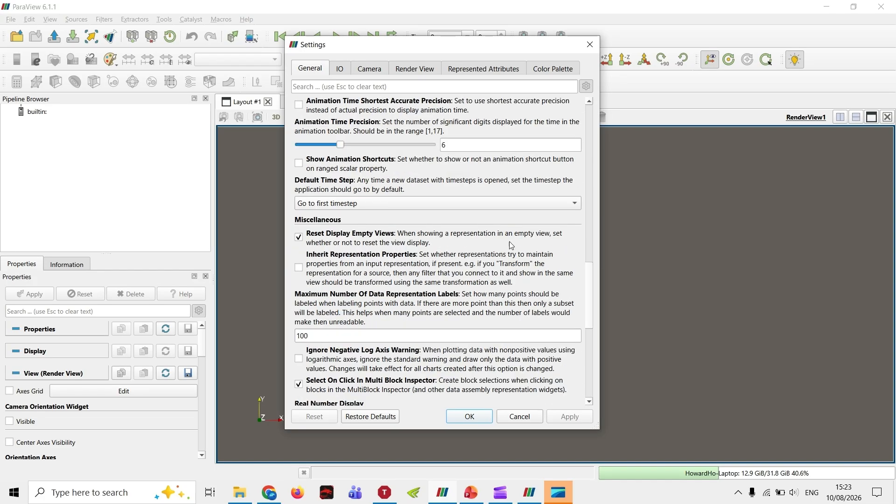
scroll(478, 268, "up", 2)
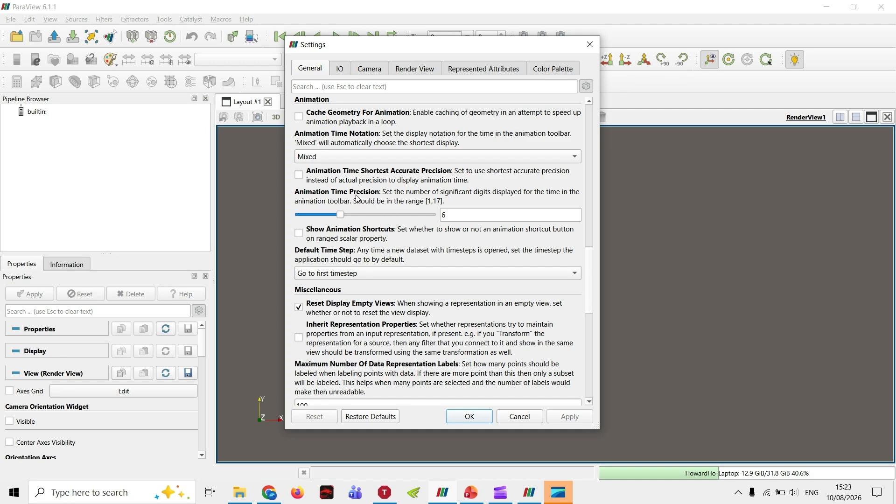
left_click_drag(590, 283, 597, 367)
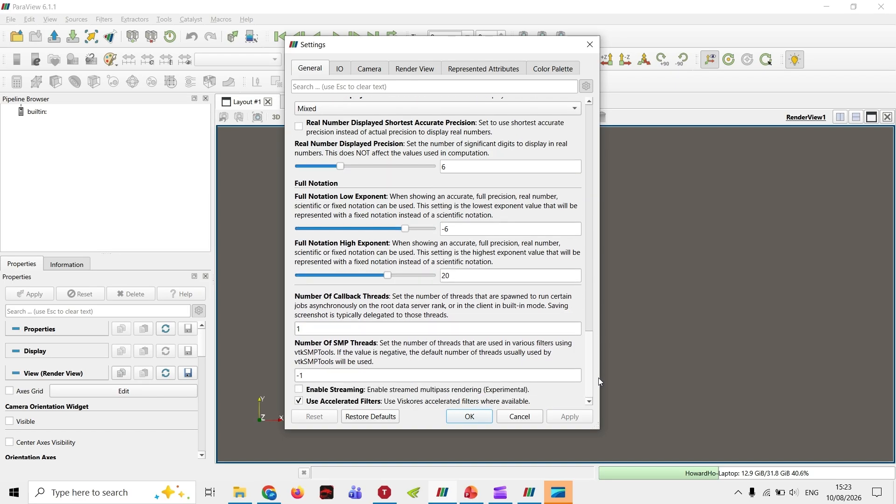
scroll(587, 340, "up", 20)
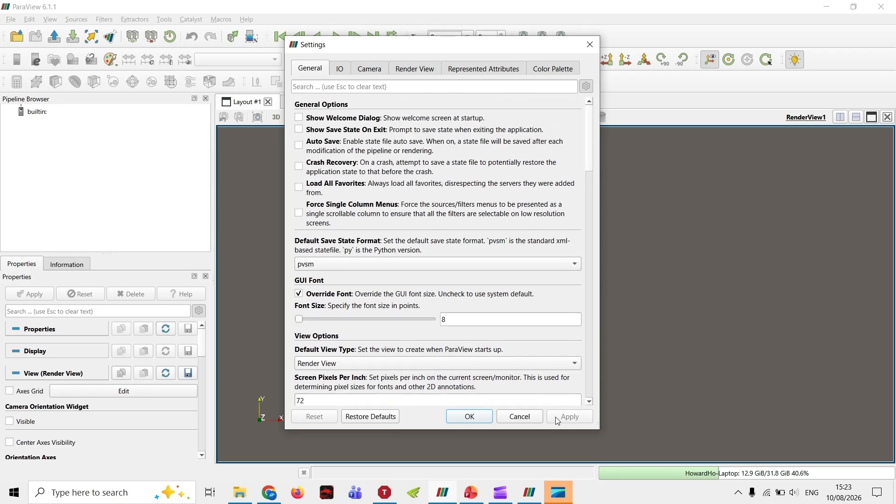
left_click(593, 44)
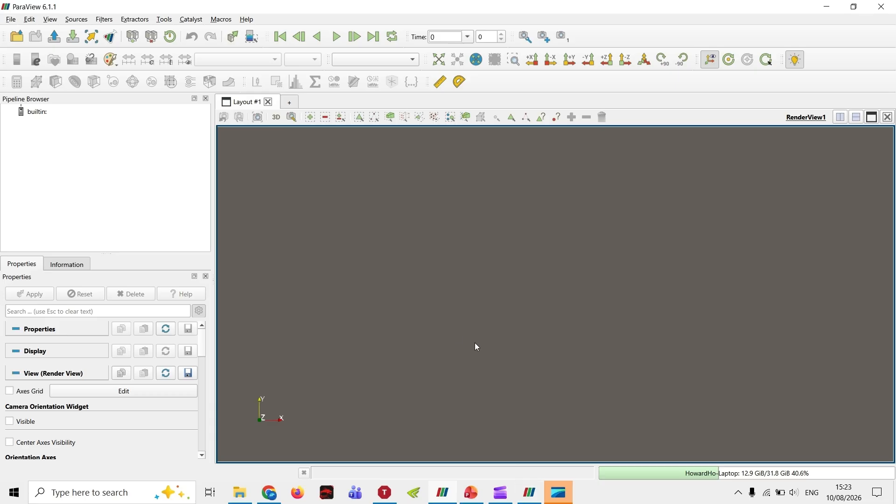
Step: Switch to the ParaView 5.11.0 window to look at its interface and return to ParaView 6.1.1
left_click(529, 495)
mouse_move(360, 9)
left_mouse_down()
mouse_move(342, 45)
mouse_move(350, 10)
left_mouse_up()
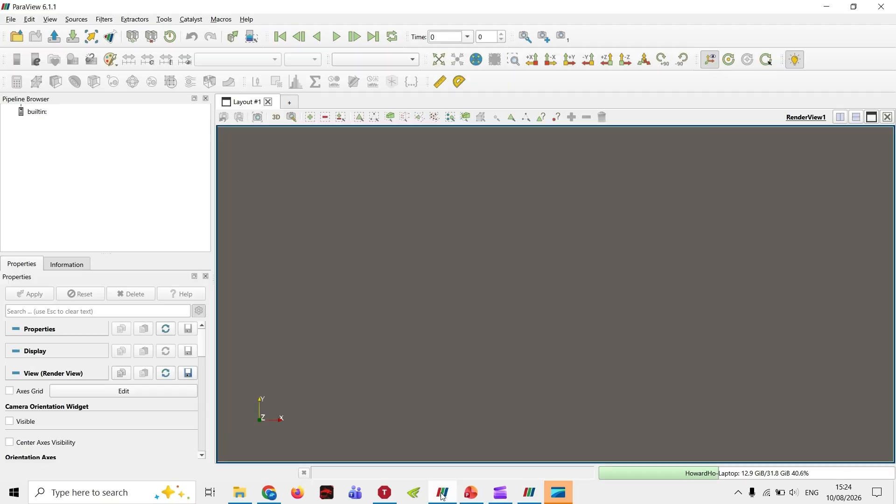
left_click(443, 494)
Step: Show the Color Map Editor beside the render view
left_click(49, 19)
mouse_move(77, 19)
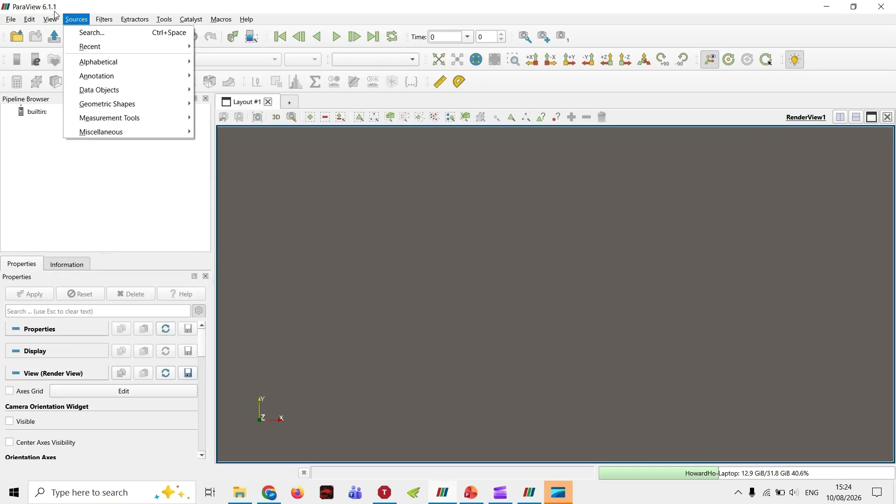
left_click(84, 60)
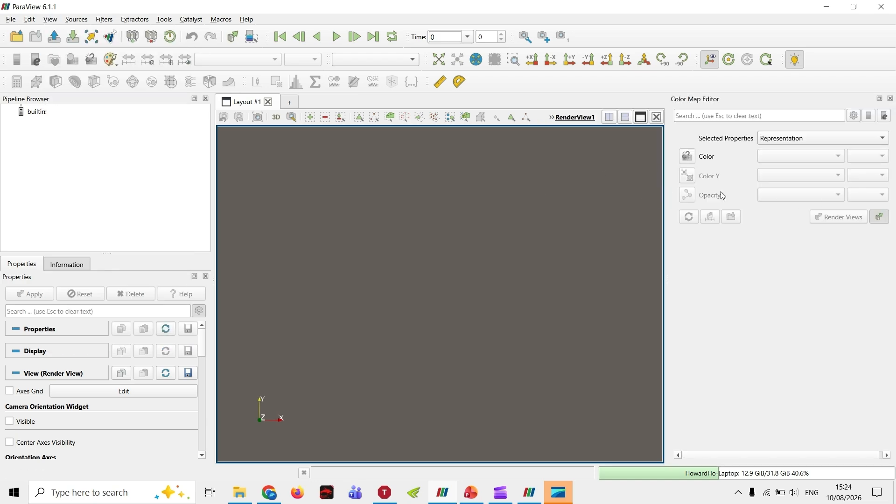
mouse_move(667, 197)
left_mouse_down()
mouse_move(530, 198)
mouse_move(668, 200)
left_mouse_up()
Step: Compare the panel layout and toolbars with the ParaView 5.11.0 window and return to ParaView 6.1.1
left_click(527, 499)
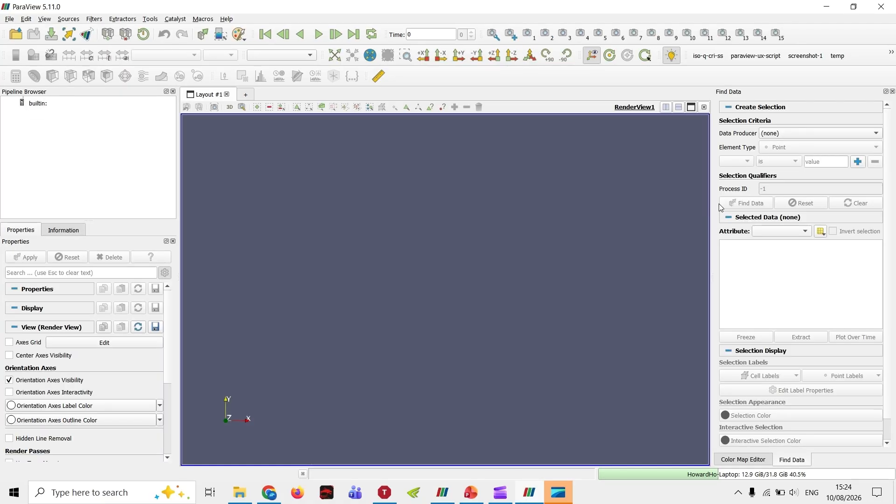
left_click_drag(712, 204, 885, 209)
left_click(834, 6)
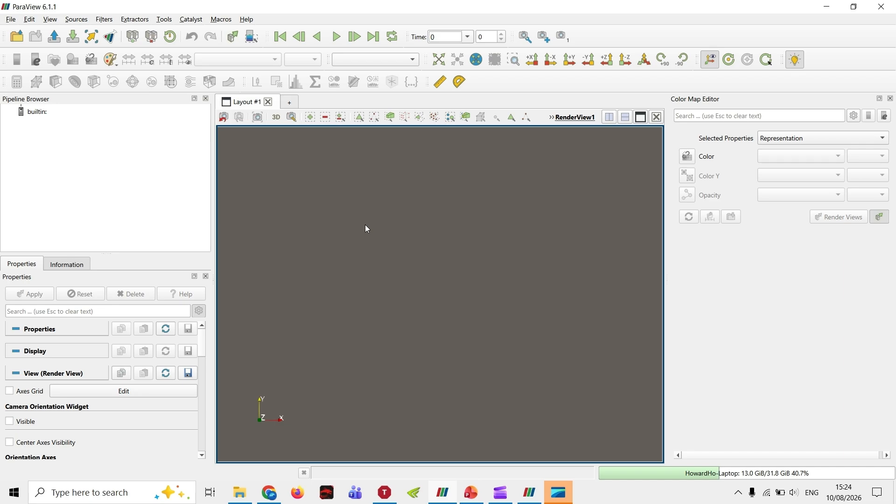
left_click(532, 495)
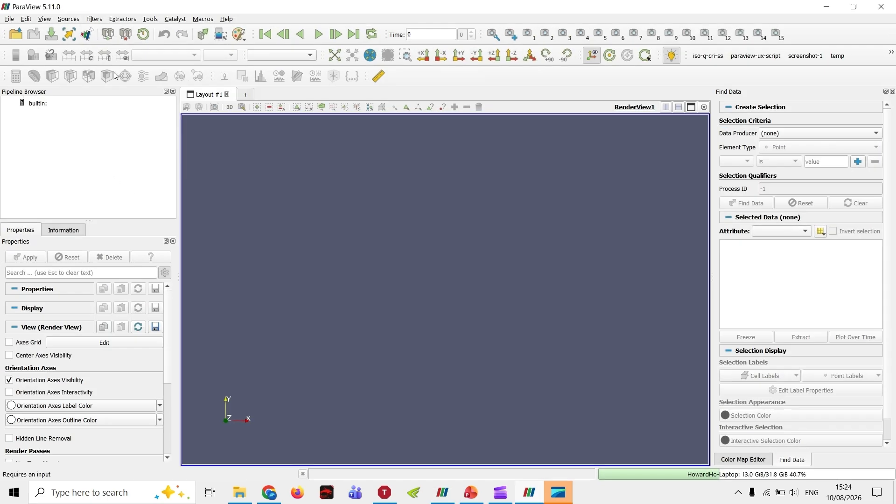
left_click(823, 8)
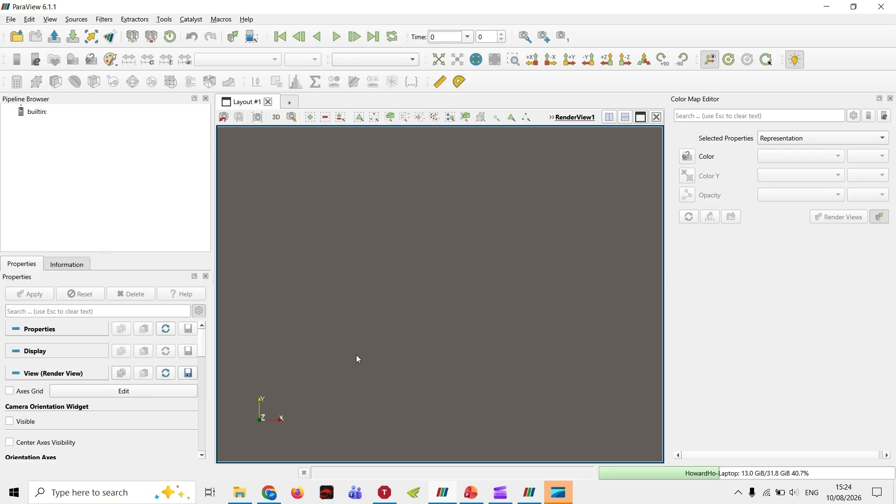
left_click(552, 490)
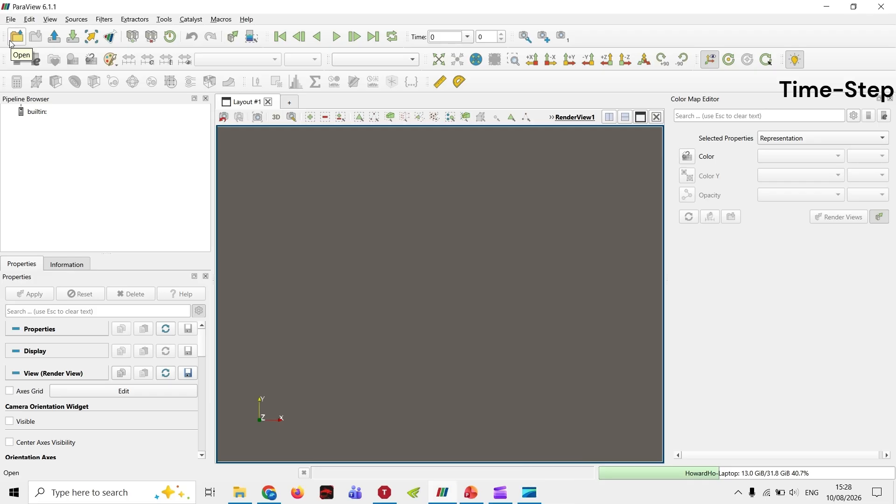
Step: Open dummy.foam from the Part-2 folder after checking the time folders grouped under 0
left_click(11, 41)
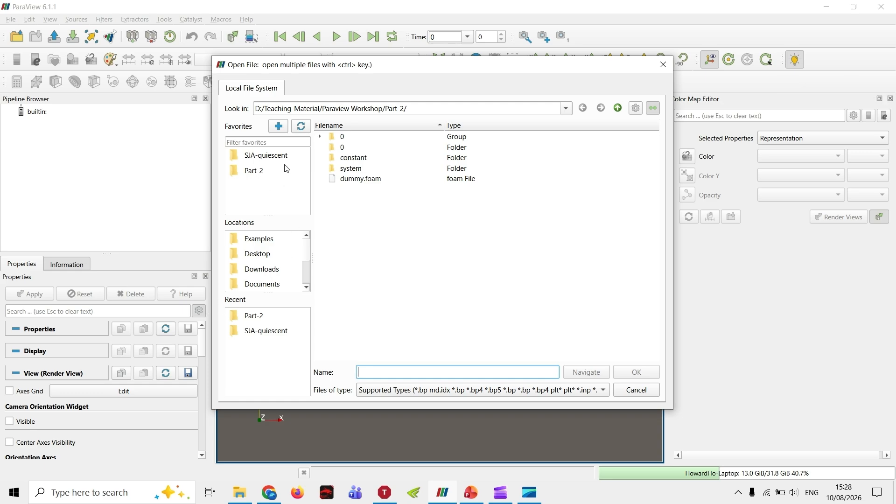
left_click(362, 179)
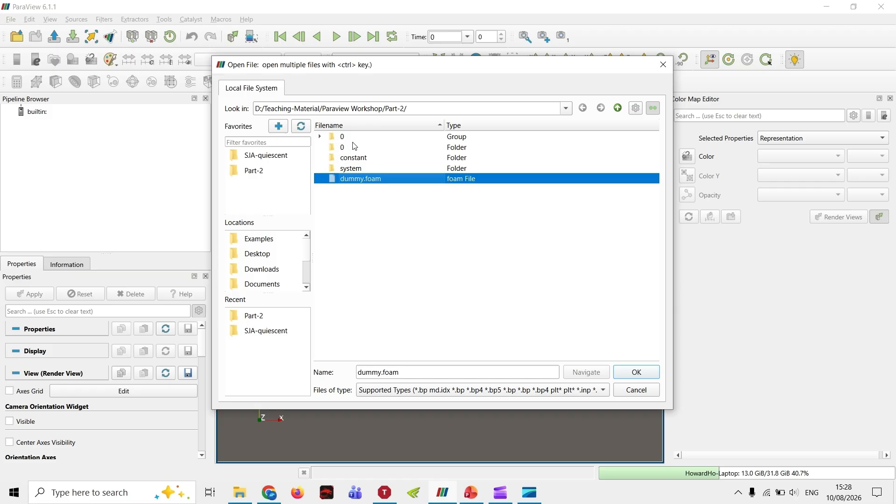
left_click(319, 136)
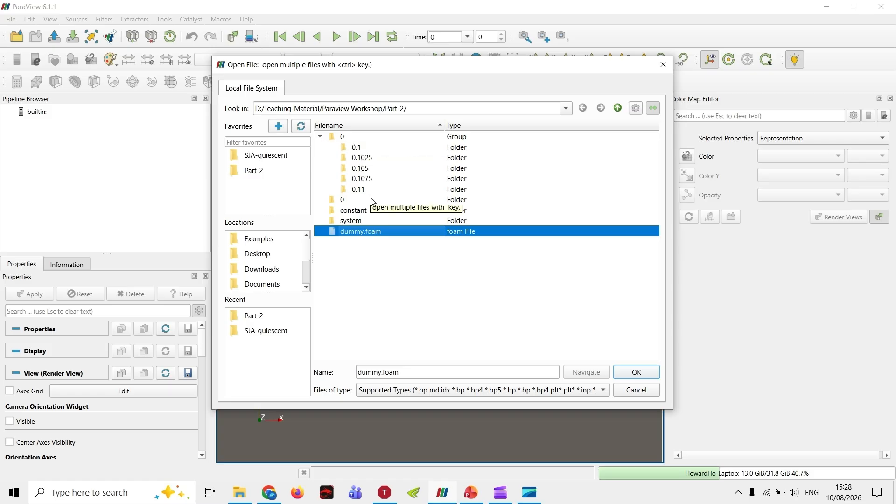
left_click(321, 139)
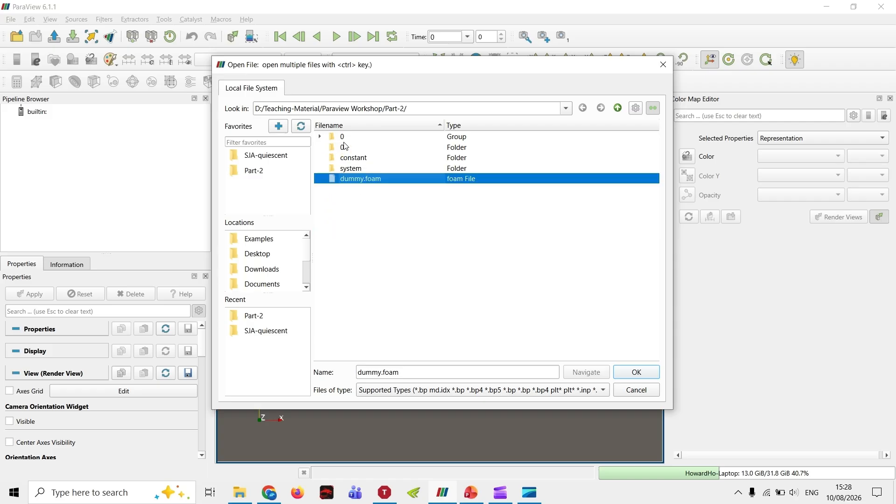
left_click(321, 140)
left_click(320, 140)
left_click(628, 372)
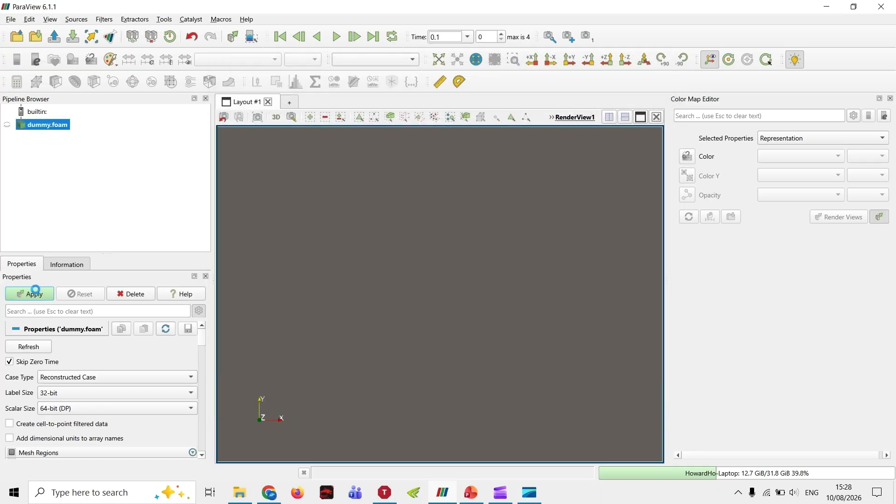
Step: Apply the dummy.foam reader properties to load the case and close the Color Map Editor
left_click(27, 292)
left_click(889, 99)
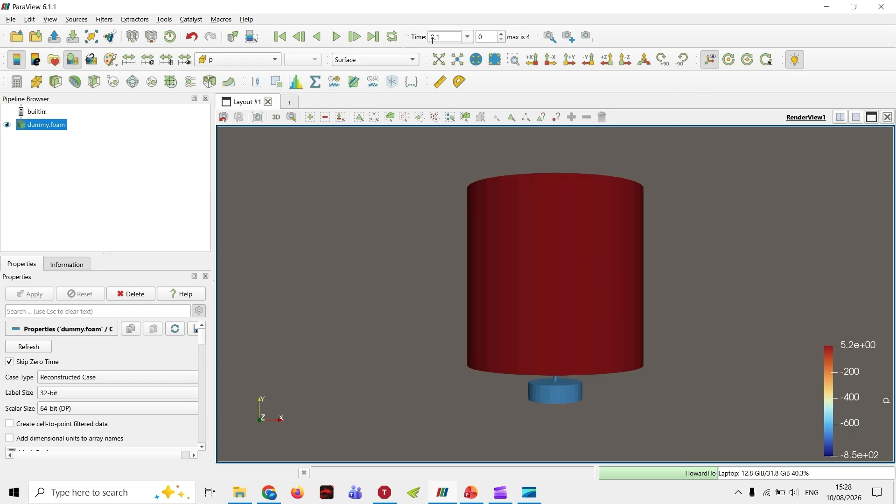
Step: Check the available time values and advance the dataset to time-step index 1
left_click(468, 37)
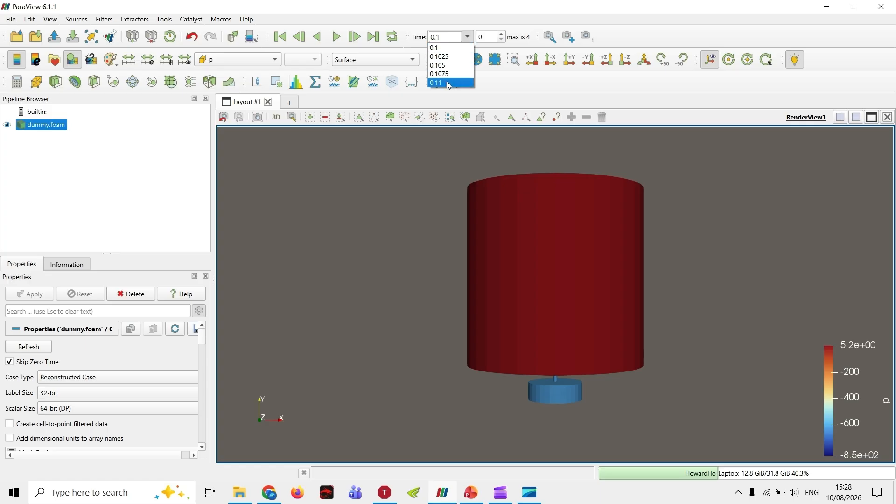
left_click(503, 85)
left_click(485, 36)
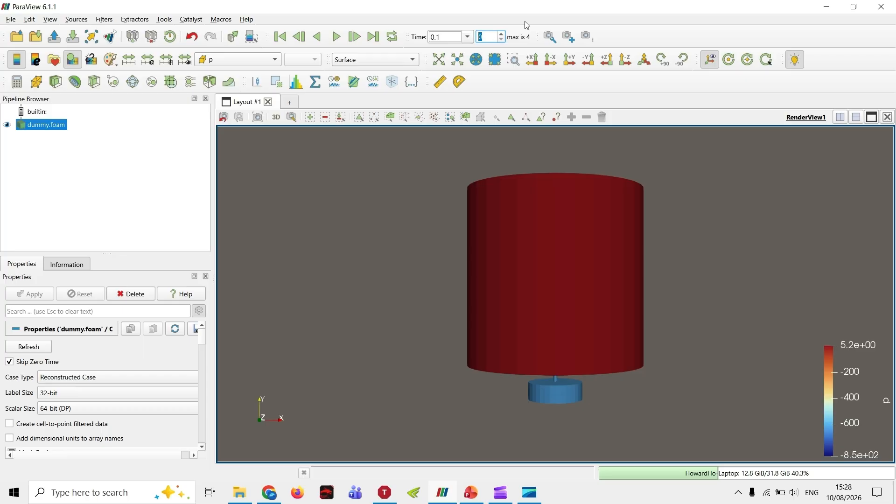
left_click(491, 34)
left_click_drag(491, 36, 476, 36)
left_click(490, 34)
left_click(489, 34)
left_click(500, 35)
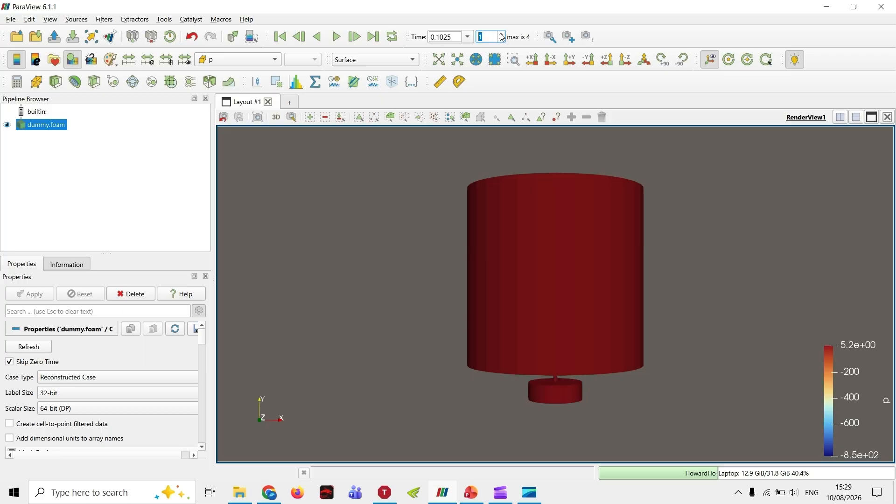
Step: Set the current time of the dataset to 0.1
left_click(467, 37)
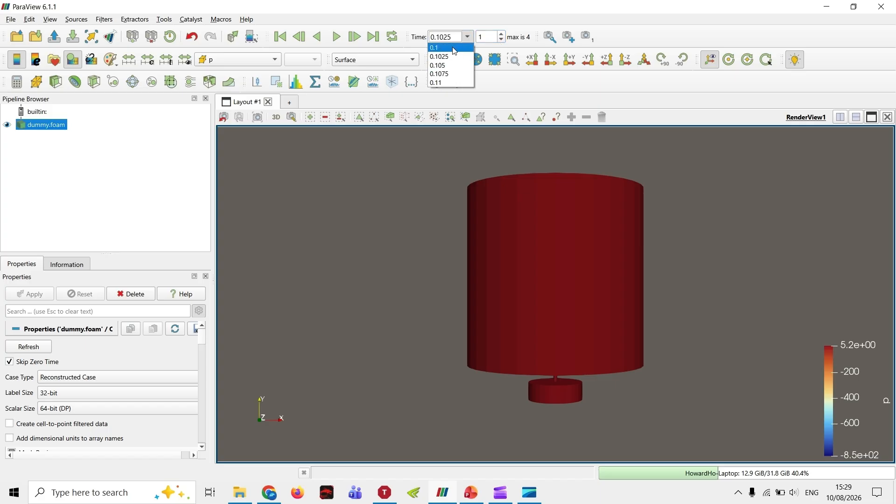
left_click(455, 48)
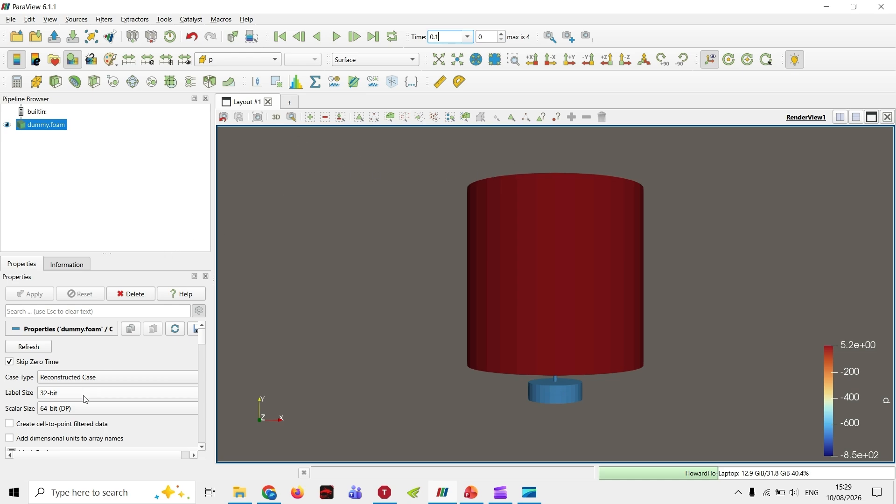
scroll(81, 393, "down", 3)
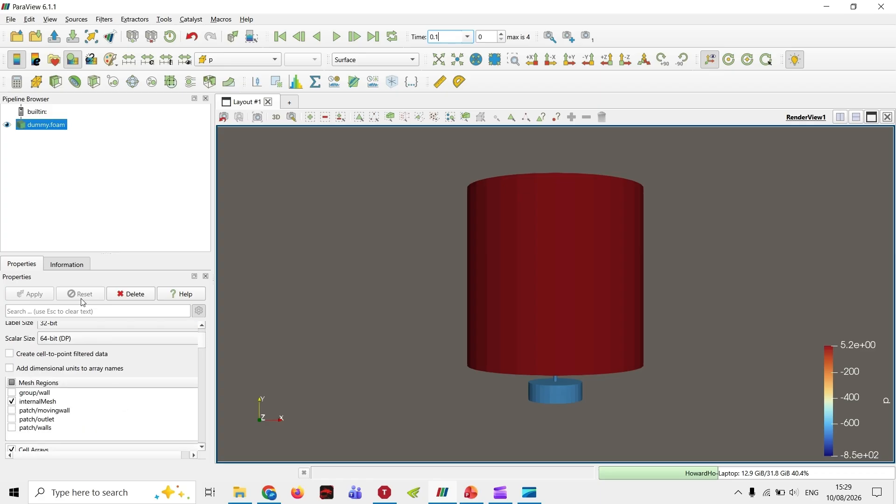
scroll(75, 322, "up", 2)
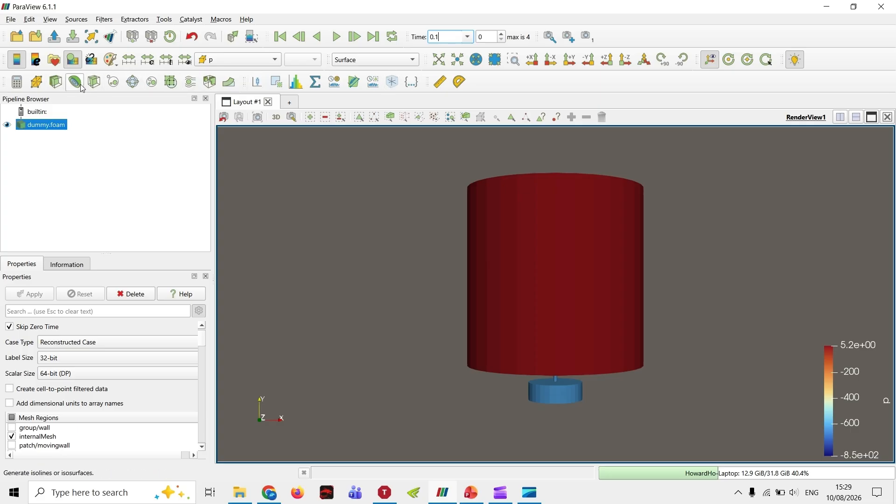
Step: Open the filter search, look up the contour filter and clear the search text
left_click(106, 20)
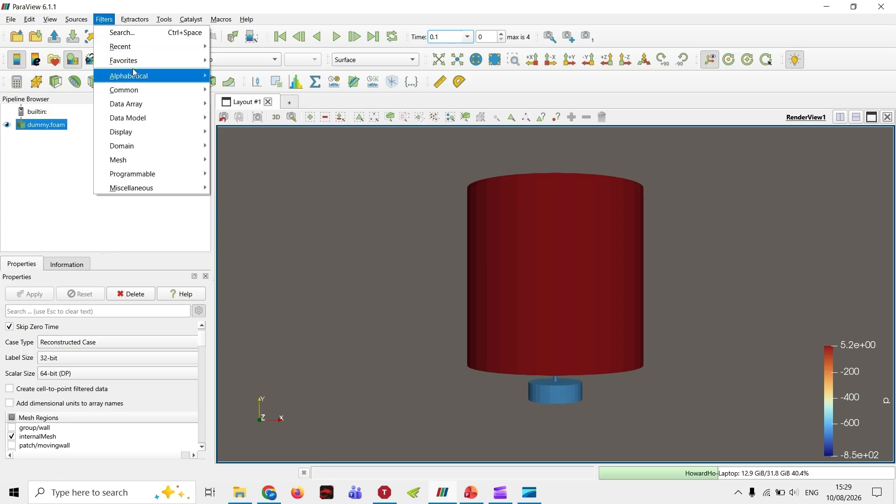
mouse_move(140, 80)
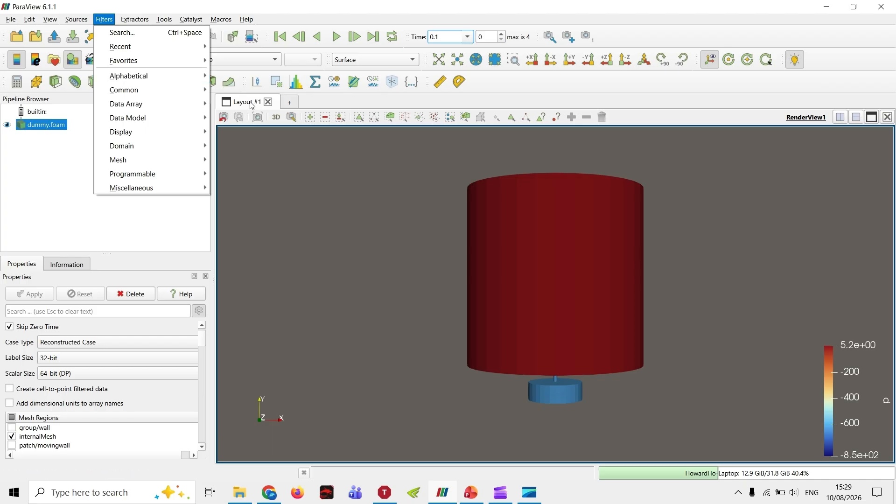
left_click(150, 36)
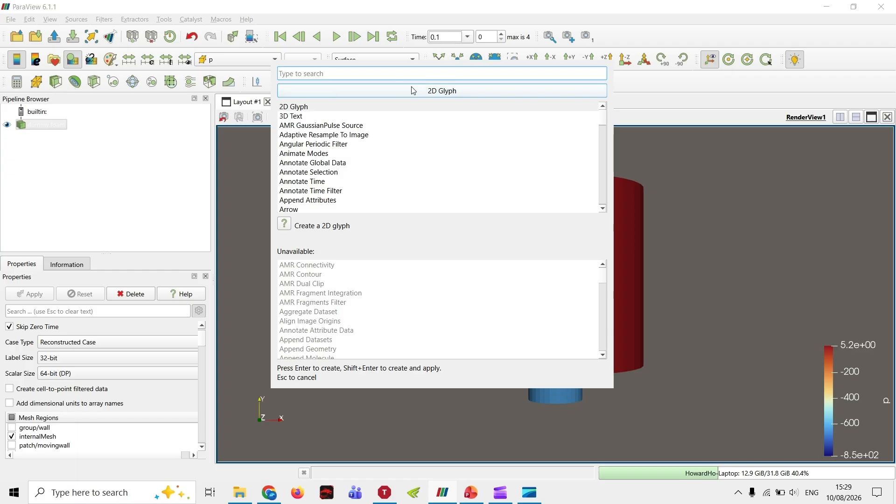
type("contour")
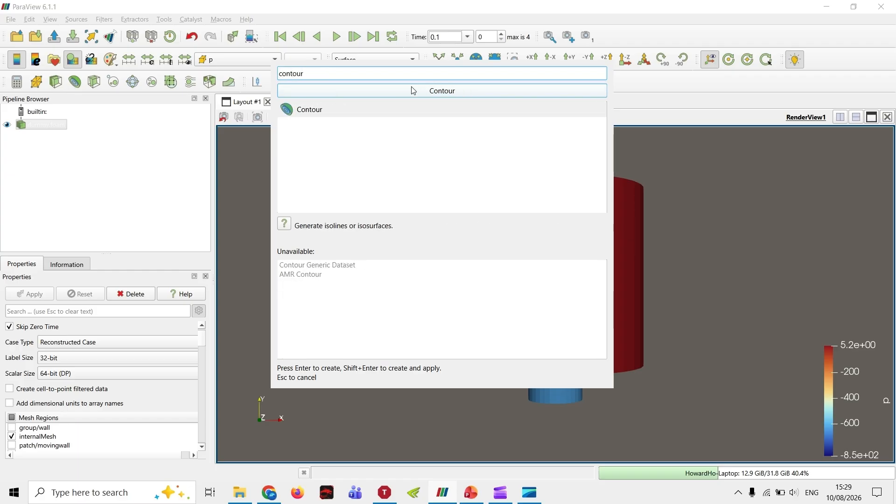
key("BackSpace")
key("BackSpace")
key("BackSpace")
key("BackSpace")
key("BackSpace")
key("BackSpace")
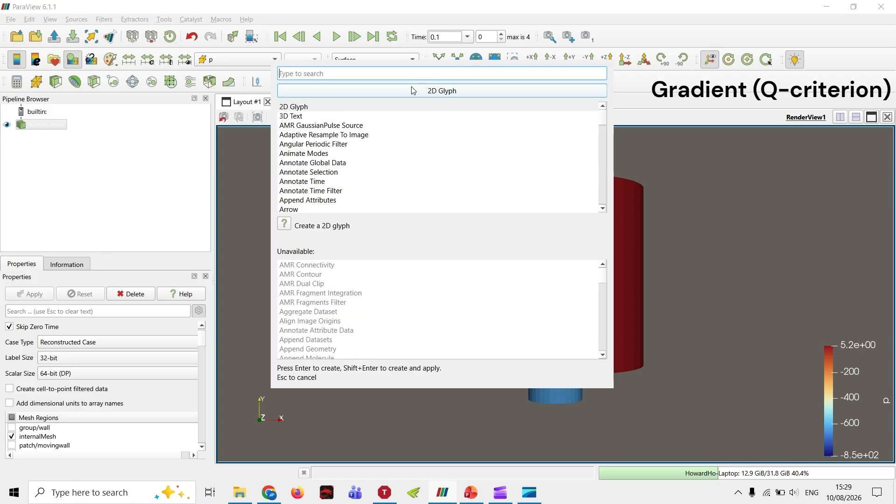
Step: Find the Gradient filter by searching for grad and add it to dummy.foam
type("grad")
key("BackSpace")
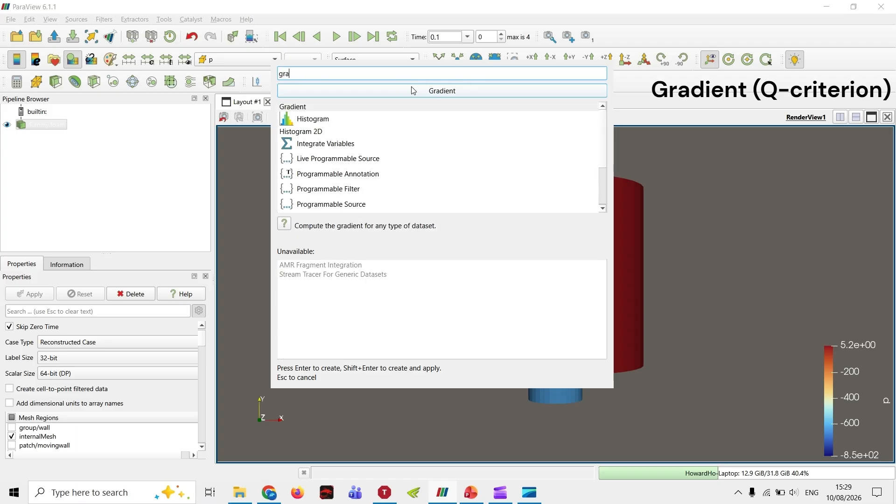
type("d")
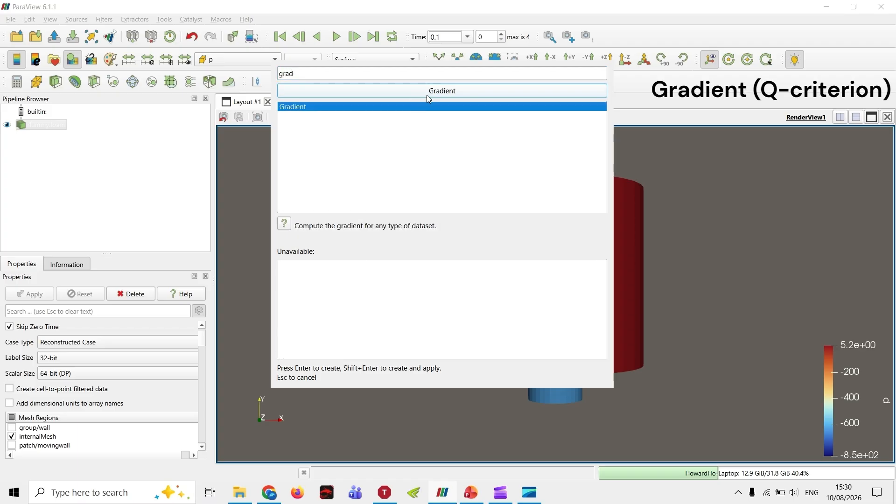
key("Return")
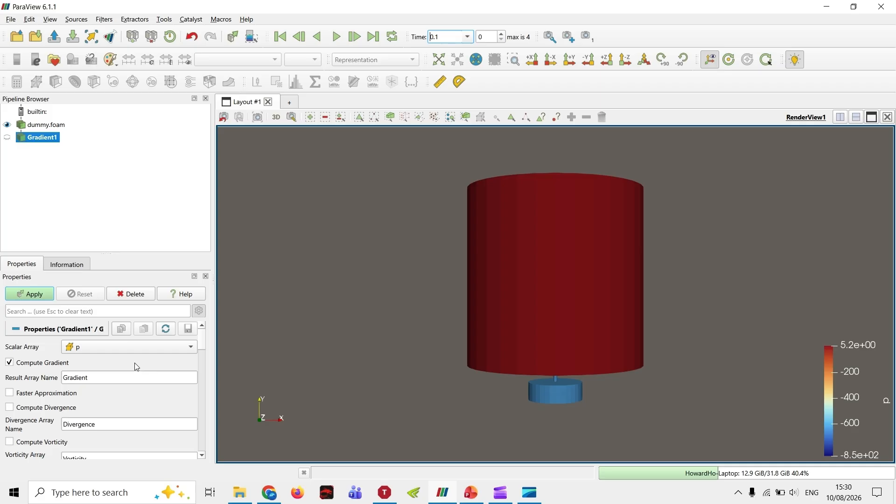
Step: Set the Gradient filter's scalar array to U, enable only Vorticity and Q Criterion computation, and apply it
left_click(115, 349)
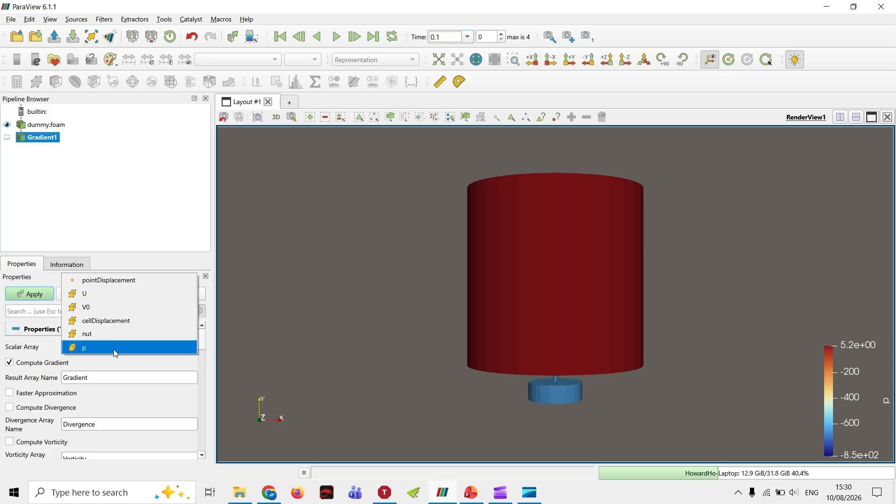
left_click(115, 296)
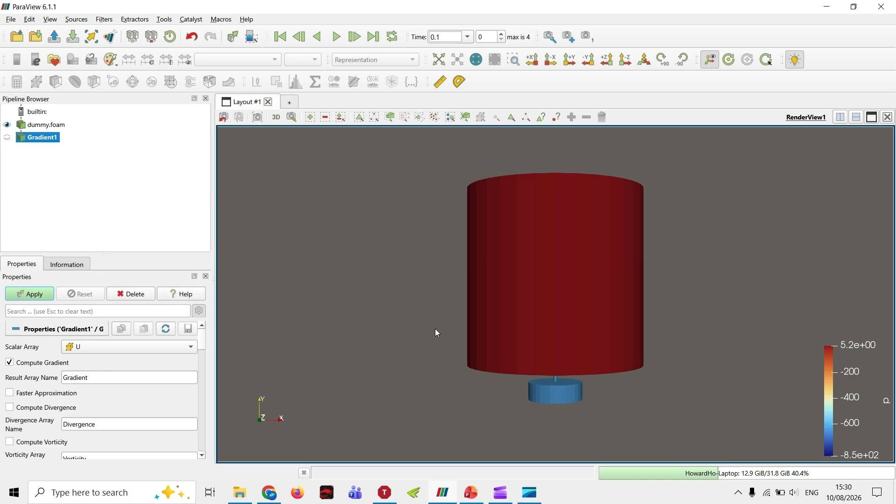
left_click(31, 366)
scroll(62, 411, "down", 3)
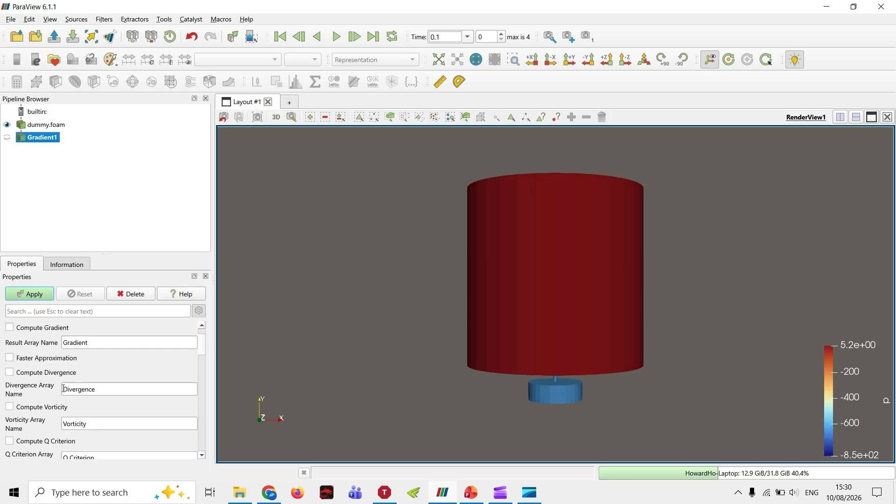
left_click(26, 375)
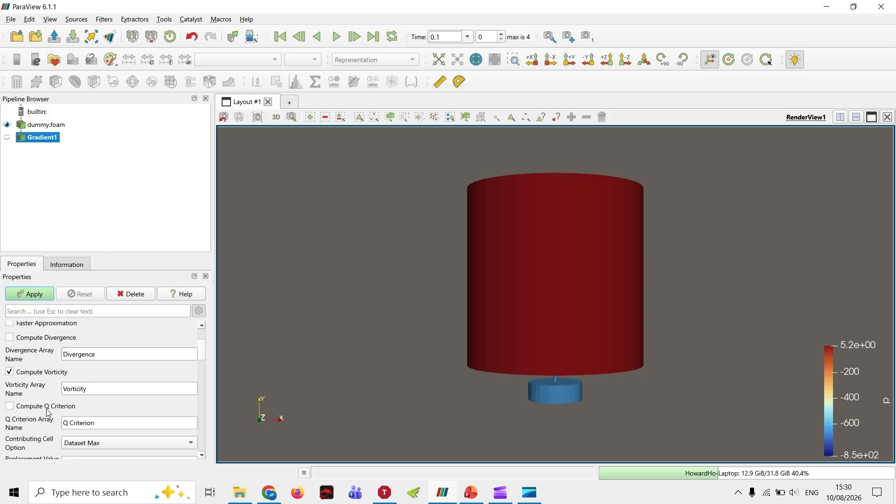
left_click(47, 407)
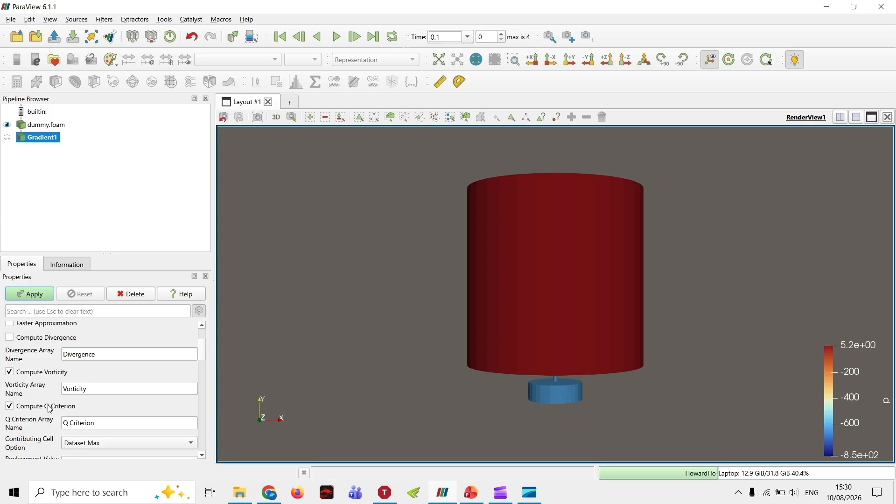
left_click(39, 292)
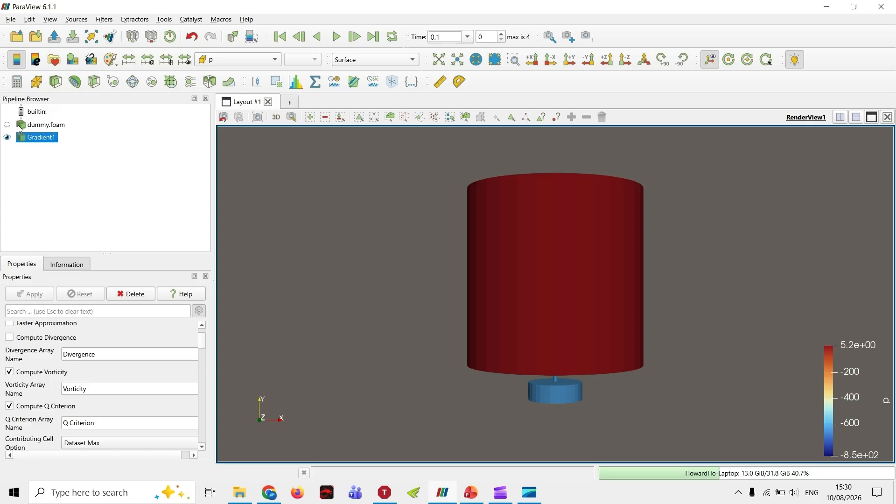
scroll(77, 377, "up", 3)
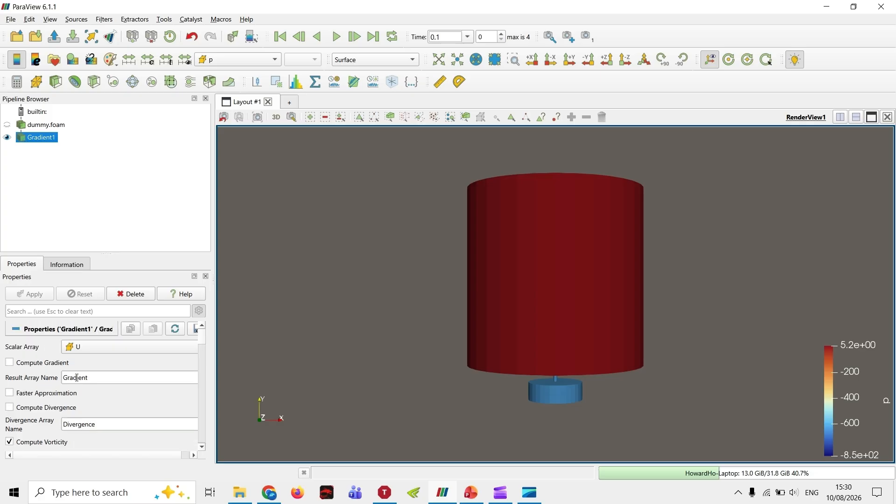
Step: Slice the gradient result with a Z-normal plane at origin 0, 0.06, 0, apply it and hide the plane outline
left_click(99, 87)
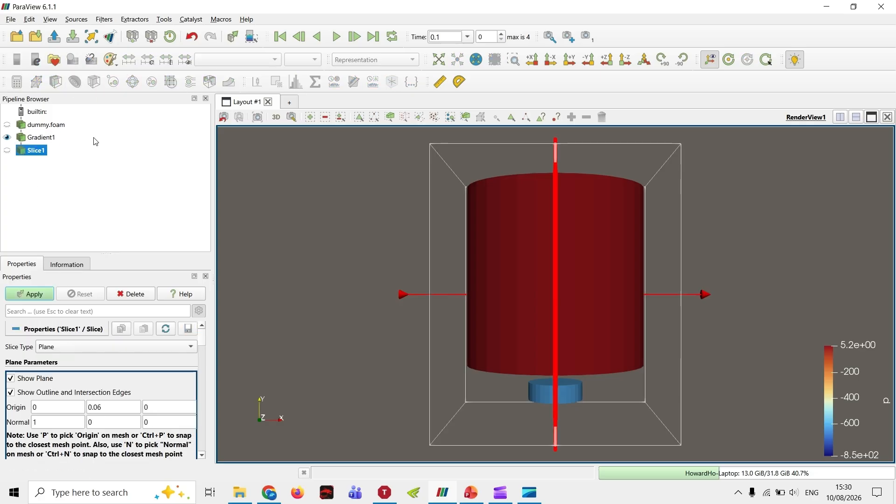
scroll(55, 398, "down", 2)
left_click(46, 436)
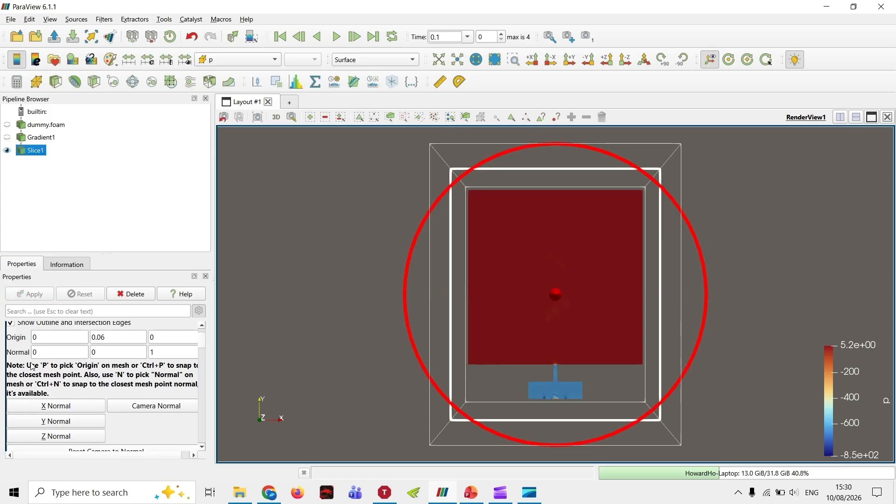
Step: Color the slice by Vorticity magnitude, switch the coloring to Q Criterion and inspect the slice face-on
left_click(221, 63)
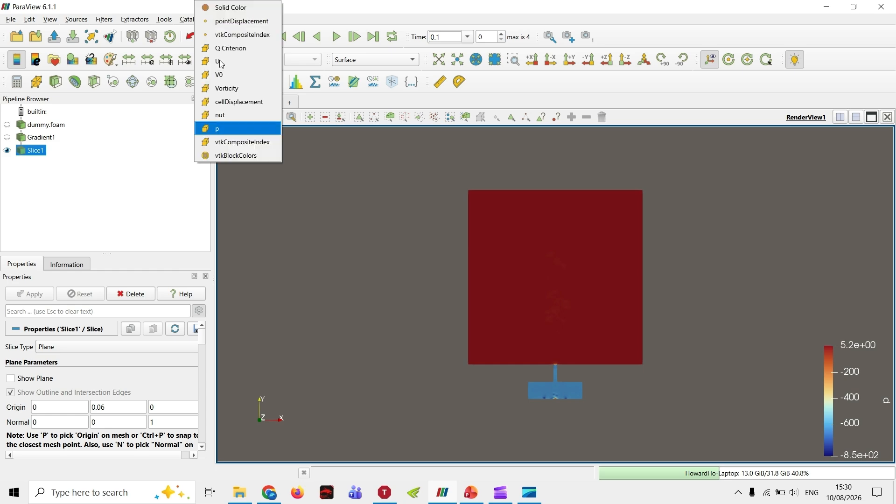
left_click(234, 90)
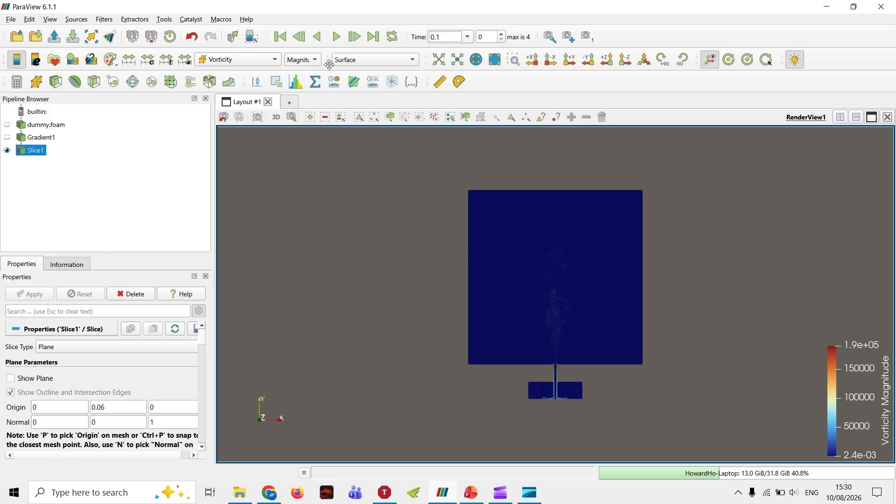
left_click(255, 62)
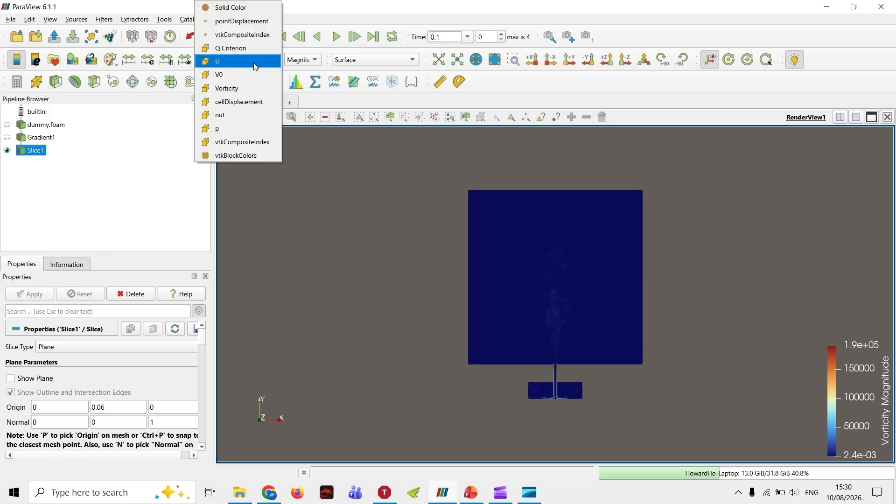
left_click(254, 50)
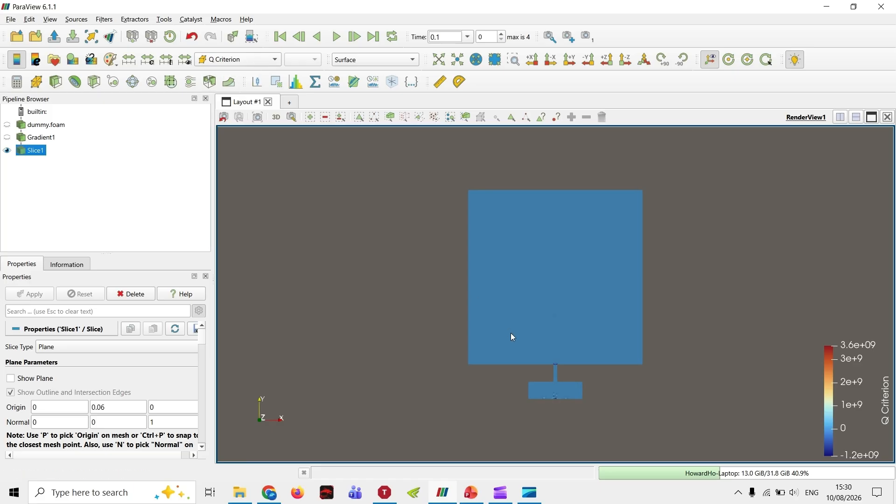
left_click_drag(513, 337, 550, 205)
left_click(625, 59)
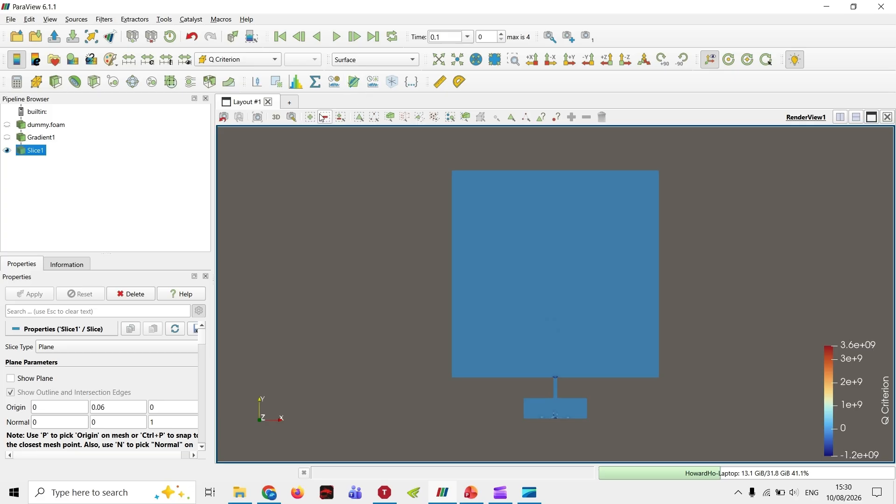
left_click(275, 117)
left_click_drag(478, 303, 450, 272)
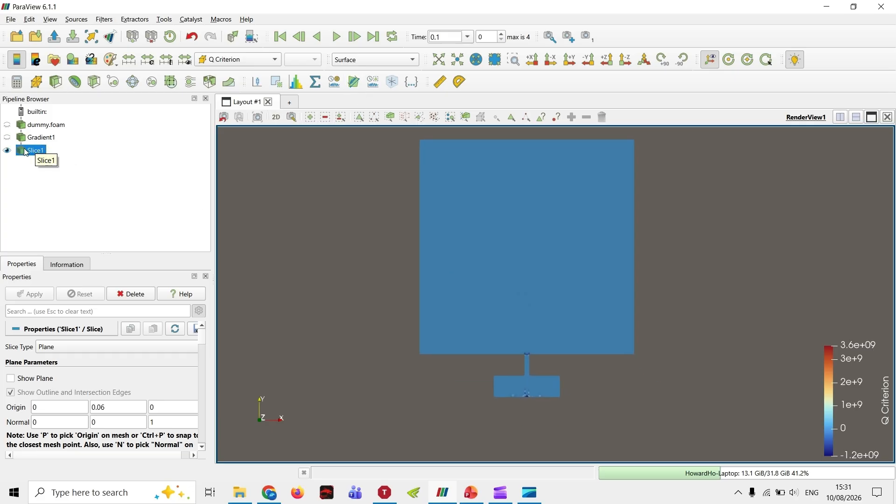
Step: Hide the slice and add a Contour filter to the gradient result, contouring by Q Criterion
left_click(7, 150)
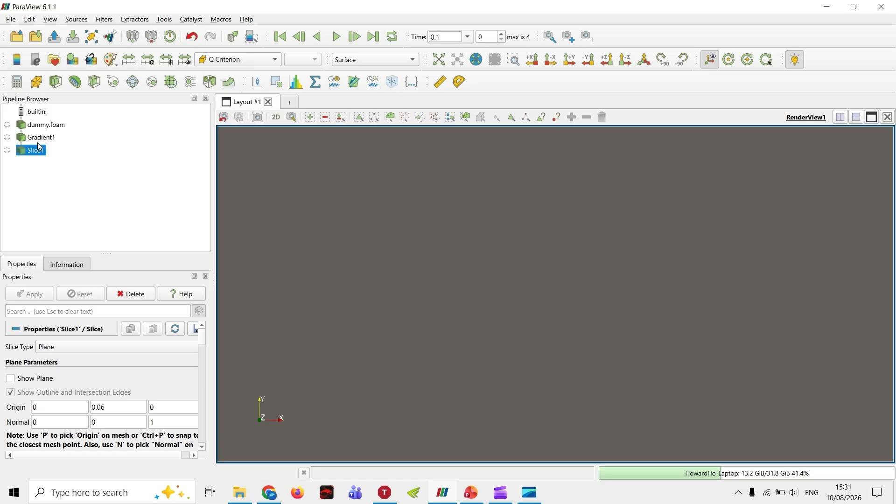
left_click(41, 138)
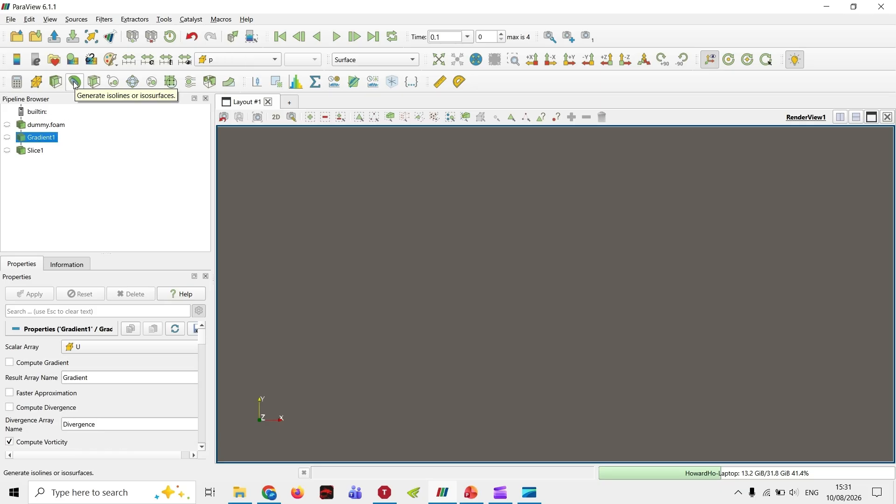
left_click(36, 81)
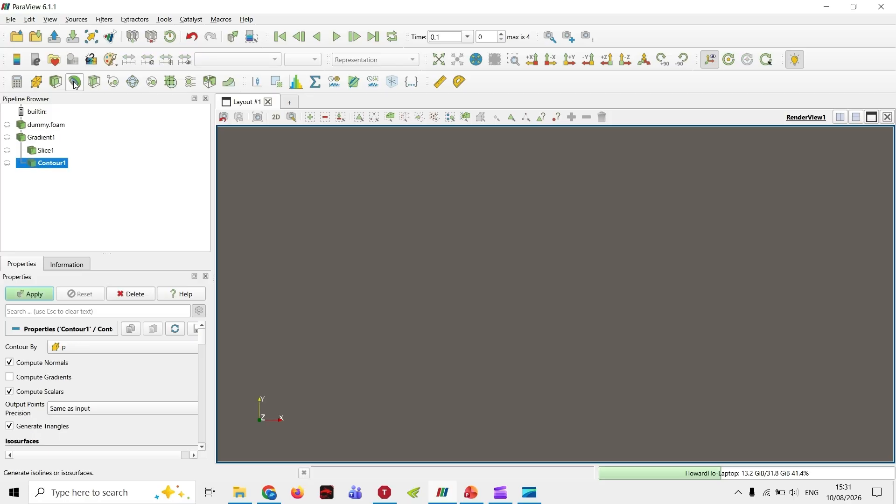
left_click(94, 349)
left_click(98, 150)
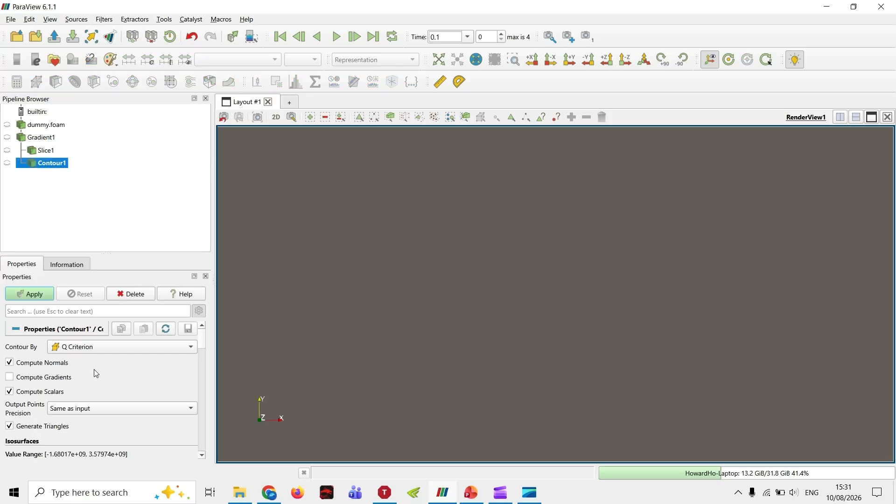
Step: Set the contour's isosurface value to 100 and apply the filter
scroll(98, 372, "down", 2)
double_click(87, 434)
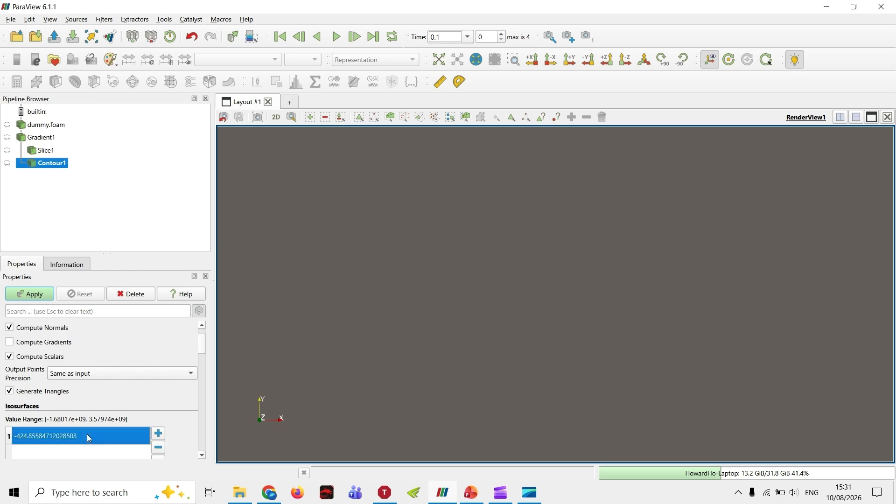
type("100")
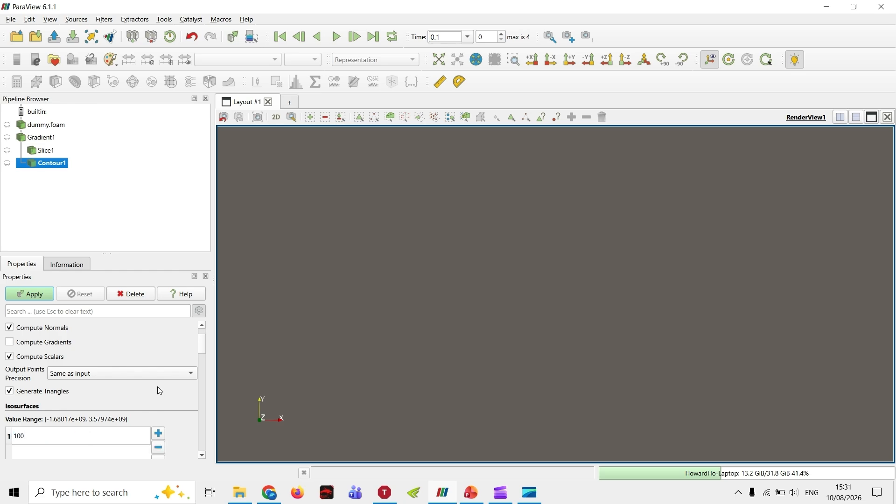
key("Return")
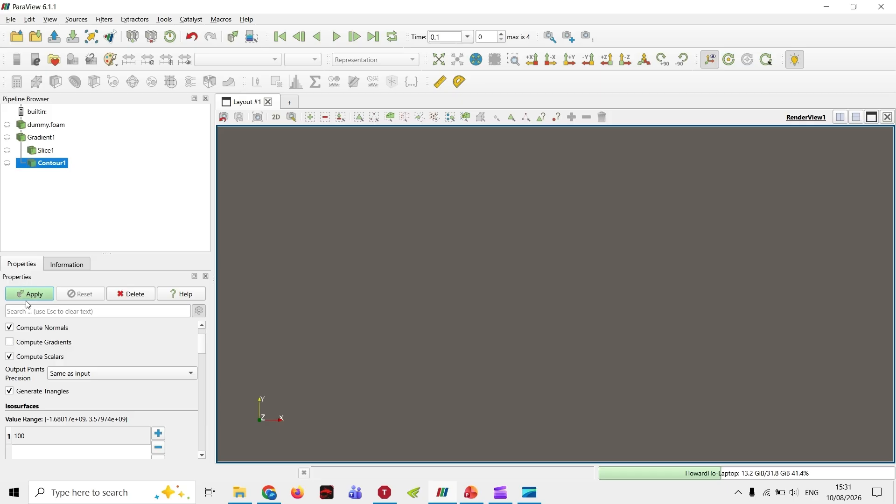
left_click(29, 294)
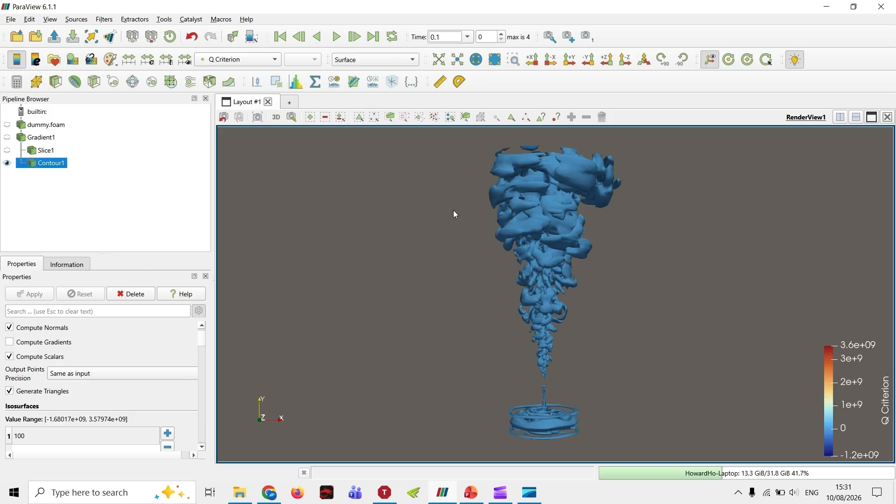
Step: View the Q Criterion isosurface isometrically and shift it to one side of the render view
left_click(644, 59)
scroll(55, 382, "down", 2)
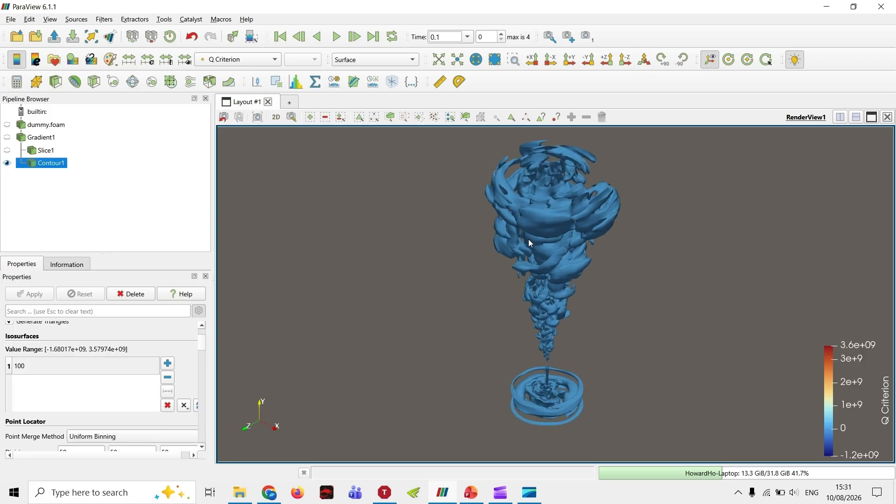
left_click_drag(528, 239, 345, 253)
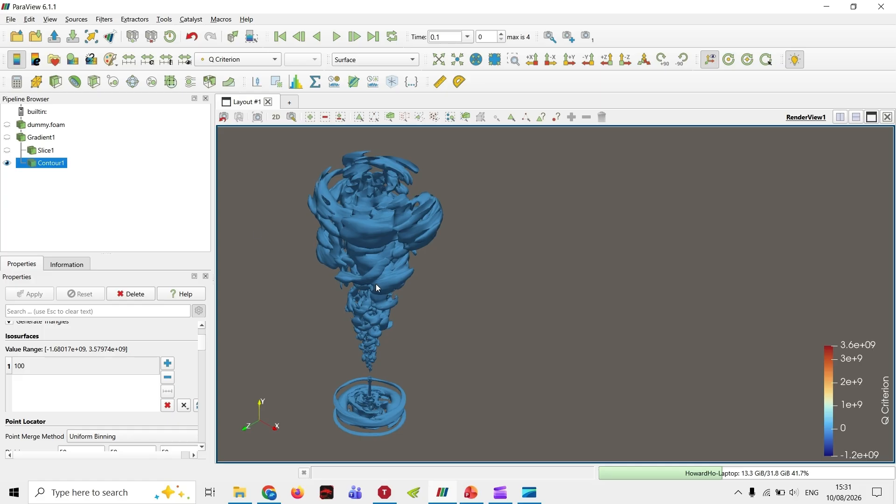
middle_click_drag(400, 339, 439, 357)
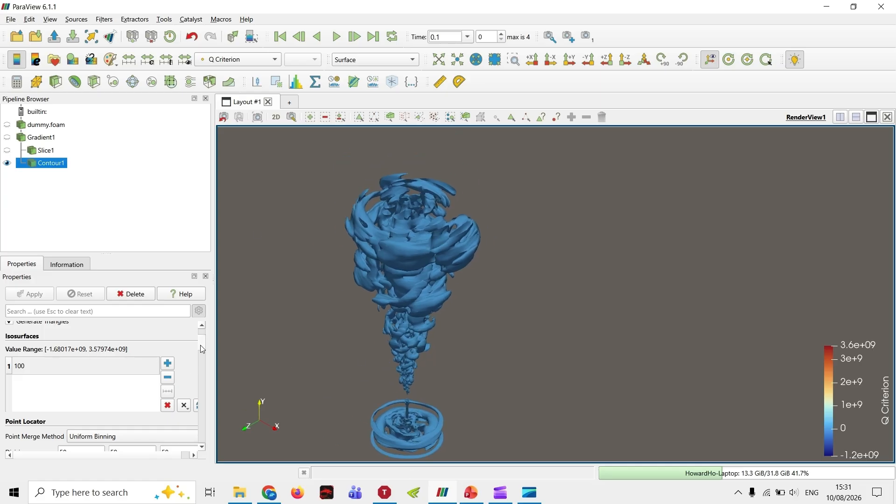
scroll(200, 345, "up", 3)
scroll(139, 371, "down", 1)
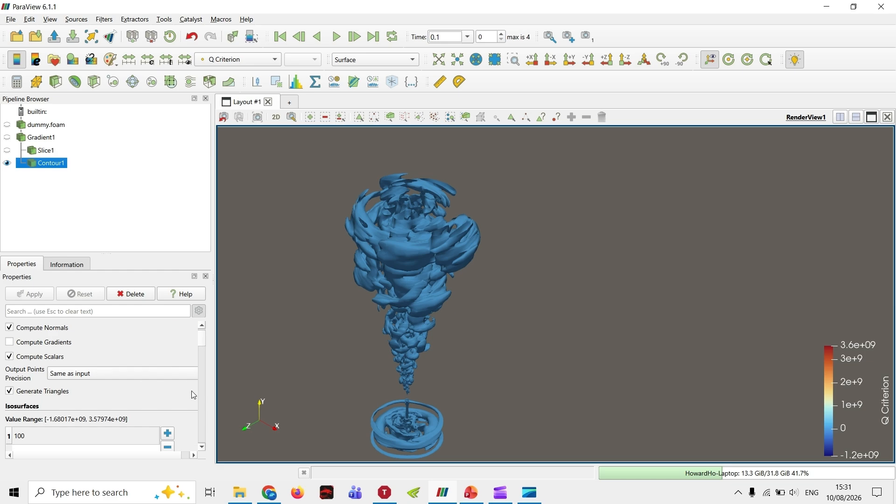
scroll(168, 385, "down", 3)
scroll(190, 390, "up", 2)
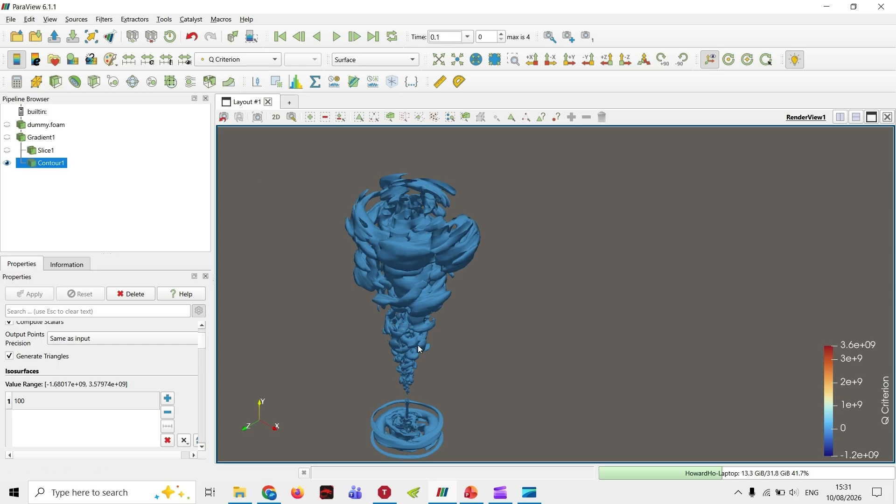
middle_click_drag(418, 345, 382, 331)
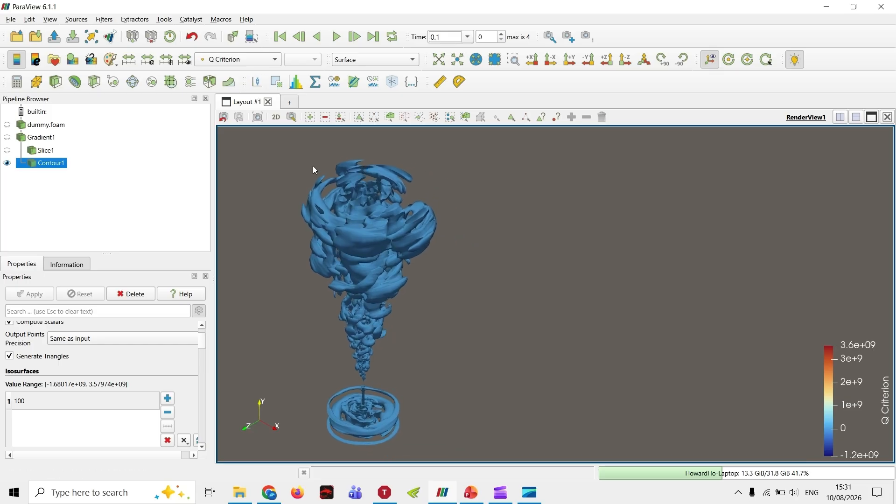
Step: Move the Q Criterion color legend closer to the isosurface and color the contour by the Z component of Vorticity
left_click_drag(824, 374, 653, 332)
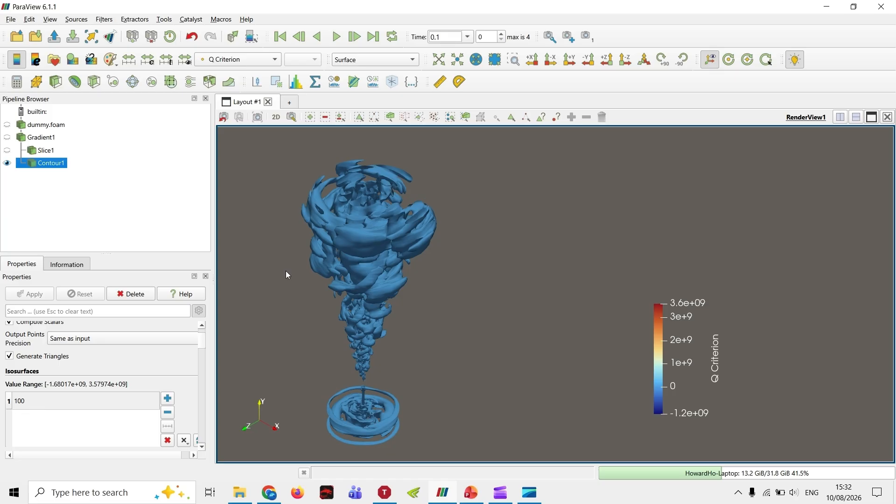
left_click(251, 64)
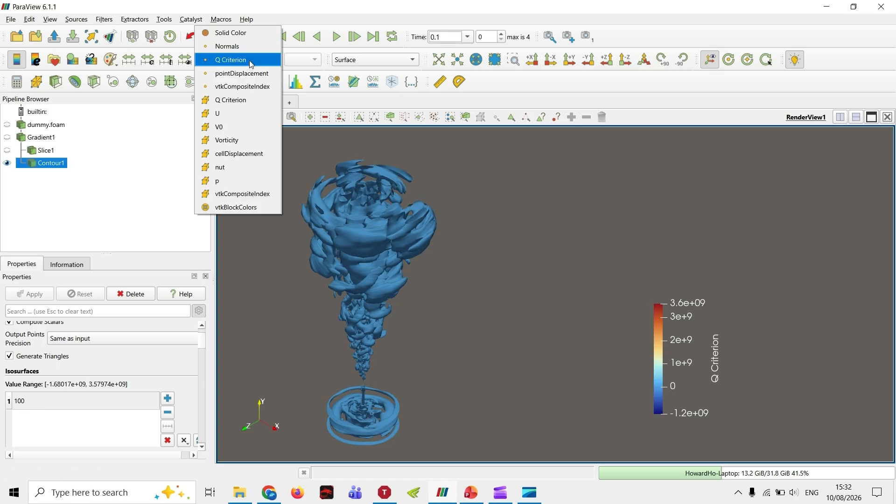
left_click(243, 140)
left_click(301, 63)
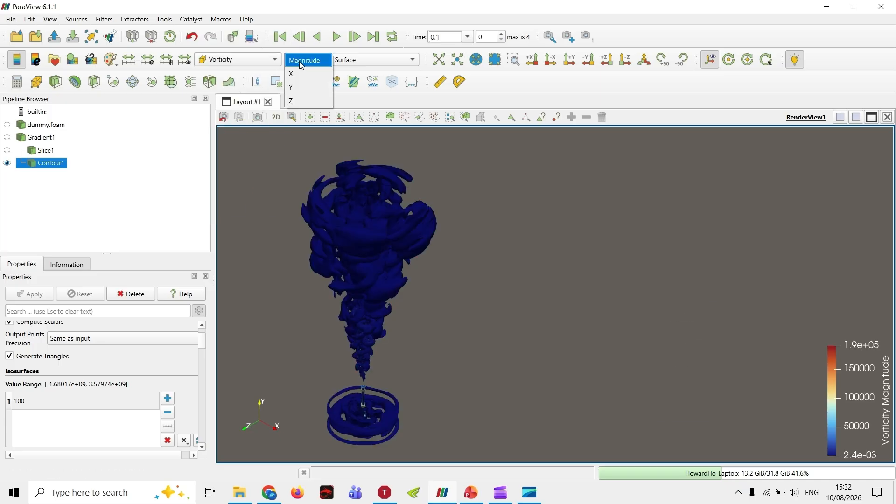
left_click(304, 98)
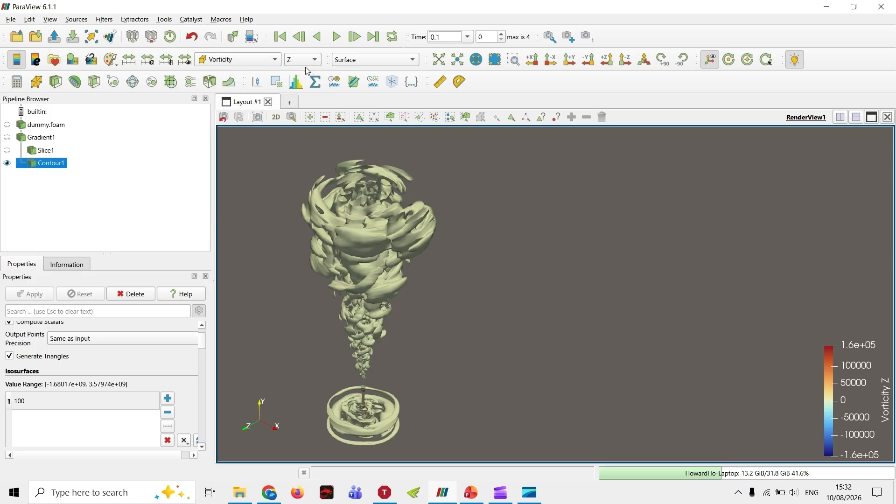
Step: Set the Vorticity Z color map range to -100 to 100
left_click(164, 60)
type("-100")
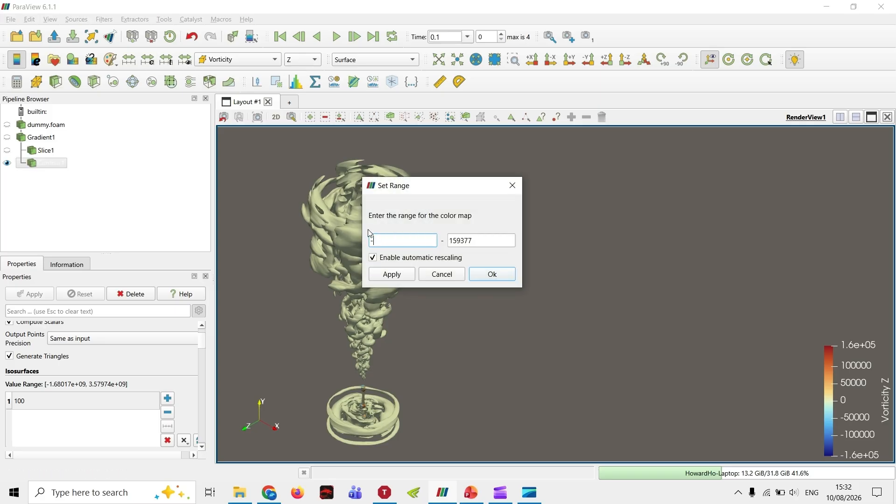
key("Tab")
type("100")
key("Return")
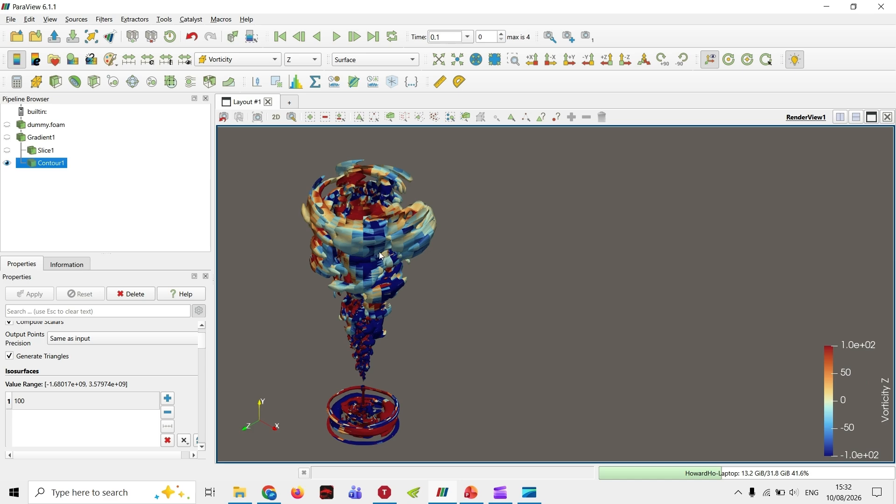
Step: Display the contour as Surface With Edges and inspect up close how the coloring follows the mesh cells
scroll(365, 252, "up", 3)
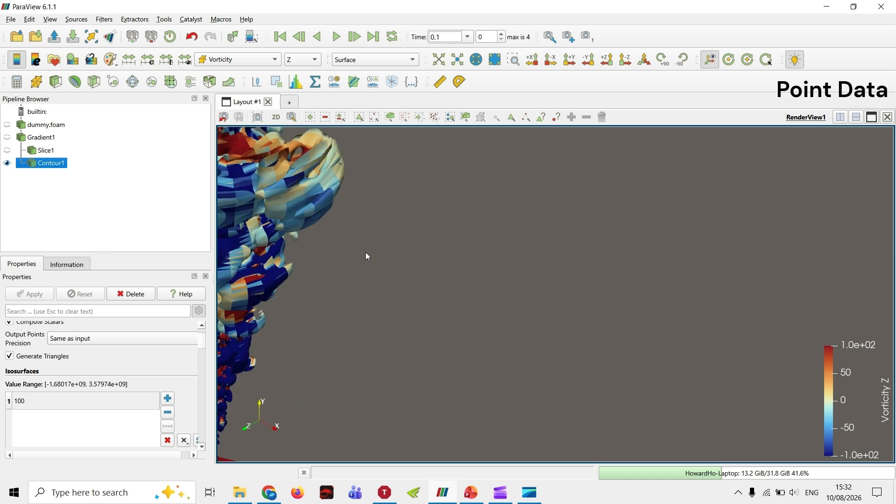
middle_click_drag(365, 252, 561, 318)
scroll(311, 217, "up", 3)
middle_click_drag(311, 217, 435, 226)
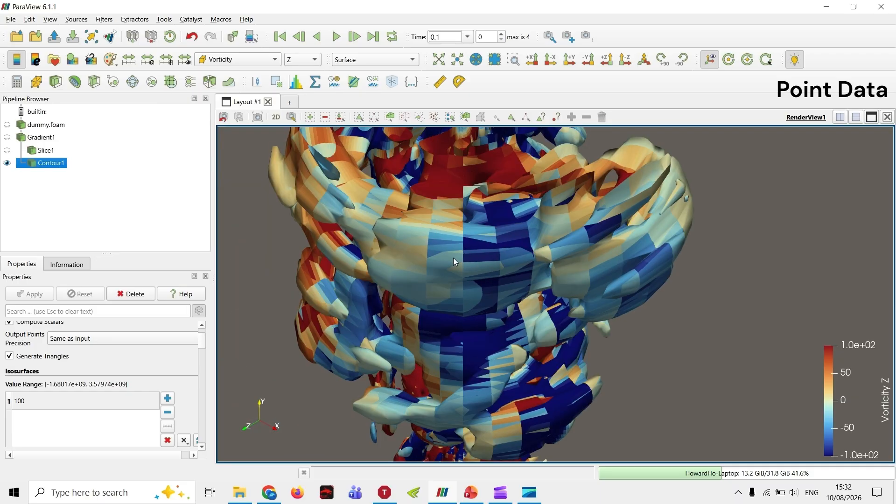
left_click(350, 60)
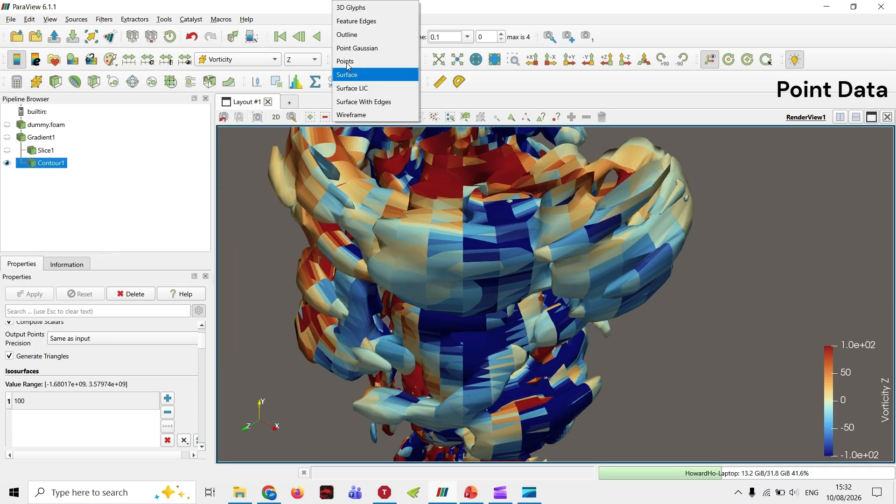
left_click(353, 101)
scroll(470, 276, "up", 5)
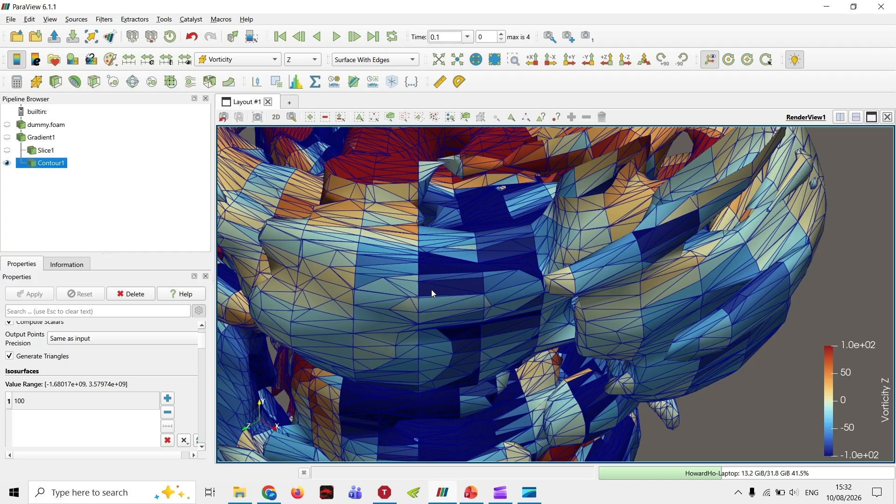
scroll(401, 292, "up", 4)
middle_click_drag(404, 286, 605, 324)
scroll(495, 289, "down", 4)
scroll(487, 308, "down", 4)
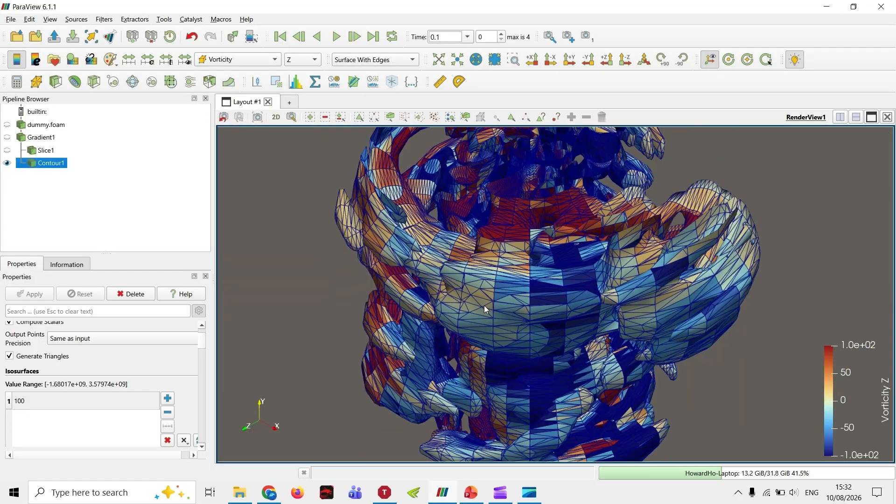
scroll(497, 293, "up", 2)
scroll(500, 292, "down", 3)
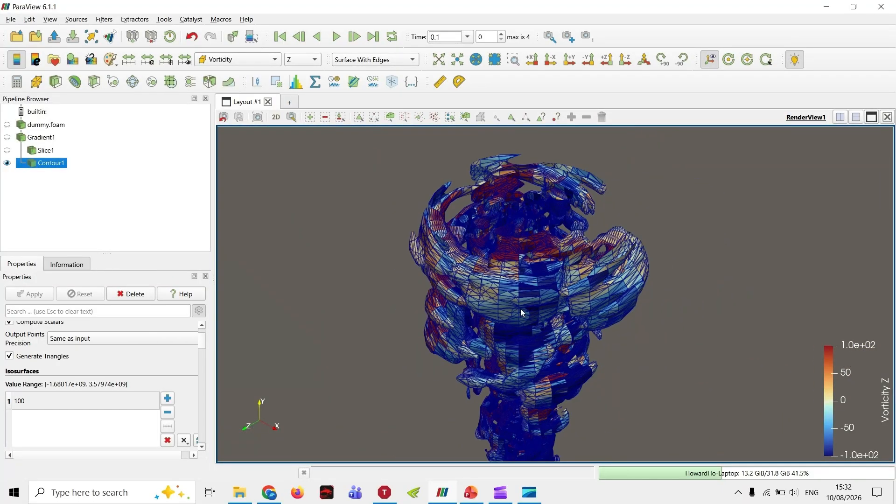
left_click_drag(520, 309, 481, 303)
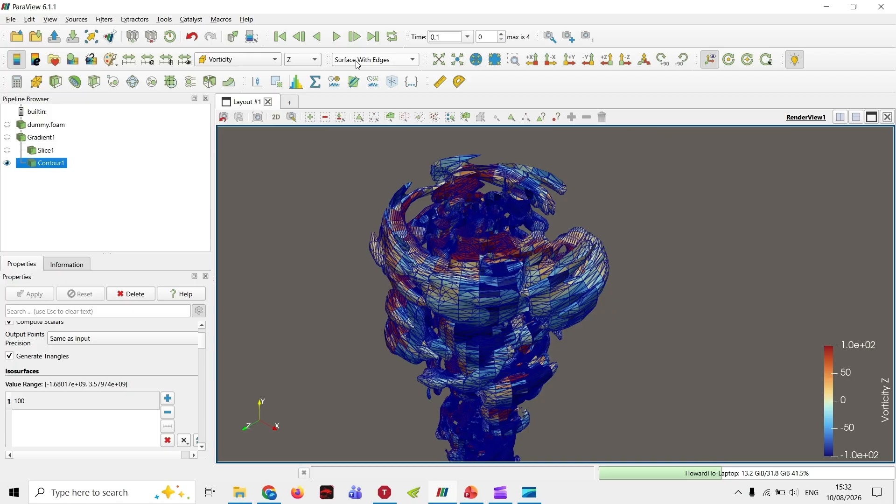
Step: Return the contour's representation to Surface and bring the whole isosurface back into view
left_click(358, 62)
left_click(363, 79)
middle_click_drag(579, 376, 484, 306)
scroll(434, 312, "down", 2)
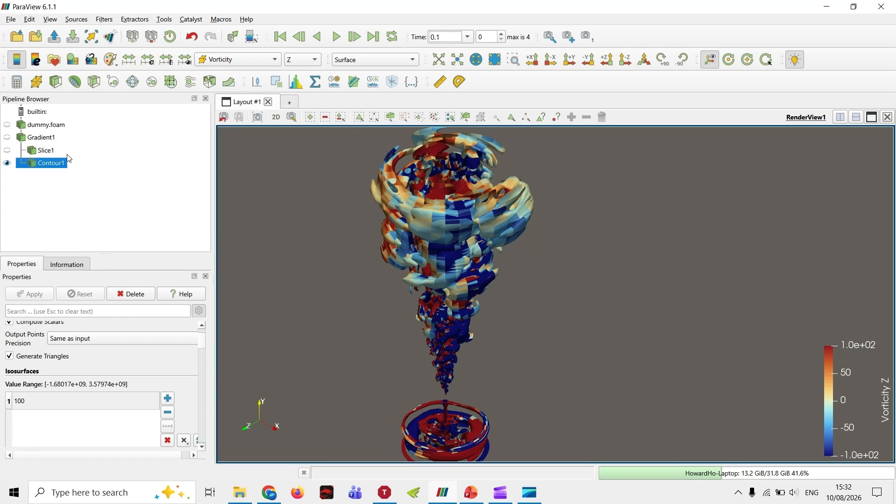
Step: Select the dummy.foam reader and turn Create cell-to-point filtered data on and off again
left_click(43, 125)
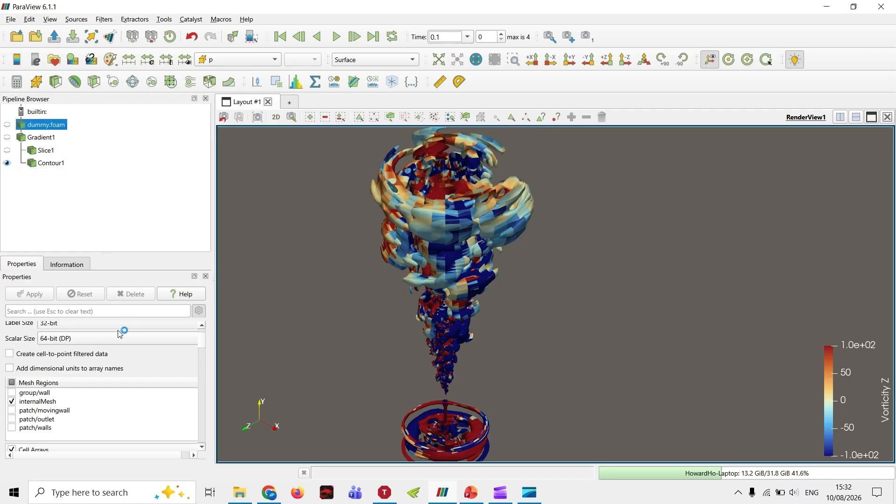
scroll(122, 350, "up", 3)
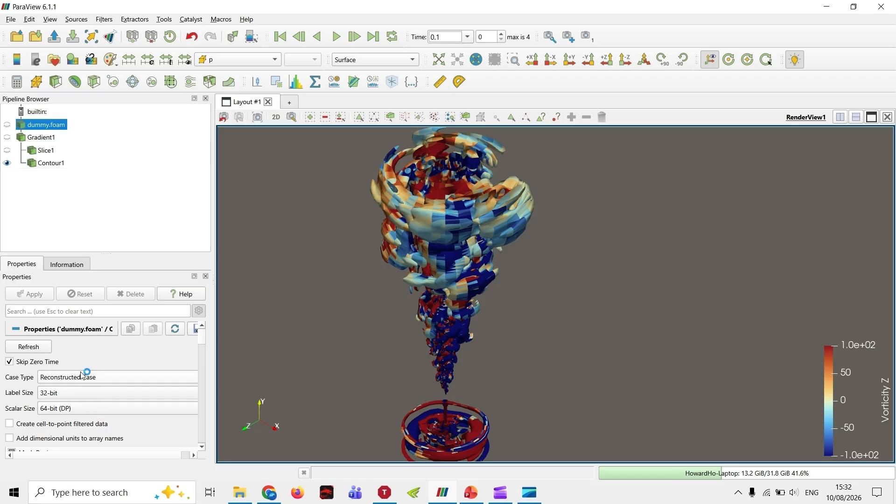
left_click(53, 429)
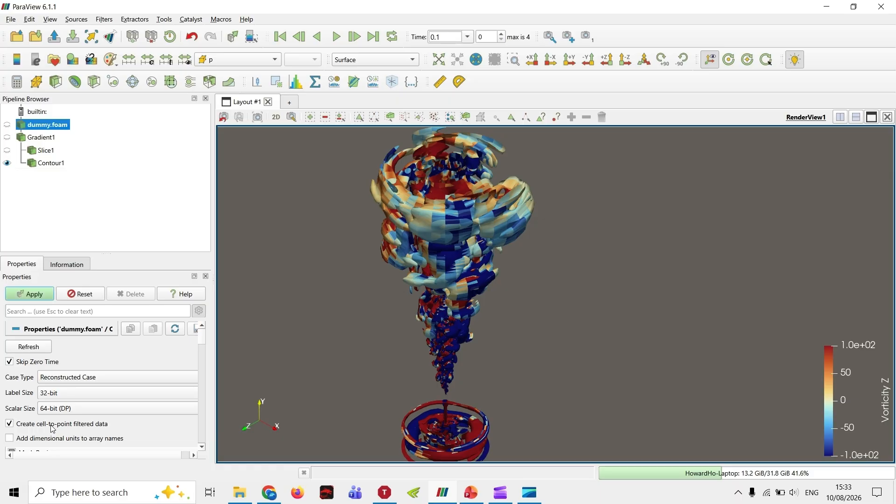
left_click(52, 428)
scroll(117, 406, "down", 3)
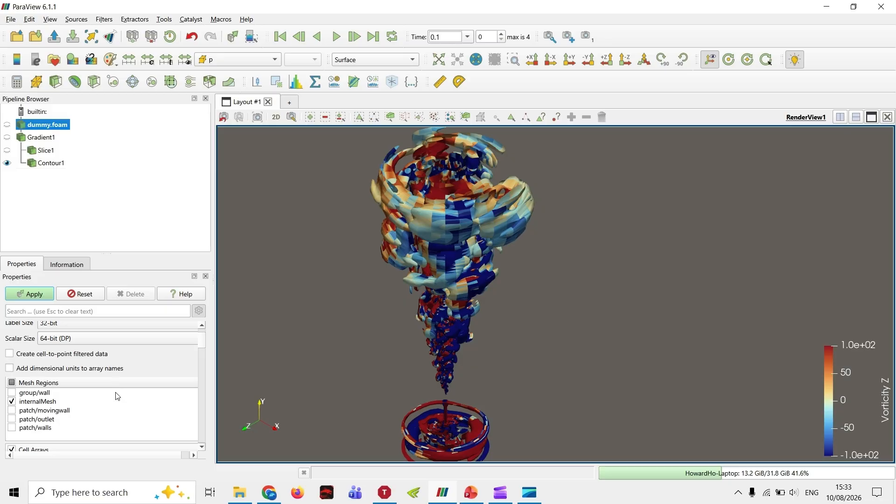
Step: Hide the contour, show dummy.foam and review the data arrays available for coloring it
left_click(7, 162)
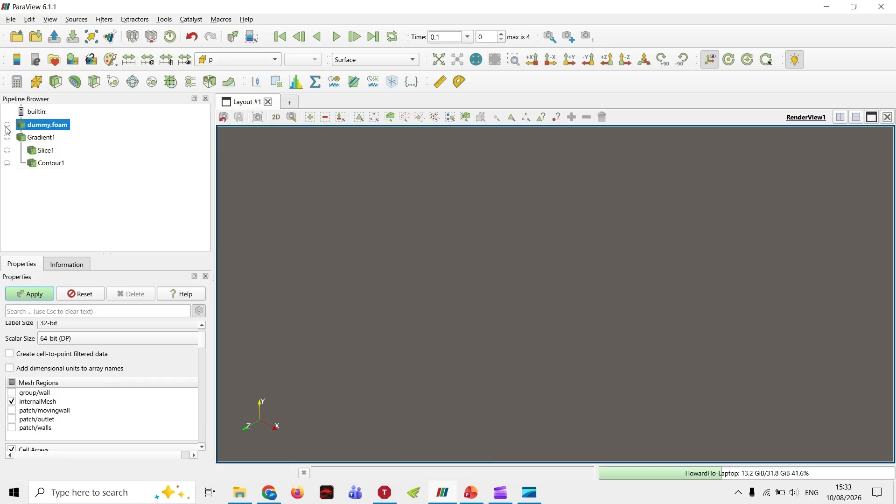
left_click(7, 125)
left_click(238, 59)
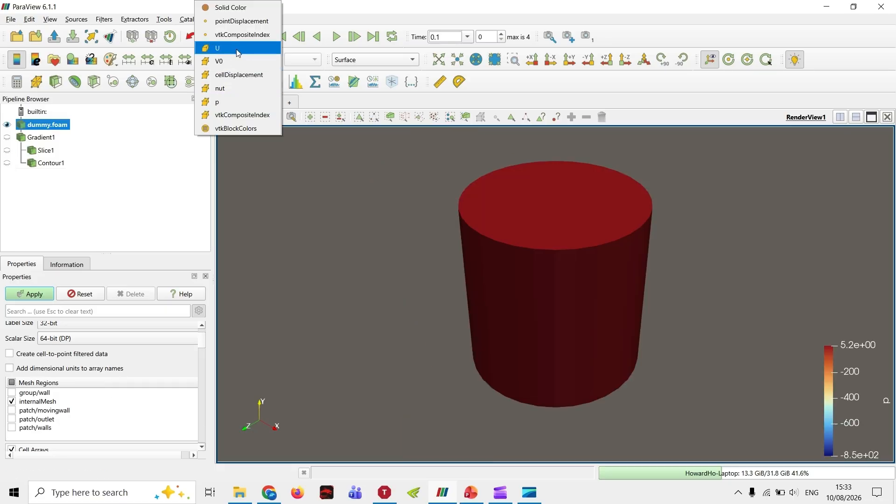
left_click(72, 191)
Step: Enable Create cell-to-point filtered data for dummy.foam, apply it and review the available coloring arrays
scroll(71, 363, "up", 3)
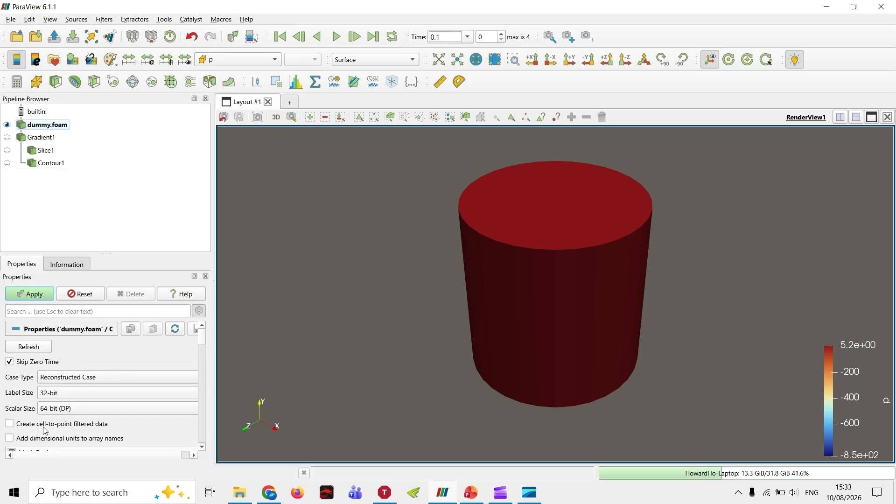
left_click(45, 424)
left_click(32, 294)
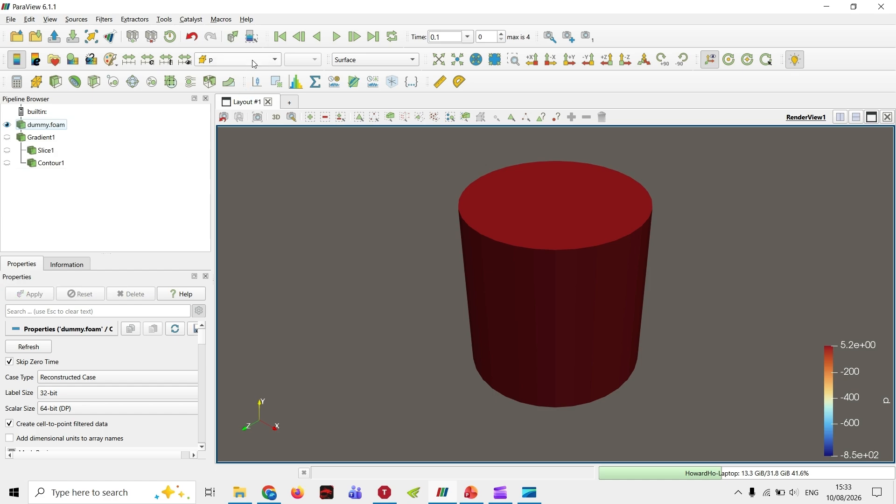
left_click(253, 61)
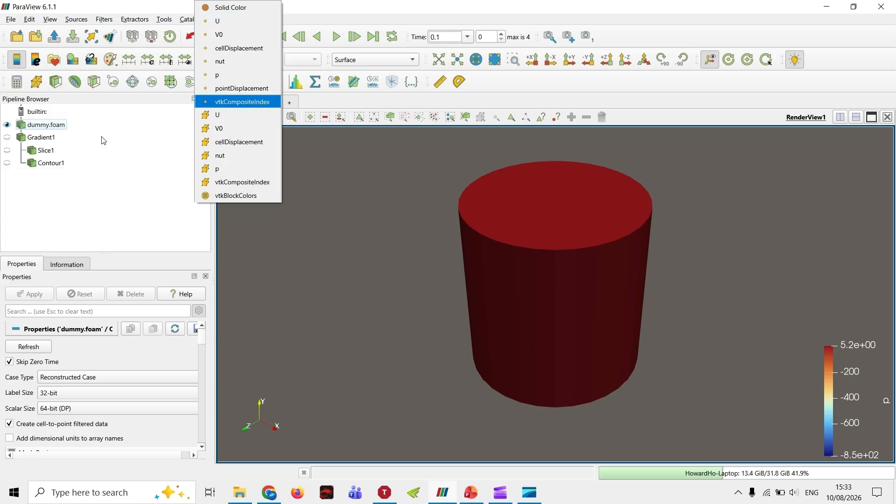
left_click(3, 150)
Step: Show the slice instead of dummy.foam and view it face-on along the Z axis in 2D interaction mode
left_click(5, 150)
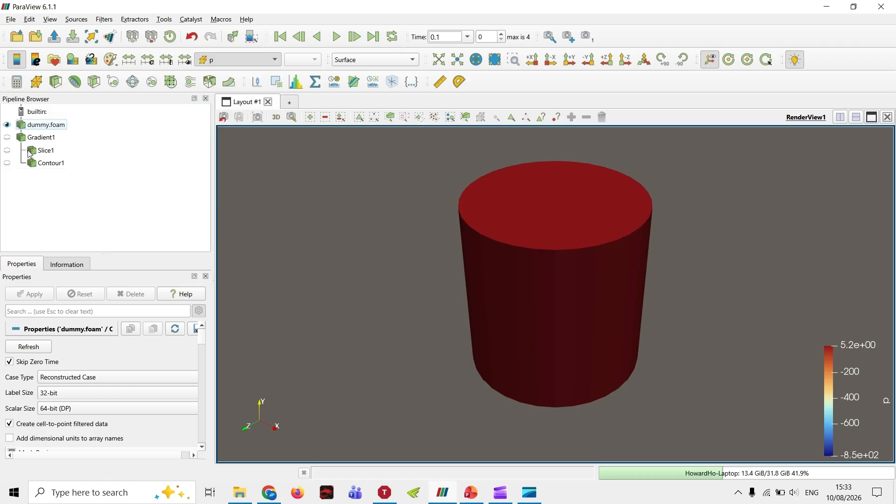
left_click(7, 124)
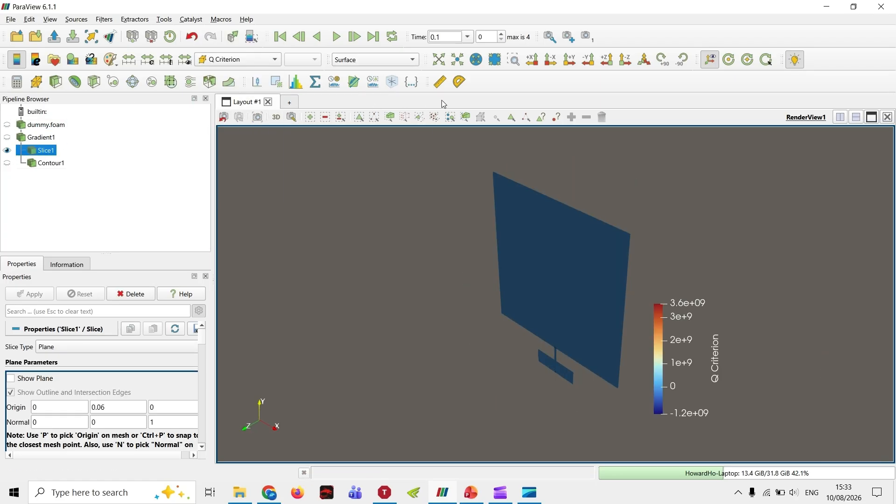
left_click(625, 59)
left_click(275, 116)
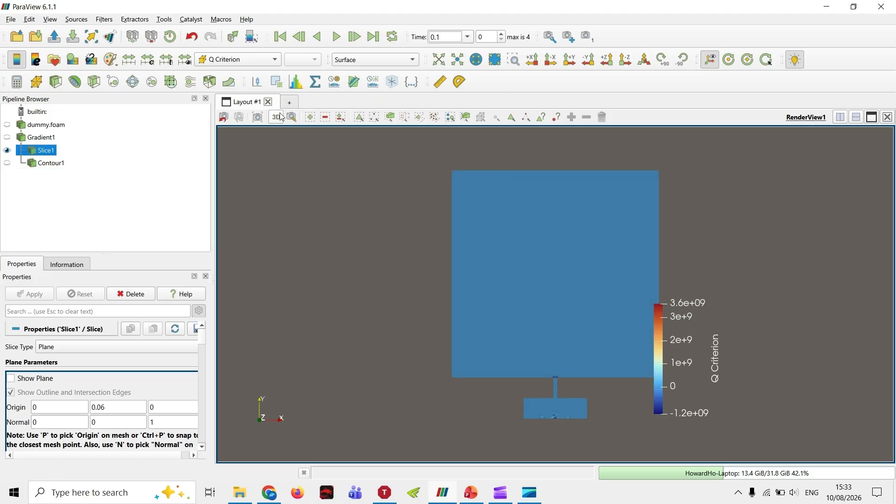
Step: Color the slice by the cell-based p array and inspect the pressure at its bottom edge up close
left_click(253, 58)
left_click(230, 208)
scroll(651, 345, "up", 10)
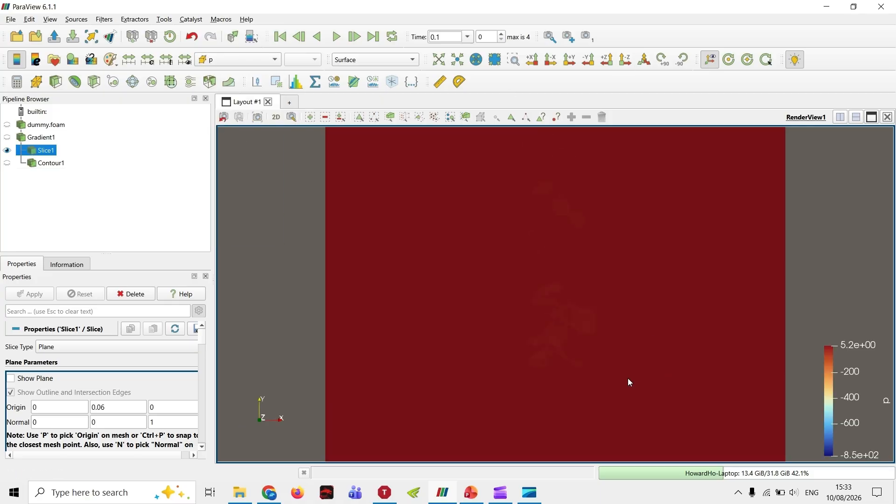
left_click_drag(501, 392, 537, 396)
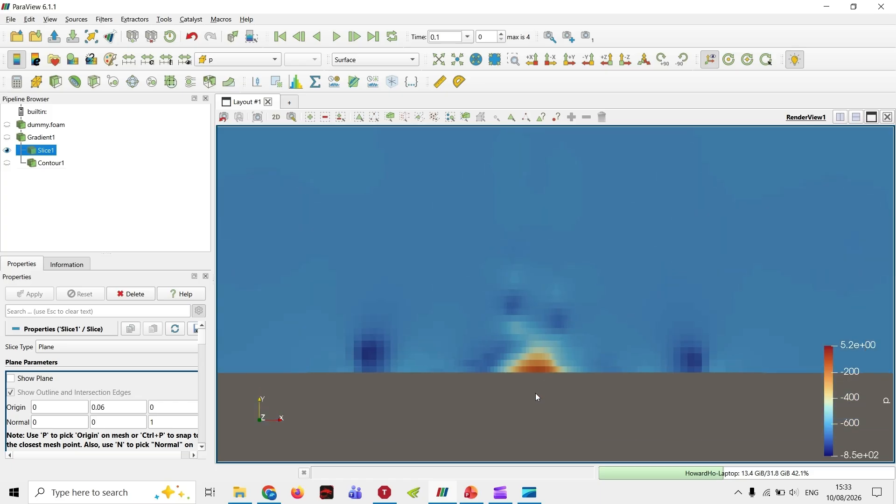
Step: Compare the slice's pressure coloring with the mesh cells using Surface With Edges, and return the representation to Surface
left_click(383, 59)
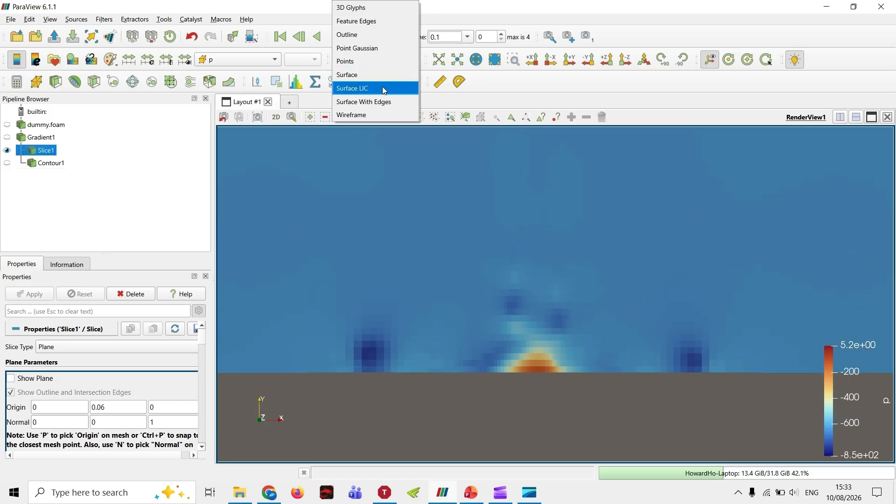
left_click(378, 85)
scroll(535, 404, "up", 4)
left_click_drag(536, 404, 549, 184)
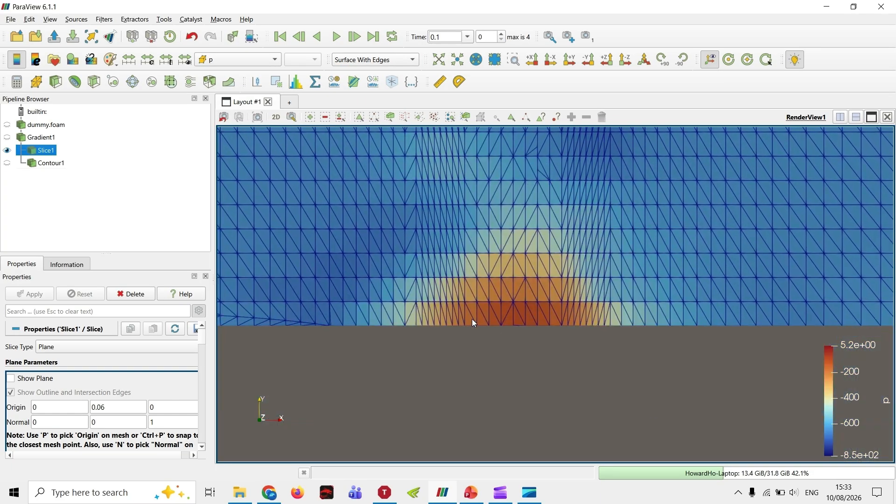
left_click(402, 57)
left_click(392, 78)
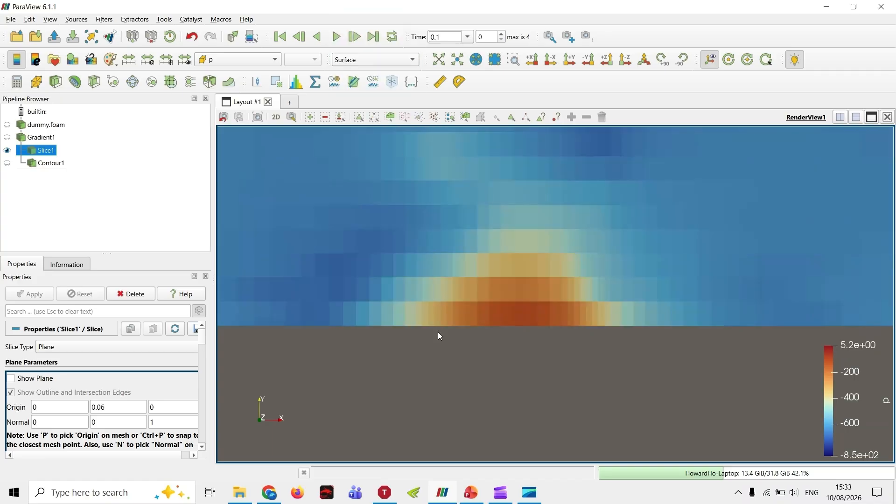
Step: Color the slice by the point-based p array and compare the smoothed pressure up close and across the lower chamber
left_click(241, 60)
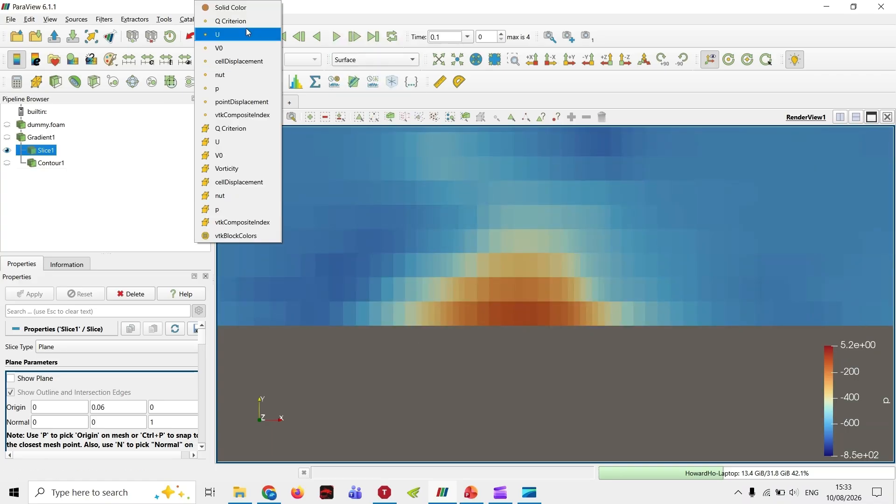
left_click(234, 87)
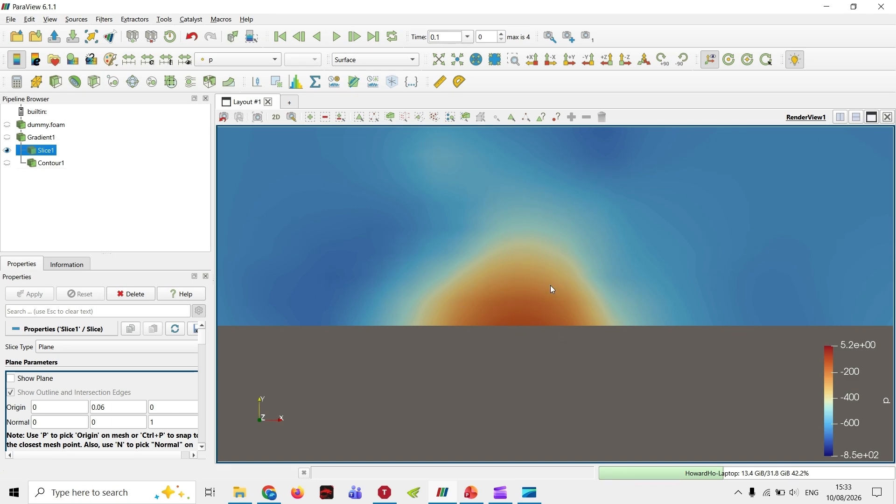
scroll(552, 289, "down", 10)
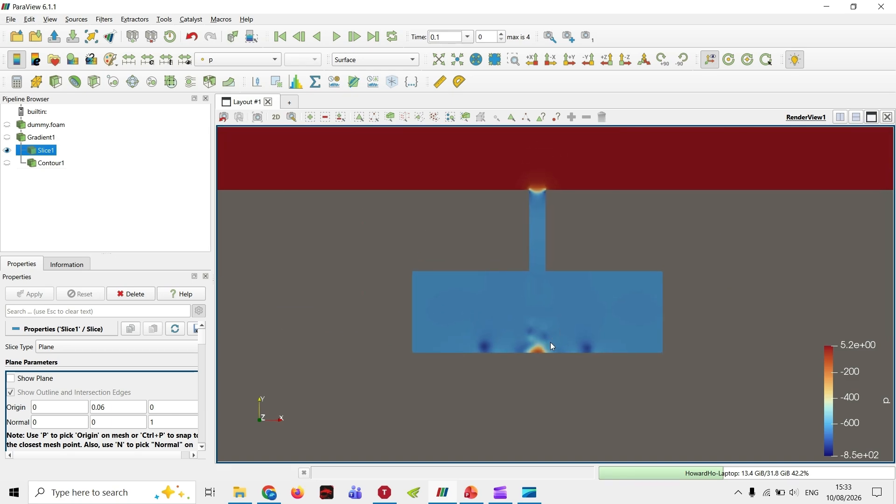
scroll(553, 345, "up", 5)
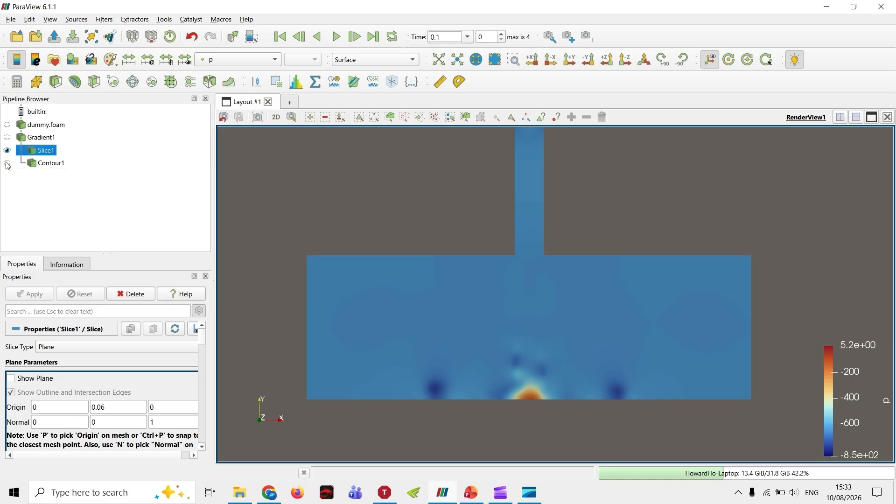
Step: Show Gradient1 instead of the slice and set its scalar array to the point-based U
left_click(38, 139)
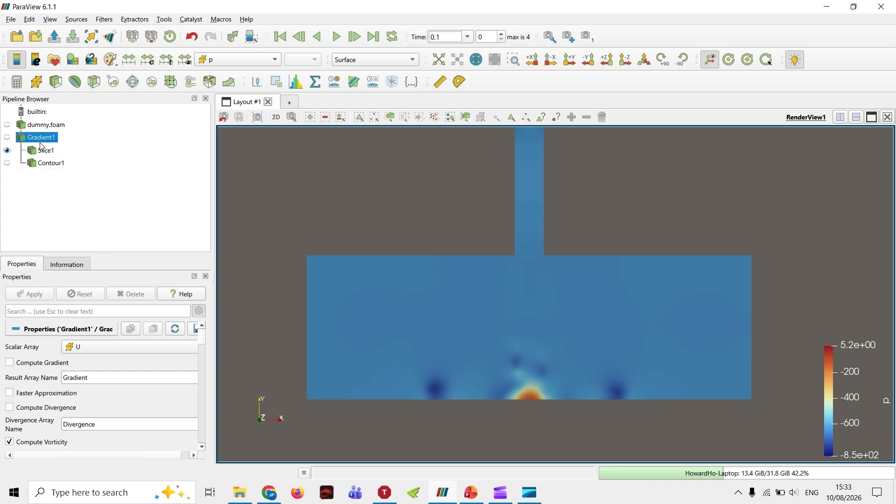
left_click(8, 149)
left_click(7, 138)
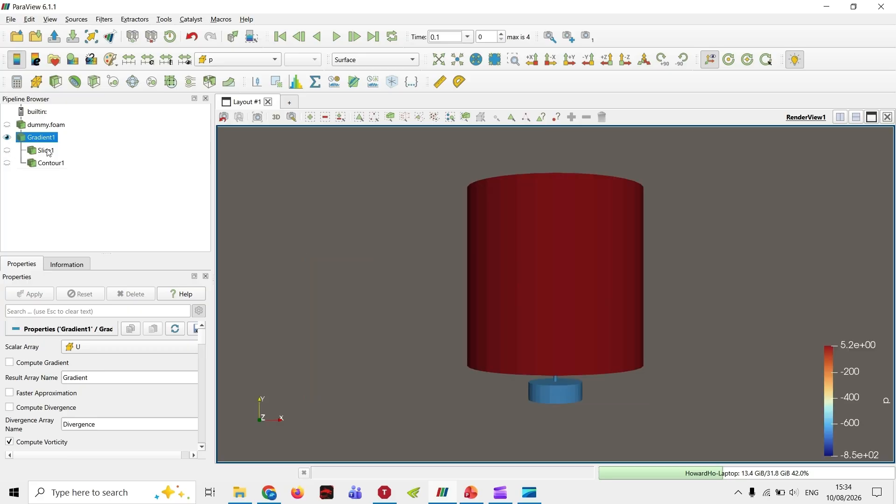
left_click(97, 347)
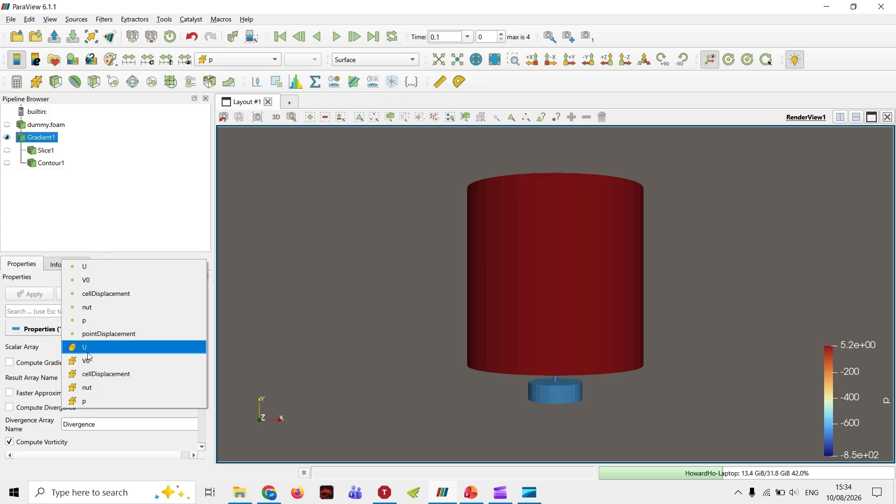
left_click(103, 267)
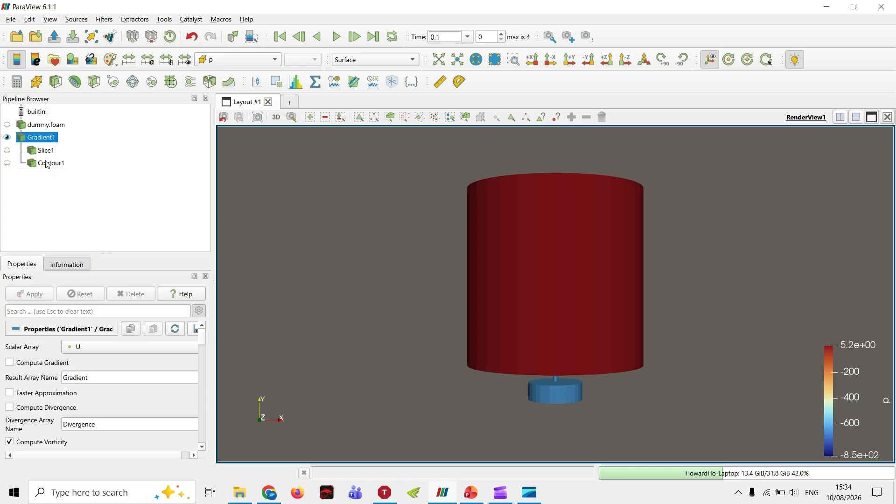
Step: Show only Contour1, orient it to the isometric view and switch to 2D interaction mode
left_click(19, 164)
left_click(7, 138)
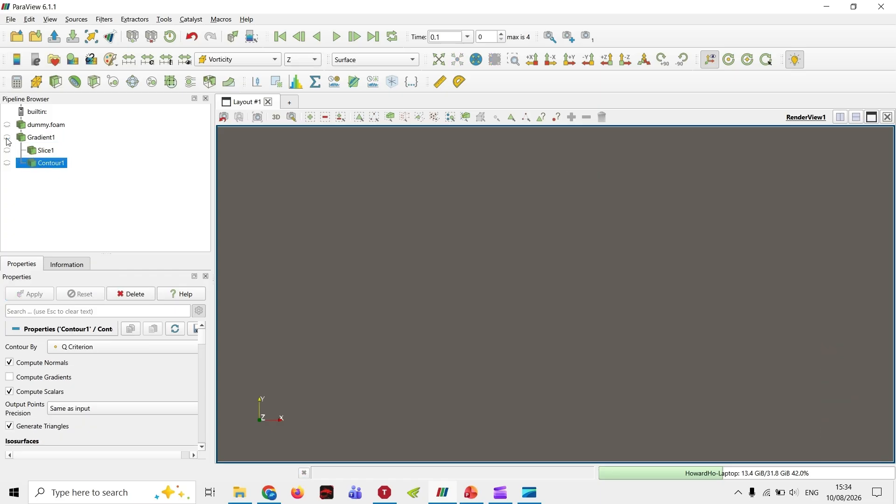
left_click(7, 163)
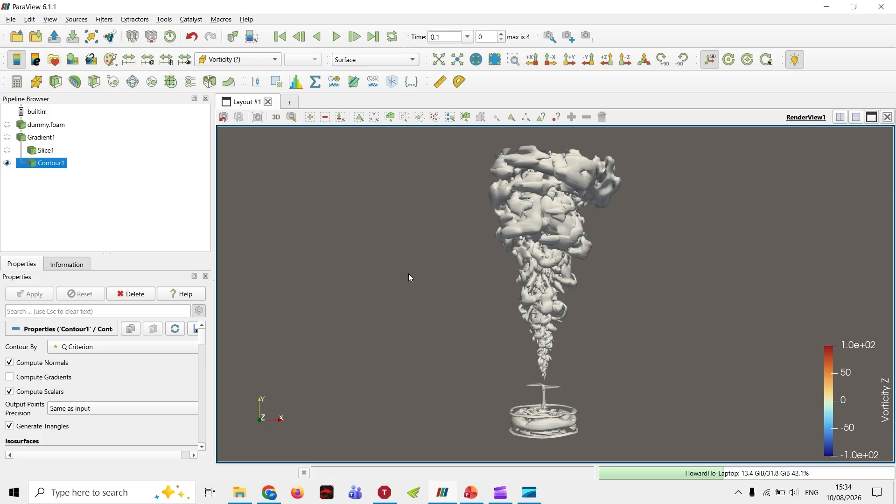
left_click(643, 59)
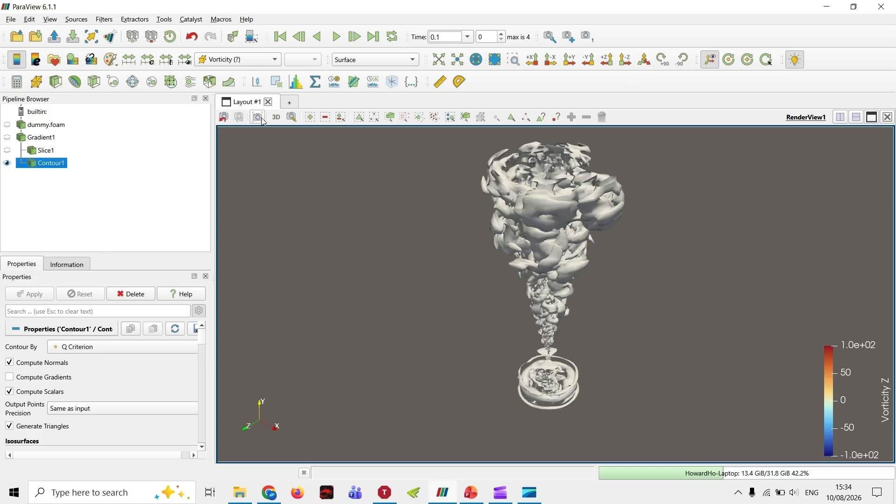
left_click(281, 117)
Step: Color the Q Criterion contour by the Z component of the point-based Vorticity array
left_click(238, 59)
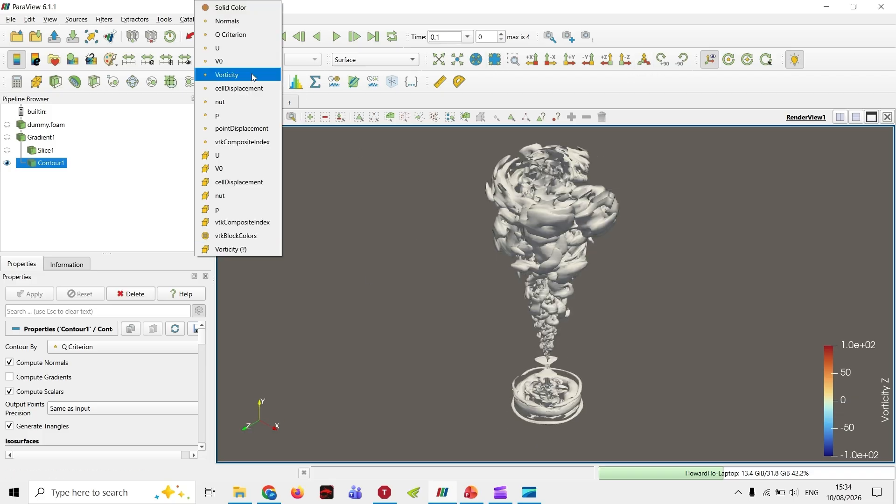
left_click(251, 74)
left_click(306, 60)
left_click(307, 101)
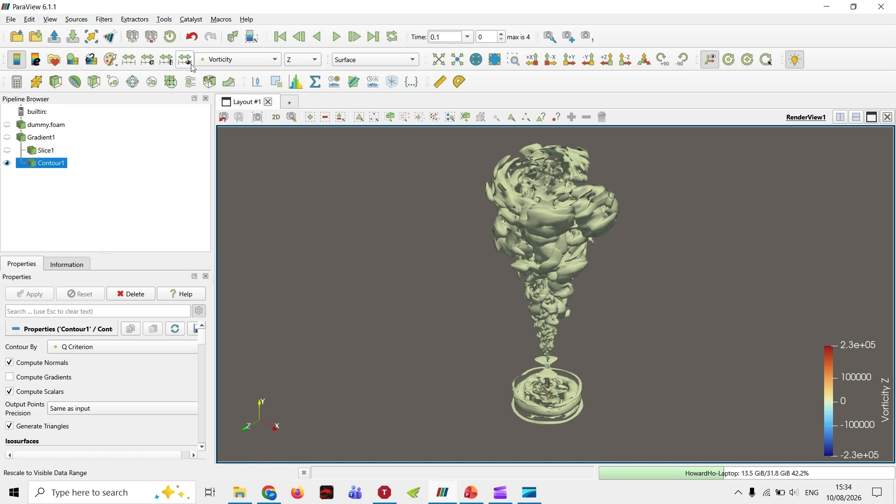
Step: Set the contour's Vorticity Z color map range to -100 to 100
left_click(148, 60)
left_click_drag(406, 241, 343, 242)
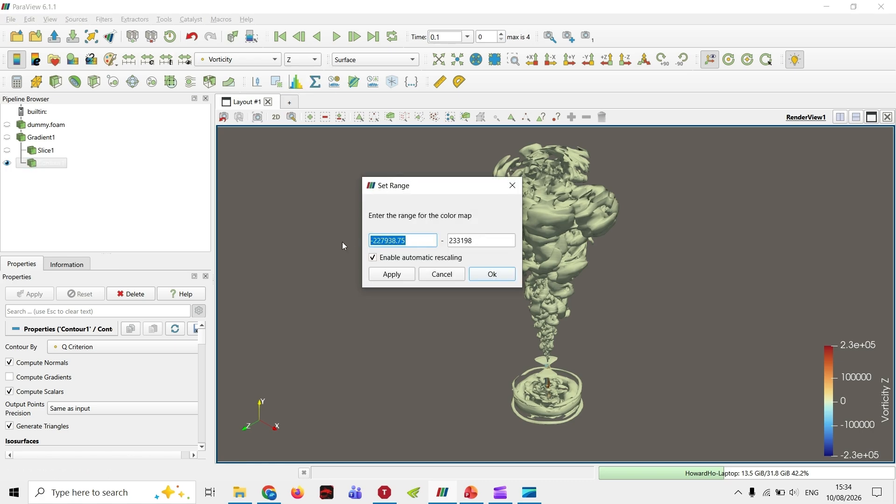
type("-100")
key("Tab")
type("100")
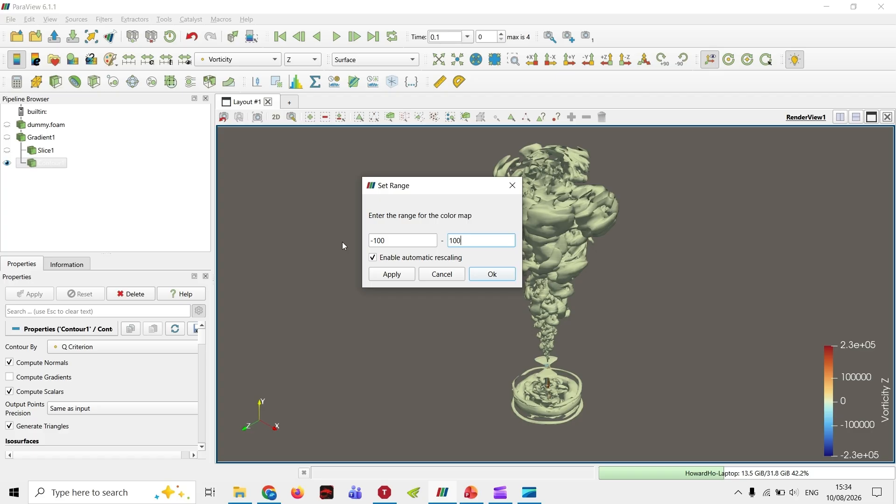
key("Return")
Step: Examine the contour's vorticity coloring up close, compare it with the mesh using Surface With Edges, and return the representation to Surface
middle_click_drag(584, 255, 488, 253)
scroll(458, 246, "up", 3)
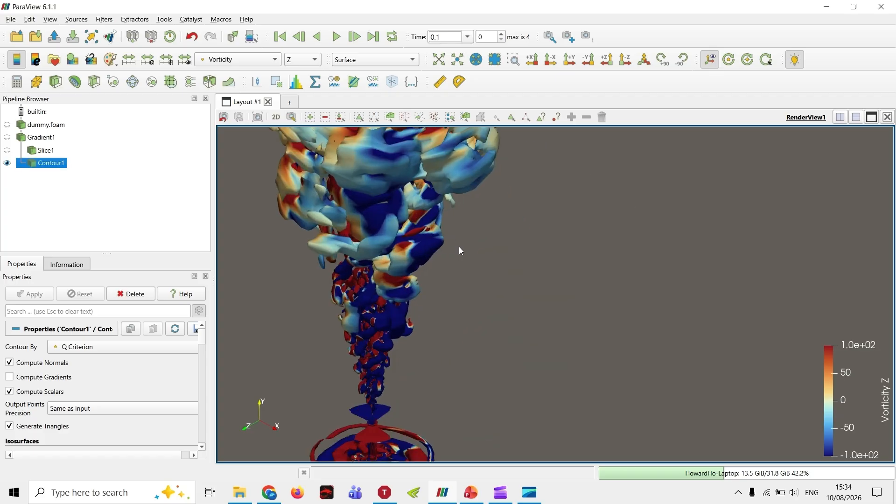
middle_click_drag(358, 161, 486, 242)
middle_click_drag(521, 268, 507, 295)
scroll(507, 295, "up", 2)
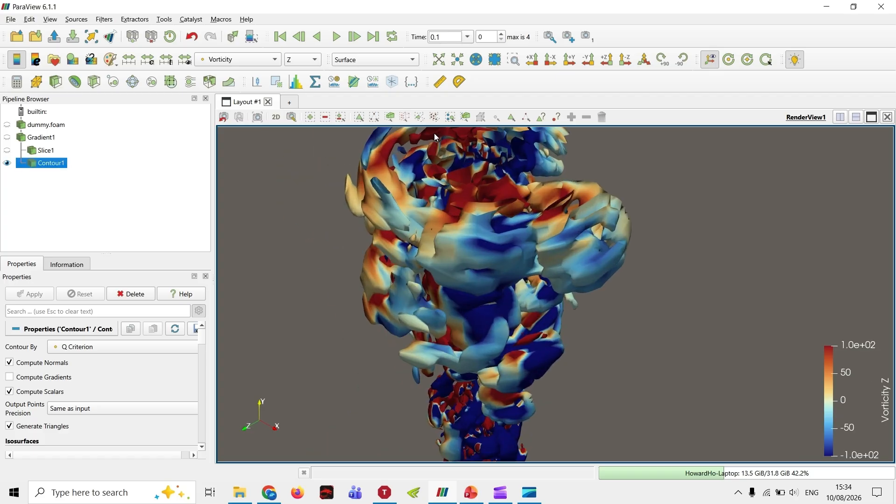
left_click(394, 60)
left_click(384, 100)
scroll(496, 284, "up", 3)
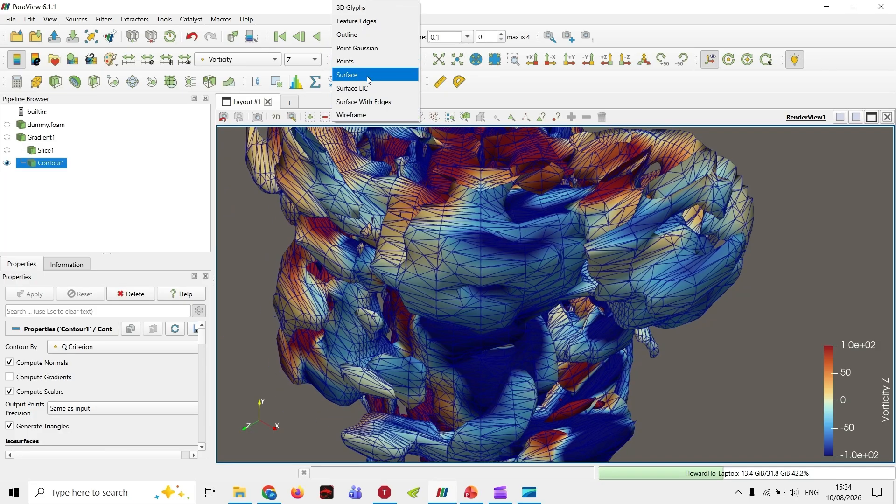
left_click(368, 80)
scroll(449, 253, "down", 10)
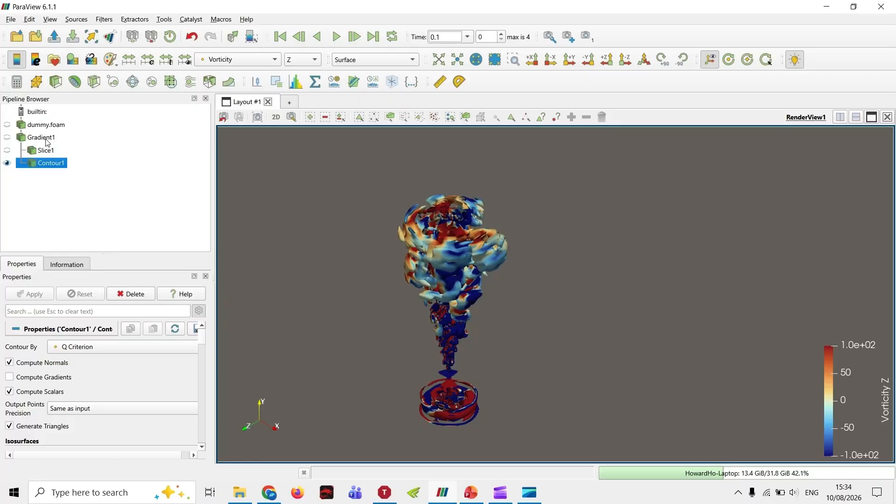
Step: Set Contour1's Q Criterion isosurface value to 10 and apply it
left_click(46, 138)
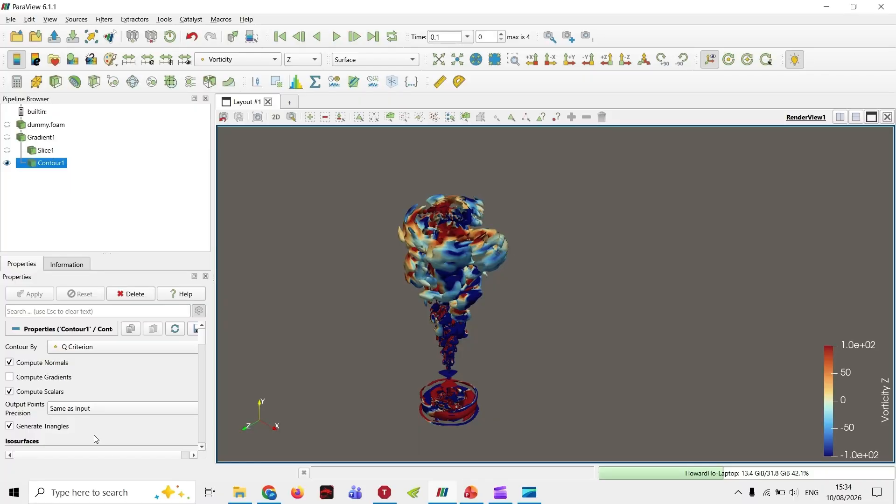
left_click(53, 172)
scroll(81, 418, "down", 3)
double_click(83, 400)
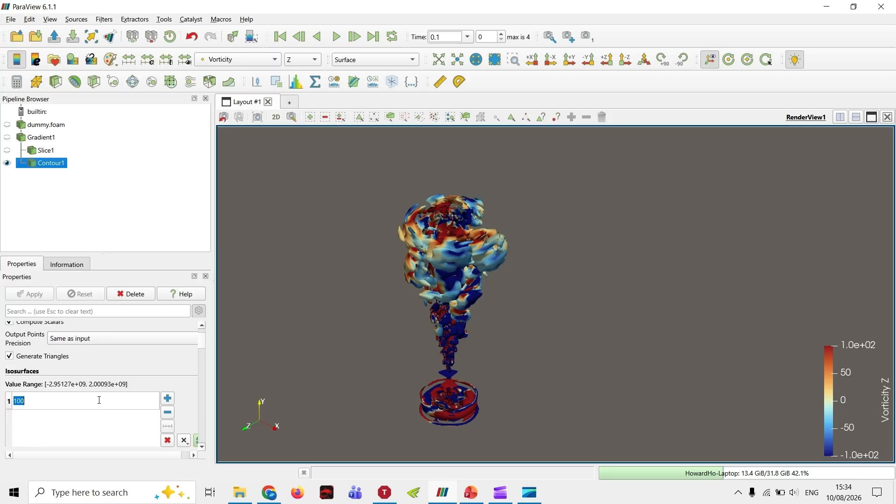
type("10")
key("Return")
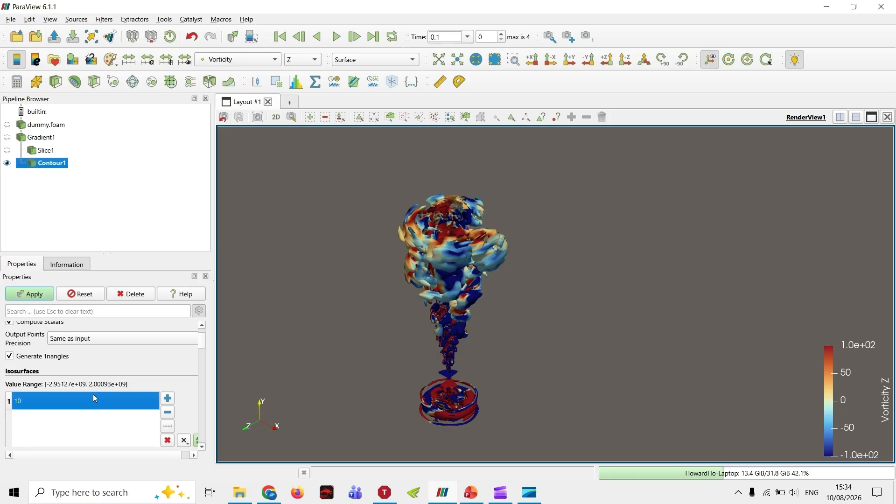
left_click(31, 294)
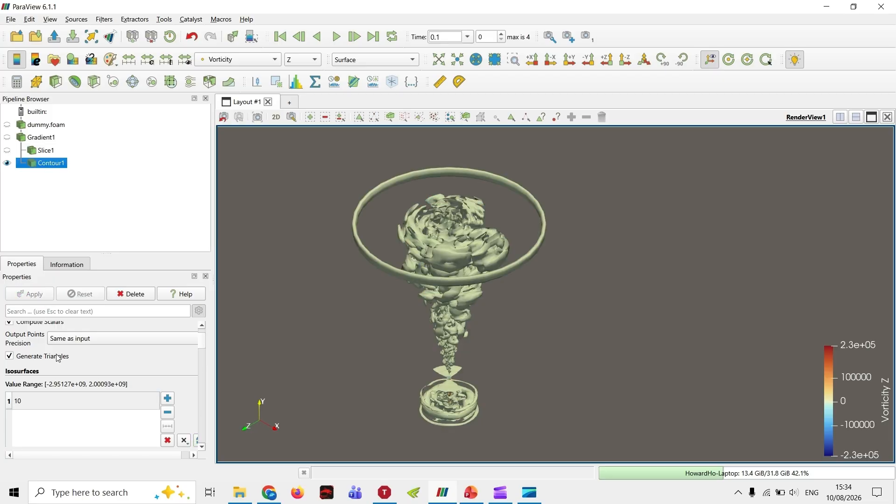
Step: Raise Contour1's Q Criterion isosurface value to 1000 and apply it
double_click(37, 395)
type("1")
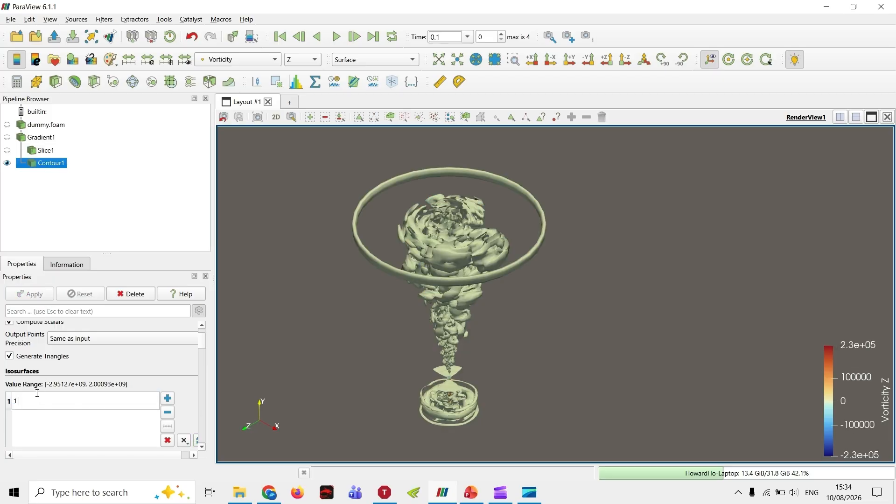
key("Return")
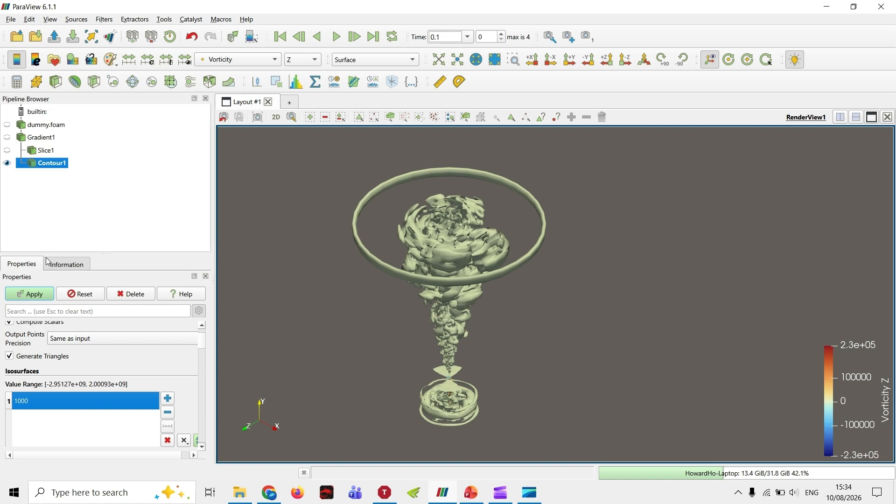
left_click(30, 294)
Step: Set Contour1's Q Criterion isosurface value to 100000, apply it and inspect the vortex structures along the plume
left_click(26, 400)
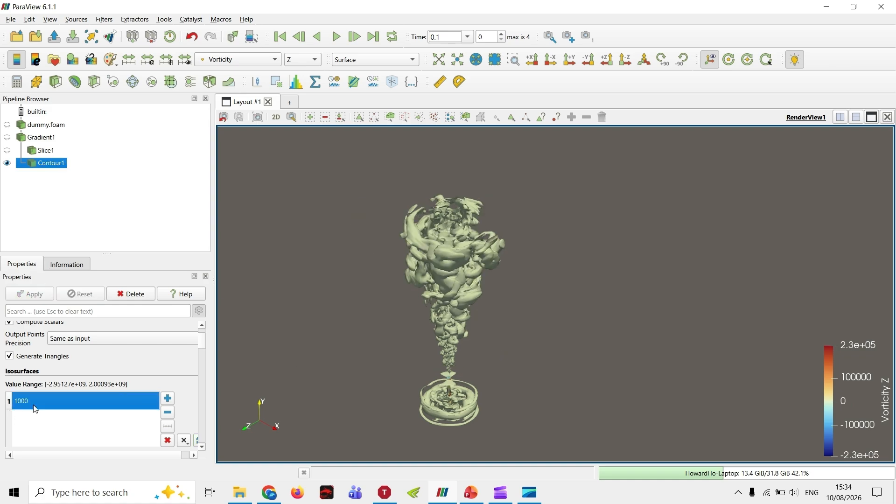
type("1")
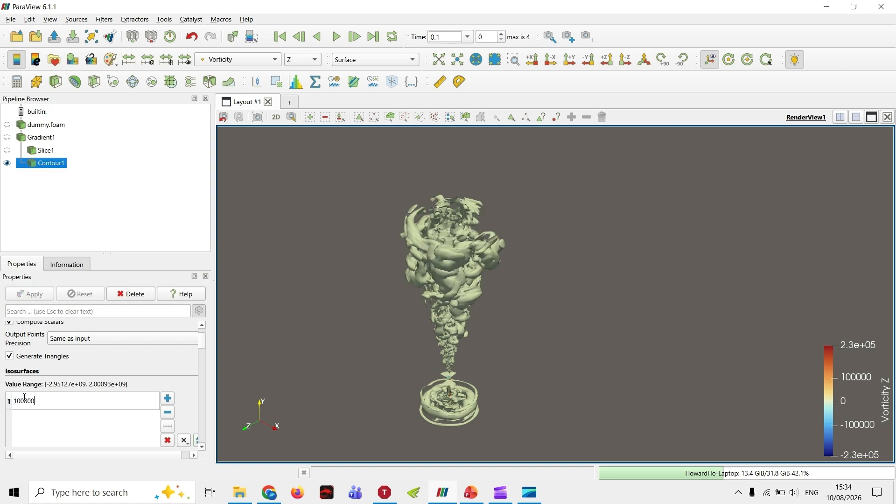
type("00000")
key("Return")
left_click(30, 294)
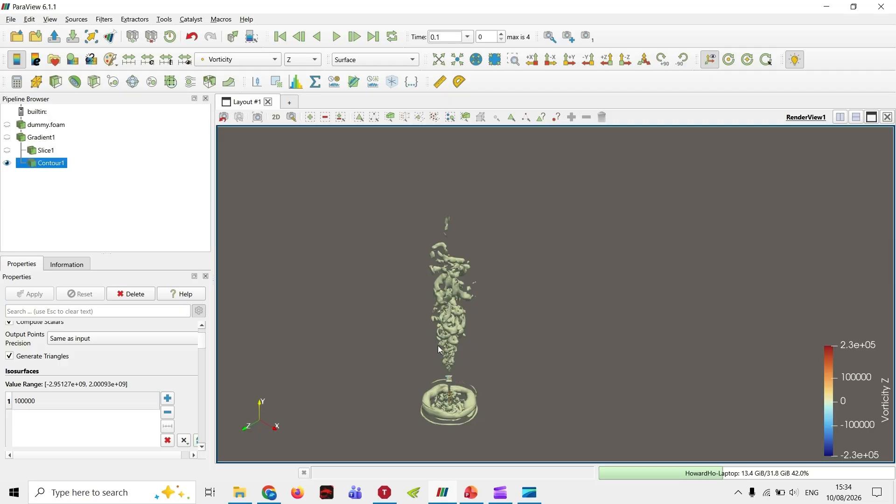
scroll(560, 239, "up", 5)
scroll(500, 309, "up", 6)
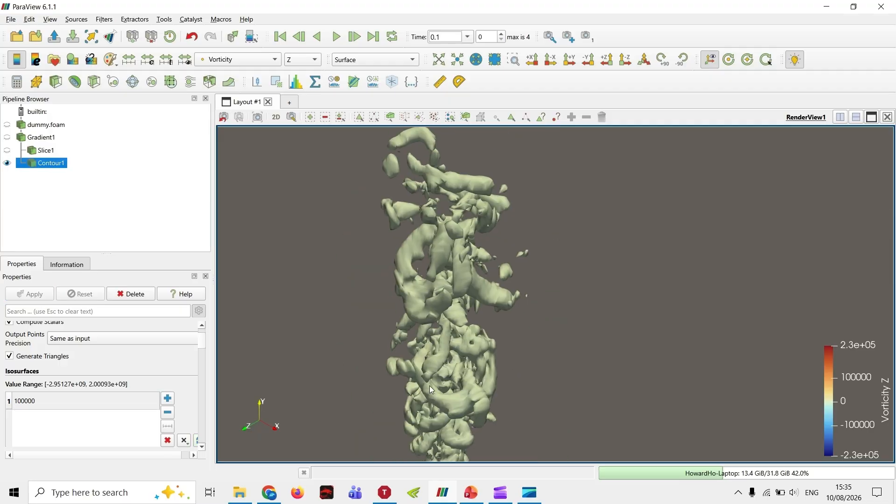
scroll(487, 350, "down", 8)
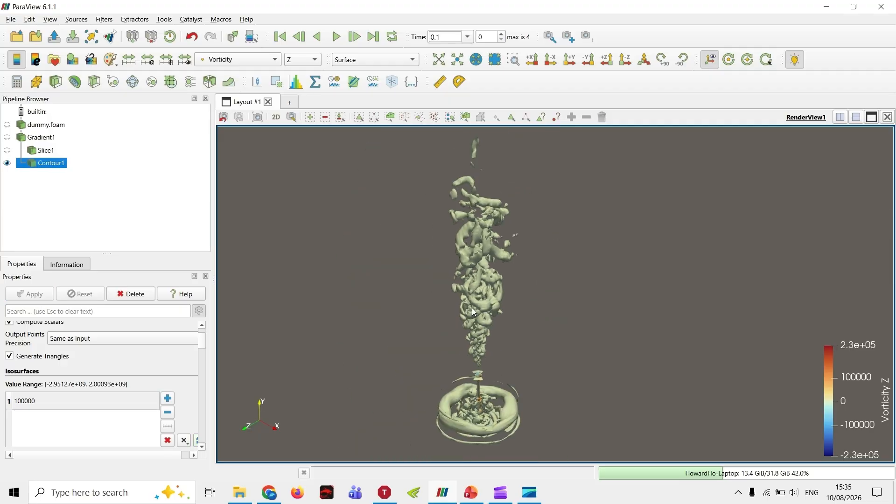
middle_click_drag(472, 307, 361, 331)
left_click_drag(360, 327, 340, 304)
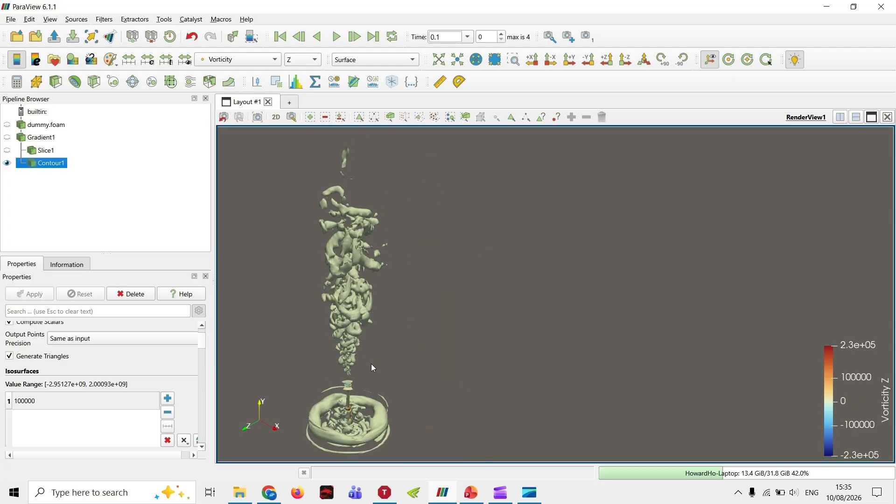
left_click_drag(835, 420, 681, 321)
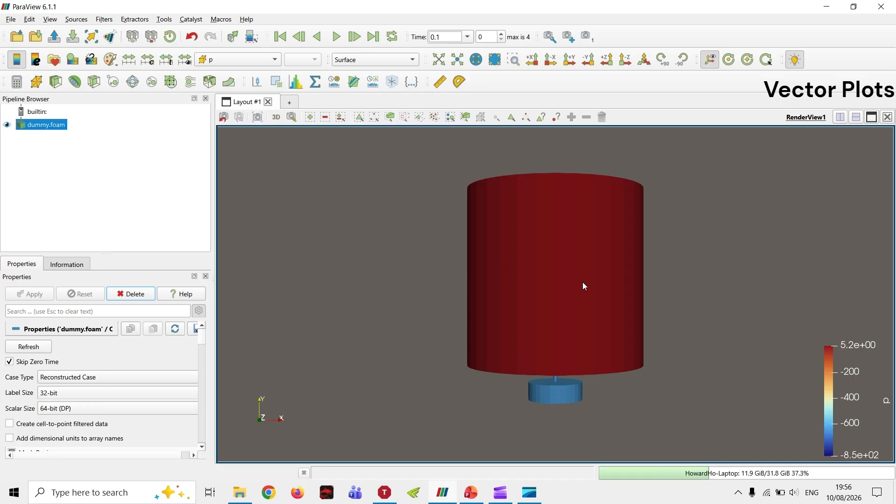
Step: Slice dummy.foam with a plane at origin 0, 0.06, 0 and a Z normal, with the plane display hidden
middle_click_drag(590, 284, 470, 283)
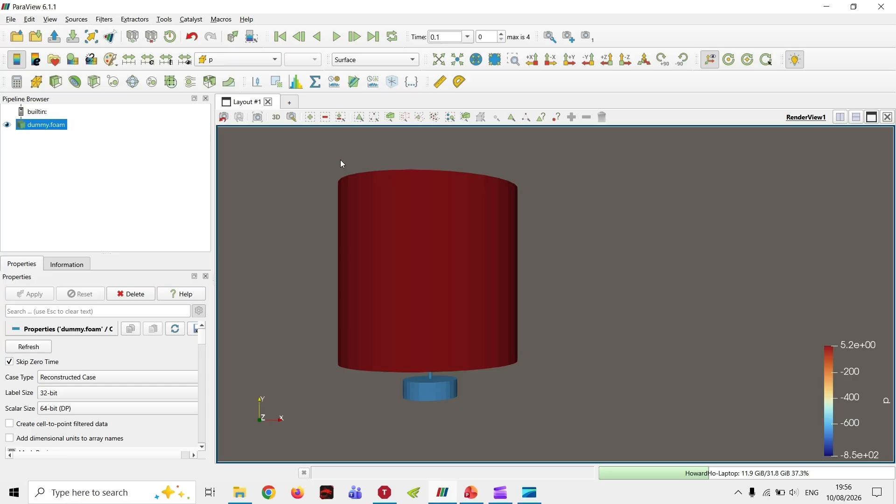
left_click(94, 84)
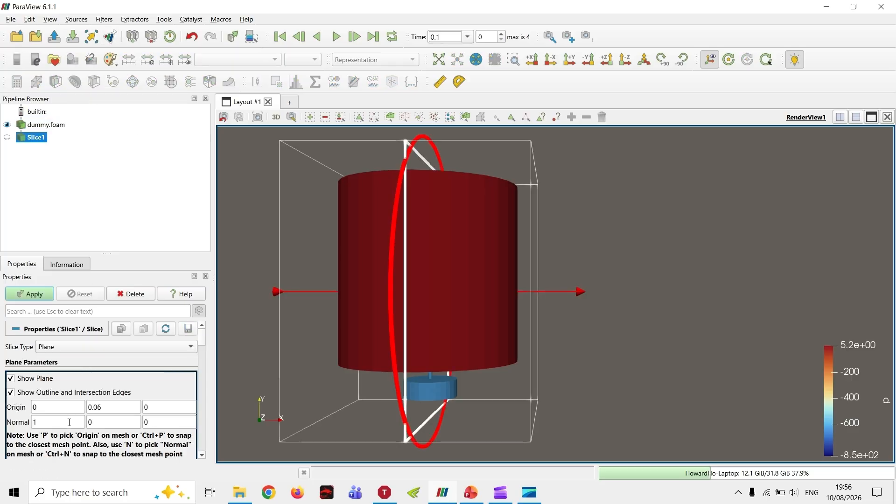
scroll(66, 400, "down", 3)
left_click(69, 438)
scroll(28, 410, "up", 3)
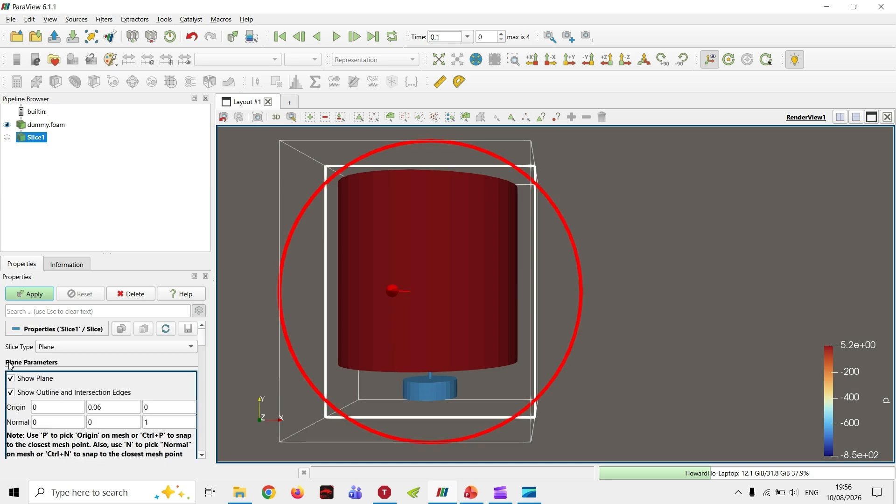
left_click(10, 378)
left_click(37, 295)
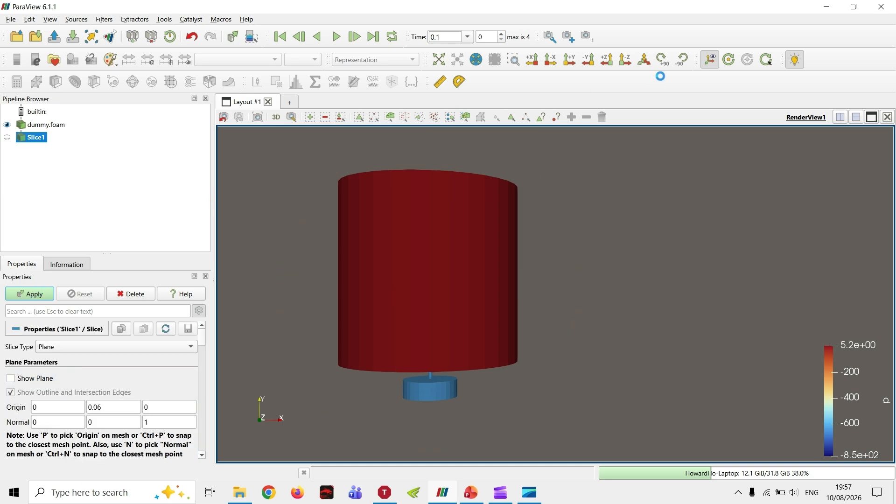
Step: View the slice face-on along the Z axis in 2D interaction mode and color it with Solid Color
left_click(626, 60)
left_click(276, 117)
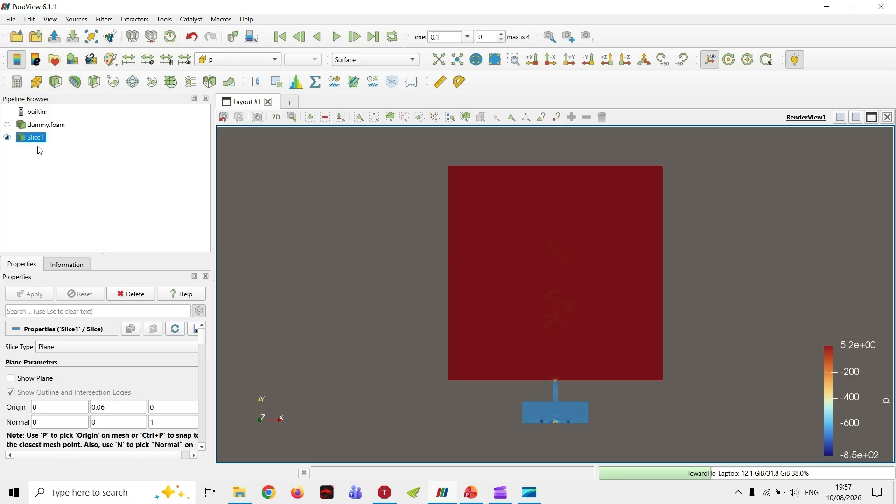
left_click(219, 59)
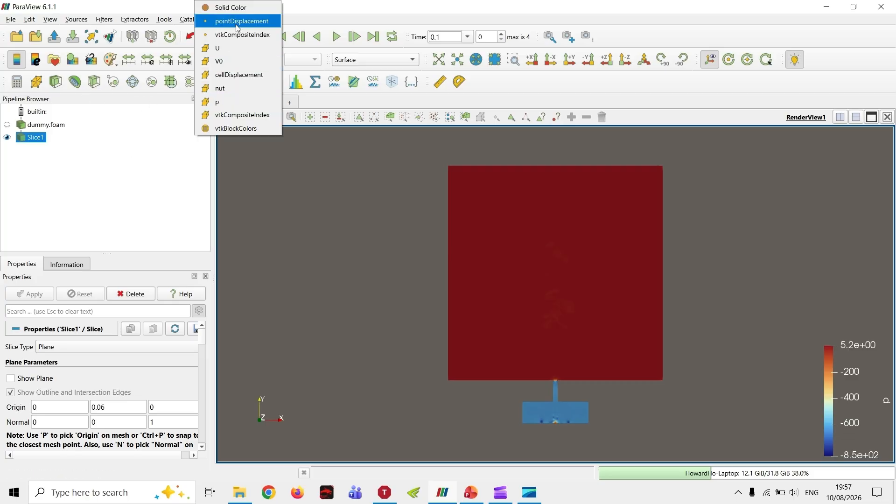
left_click(230, 7)
scroll(538, 317, "up", 5)
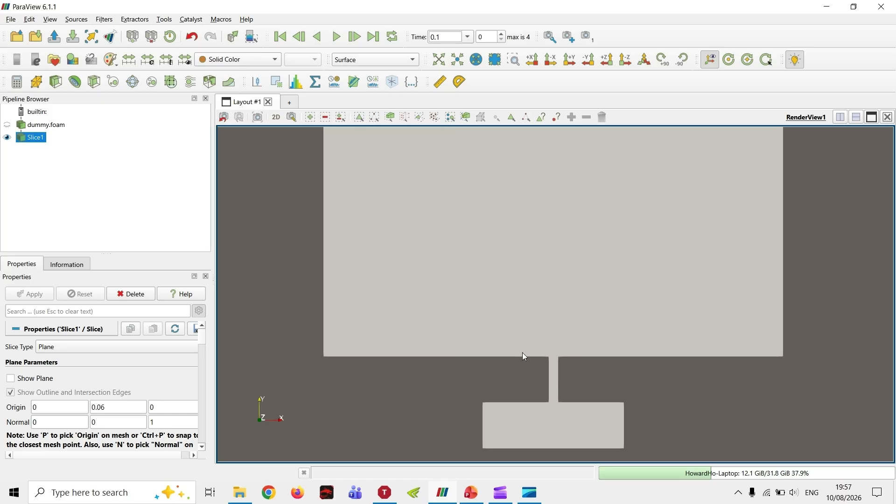
left_click_drag(524, 356, 509, 258)
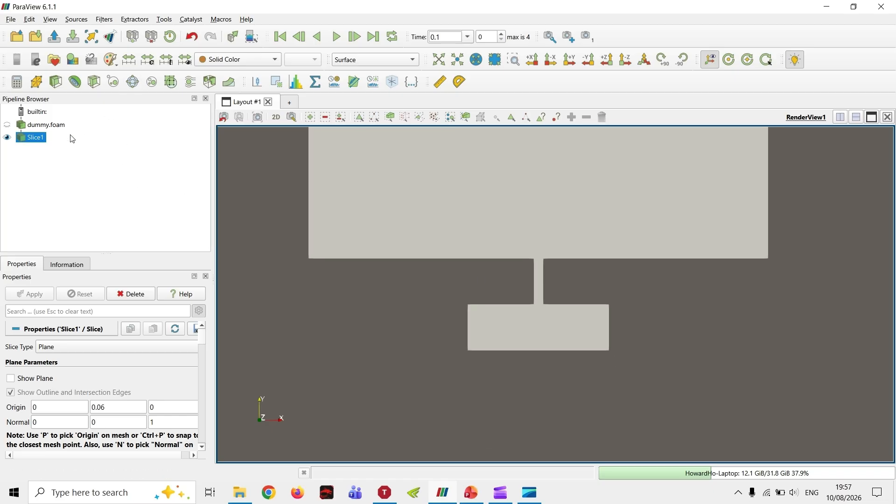
Step: Add arrow glyphs to Slice1 oriented by U, with no scale array and a scale factor of 0.002, and apply
left_click(134, 82)
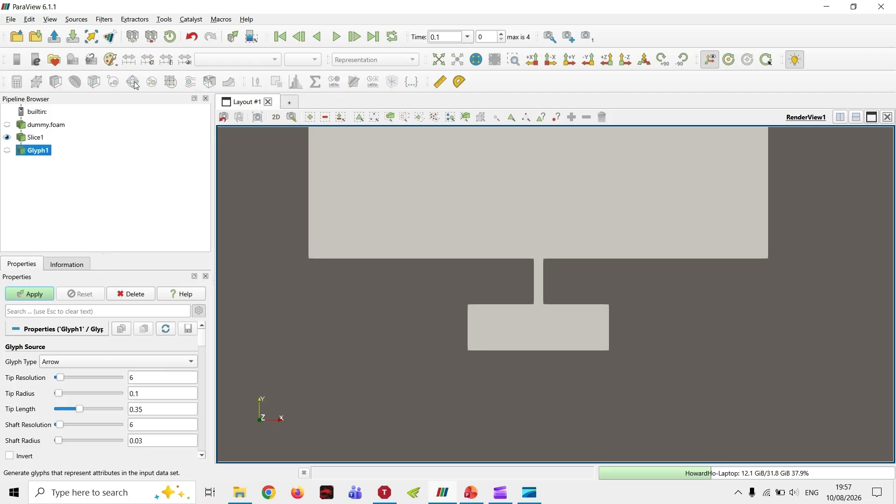
scroll(41, 383, "down", 3)
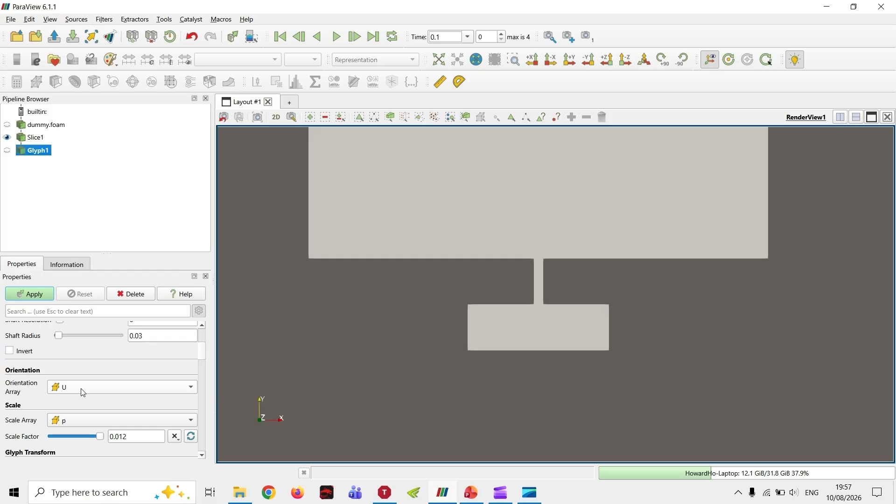
left_click(81, 388)
left_click(81, 388)
scroll(54, 410, "down", 1)
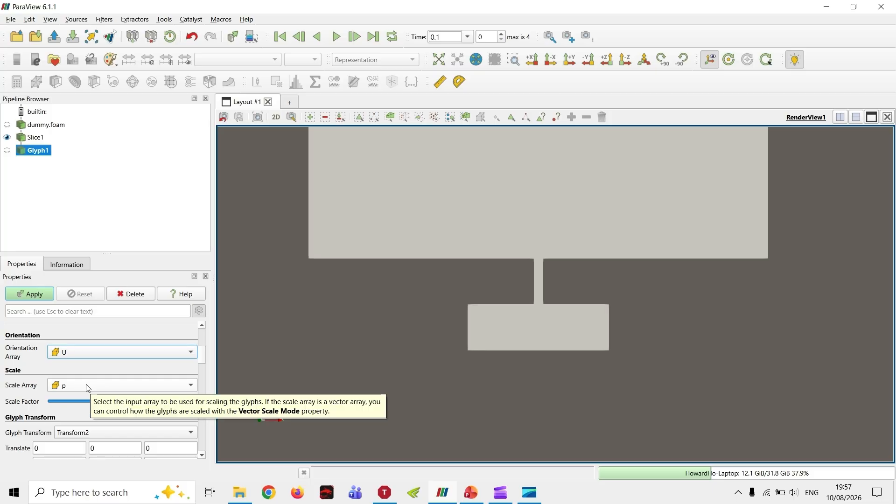
left_click(69, 384)
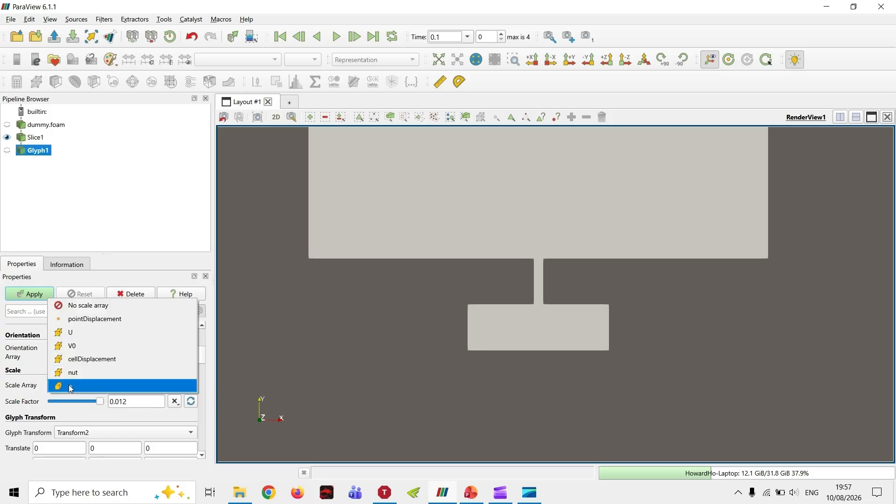
left_click(98, 305)
double_click(134, 402)
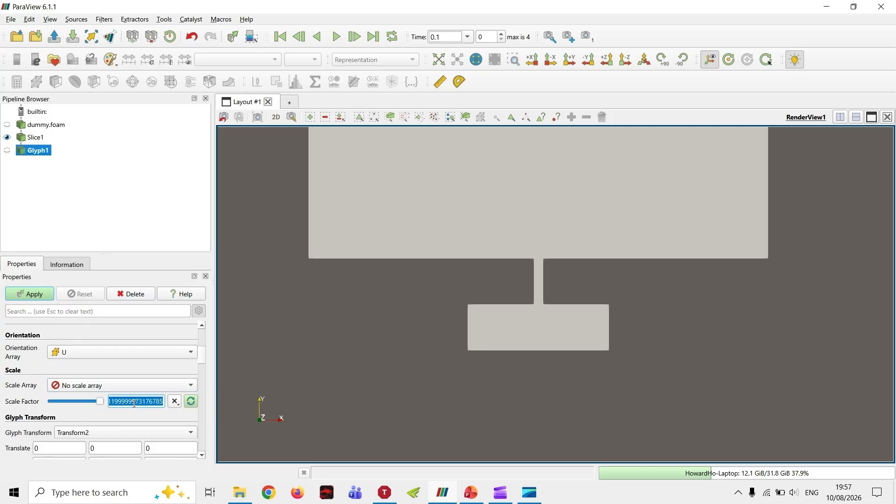
type("0.002")
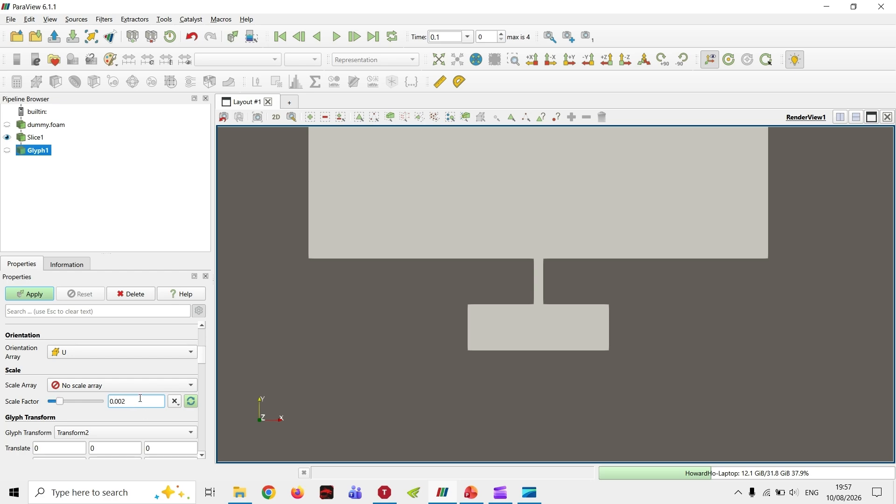
left_click(13, 294)
left_click_drag(461, 228, 387, 314)
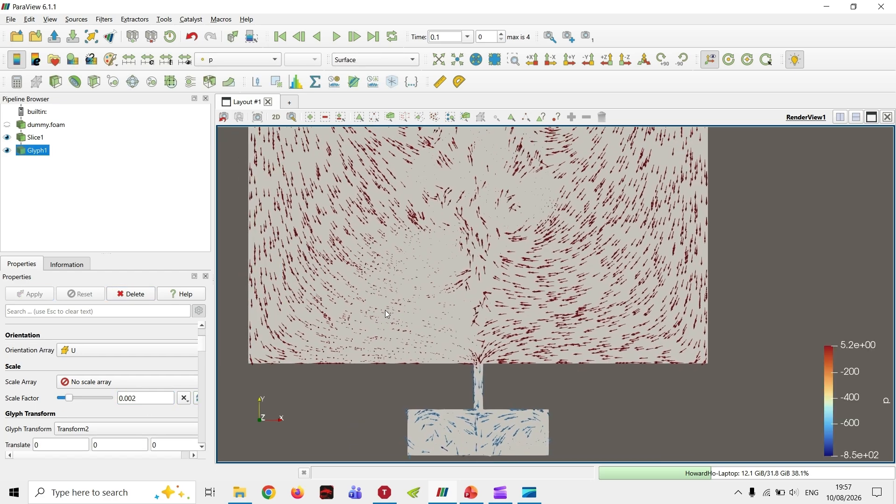
Step: Scale Glyph1's arrows by the magnitude of U, apply it and look over the resized arrows
left_click(79, 382)
left_click(88, 407)
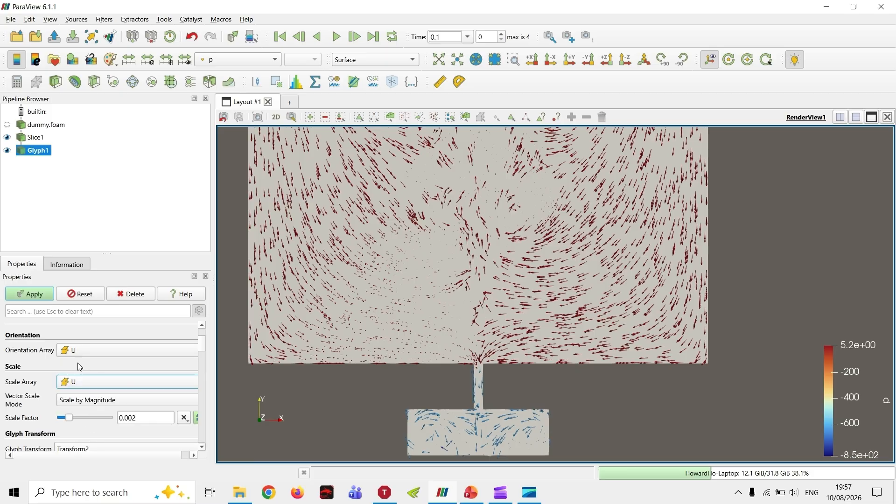
left_click(45, 295)
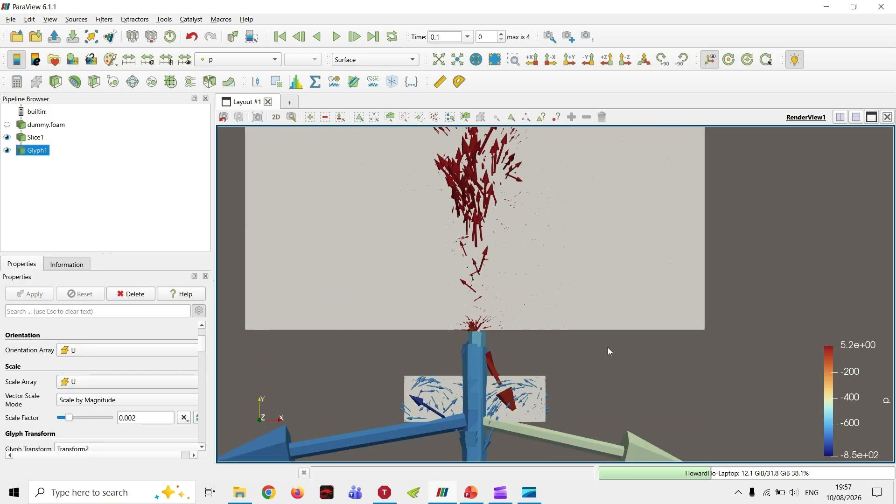
middle_click_drag(421, 299, 444, 267)
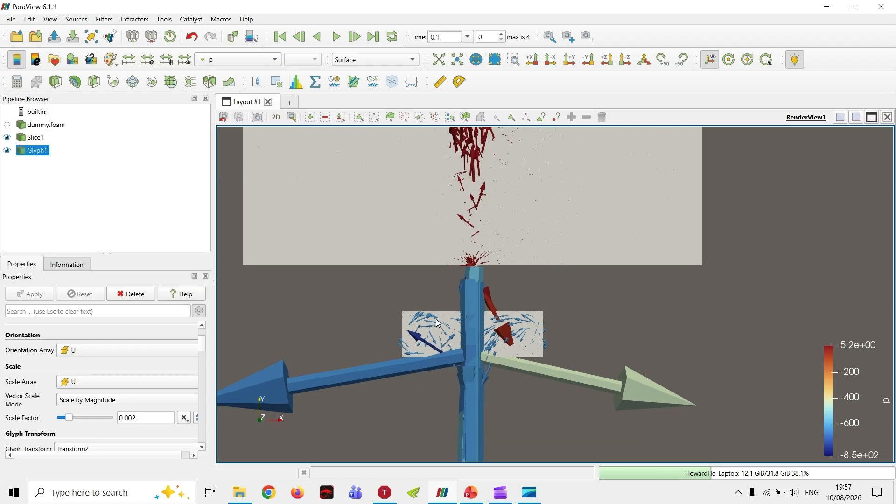
scroll(467, 199, "down", 4)
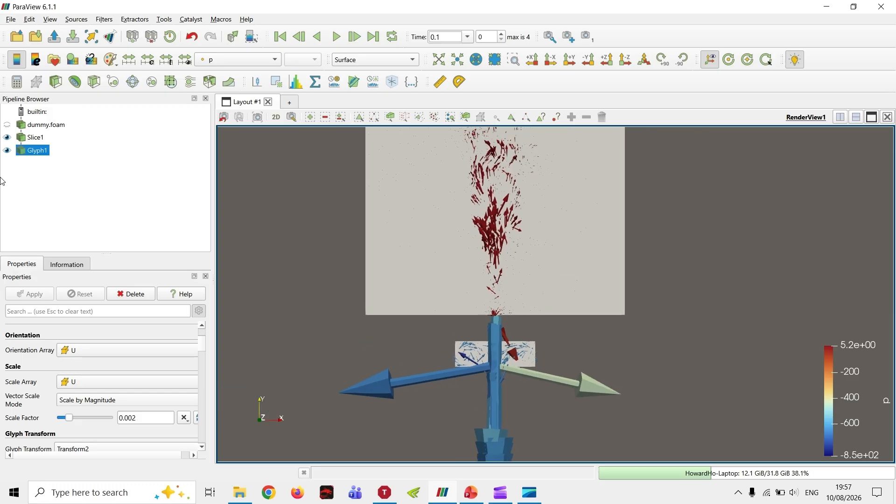
Step: Hide Slice1 and inspect the U-scaled arrows around the nozzle and along the plume
left_click(7, 137)
left_click_drag(552, 288, 492, 387)
left_click_drag(444, 272, 521, 271)
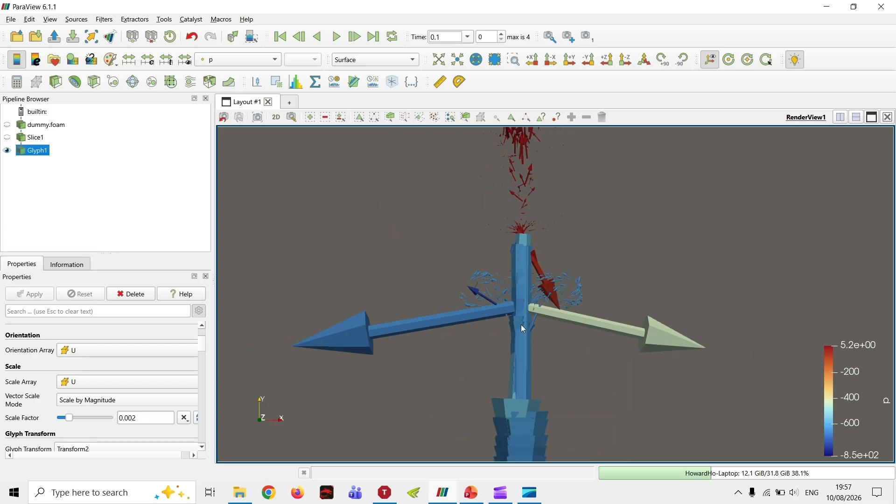
left_click_drag(522, 328, 516, 262)
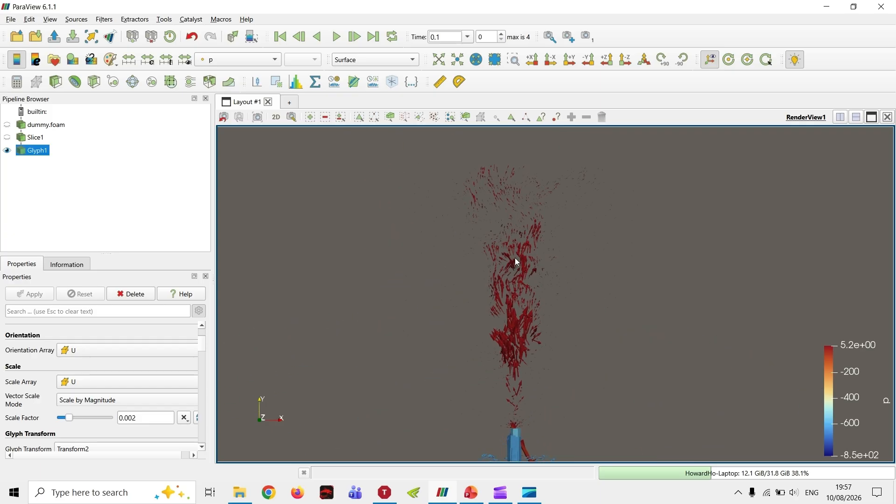
middle_click_drag(531, 369, 511, 230)
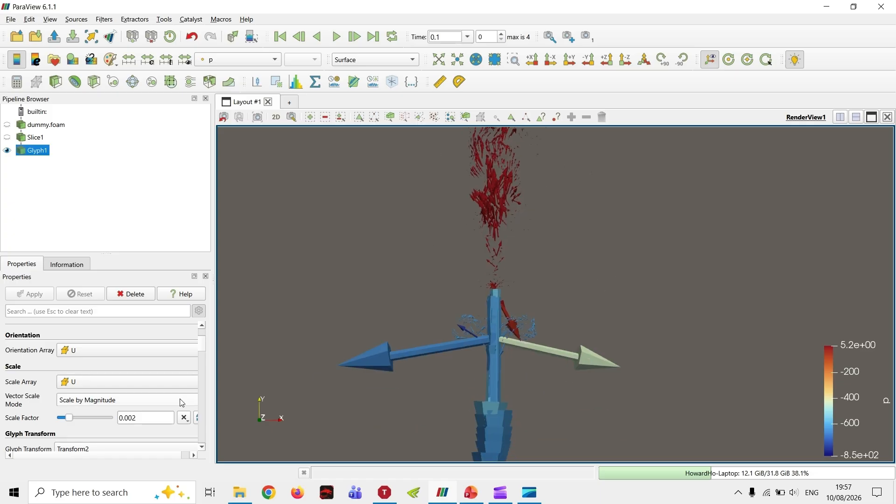
Step: Return Glyph1's scale array to No scale array and apply it
left_click(90, 385)
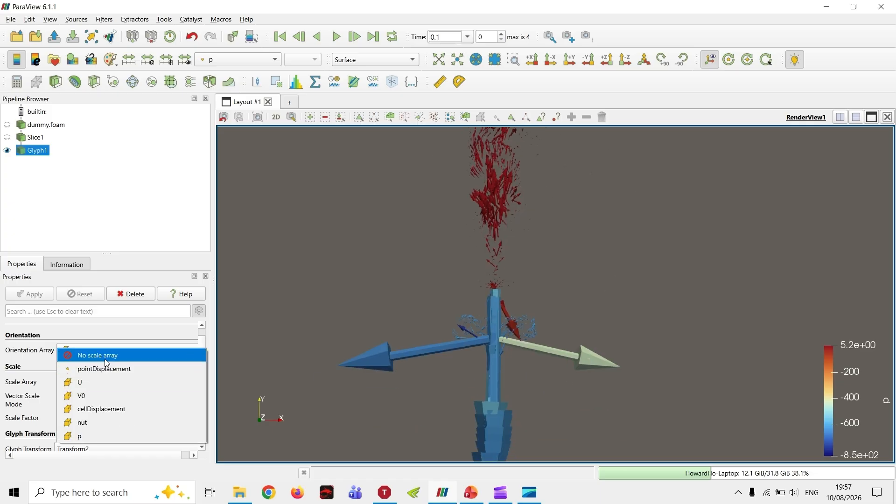
left_click(88, 353)
left_click(47, 297)
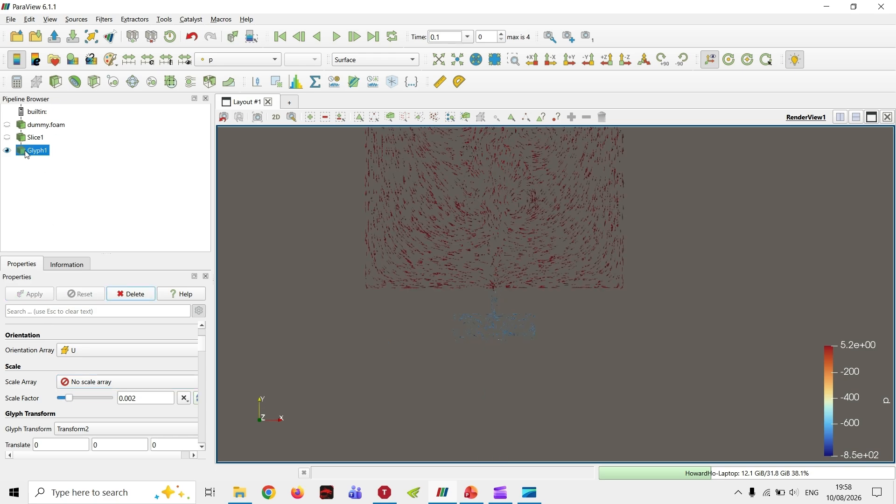
middle_click_drag(450, 253, 450, 285)
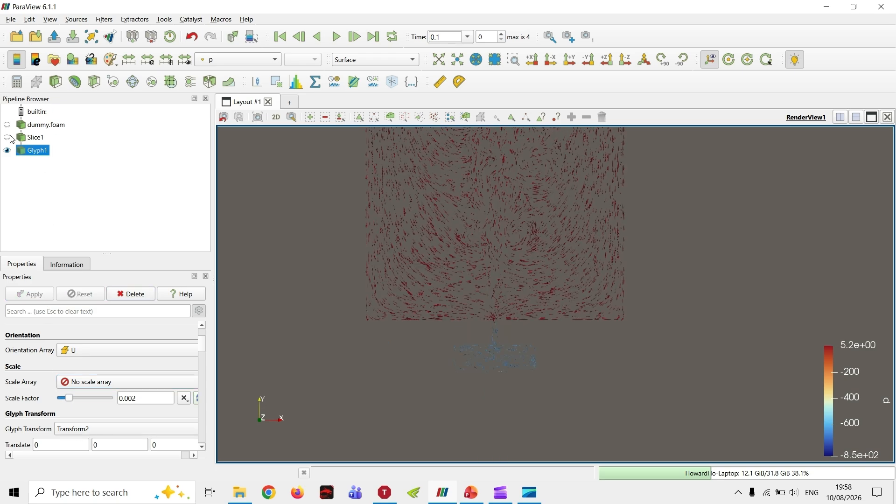
Step: Color Glyph1 with Solid Color and show Slice1 behind the arrows
left_click(217, 61)
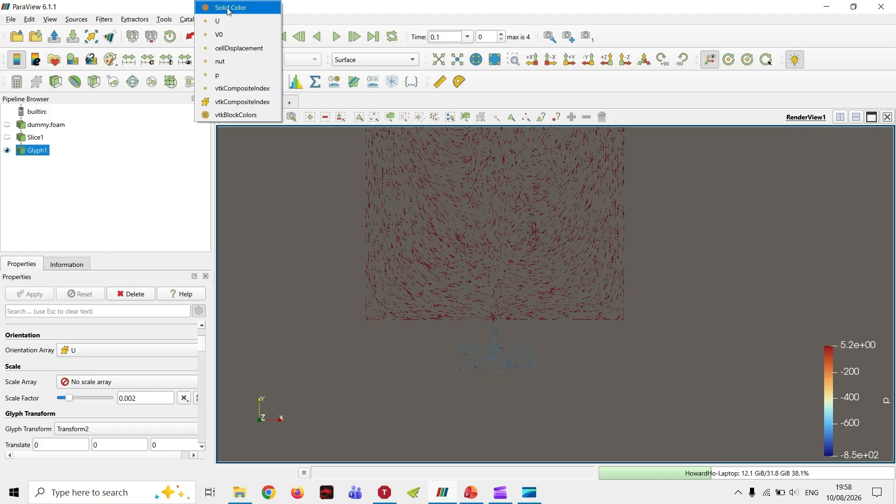
left_click(229, 8)
left_click(7, 137)
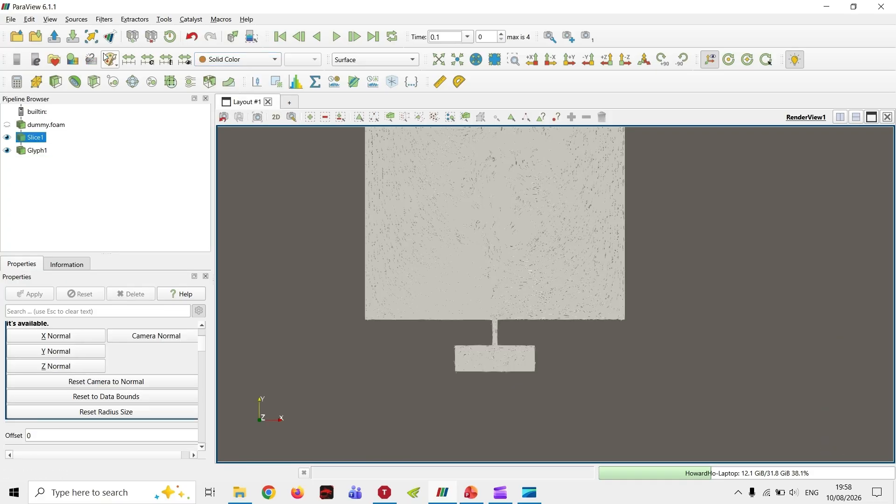
Step: Set Slice1's solid color to black and look closely at the arrows against it
left_click(72, 60)
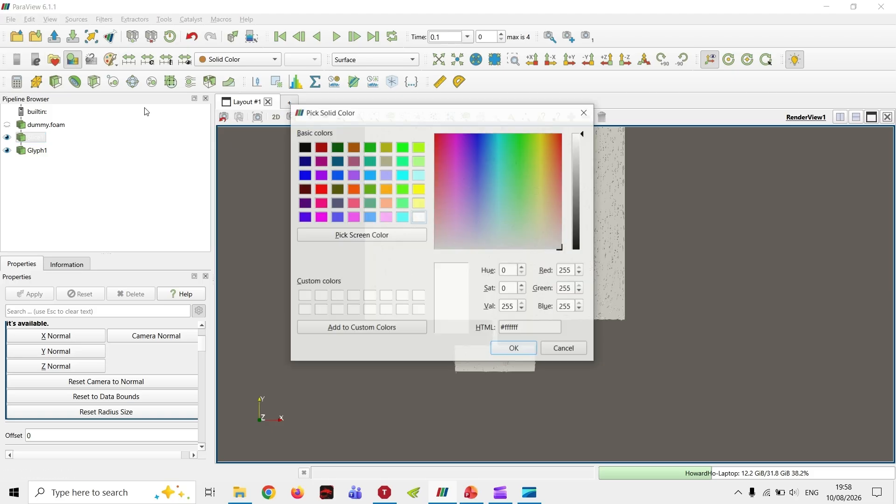
left_click(306, 148)
left_click(513, 348)
scroll(509, 332, "up", 8)
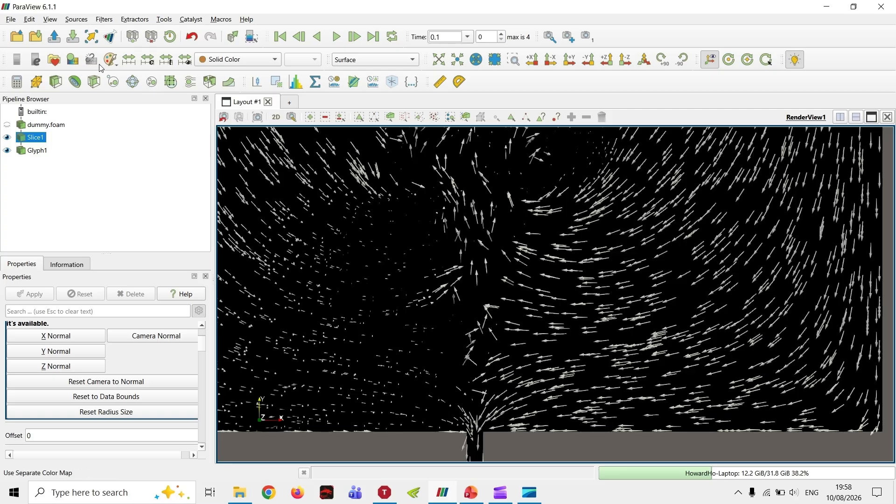
Step: Set Slice1's solid color back to white
left_click(72, 59)
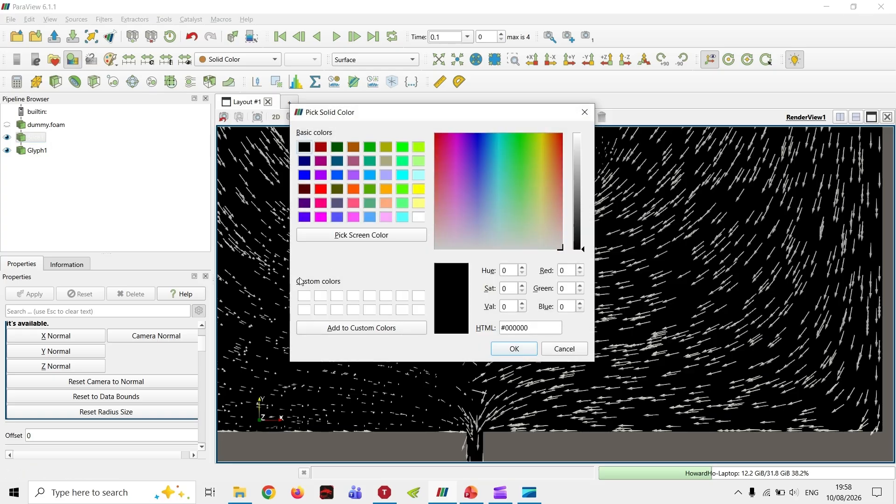
left_click(304, 295)
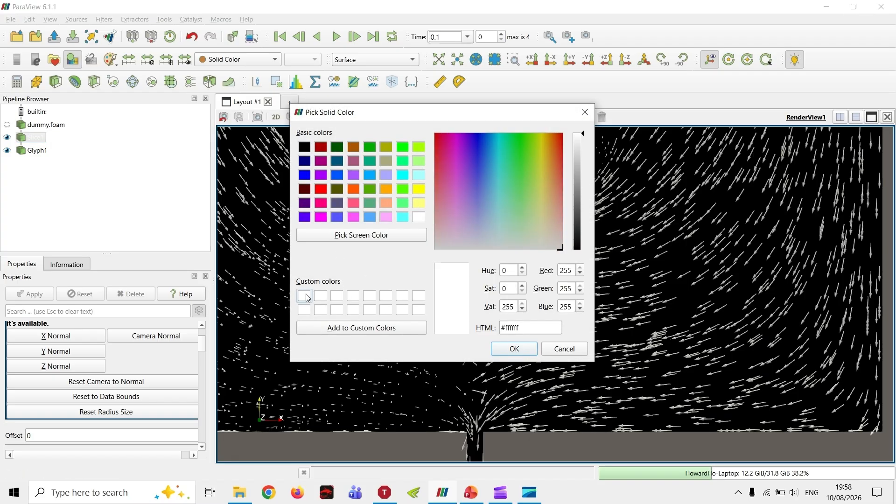
left_click(514, 348)
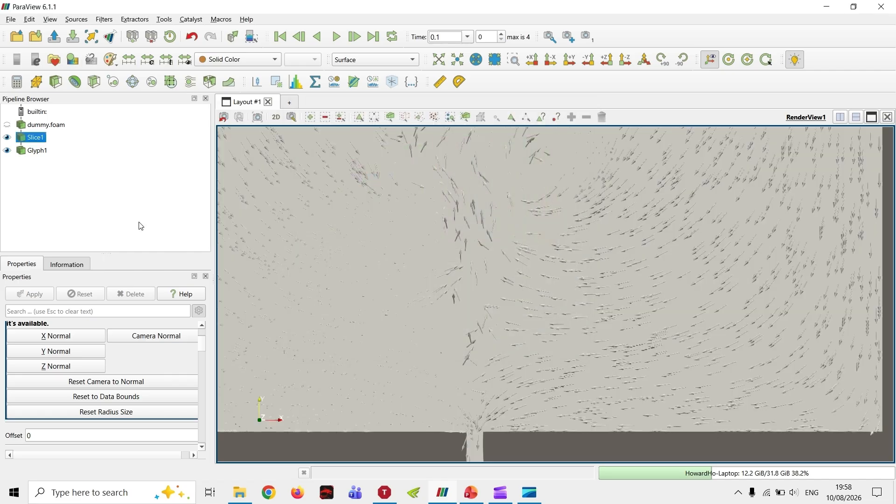
Step: Set Glyph1's solid color to black and check the arrows against the light slice
left_click(37, 150)
left_click(72, 59)
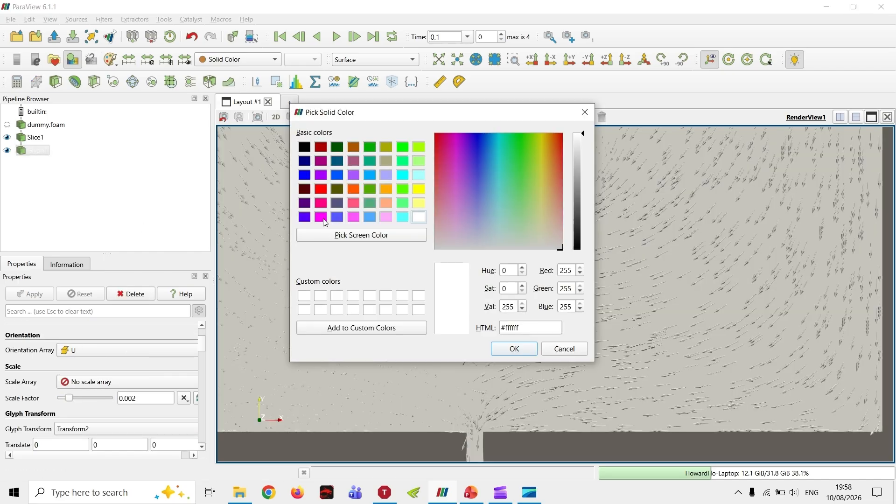
left_click(304, 148)
left_click(519, 348)
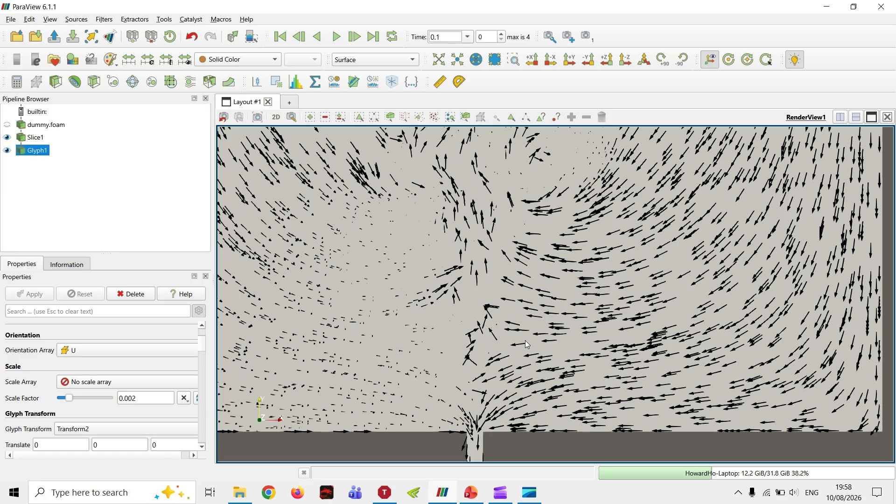
scroll(524, 334, "down", 3)
scroll(524, 334, "up", 2)
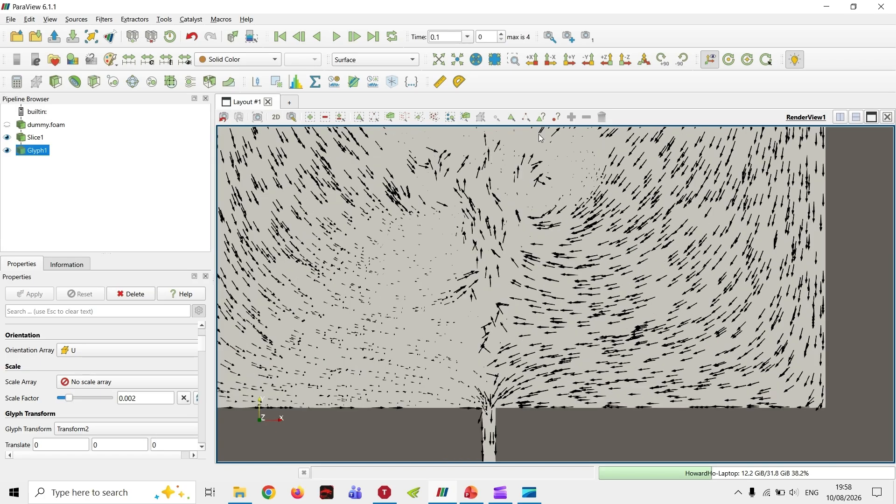
Step: Hide Slice1 and examine Glyph1's black arrows on their own up close
scroll(506, 304, "up", 1)
scroll(507, 305, "down", 3)
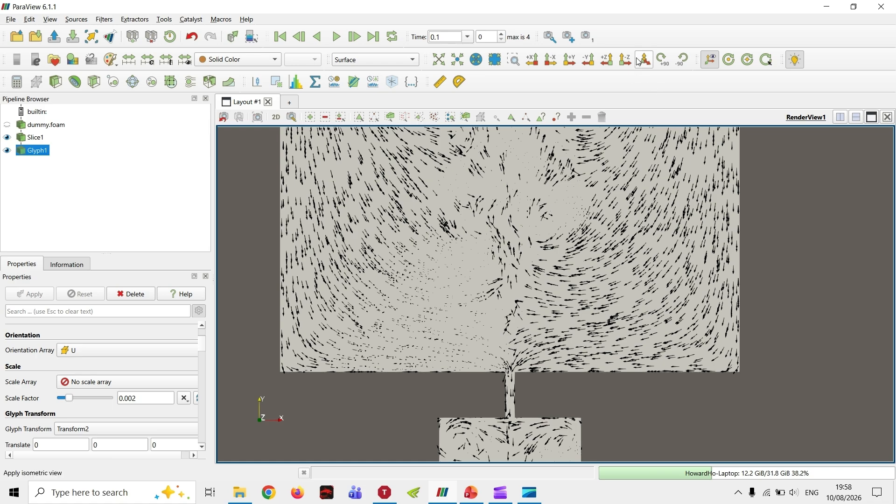
scroll(355, 213, "up", 2)
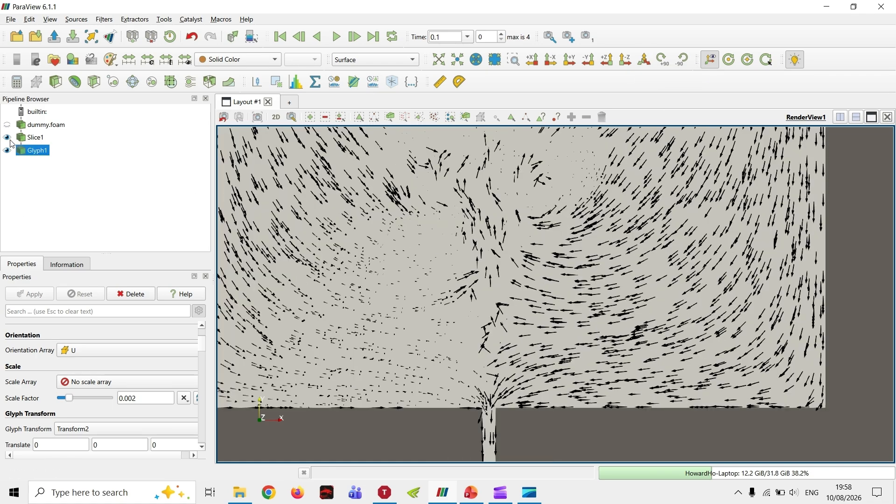
left_click(7, 138)
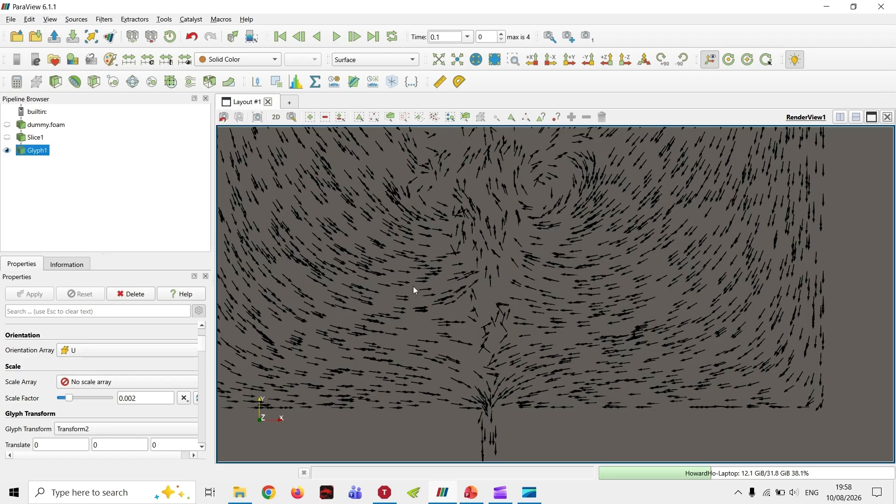
scroll(413, 290, "up", 3)
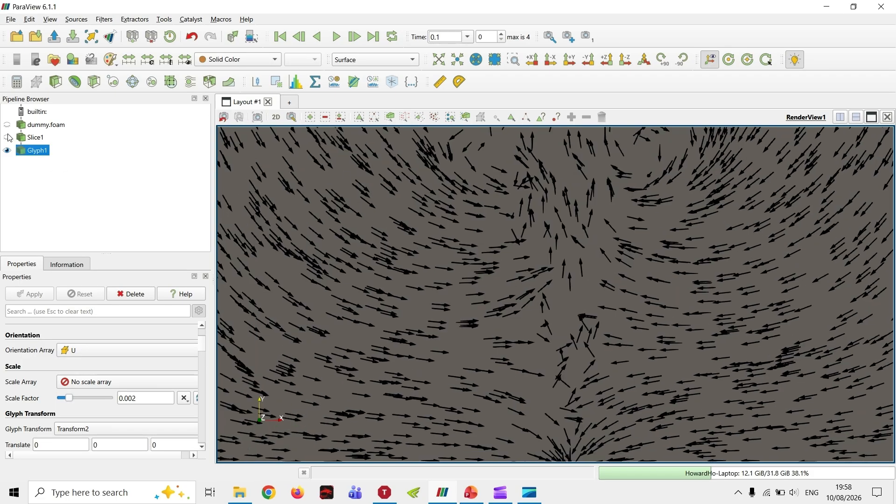
left_click(7, 138)
left_click(8, 138)
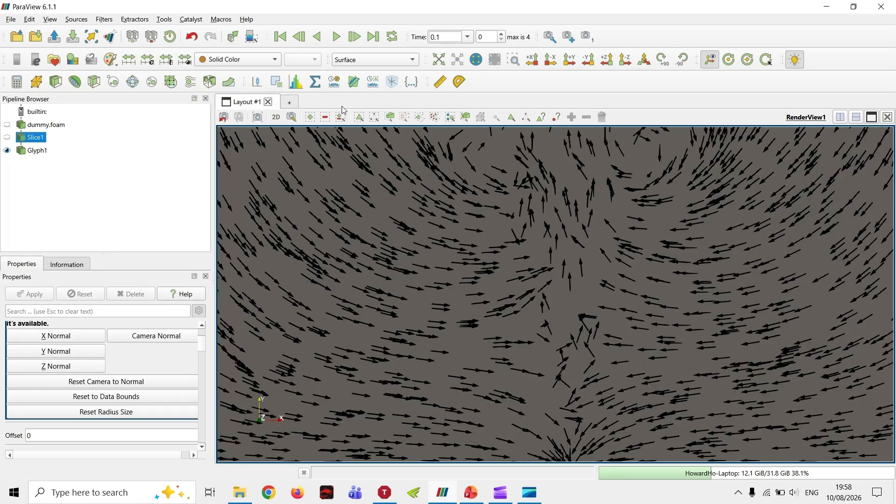
Step: Show Slice1, orbit in 3D to inspect the arrows against the slice edge-on, and return to the 2D view along -Z
left_click(276, 117)
left_click_drag(580, 273, 467, 275)
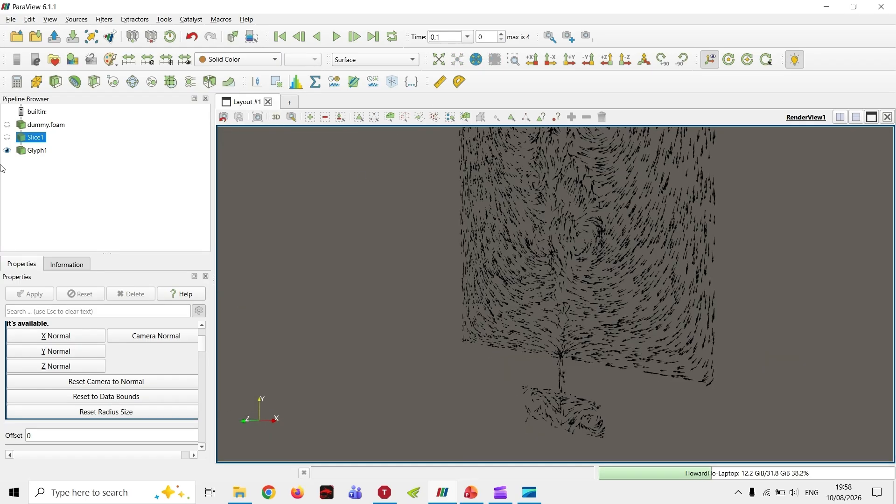
left_click(7, 137)
left_click_drag(539, 213, 444, 267)
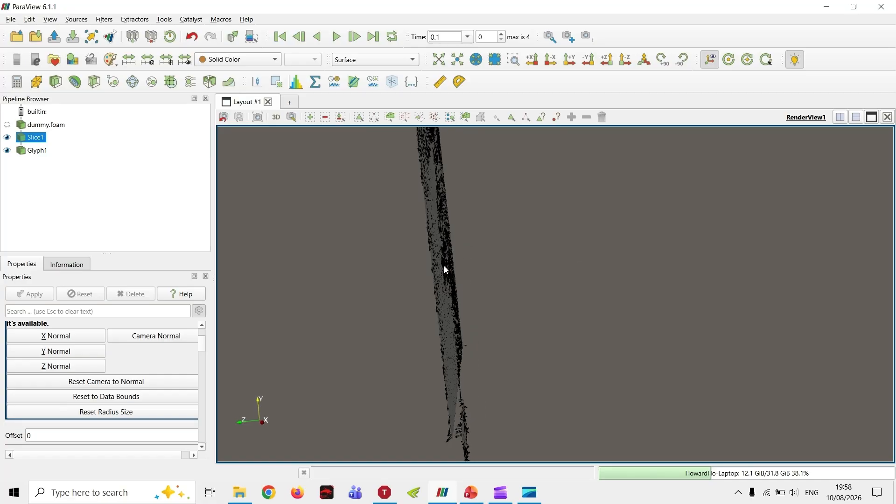
left_click(625, 60)
left_click(276, 120)
scroll(514, 362, "up", 8)
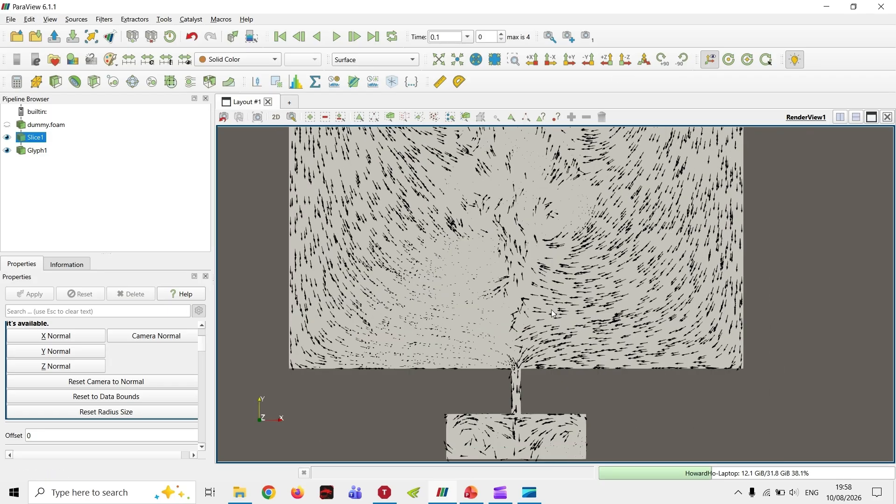
Step: Set Glyph1's display translation in Z to 0.01 and compare the arrows with Slice1 hidden and shown
left_click(34, 149)
scroll(103, 345, "down", 5)
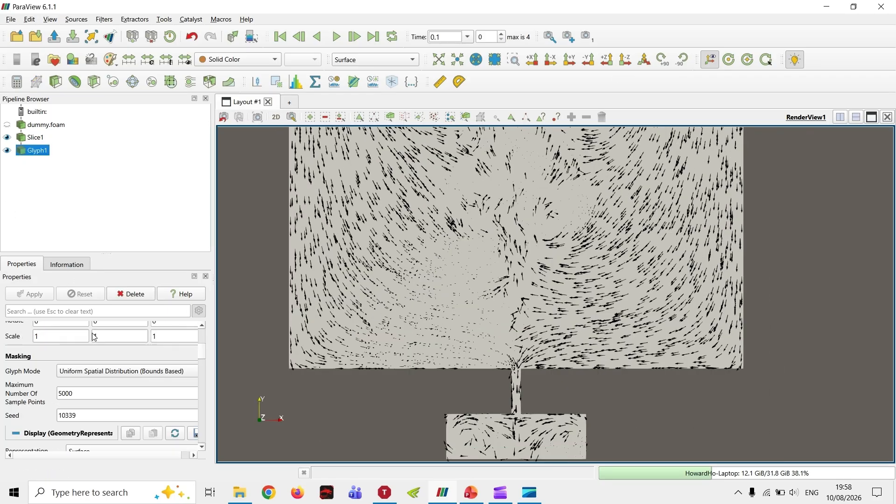
scroll(172, 382, "down", 10)
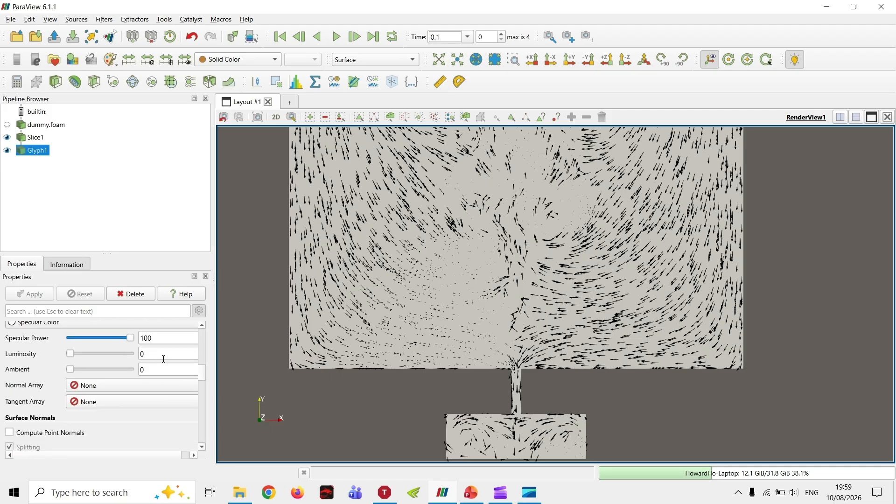
scroll(182, 373, "down", 10)
scroll(196, 387, "down", 2)
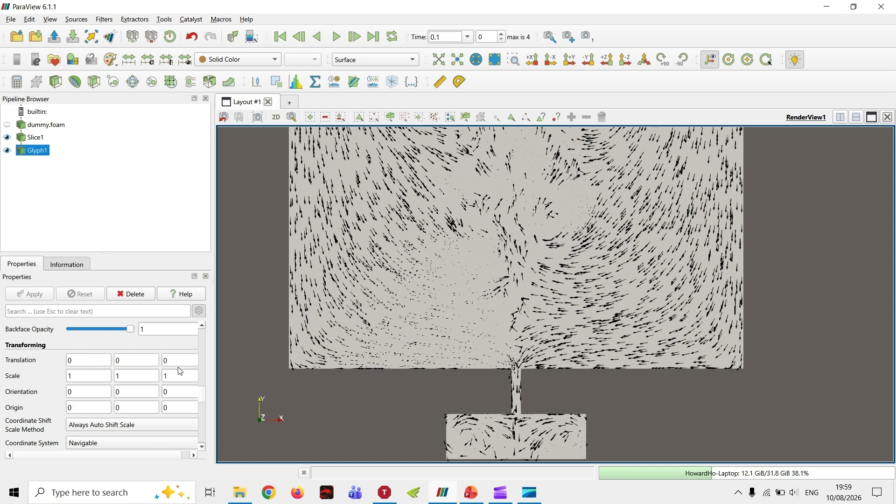
double_click(184, 359)
type("0.01")
key("Return")
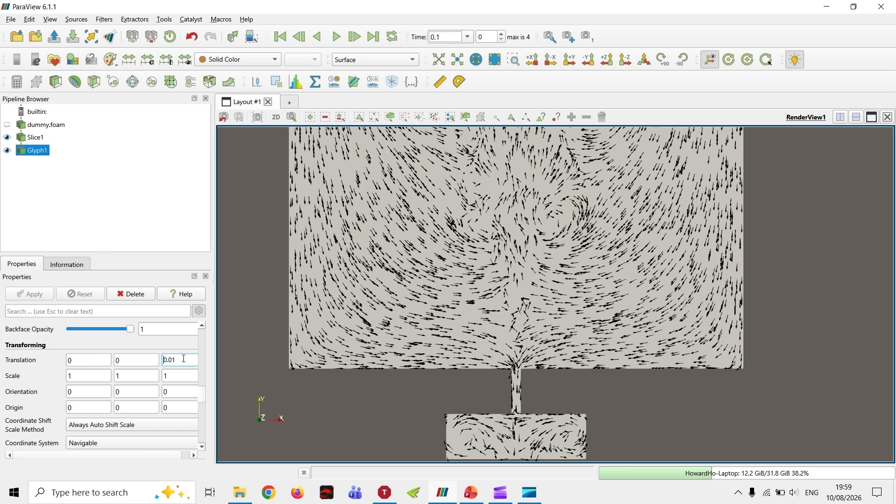
left_click(7, 138)
left_click(7, 137)
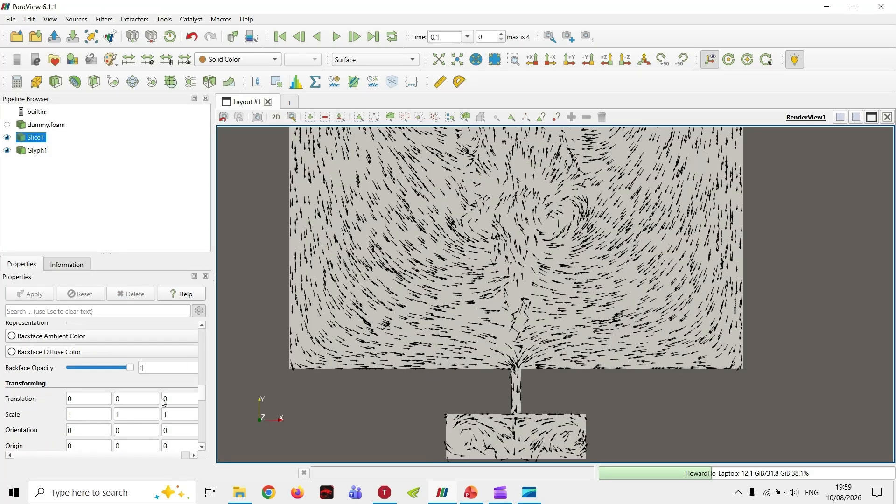
Step: Look through Slice1's settings, from the plane parameters through styling, lighting and texturing to the orientation axes
left_click_drag(204, 391, 204, 330)
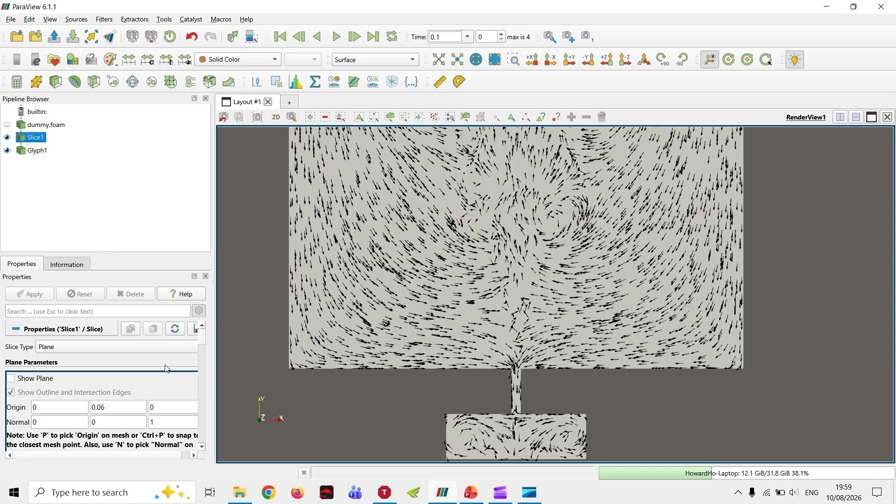
scroll(166, 367, "down", 4)
scroll(182, 386, "down", 3)
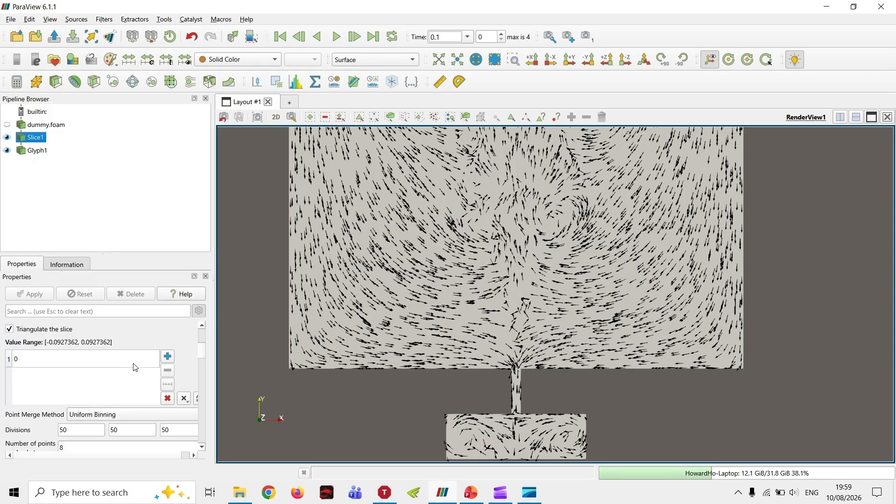
scroll(181, 382, "down", 10)
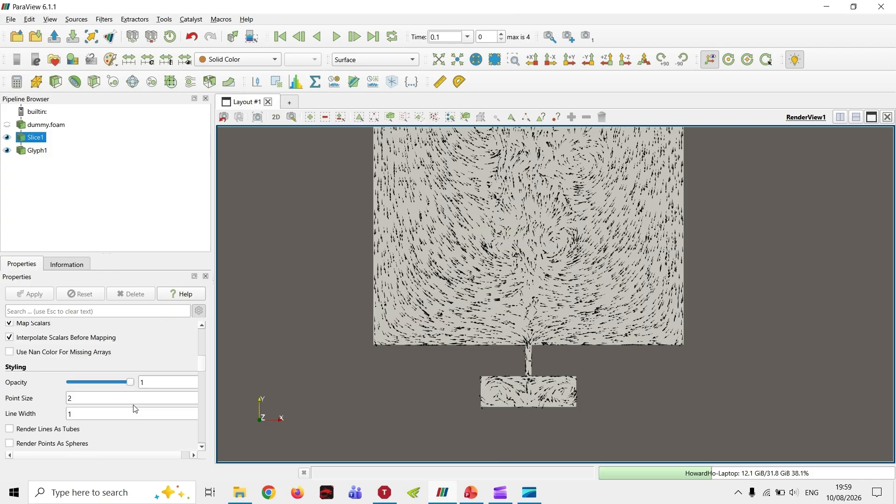
scroll(130, 401, "up", 3)
scroll(123, 400, "down", 3)
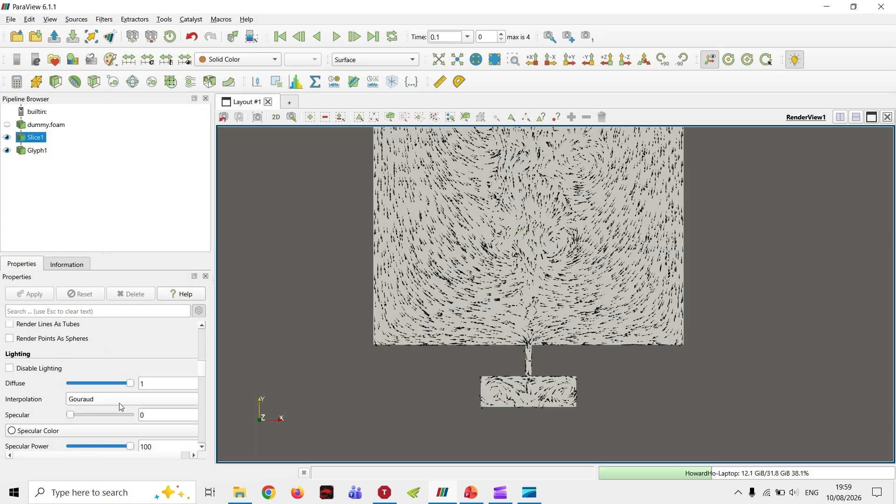
scroll(131, 392, "up", 3)
double_click(99, 377)
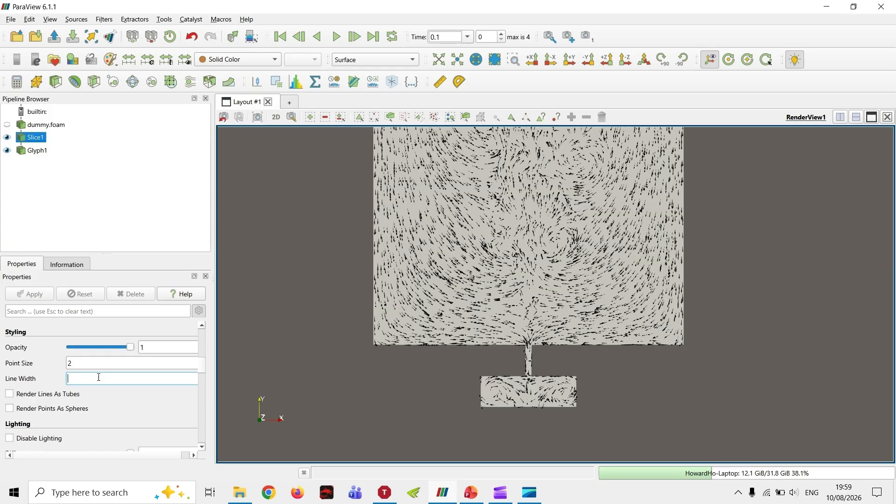
scroll(111, 417, "down", 1)
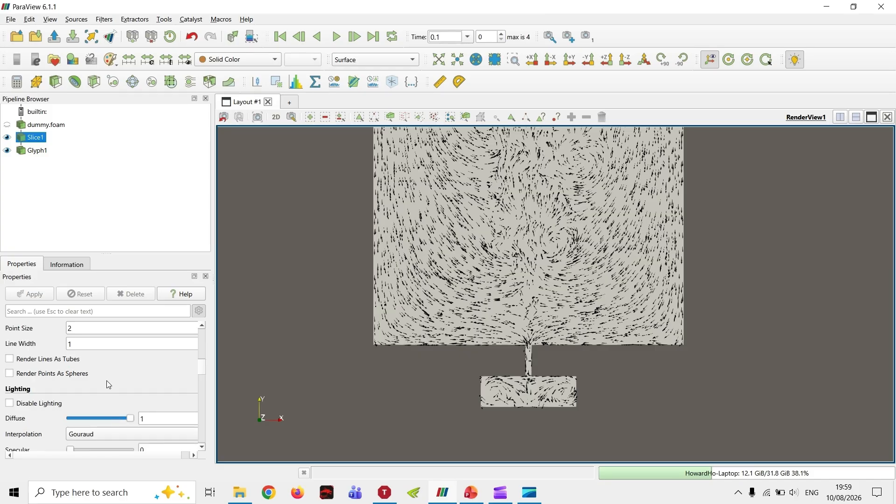
scroll(107, 376, "down", 1)
scroll(107, 377, "down", 2)
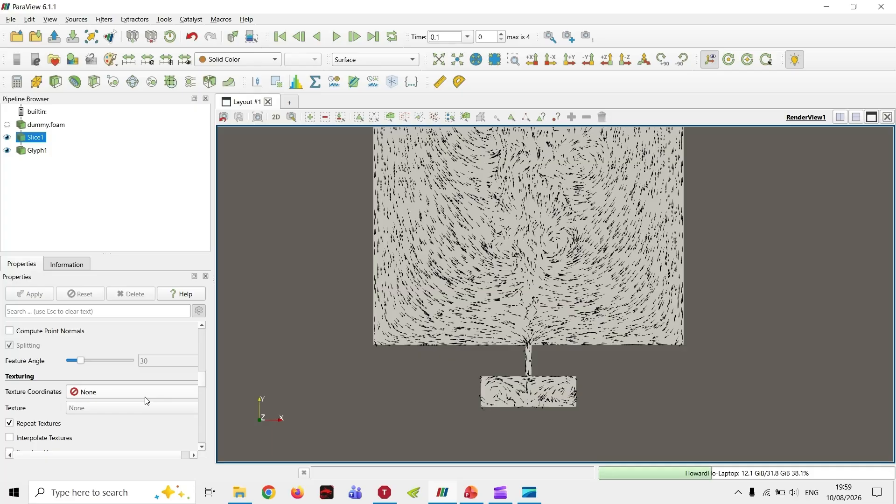
left_click_drag(201, 381, 212, 424)
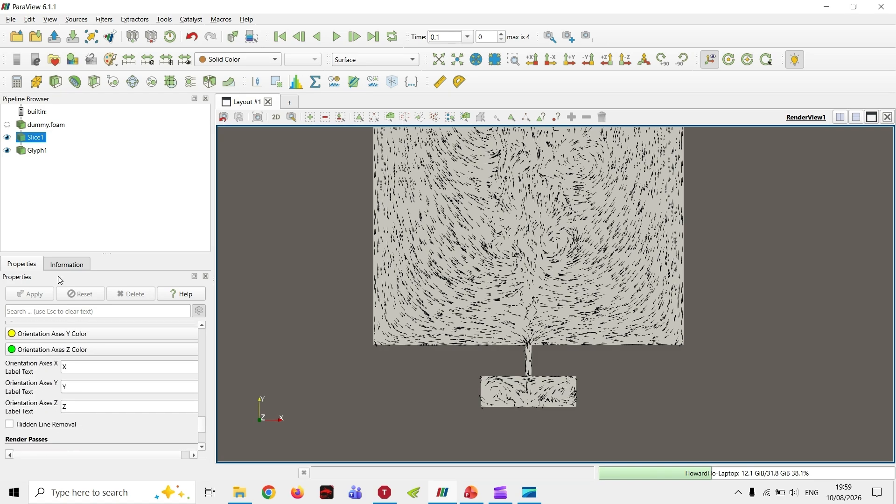
Step: Set Glyph1's maximum number of sample points to 25000 and apply the change
left_click(29, 152)
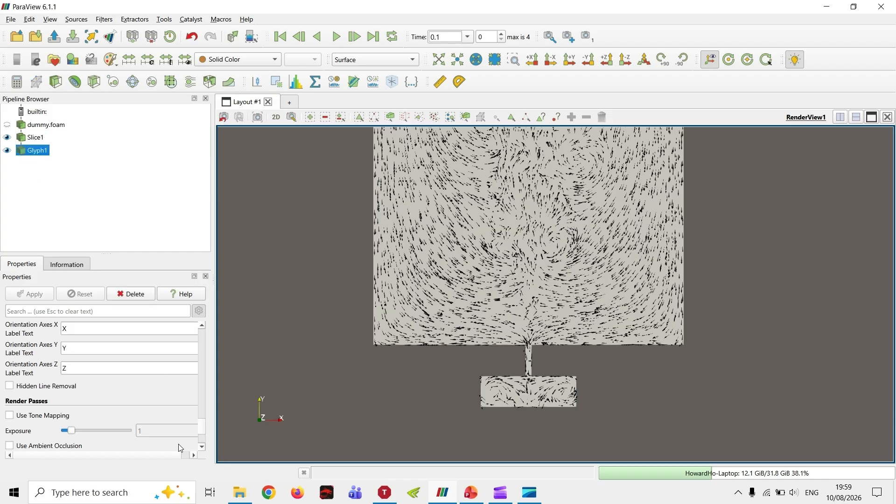
left_click_drag(201, 432, 195, 364)
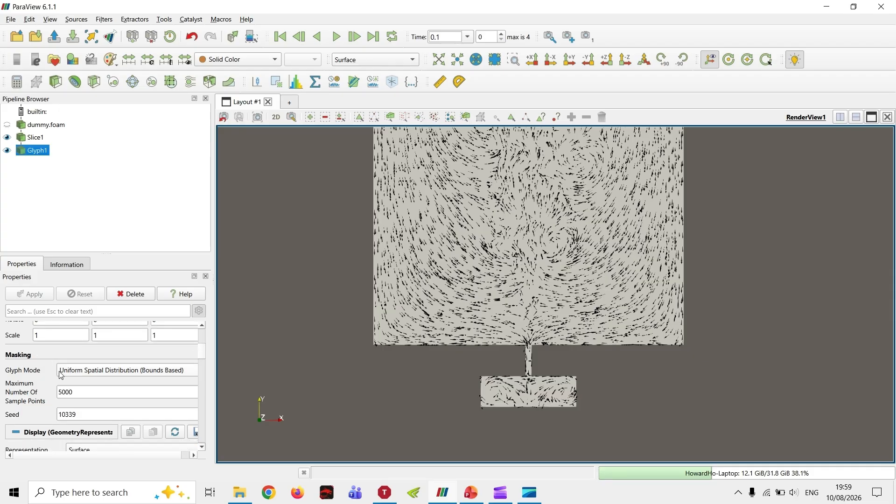
double_click(84, 395)
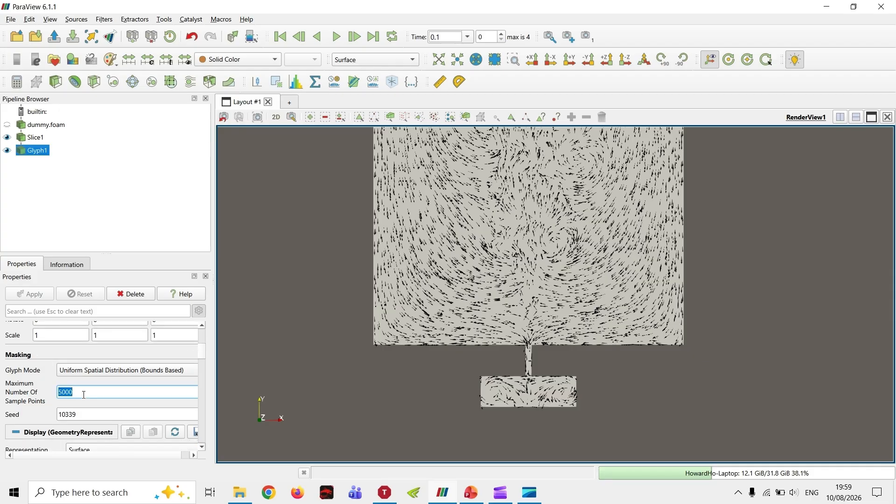
type("2")
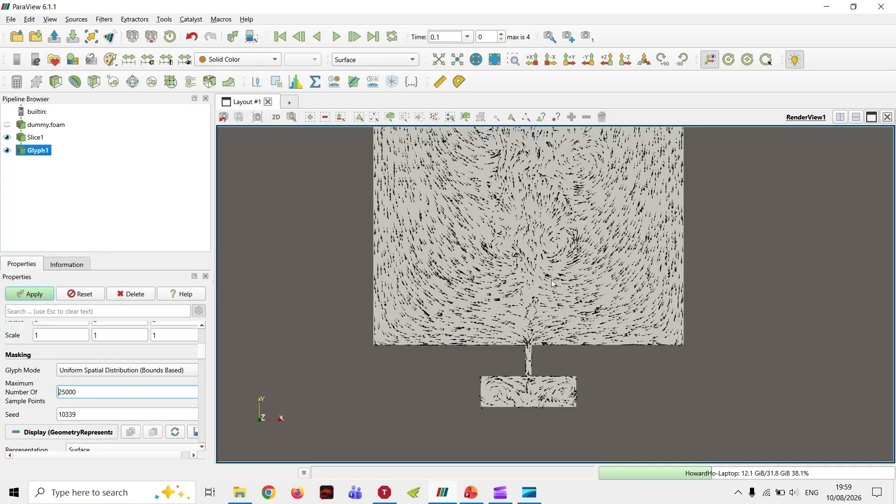
left_click(26, 297)
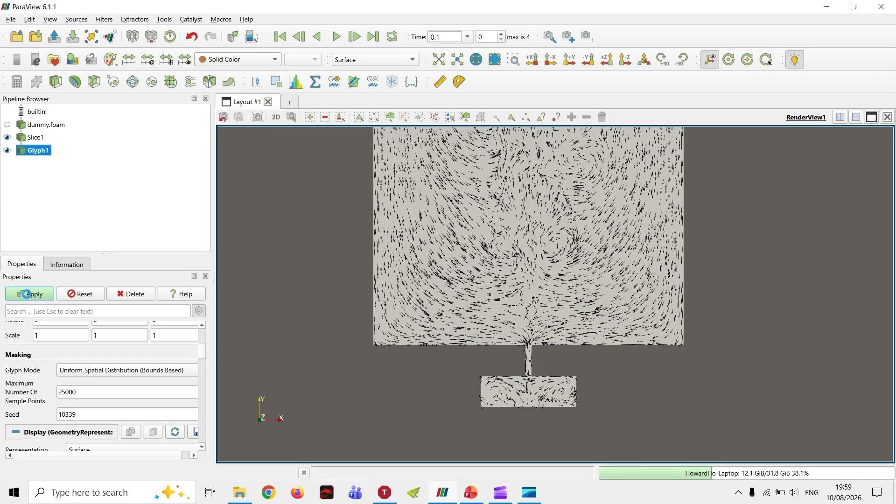
Step: Examine the denser arrow pattern along the slice and the glyph modes available for Glyph1
scroll(429, 280, "up", 8)
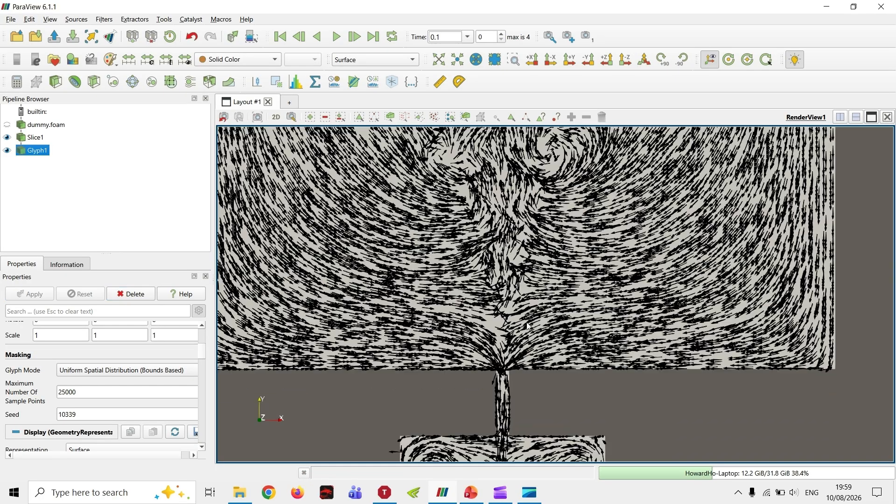
scroll(520, 289, "down", 4)
middle_click_drag(542, 198, 538, 307)
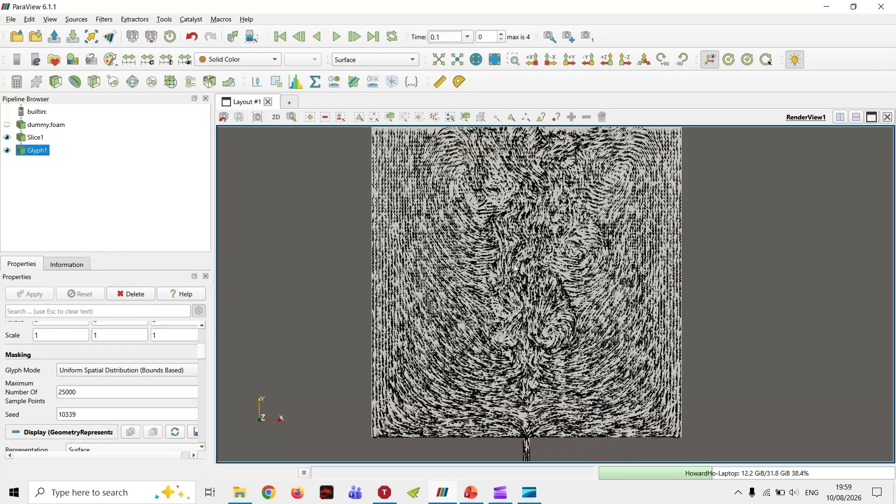
scroll(513, 363, "up", 6)
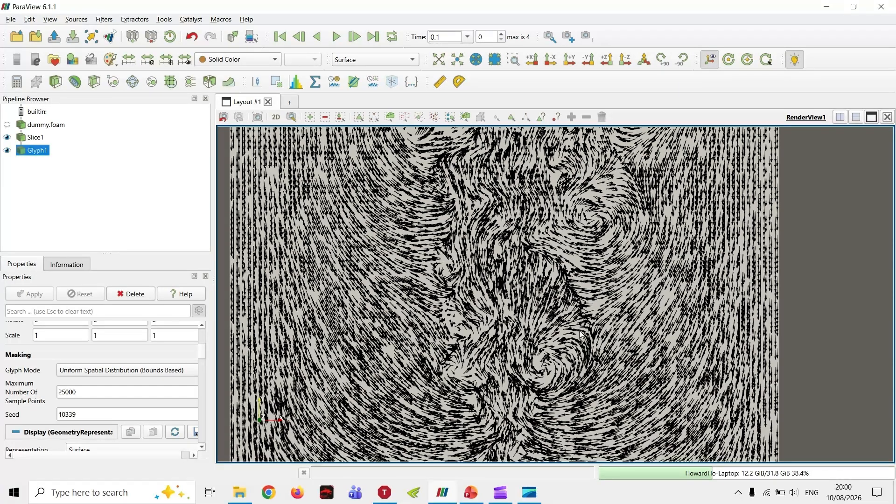
middle_click_drag(605, 319, 607, 250)
middle_click_drag(597, 404, 600, 246)
middle_click_drag(588, 281, 584, 332)
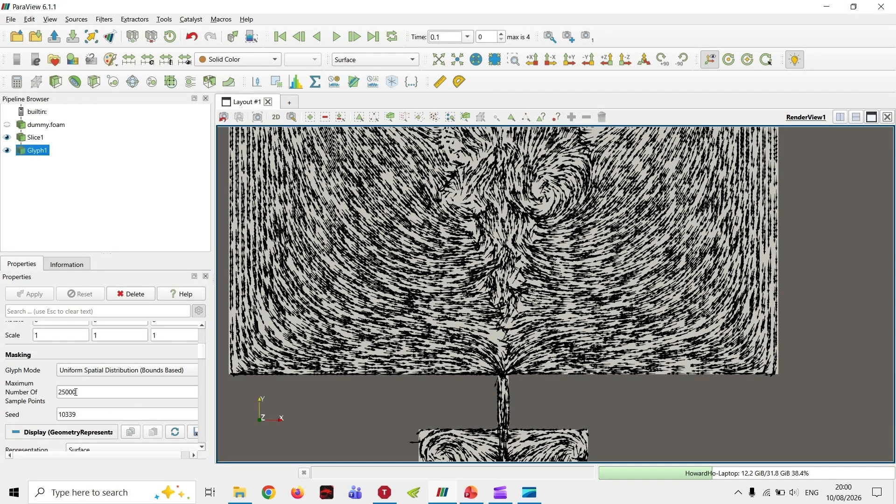
left_click(91, 371)
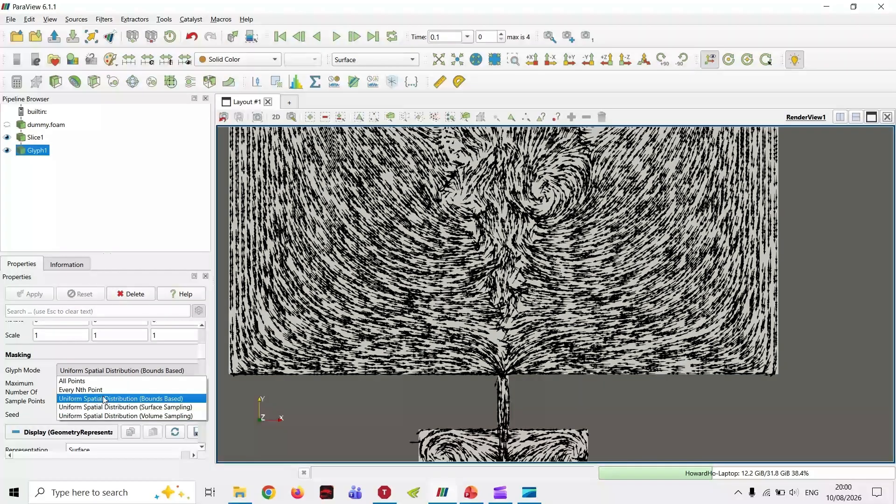
left_click(114, 202)
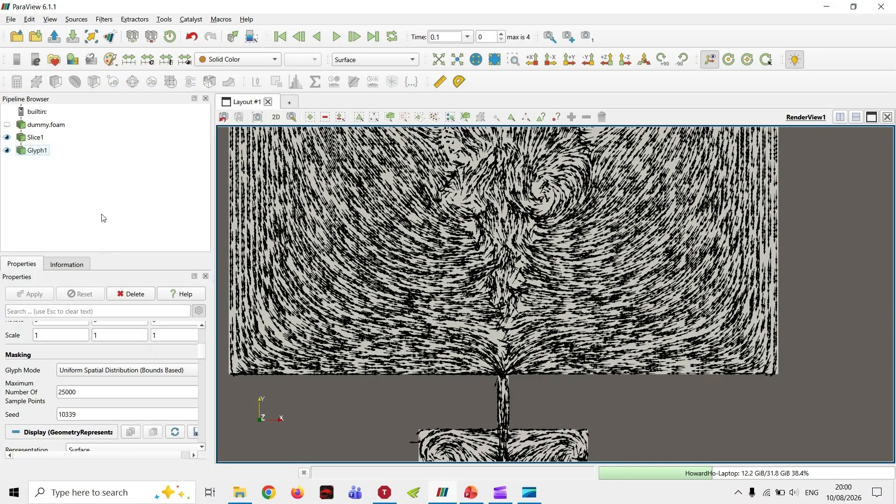
Step: Add a Resample To Image filter to Slice1
left_click(31, 142)
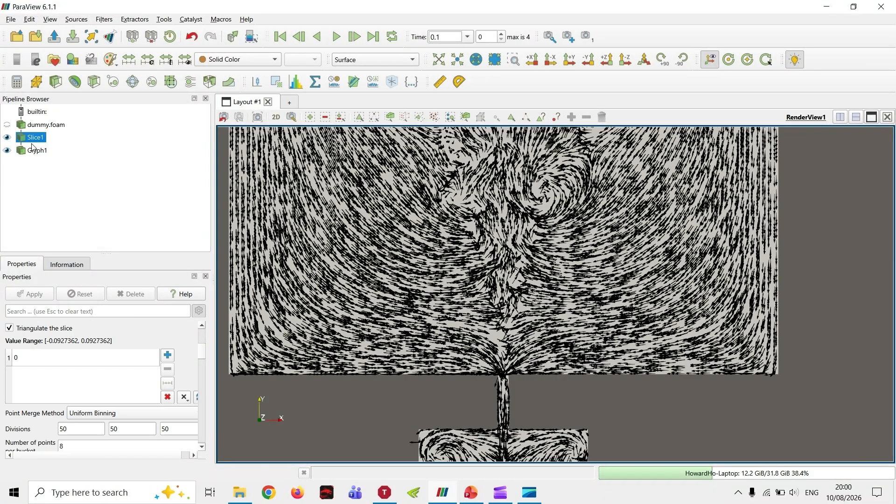
left_click(102, 19)
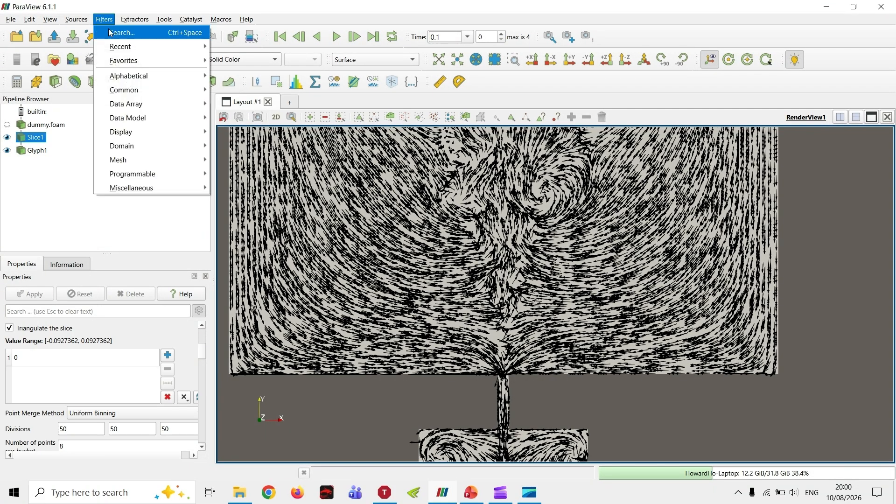
left_click(111, 32)
type("resampl")
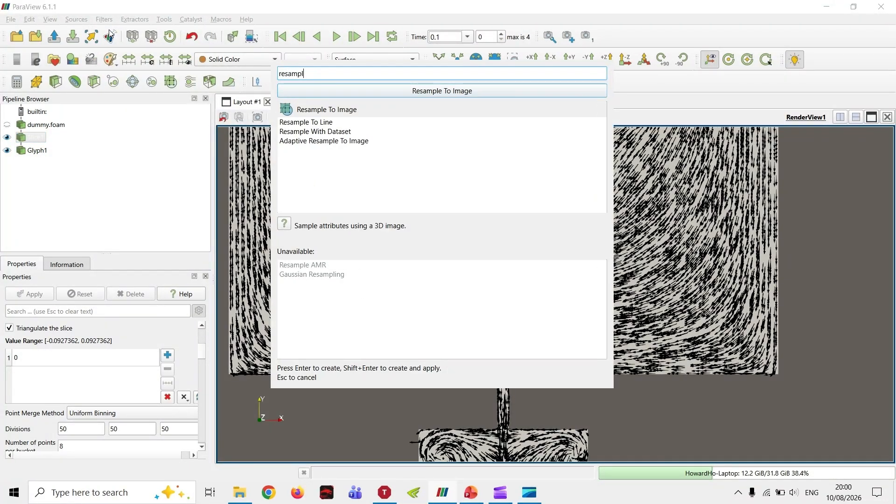
type("e")
left_click(454, 92)
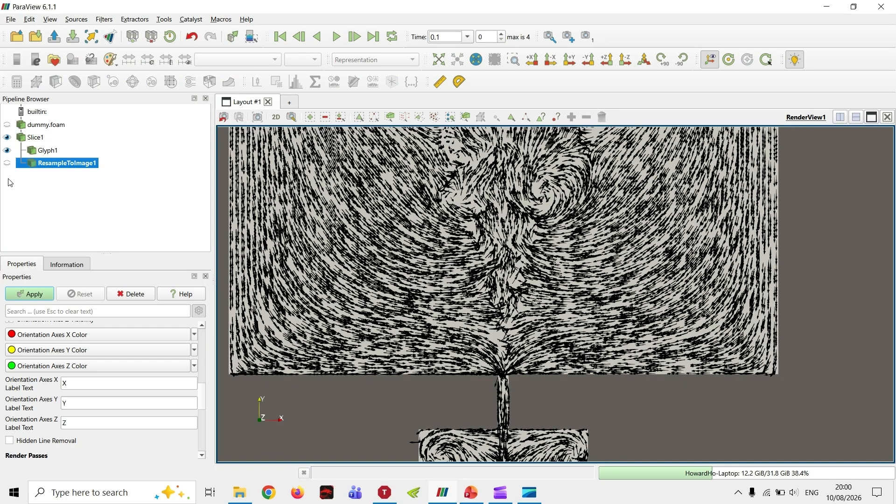
Step: Set the resampled image's third sampling dimension to 1, keeping the other two at 100, and apply the filter
scroll(125, 397, "up", 5)
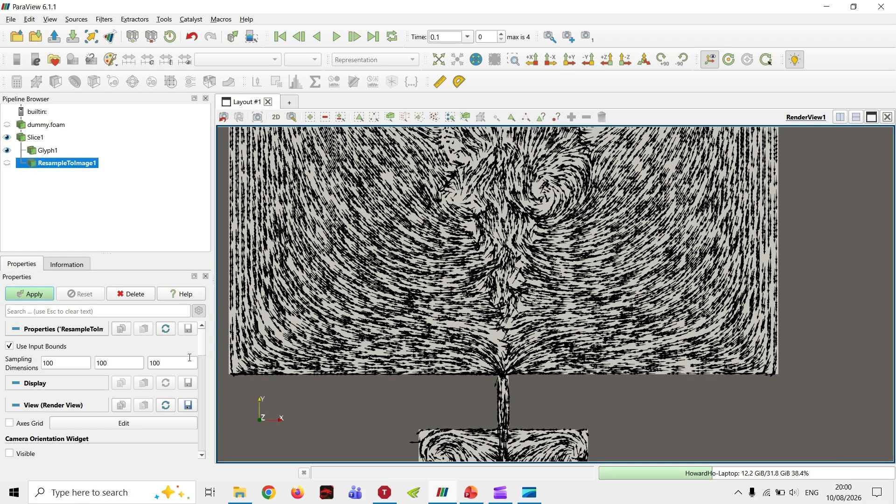
scroll(557, 264, "down", 3)
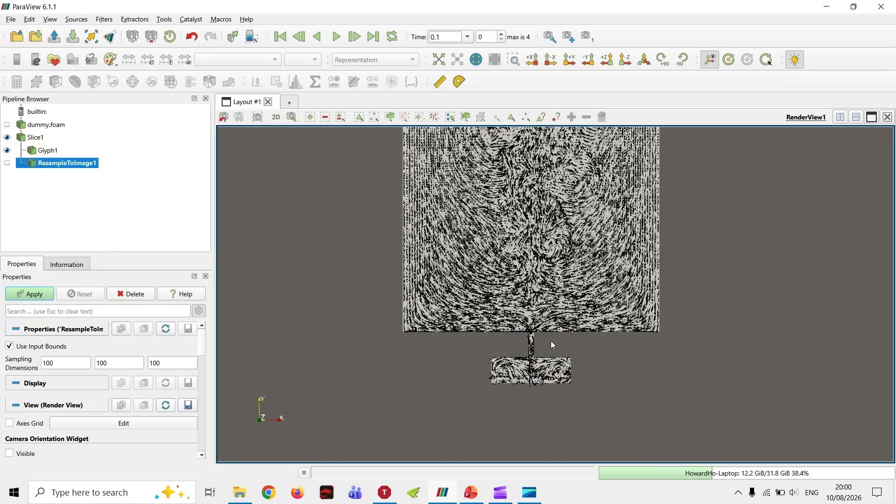
double_click(173, 364)
type("1")
scroll(574, 356, "up", 5)
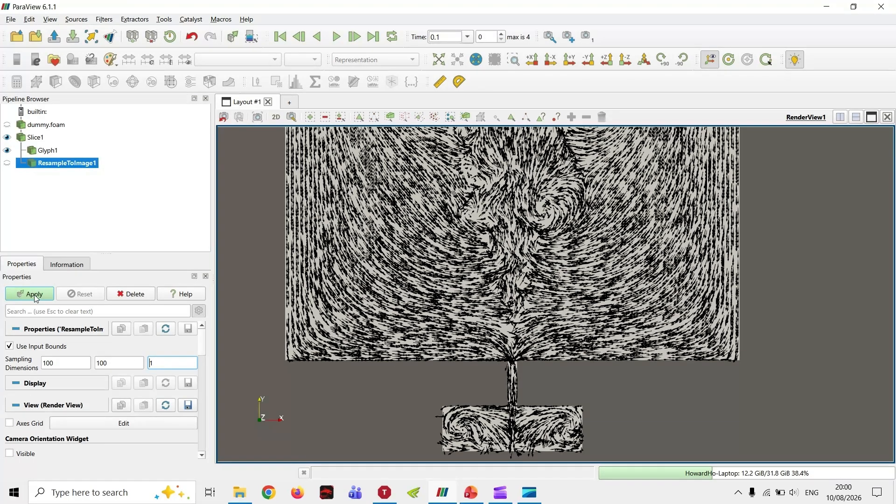
left_click(33, 294)
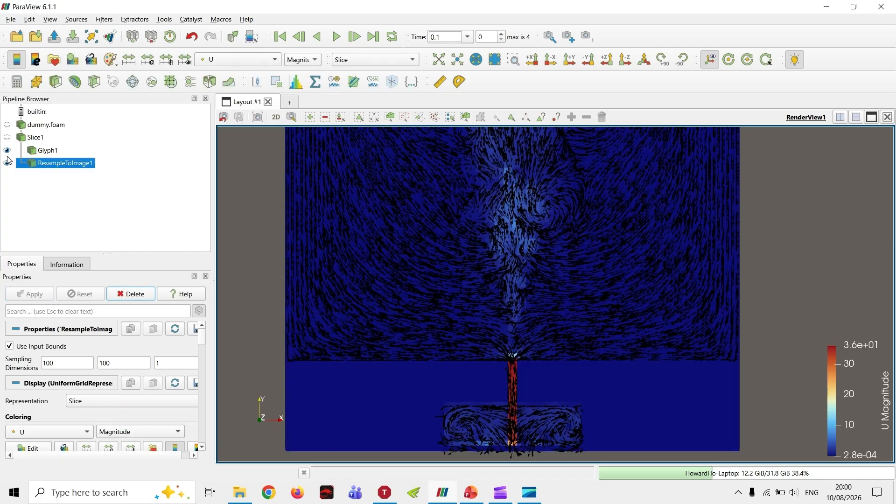
Step: Show only Slice1 as Surface With Edges and examine its mesh around the narrow channel
left_click(7, 151)
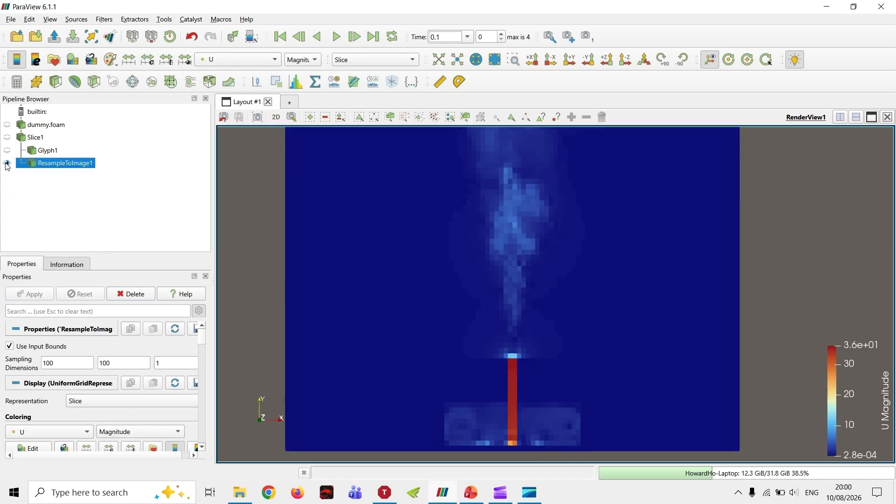
left_click(7, 163)
left_click(34, 137)
left_click(7, 137)
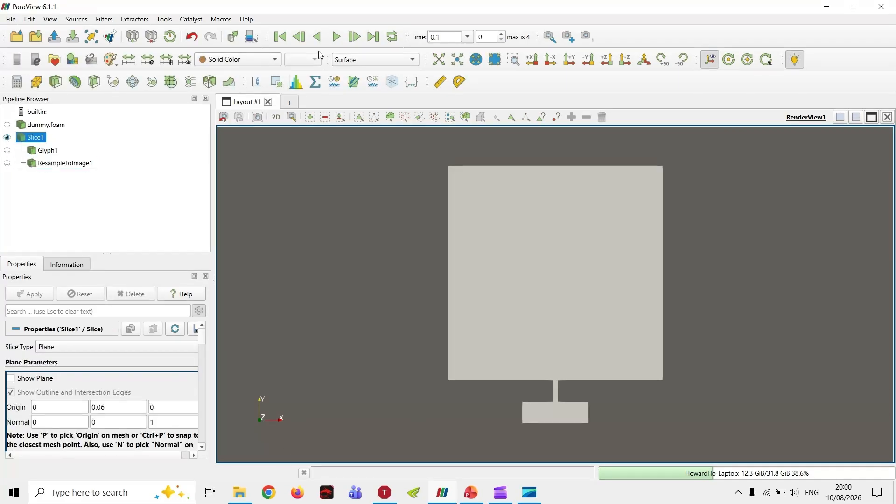
left_click(376, 59)
left_click(378, 101)
scroll(622, 432, "up", 10)
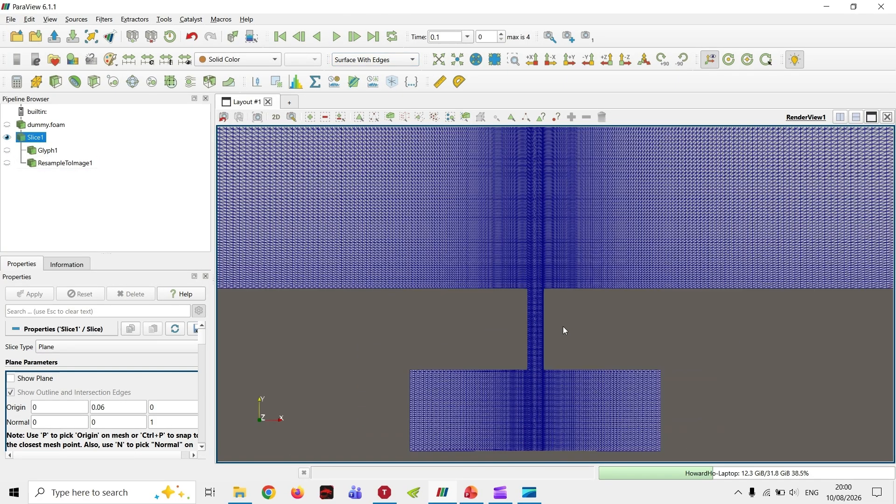
scroll(510, 212, "up", 10)
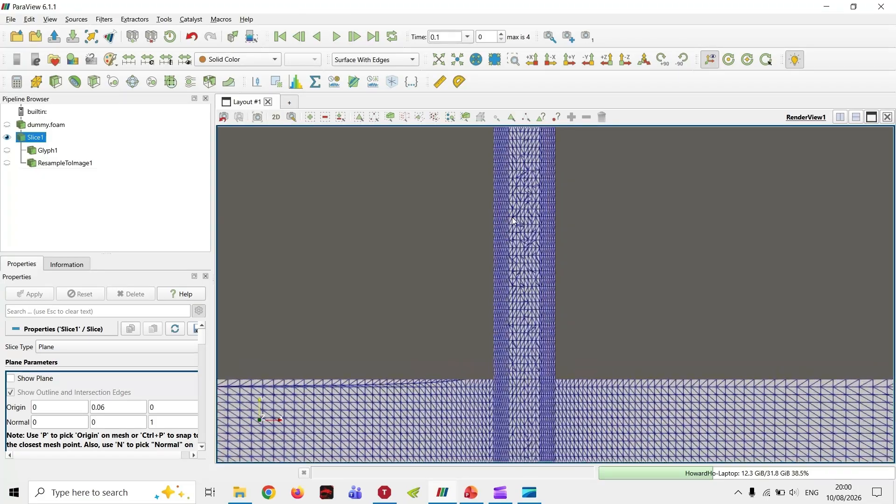
scroll(599, 289, "down", 5)
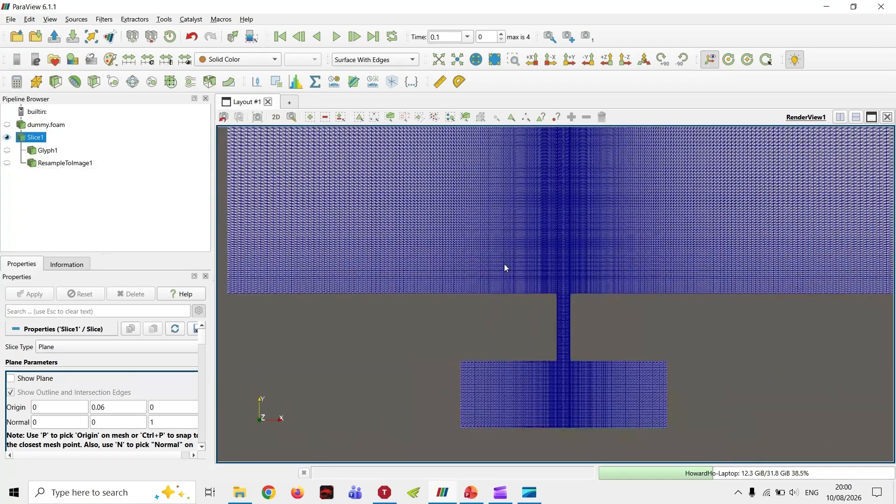
scroll(513, 252, "up", 3)
middle_click_drag(570, 347, 551, 342)
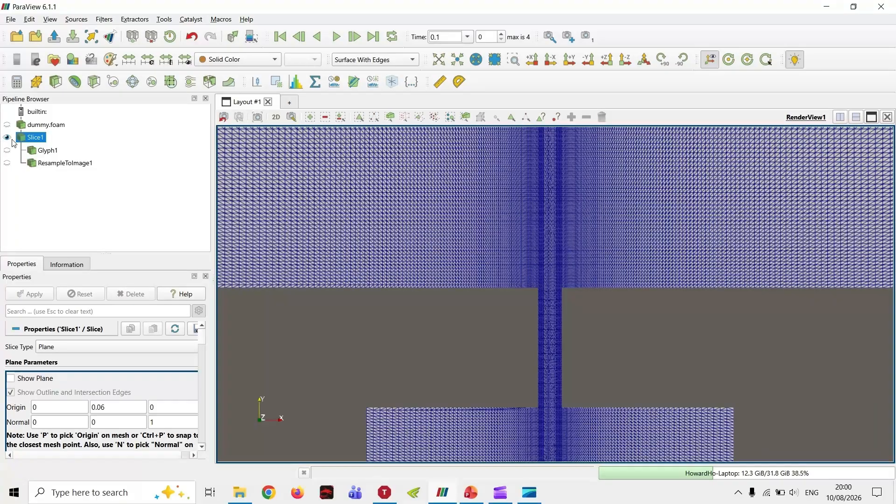
Step: Hide Slice1 and show ResampleToImage1 in Solid Color with the Surface With Edges representation
left_click(7, 137)
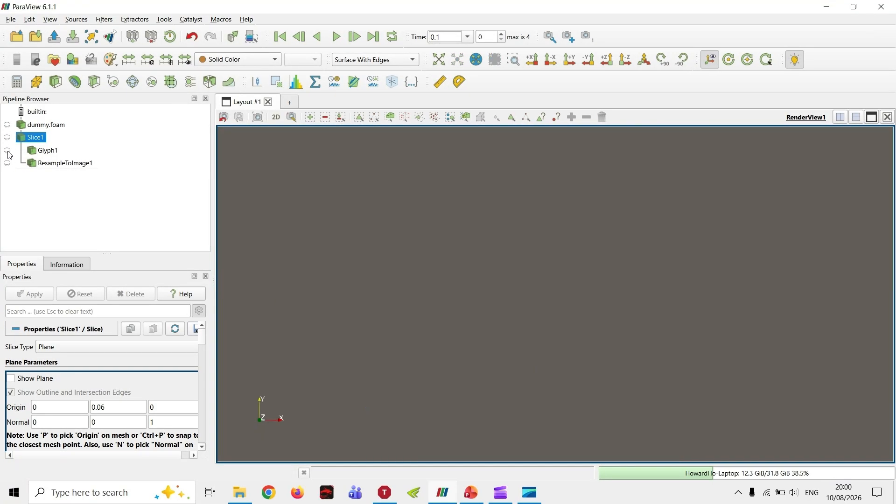
left_click(7, 163)
scroll(587, 343, "up", 5)
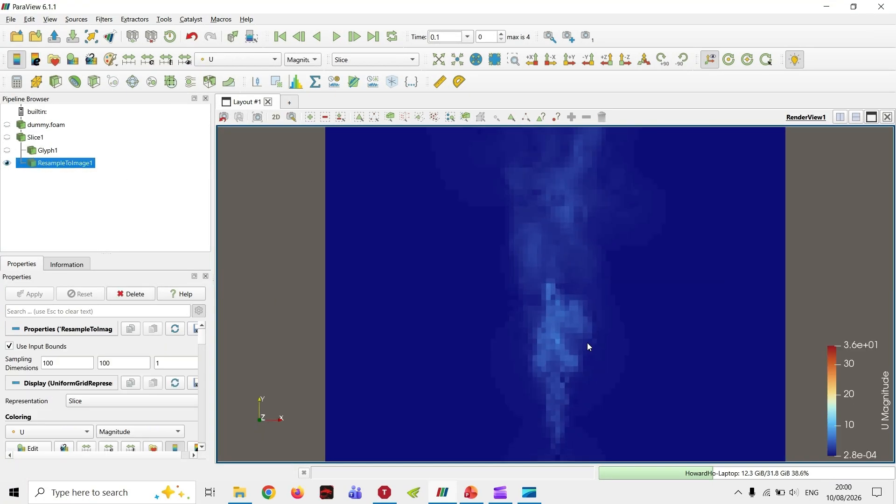
middle_click_drag(587, 342, 531, 161)
left_click(219, 59)
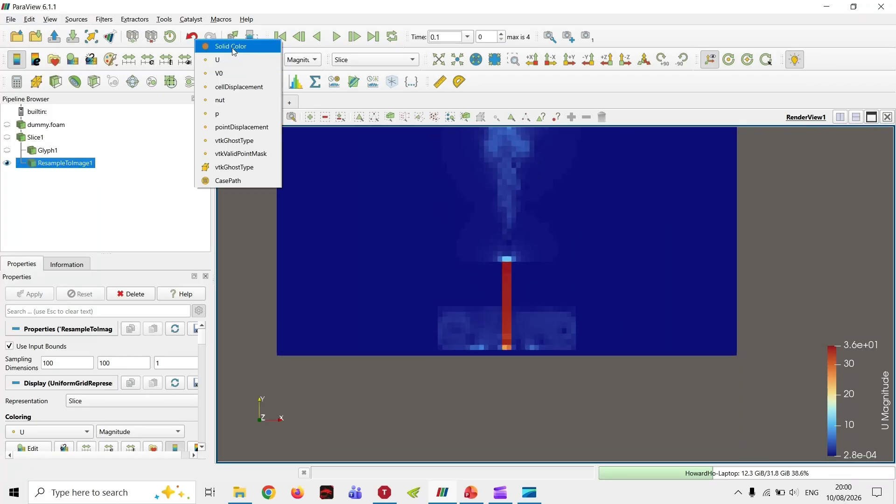
left_click(233, 46)
left_click(381, 60)
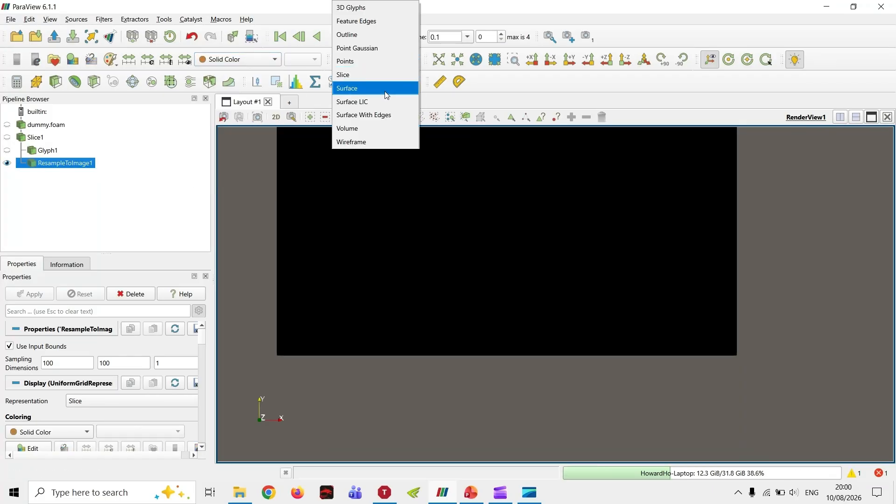
left_click(389, 117)
Step: Examine the resampled grid around the narrow channel and the arrays available for coloring it
scroll(541, 287, "up", 4)
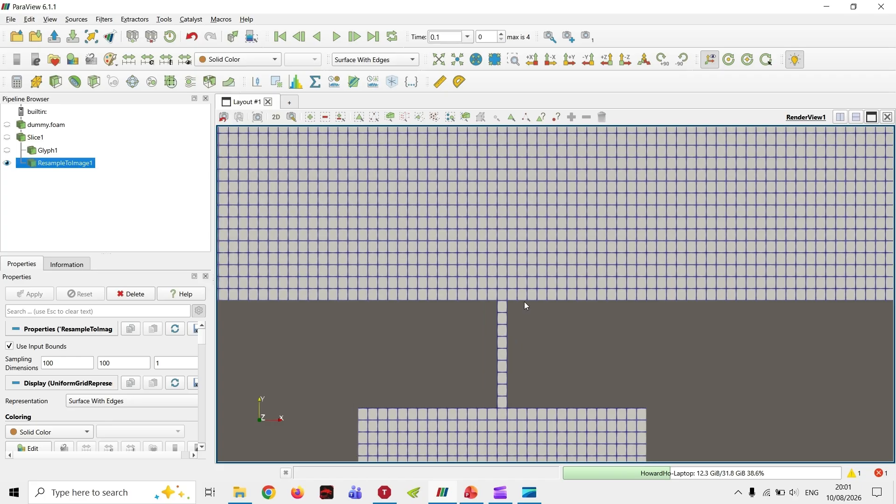
left_click_drag(351, 293, 472, 284)
left_click_drag(712, 327, 603, 267)
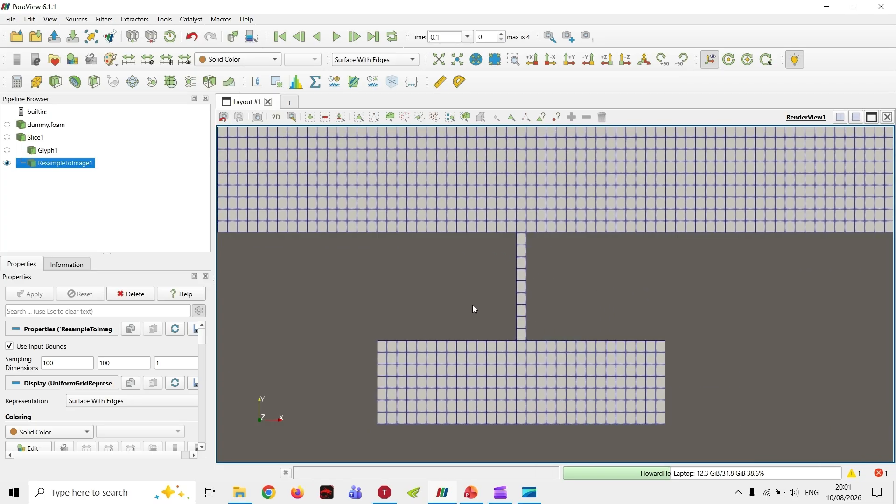
scroll(517, 298, "down", 3)
left_click_drag(510, 286, 529, 303)
scroll(510, 323, "up", 3)
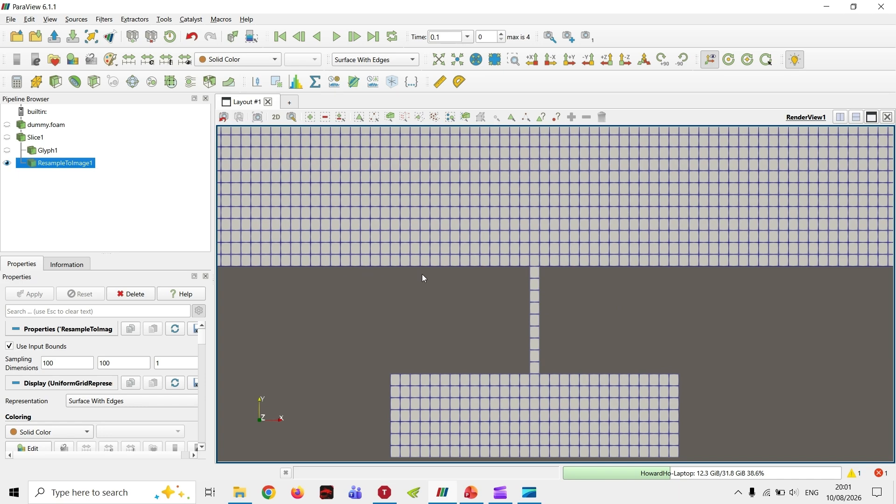
scroll(532, 310, "up", 4)
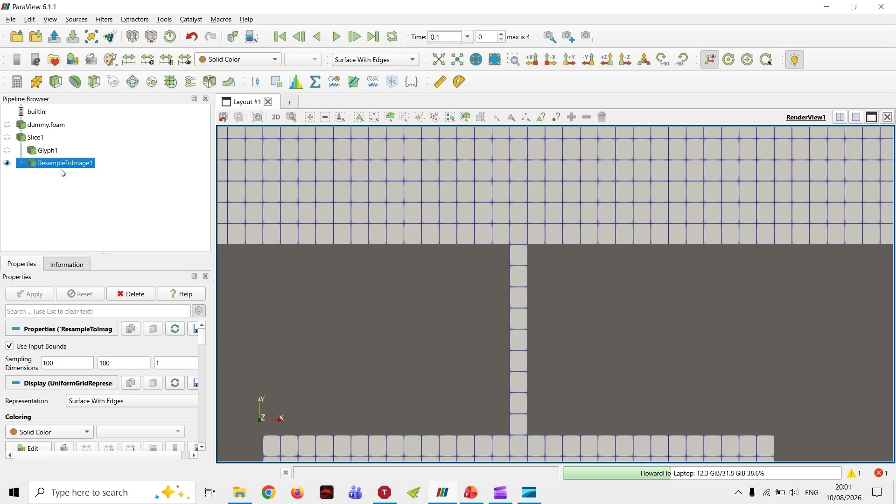
left_click(226, 60)
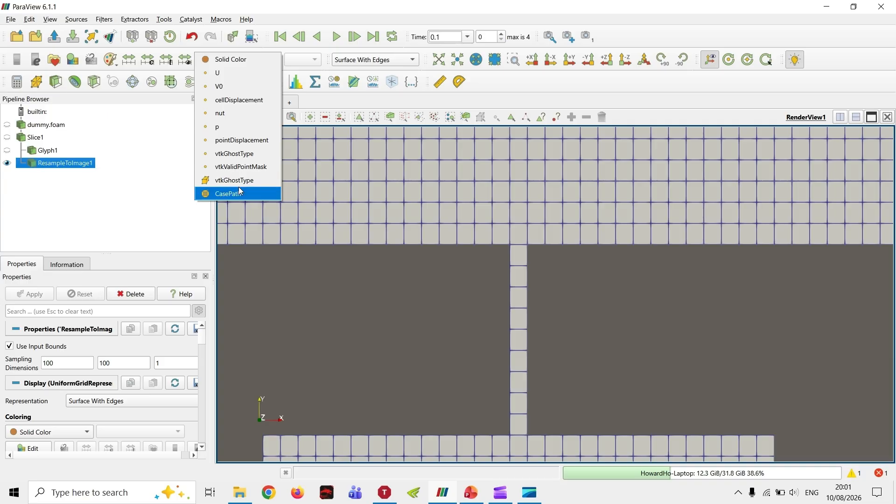
left_click(464, 269)
scroll(463, 269, "down", 3)
left_click(261, 61)
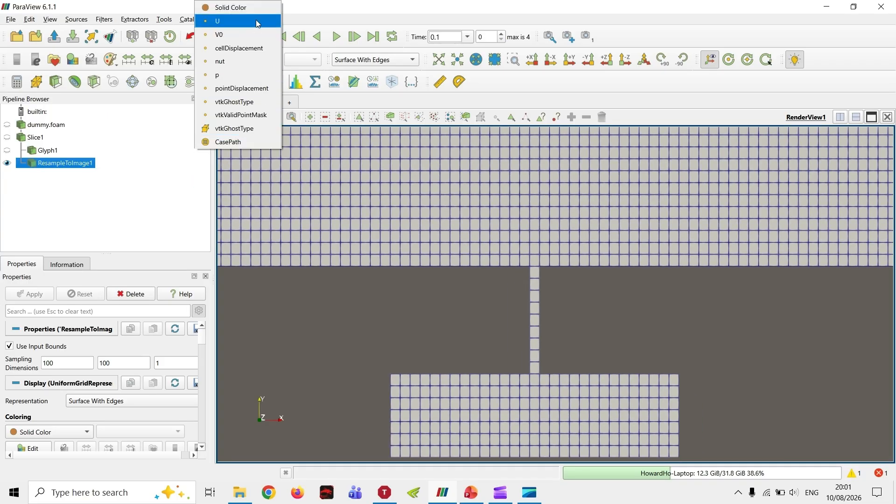
left_click(120, 170)
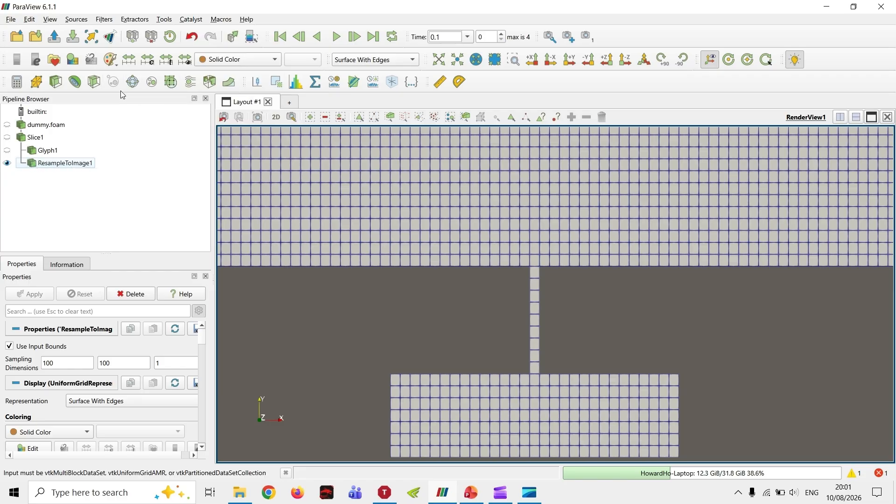
Step: Add arrow glyphs to ResampleToImage1, oriented by U with no scale array and a scale factor of 0.002, and apply
left_click(133, 82)
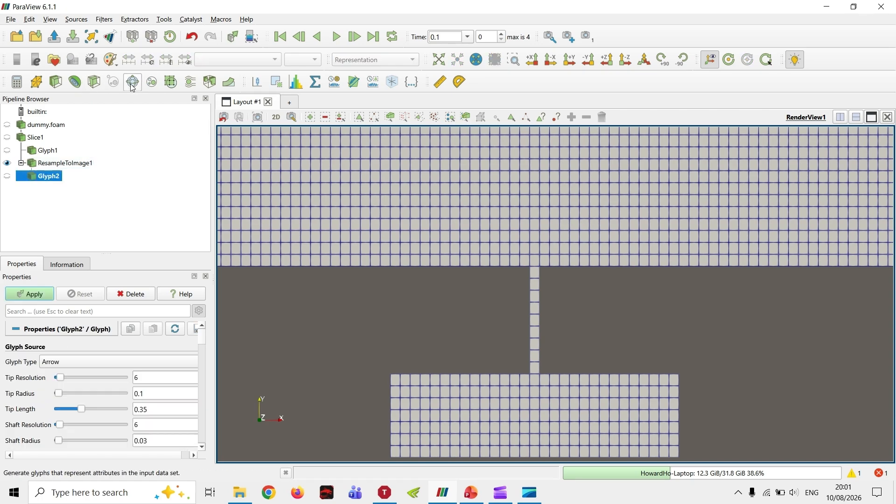
scroll(56, 366, "down", 5)
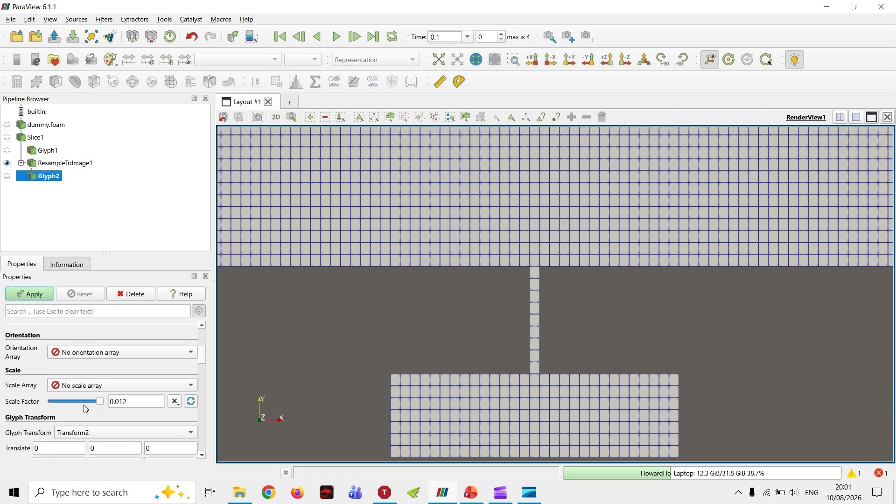
left_click(74, 354)
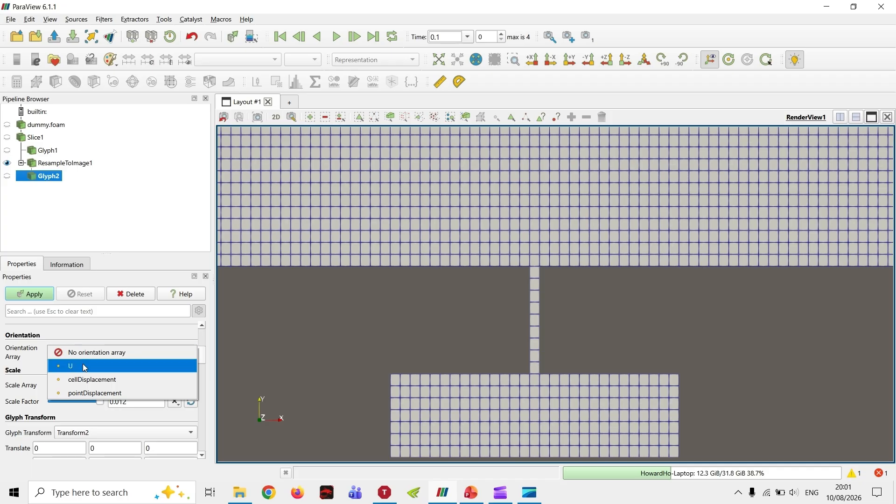
left_click(70, 365)
left_click(101, 385)
left_click(101, 383)
double_click(149, 400)
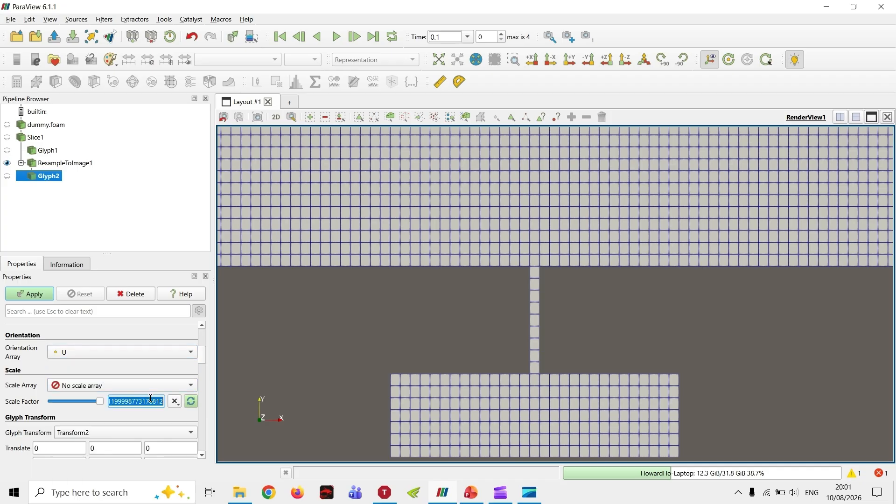
type("0.002")
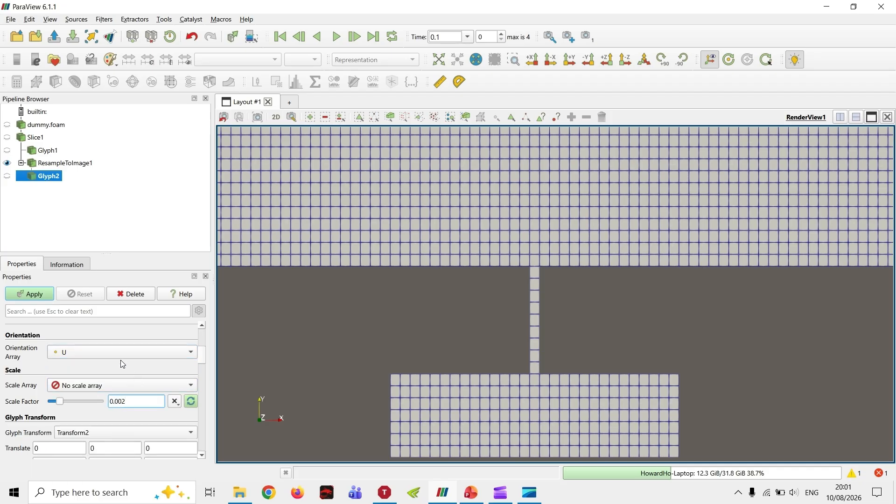
left_click(28, 294)
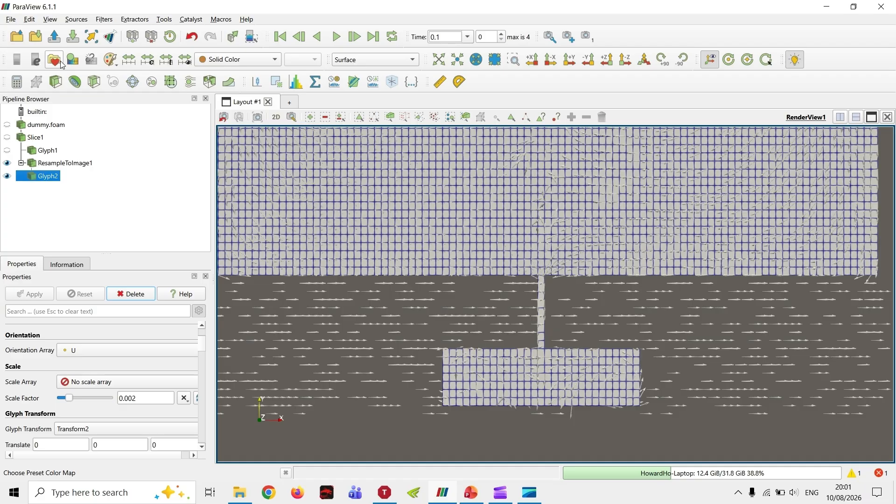
Step: Set the solid color of the Glyph2 arrows to black (#000000)
left_click(72, 59)
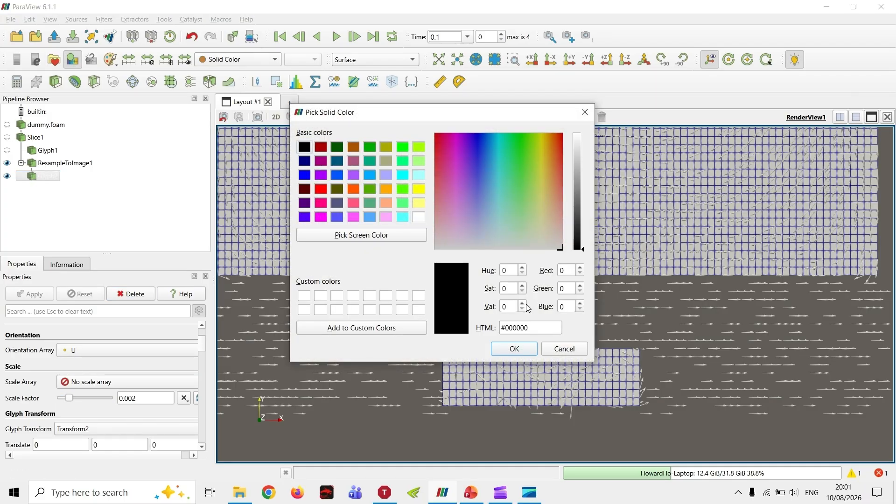
left_click(514, 348)
left_click_drag(536, 316, 530, 385)
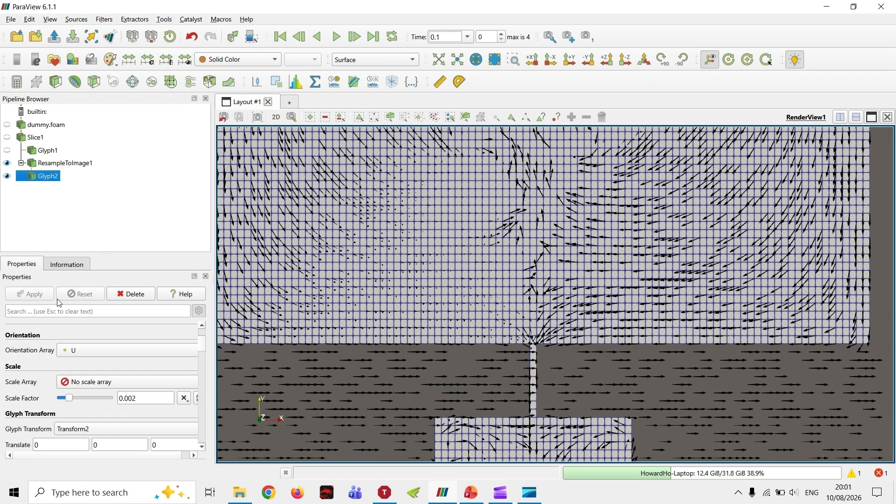
Step: Set the Z translation of the Glyph2 display to 0.01 to lift the arrows in front of the resampled grid
scroll(170, 359, "down", 10)
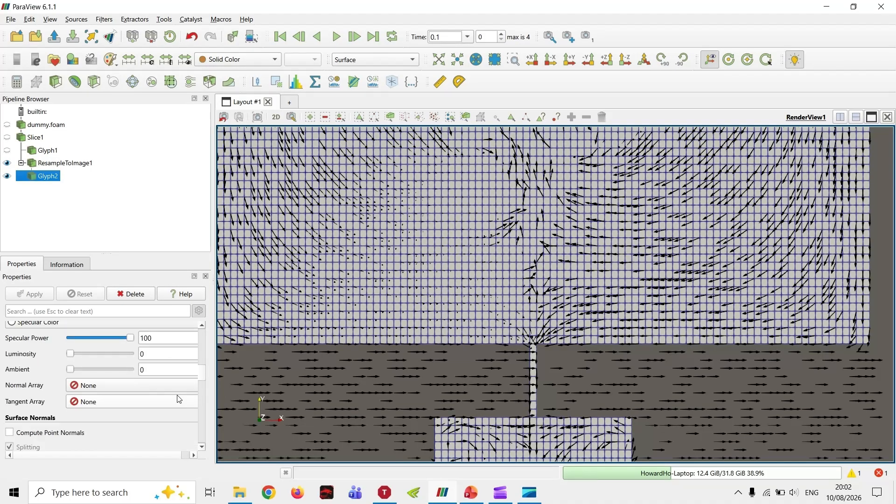
left_click_drag(202, 376, 206, 401)
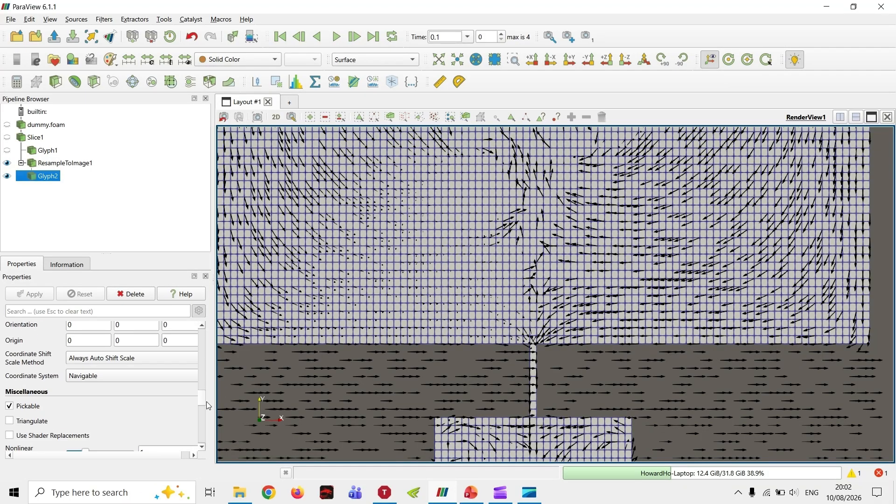
scroll(183, 364, "up", 5)
double_click(182, 429)
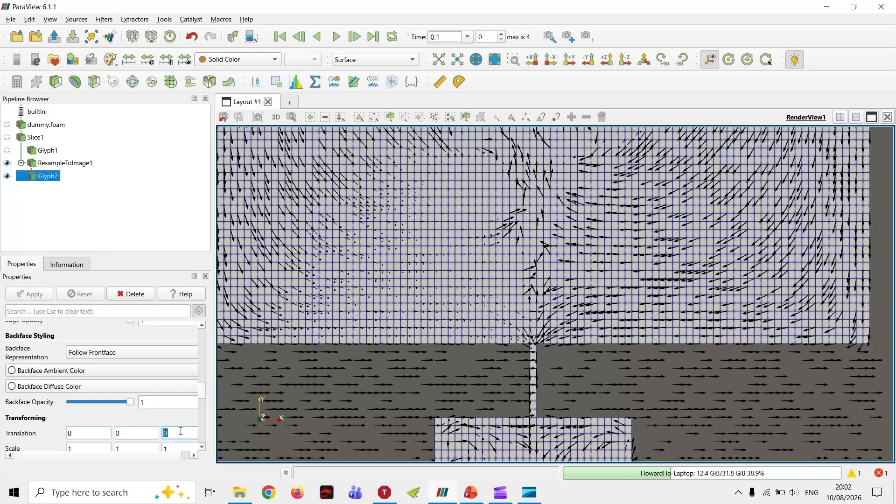
type("0.01")
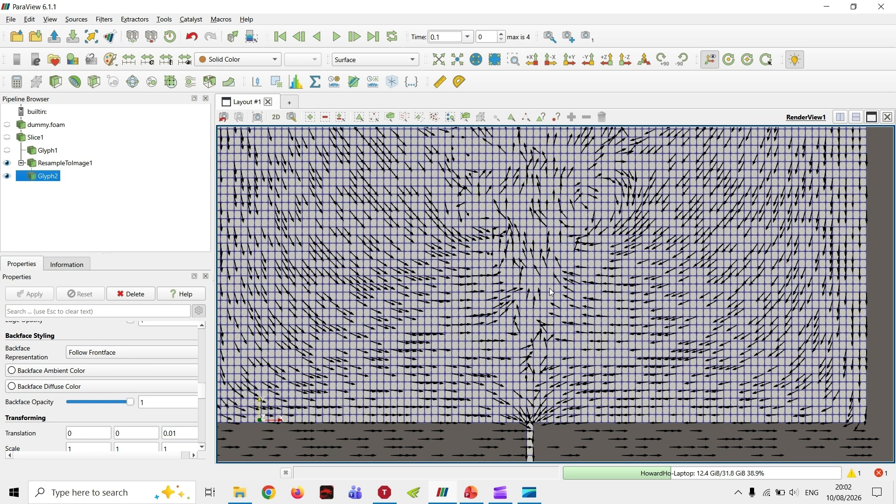
left_click(559, 228)
Step: Change Glyph2's masking glyph mode to All Points and apply it
scroll(187, 344, "up", 10)
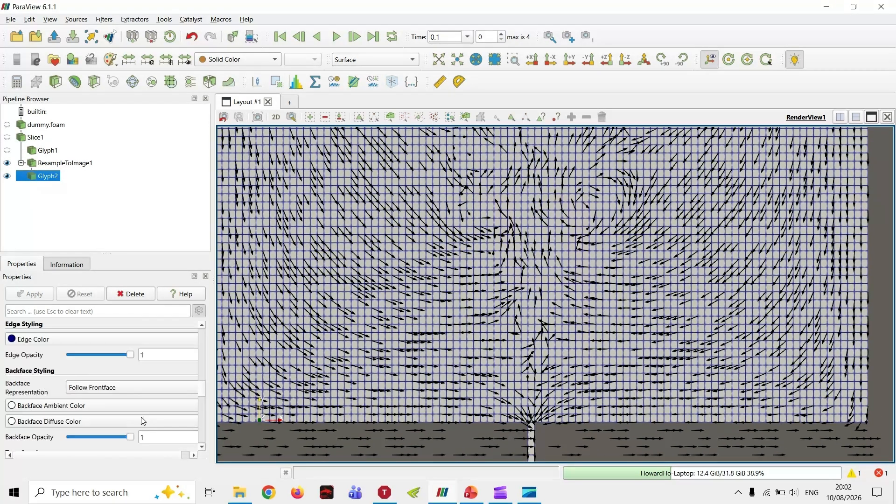
scroll(115, 395, "up", 6)
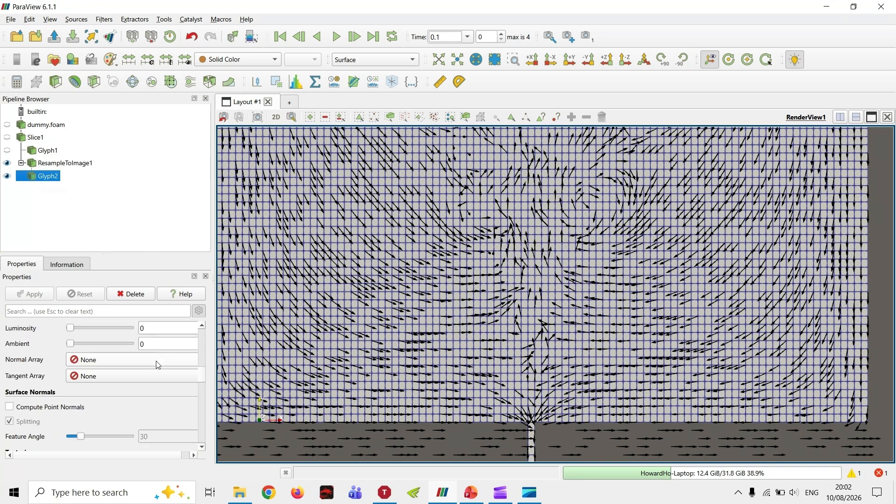
scroll(103, 375, "up", 3)
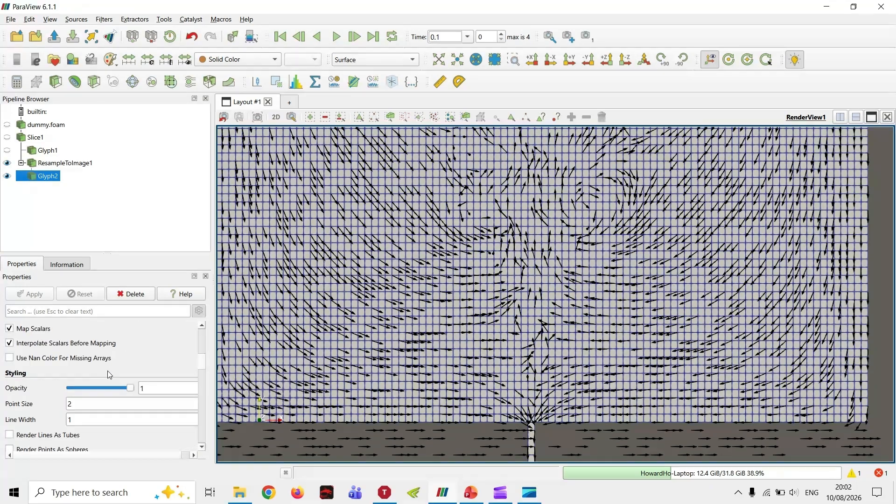
scroll(110, 371, "up", 6)
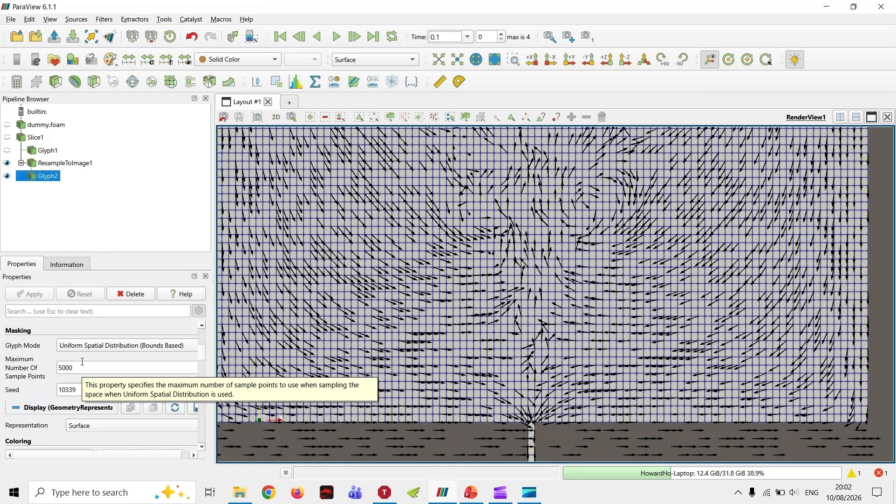
left_click(93, 346)
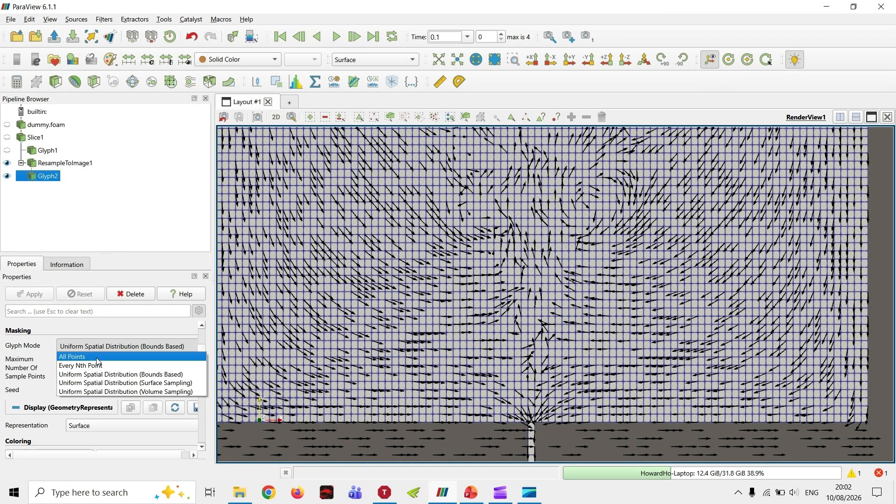
left_click(97, 357)
left_click(37, 294)
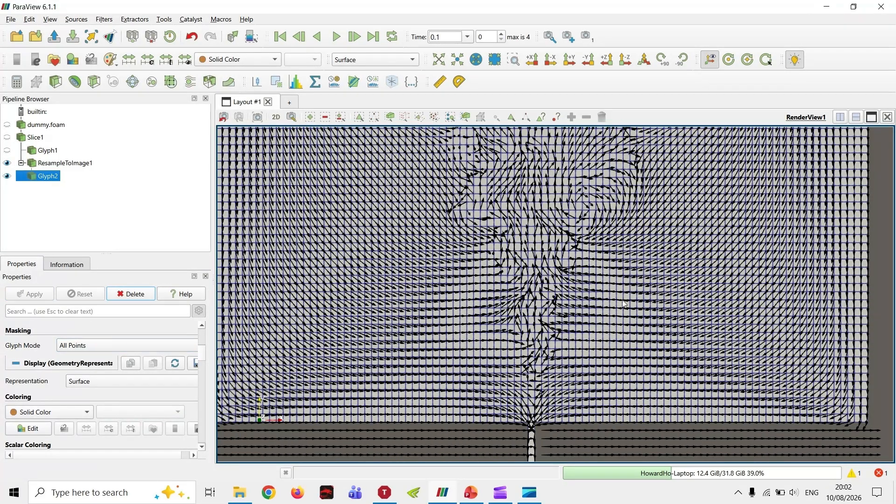
Step: Set ResampleToImage1's sampling dimensions to 50 × 50 × 1 and apply to thin out the velocity arrows
scroll(589, 321, "down", 2)
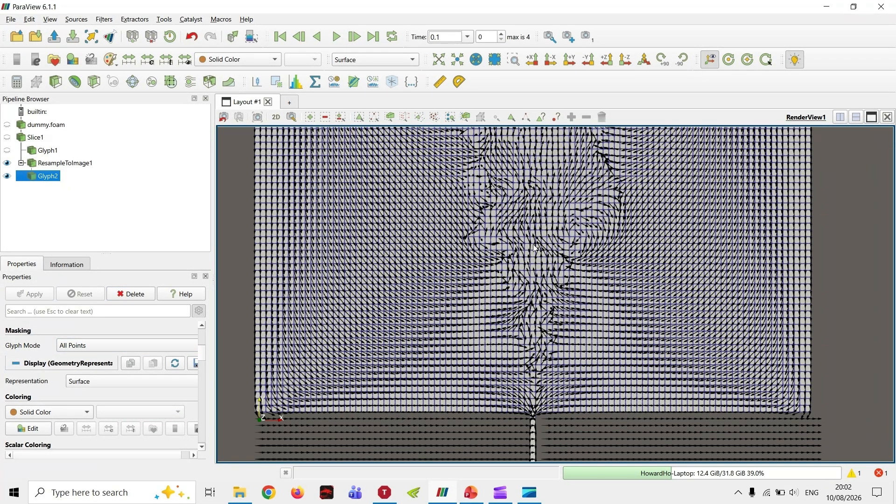
left_click_drag(532, 244, 528, 346)
scroll(559, 241, "down", 2)
left_click_drag(573, 241, 556, 308)
scroll(558, 312, "up", 2)
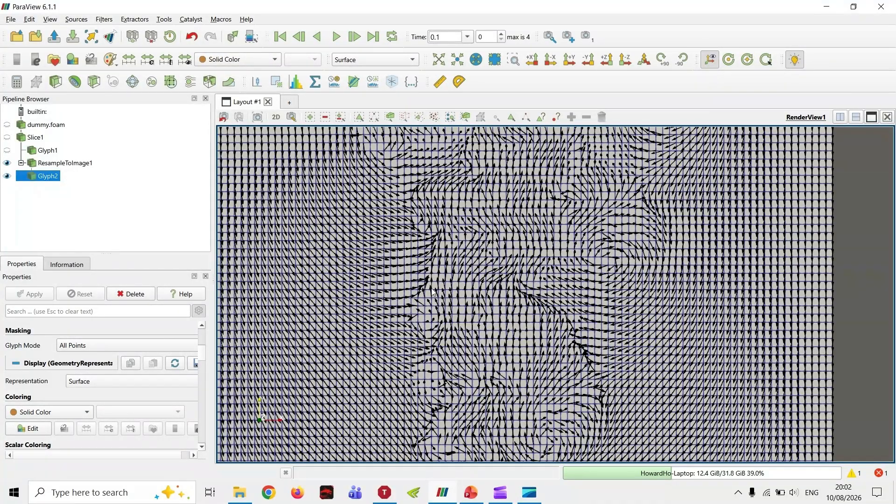
scroll(332, 308, "up", 1)
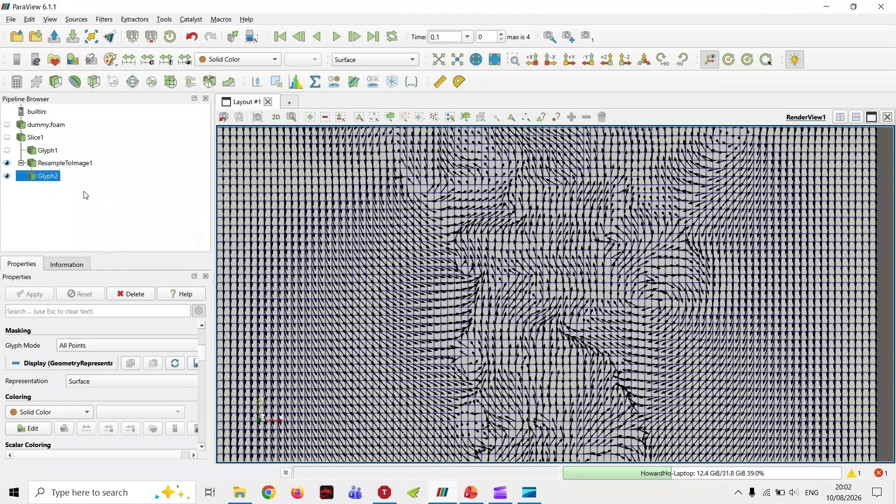
left_click(66, 163)
scroll(91, 392, "up", 4)
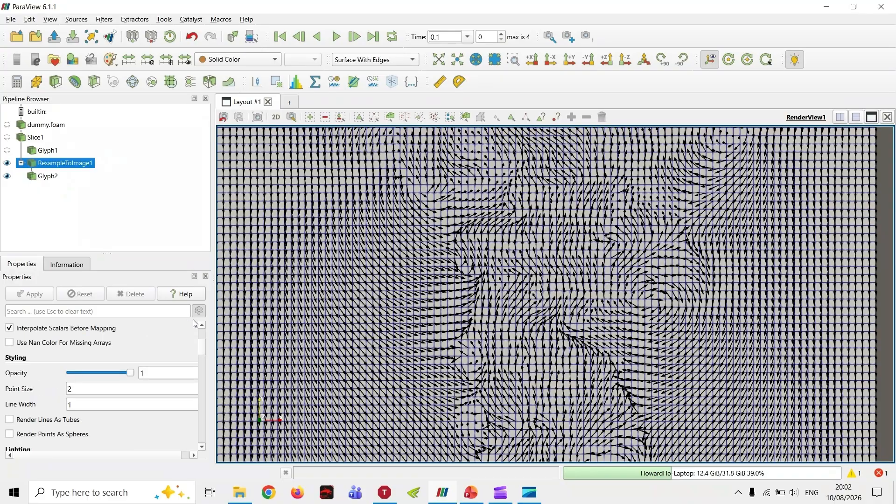
left_click_drag(204, 352, 204, 309)
double_click(69, 364)
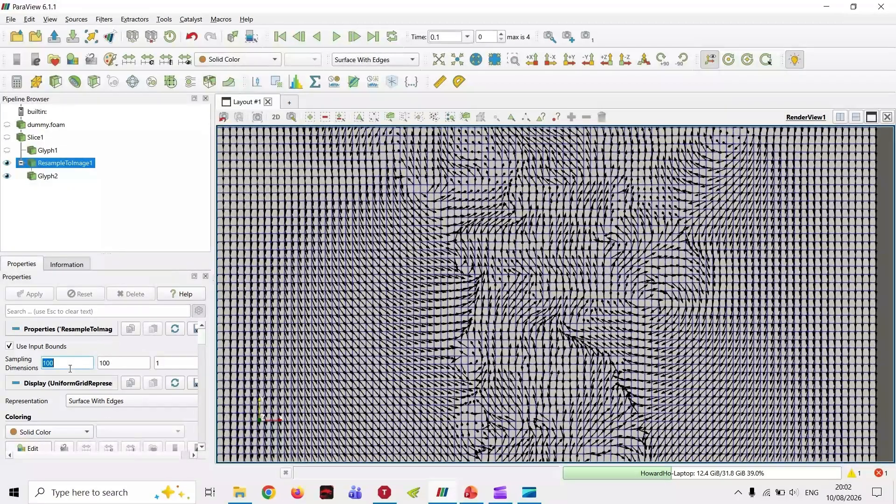
type("50")
key("Tab")
type("5")
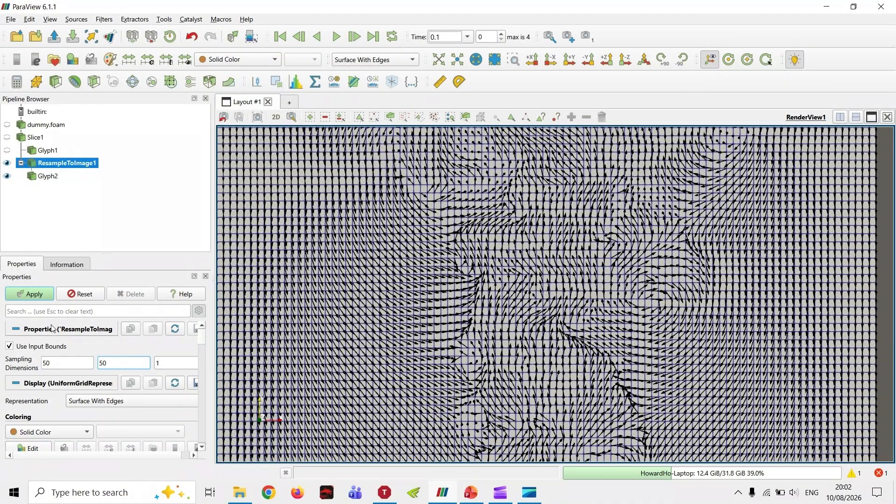
left_click(22, 294)
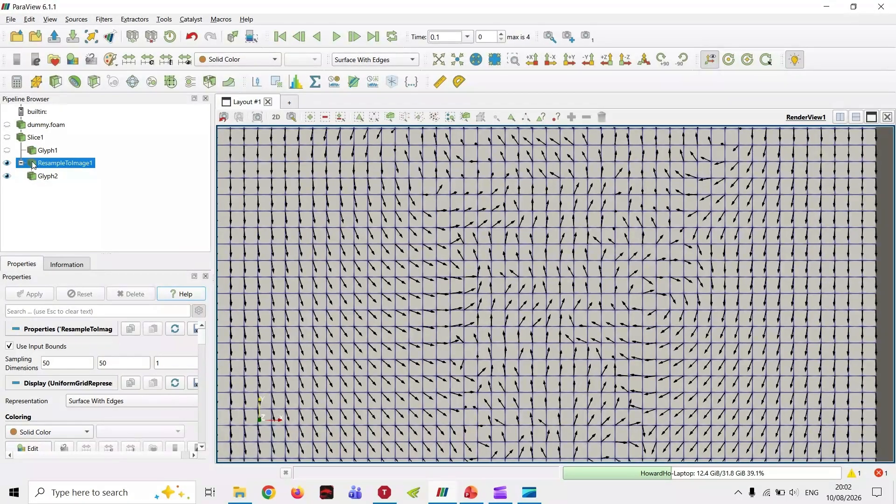
Step: Examine the Glyph2 arrows on the coarser grid in the upper chamber, around the narrow channel and in the lower block
left_click(44, 178)
scroll(671, 306, "down", 5)
middle_click_drag(611, 338, 609, 303)
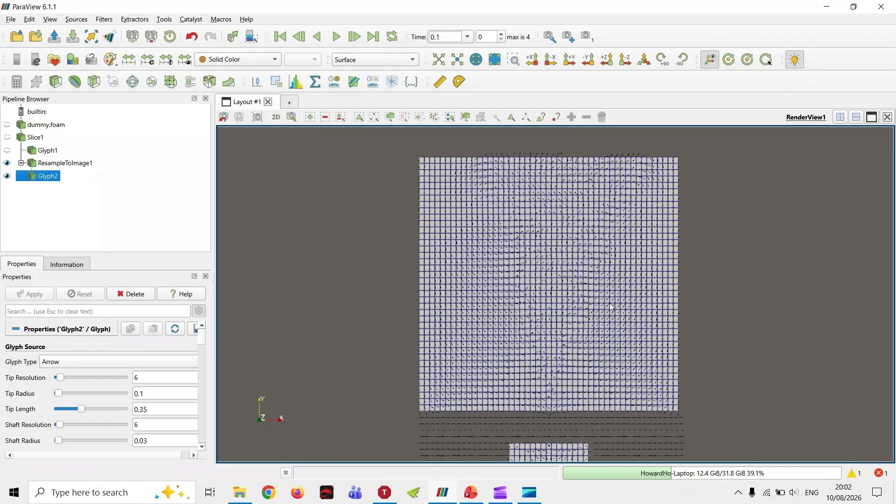
scroll(592, 322, "up", 3)
middle_click_drag(553, 402, 554, 236)
middle_click_drag(554, 358, 527, 301)
scroll(554, 289, "up", 3)
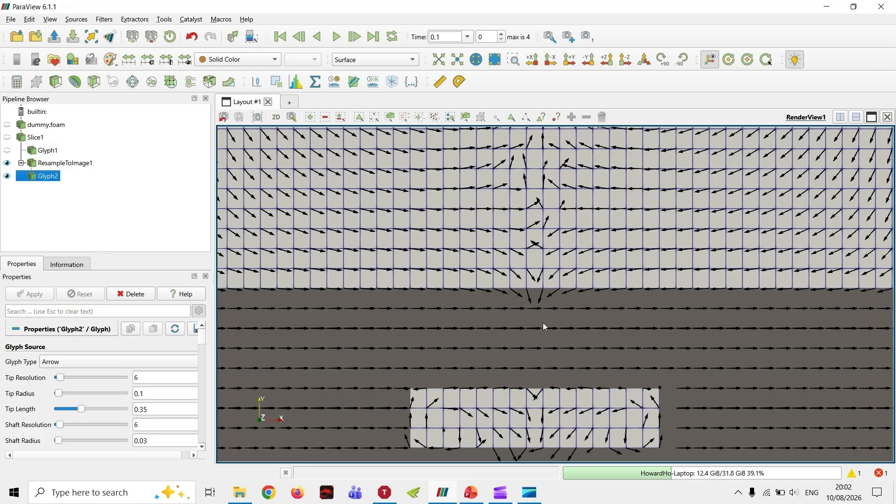
scroll(544, 327, "down", 2)
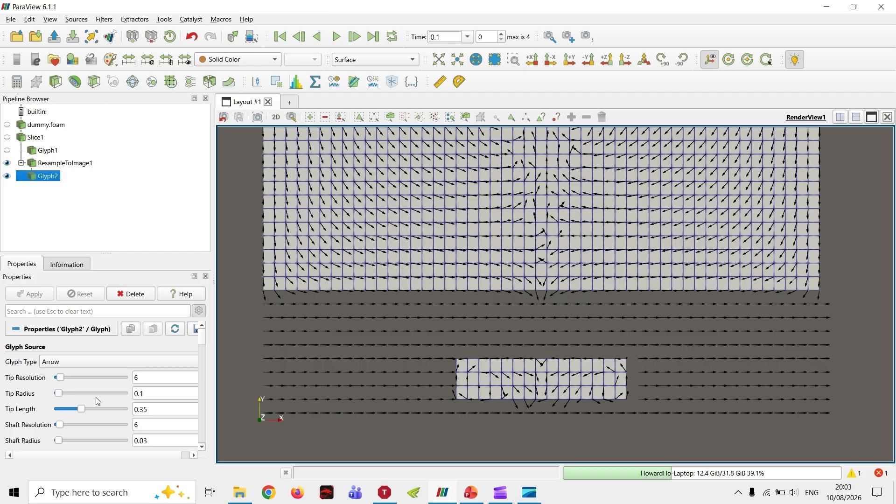
scroll(129, 375, "down", 3)
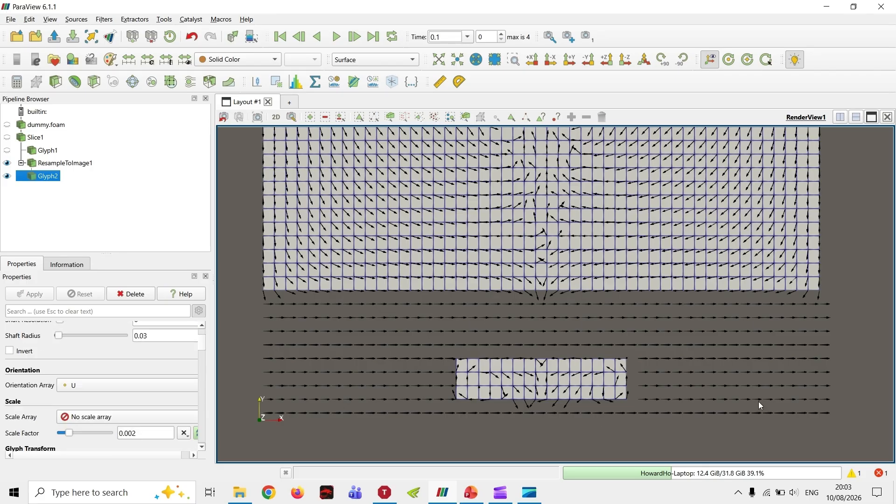
left_click_drag(643, 330, 614, 405)
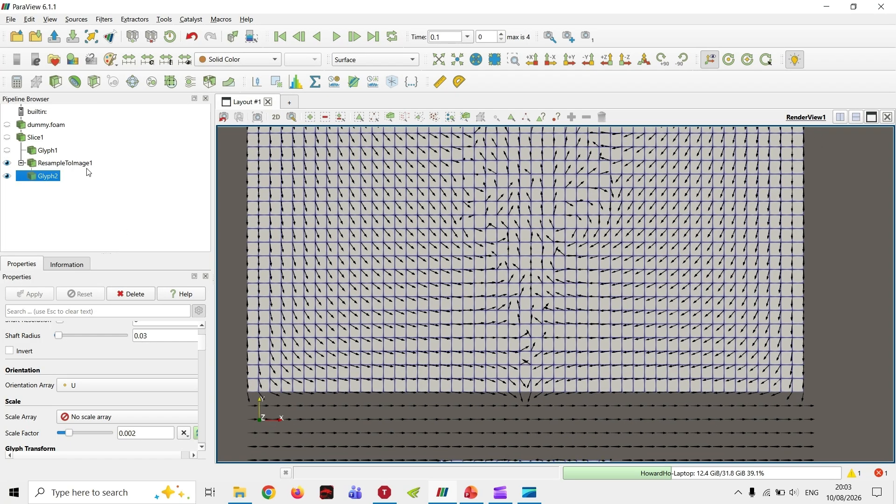
Step: Add a Clip filter to Glyph2, show the model in isometric view and set the clip type to Box
left_click(56, 83)
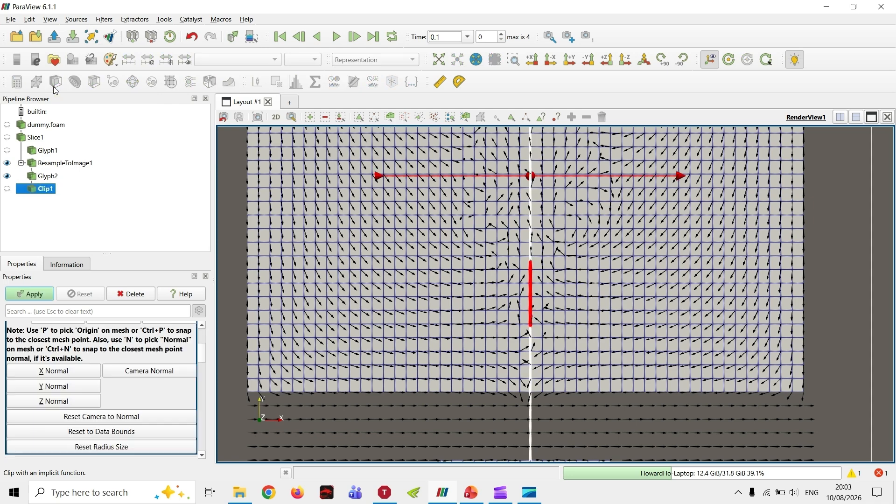
left_click(644, 59)
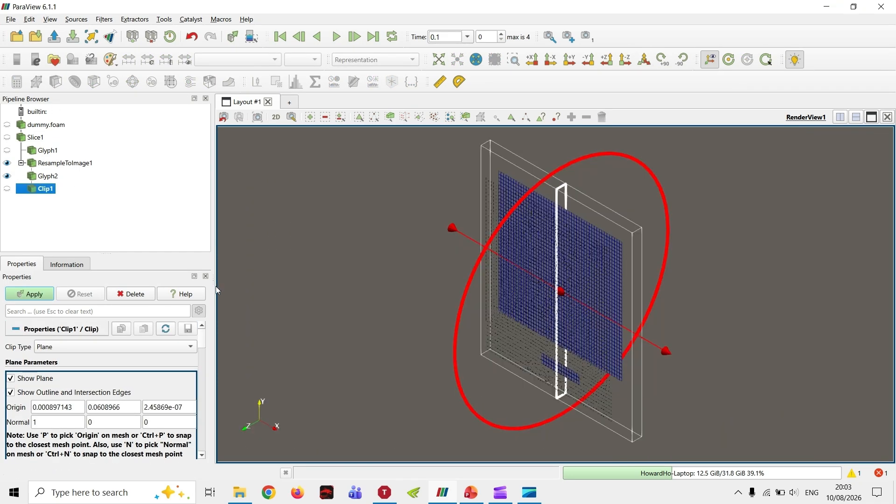
left_click(102, 349)
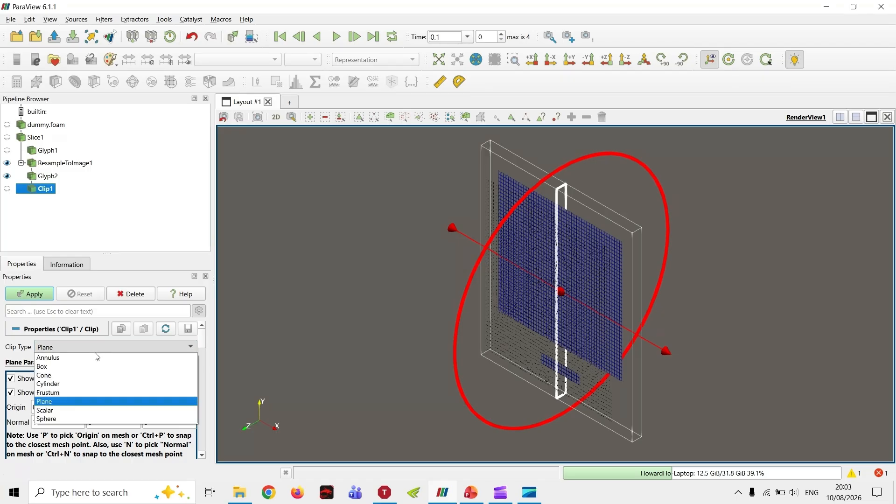
left_click(74, 367)
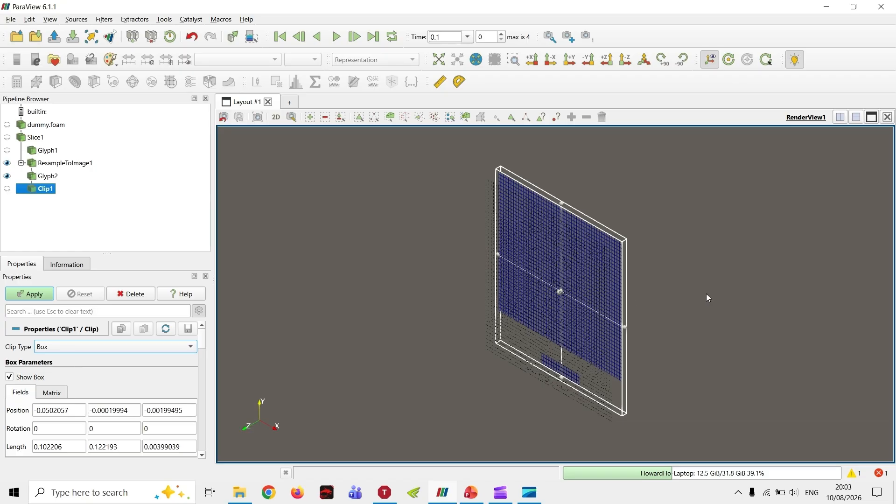
scroll(654, 321, "up", 5)
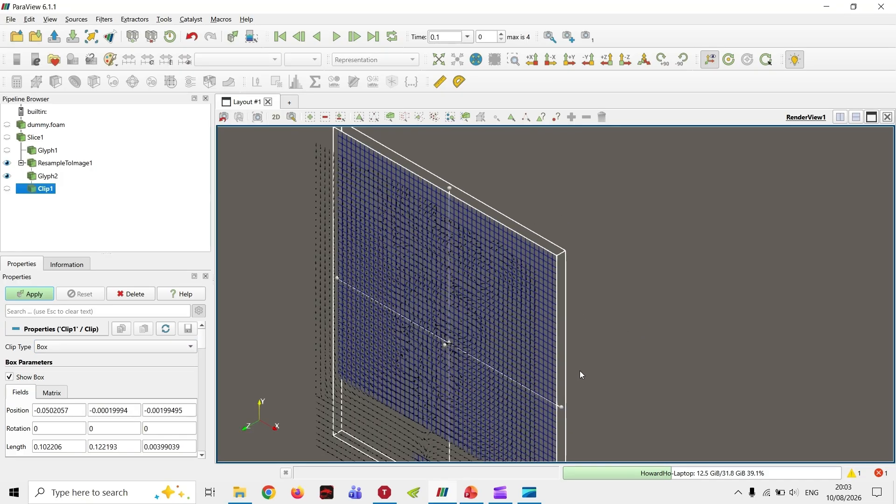
Step: Set the clip box's X position to -0.5 and its X length to 1
double_click(72, 410)
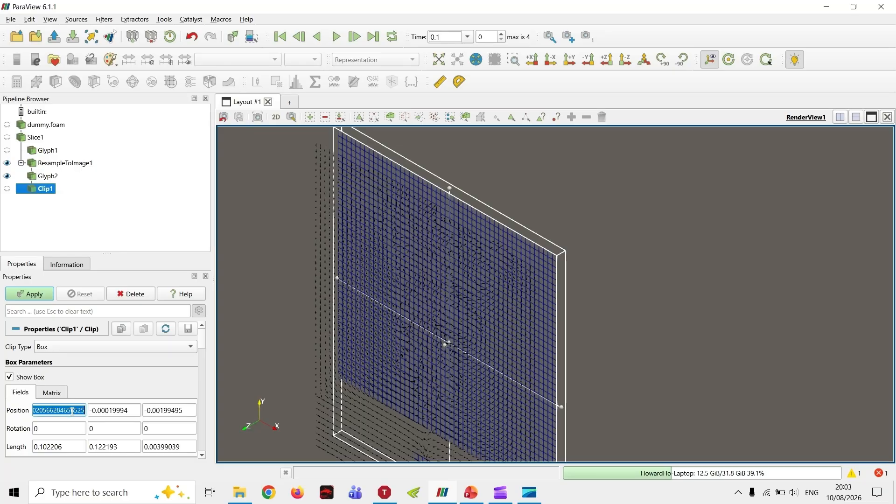
scroll(92, 390, "down", 1)
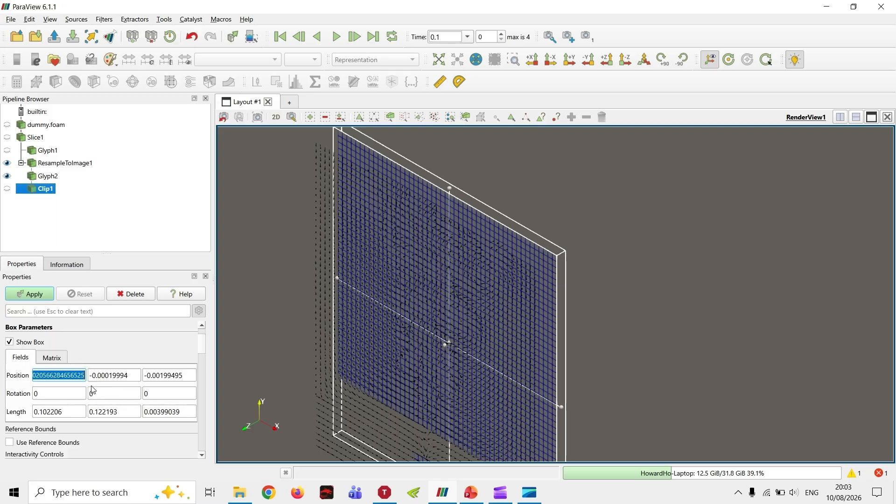
type("-0.5")
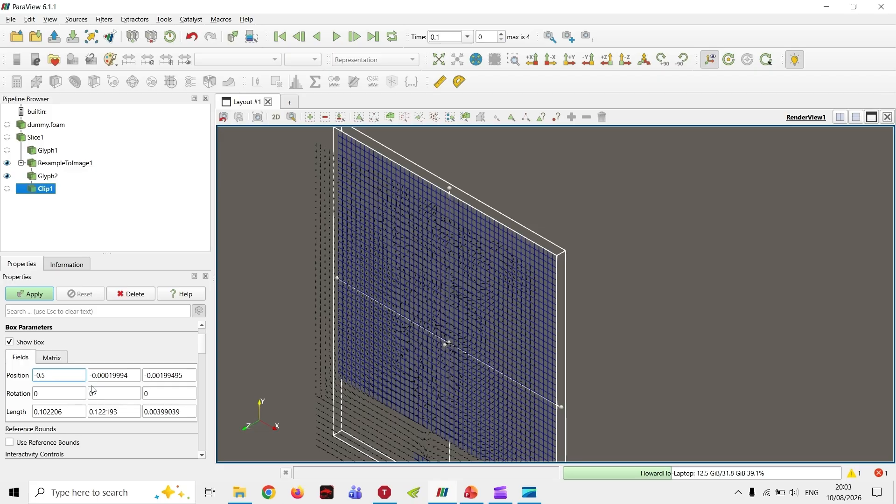
key("Tab")
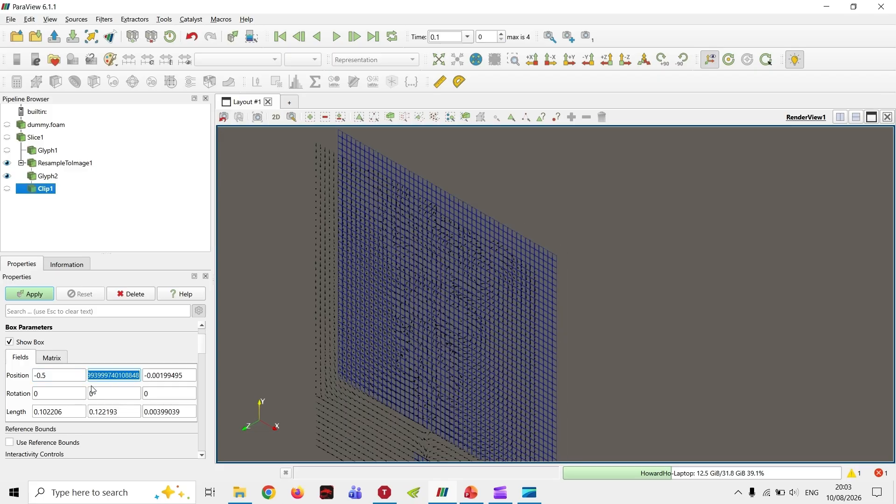
key("Tab")
key("Tab")
key("Tab")
key("Tab")
key("Tab")
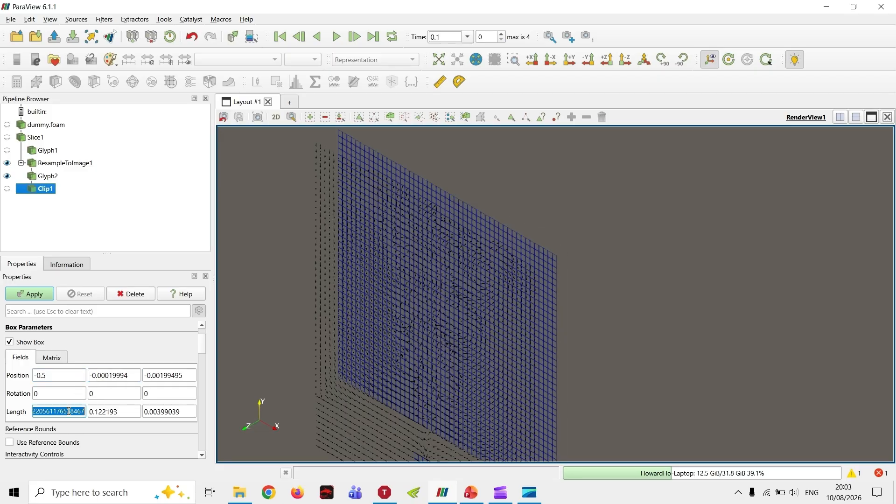
type("1")
left_click(124, 375)
scroll(455, 365, "down", 8)
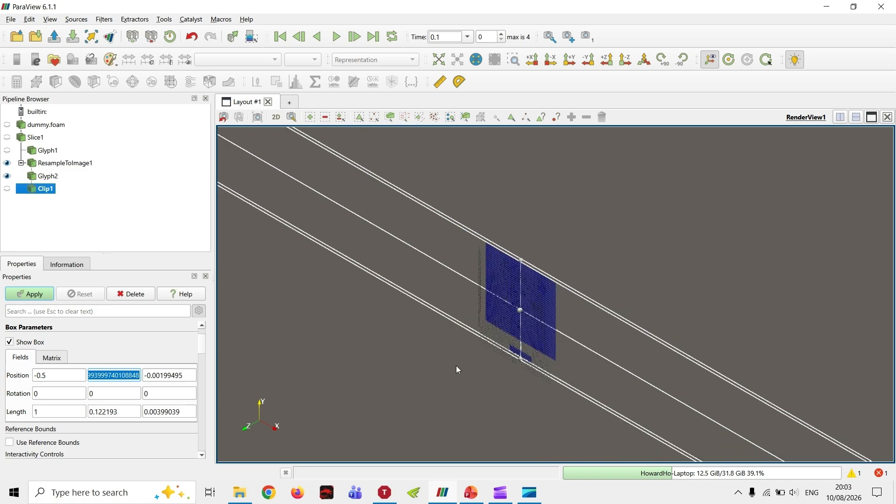
Step: Set the clip box's X position to -0.1 and its X length to 0.2
left_click(59, 376)
type("-0.1")
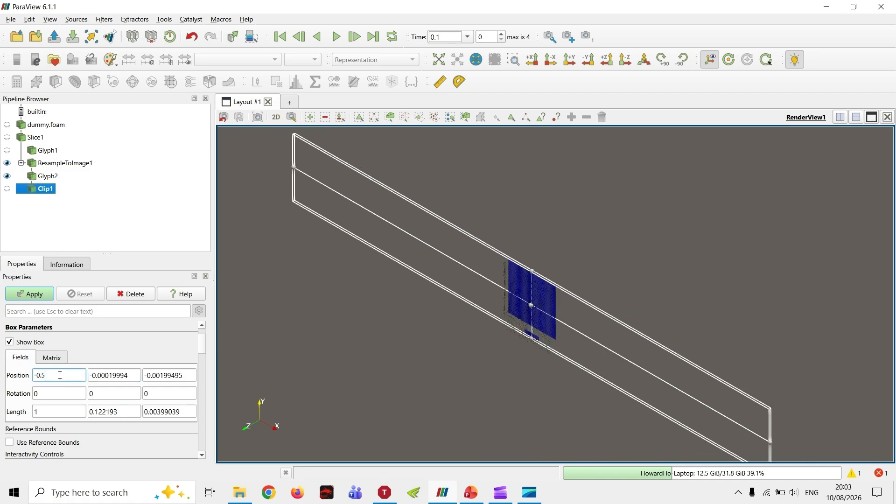
left_click(60, 406)
key("BackSpace")
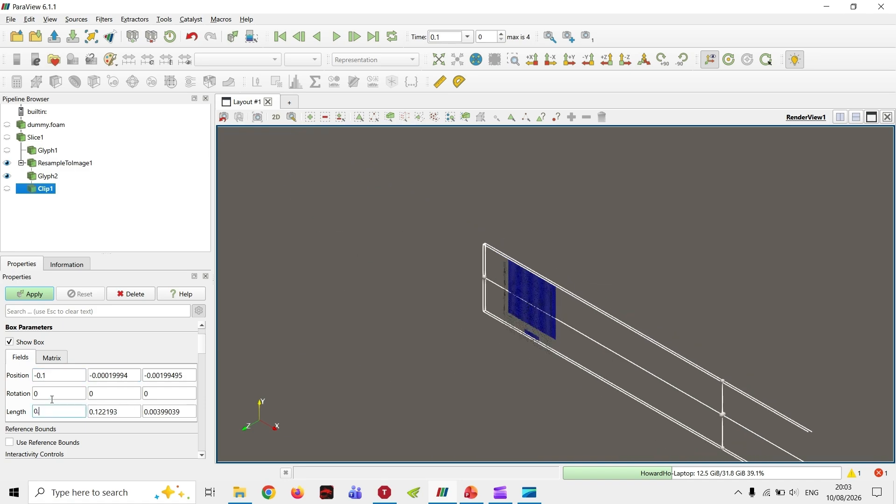
type("0.2")
scroll(496, 329, "up", 5)
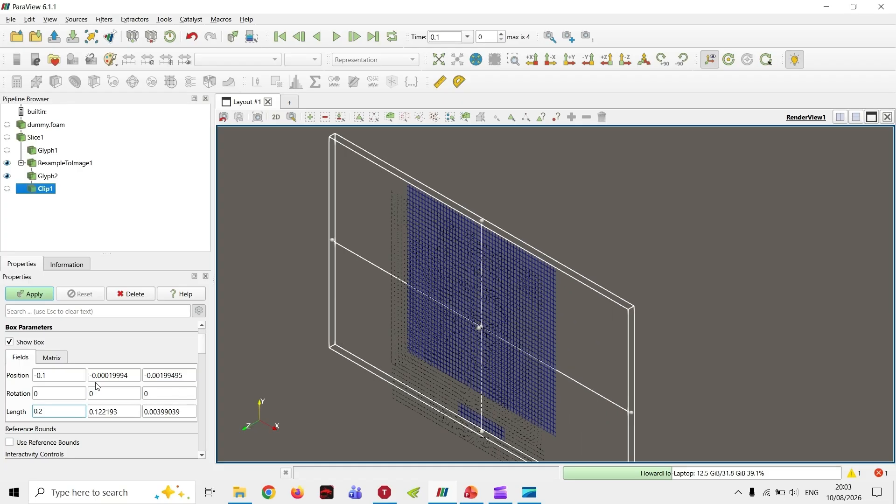
Step: Fit the clip box to the upper chamber's width by setting its X position to -0.05 and X length to 0.1
double_click(73, 378)
type("-0.05")
double_click(74, 406)
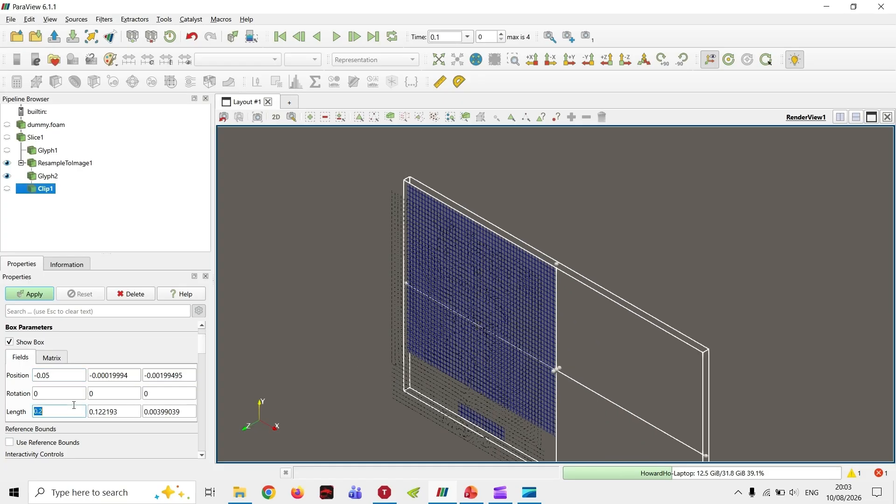
type("0.")
type("01")
type(".")
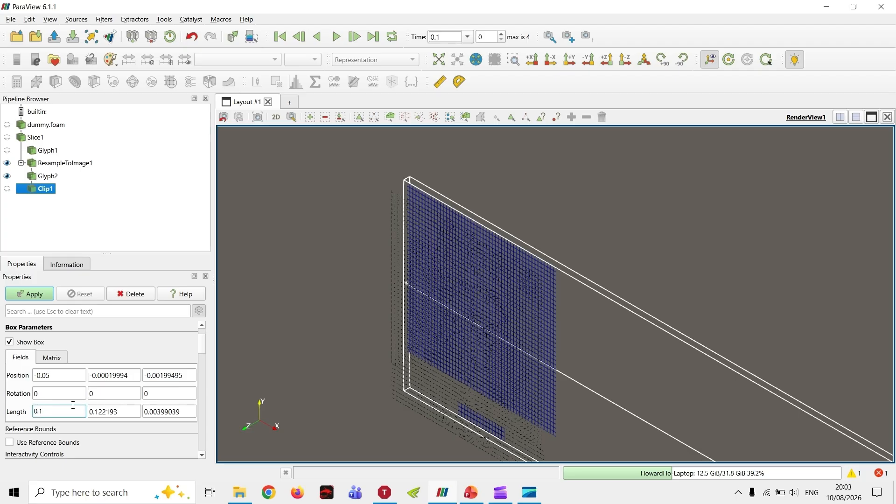
Step: Set the clip box's Y position to 0.02 and its Y length to 0.1
double_click(126, 375)
left_click_drag(140, 375, 48, 370)
key("BackSpace")
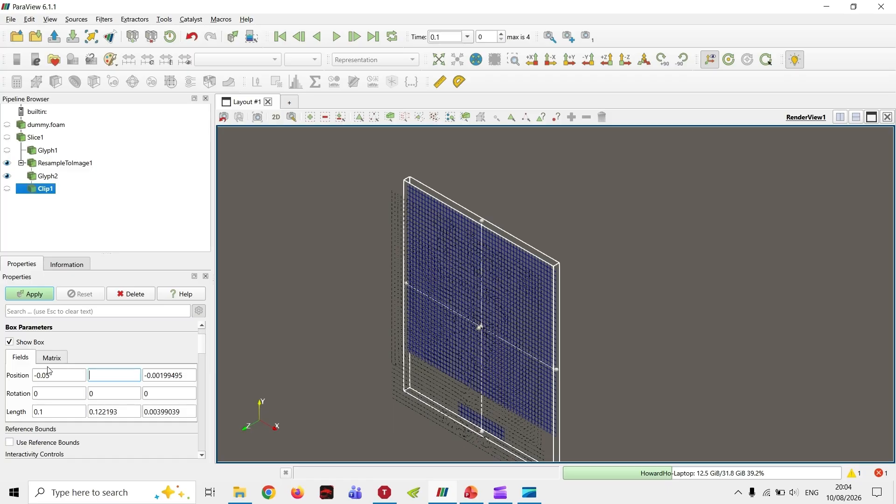
type("0.02")
key("Return")
double_click(121, 412)
type("0.1")
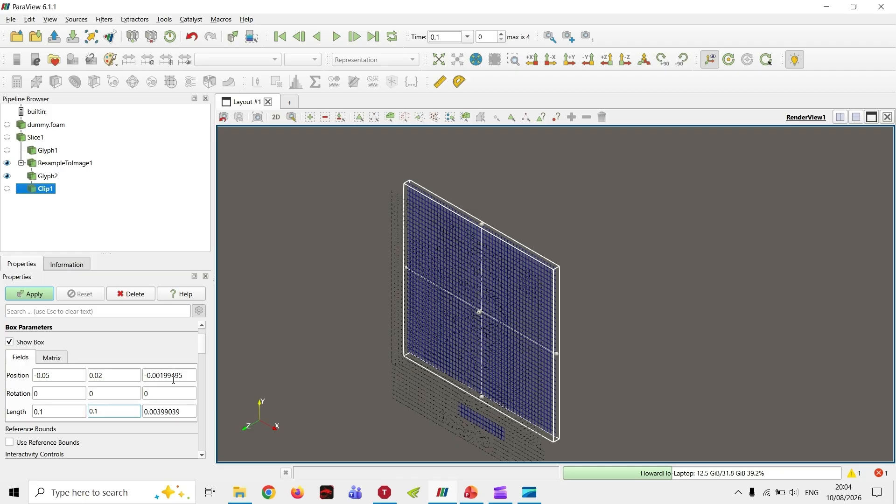
Step: Set the clip box's Z position to -0.1 and its Z length to 0.2
scroll(484, 361, "up", 5)
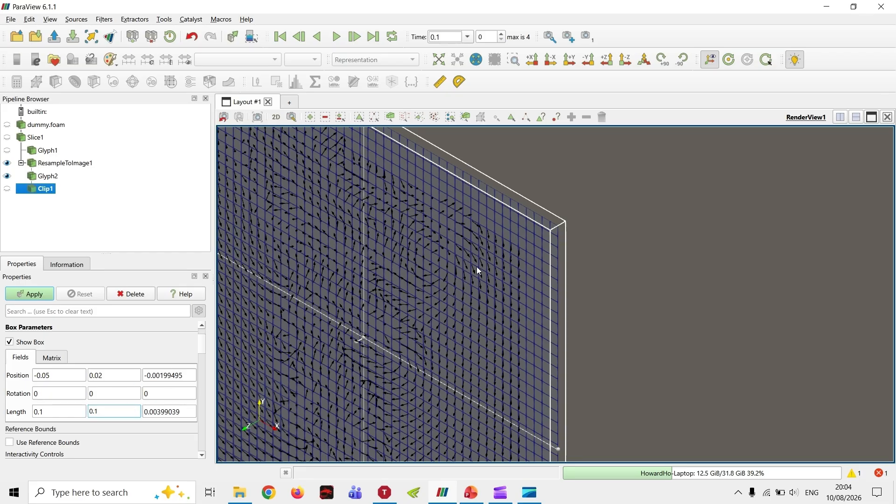
scroll(477, 267, "down", 1)
double_click(178, 375)
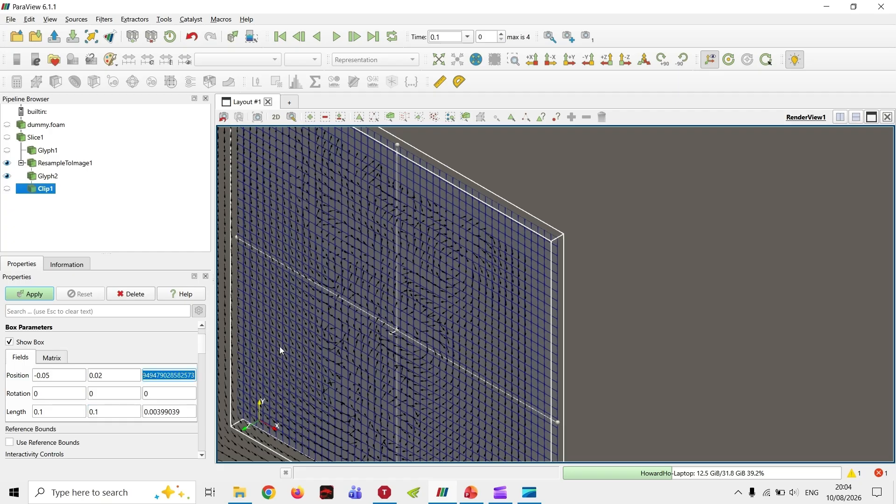
type("-0.1")
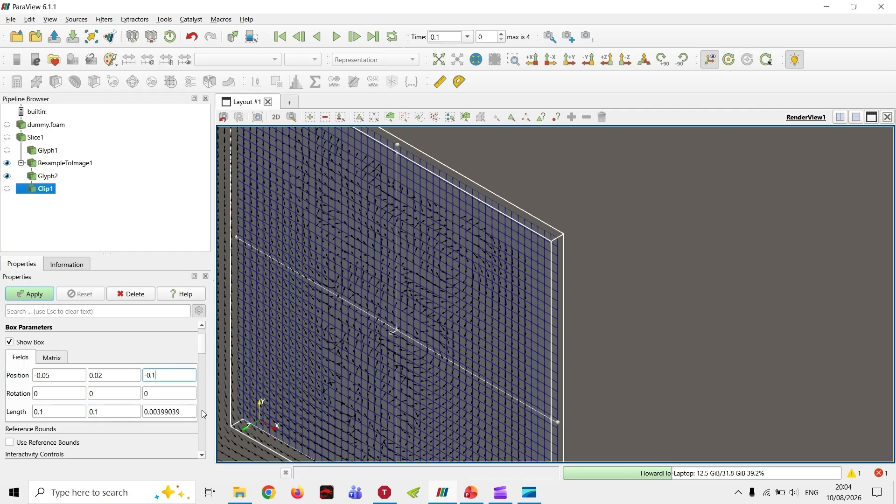
double_click(168, 411)
type("0.2")
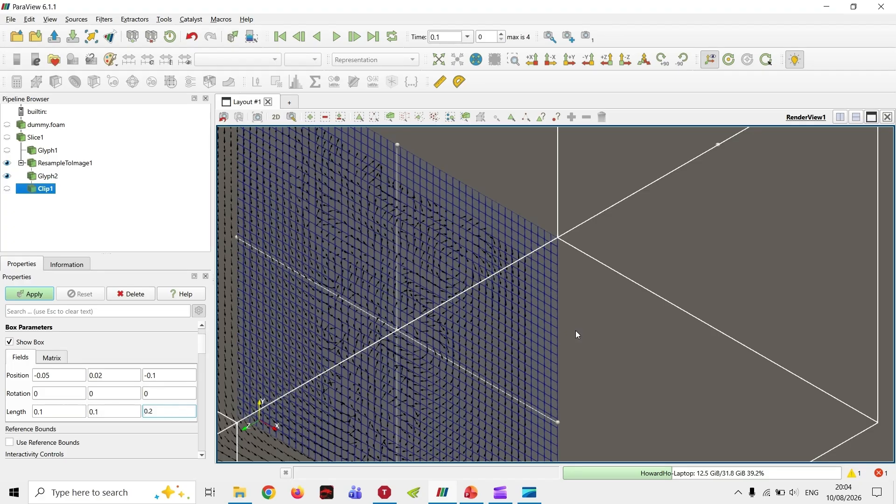
Step: Apply the box clip to the Glyph2 arrows and hide the clip box outline
scroll(575, 331, "down", 5)
scroll(561, 337, "up", 2)
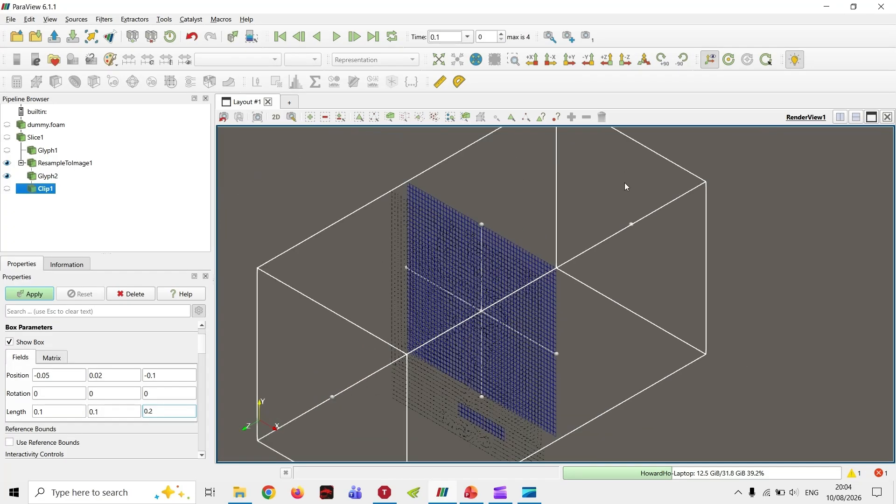
left_click(42, 297)
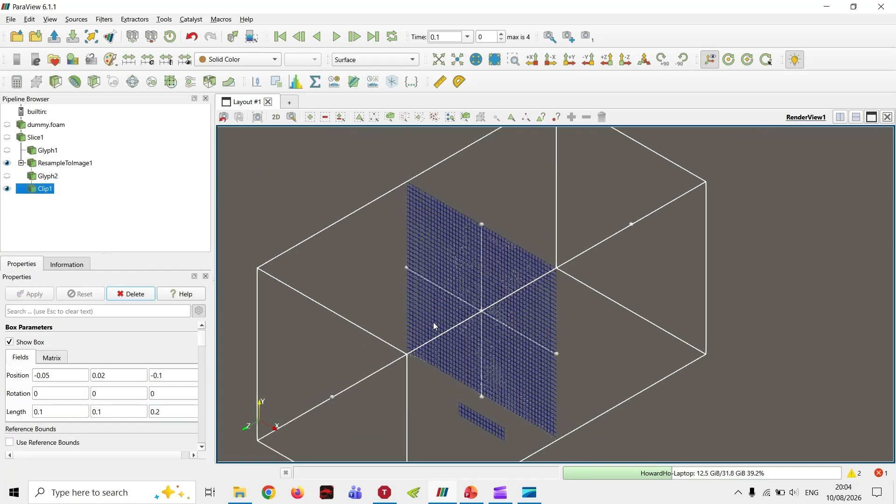
scroll(436, 323, "up", 2)
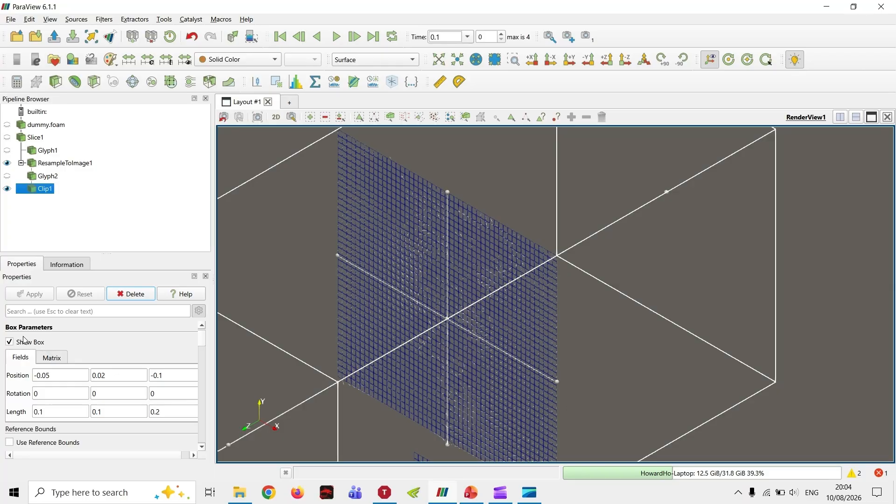
left_click(9, 341)
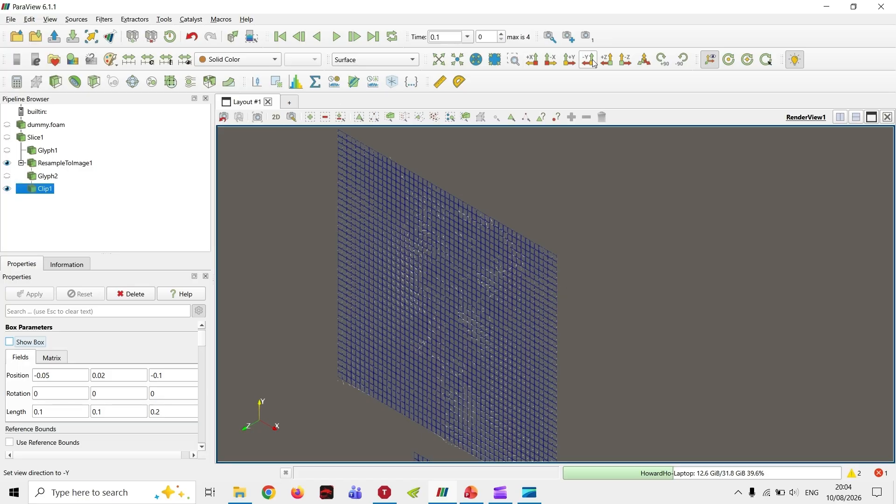
Step: View the clipped arrows along the -Z direction and give Clip1 a solid black color
left_click(627, 60)
scroll(564, 309, "up", 5)
middle_click_drag(633, 320, 446, 323)
scroll(447, 327, "down", 5)
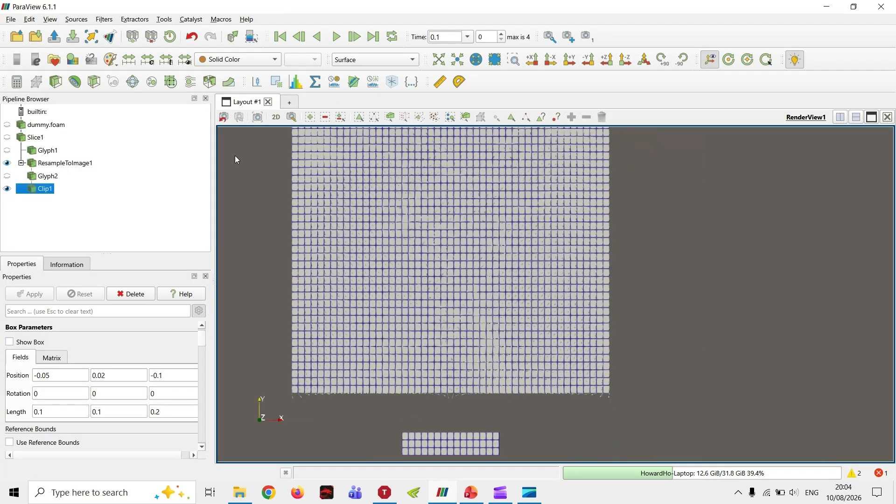
left_click(72, 59)
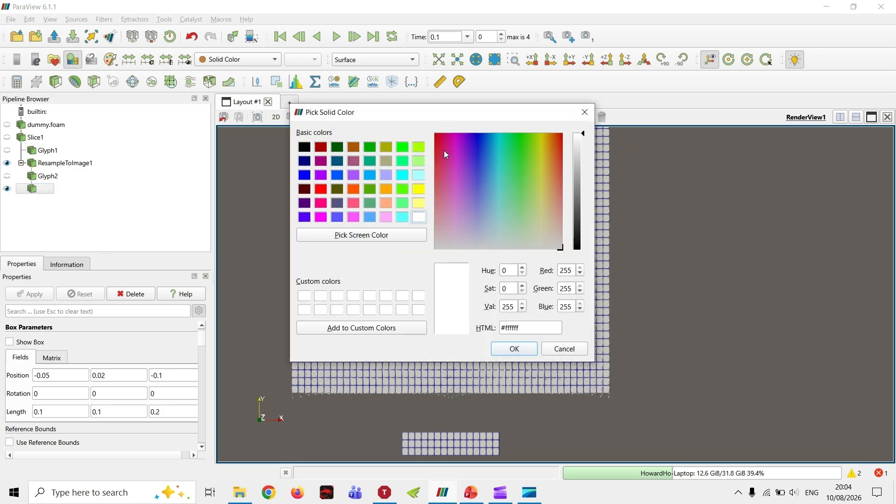
left_click(304, 147)
left_click(514, 349)
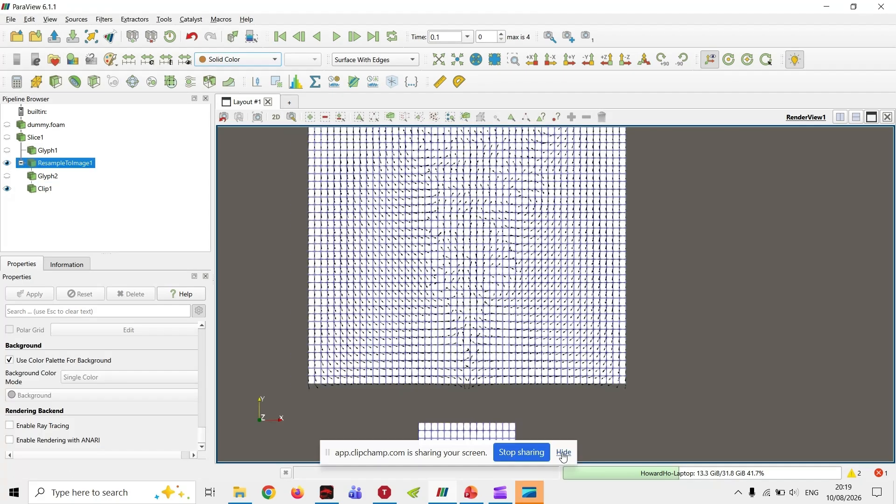
Step: Examine the display properties of Glyph2 and Clip1, including their Transforming translation, and Clip1's box settings
left_click(564, 452)
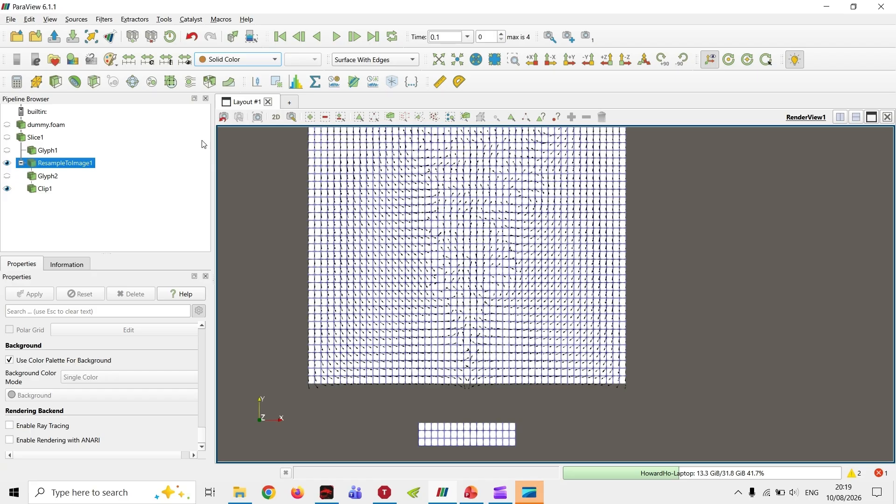
middle_click_drag(350, 247, 362, 300)
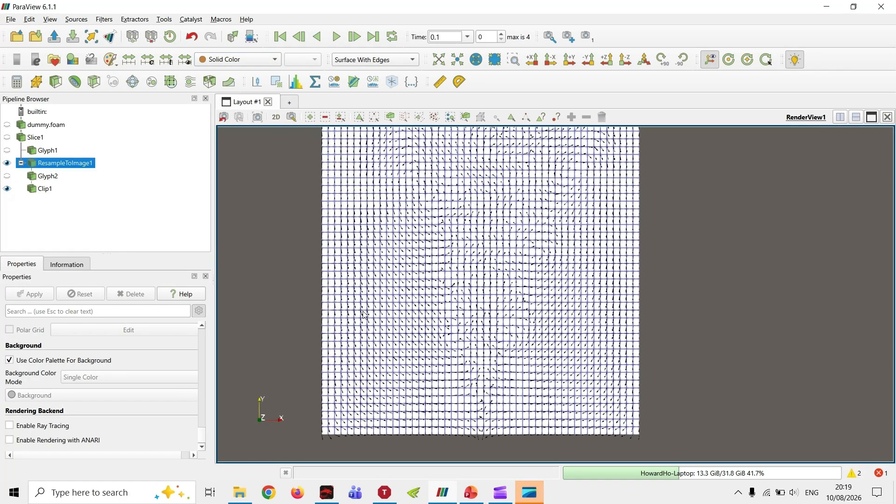
left_click(45, 188)
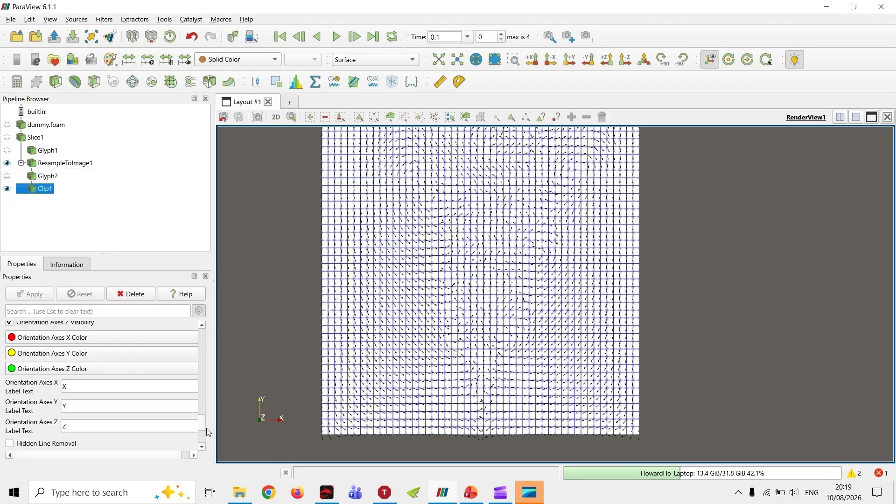
left_click(50, 177)
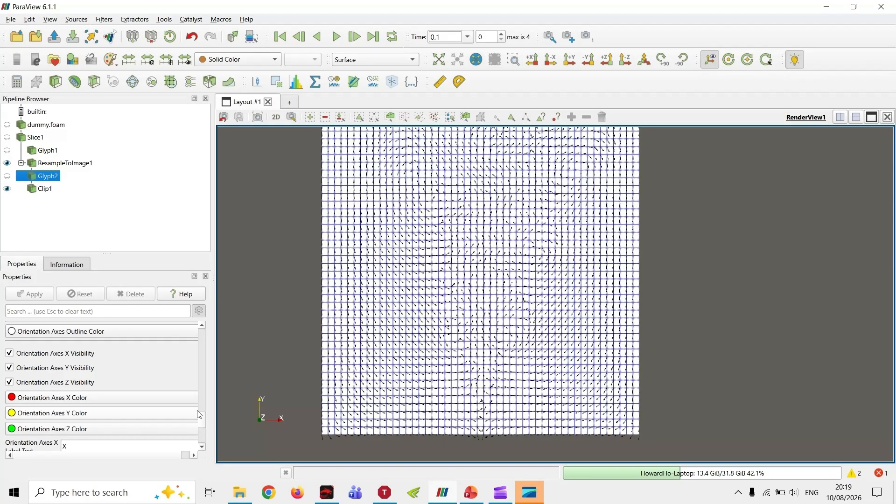
left_click_drag(202, 416, 208, 348)
scroll(206, 350, "down", 10)
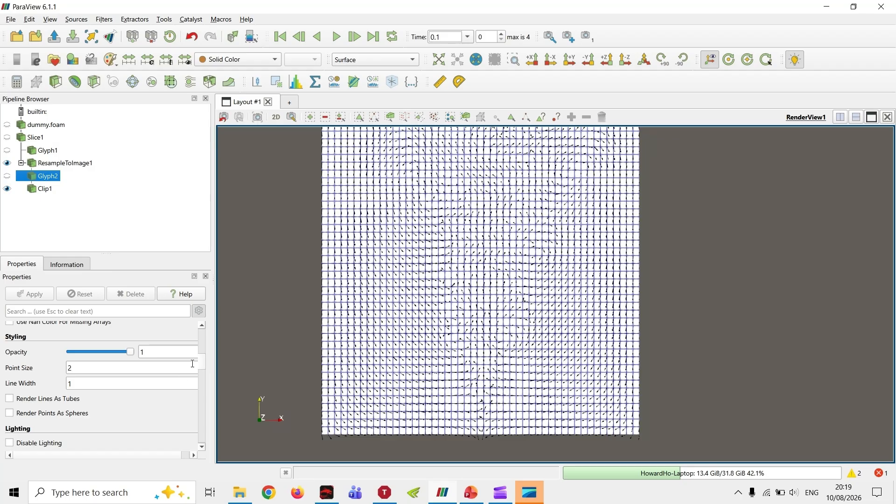
left_click_drag(202, 366, 207, 398)
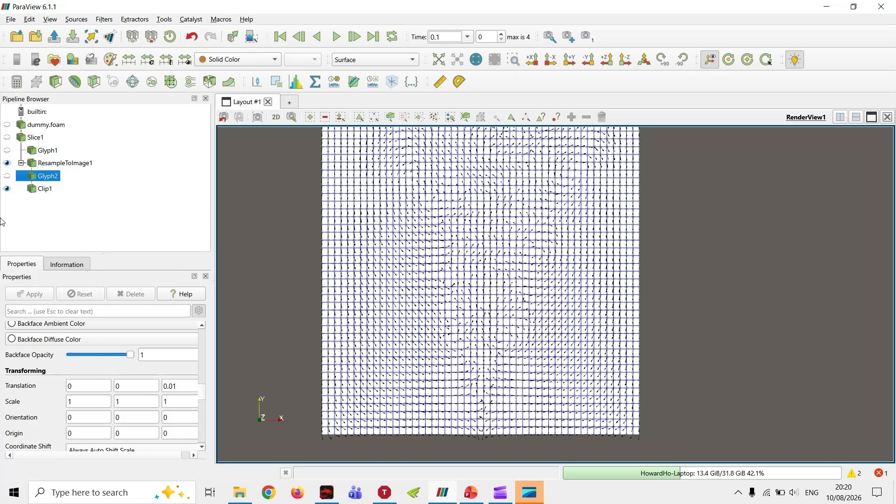
left_click(38, 191)
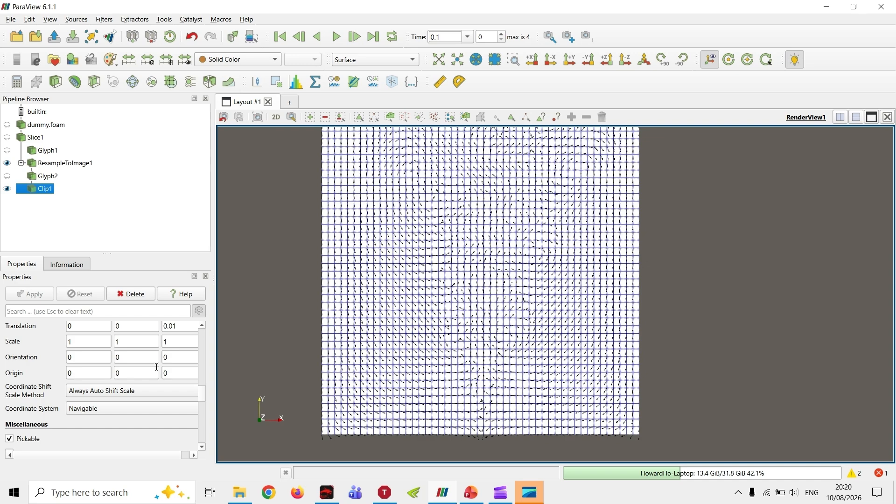
left_click_drag(200, 396, 200, 328)
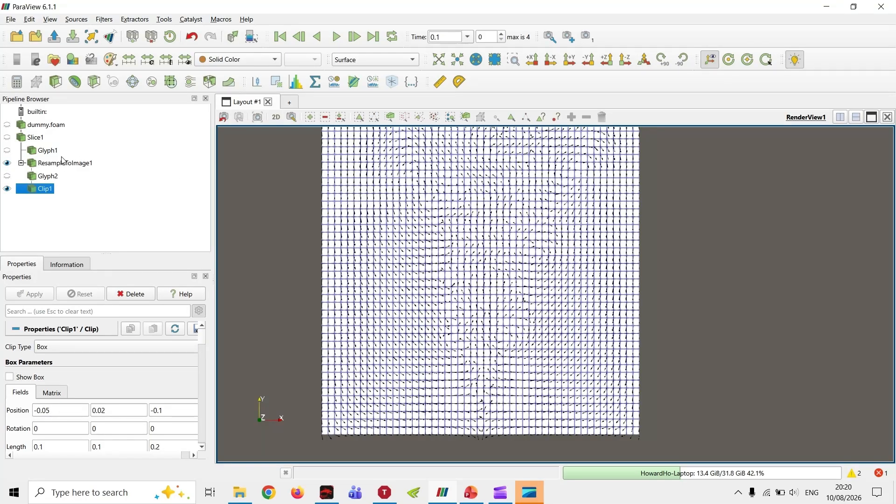
Step: Set the Ambient lighting of ResampleToImage1 to 1
left_click(61, 163)
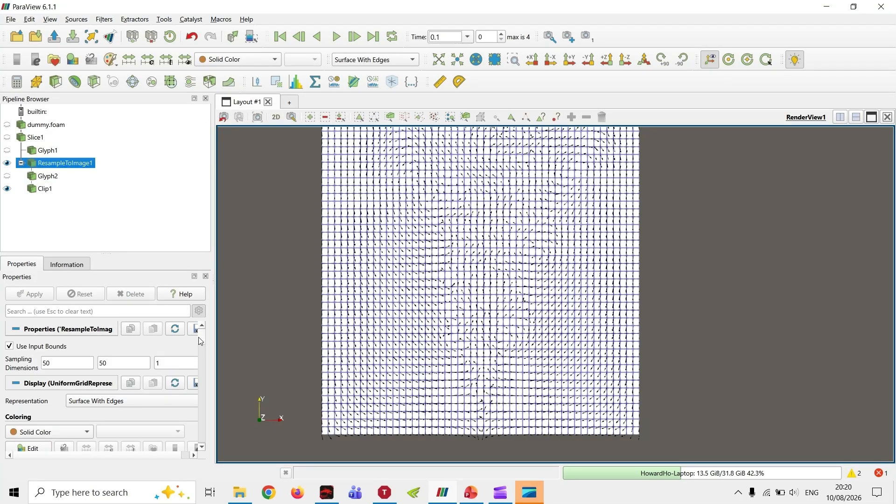
left_click_drag(198, 337, 206, 365)
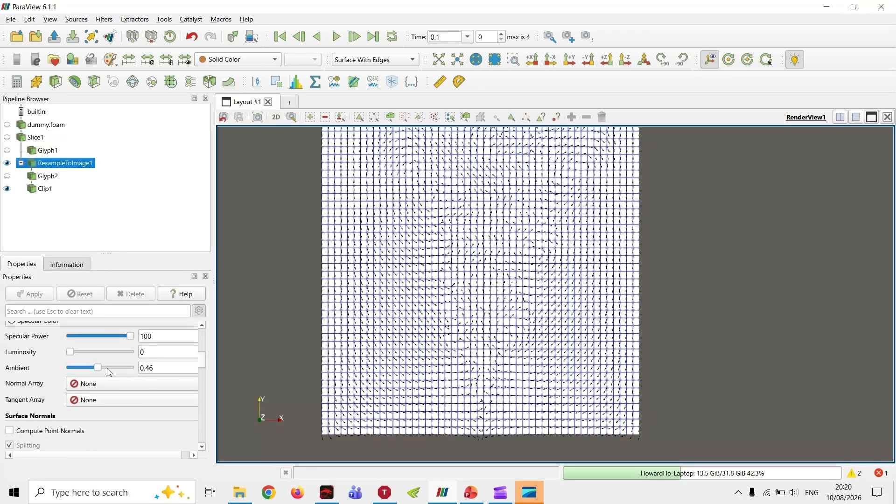
double_click(156, 368)
type("1")
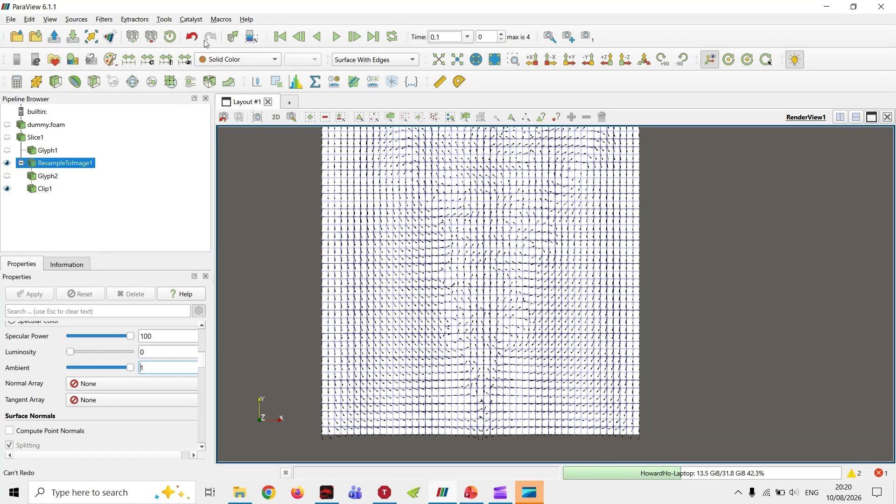
Step: Color ResampleToImage1 by the Z component of U and set its Ambient lighting to 0
left_click(223, 59)
left_click(223, 73)
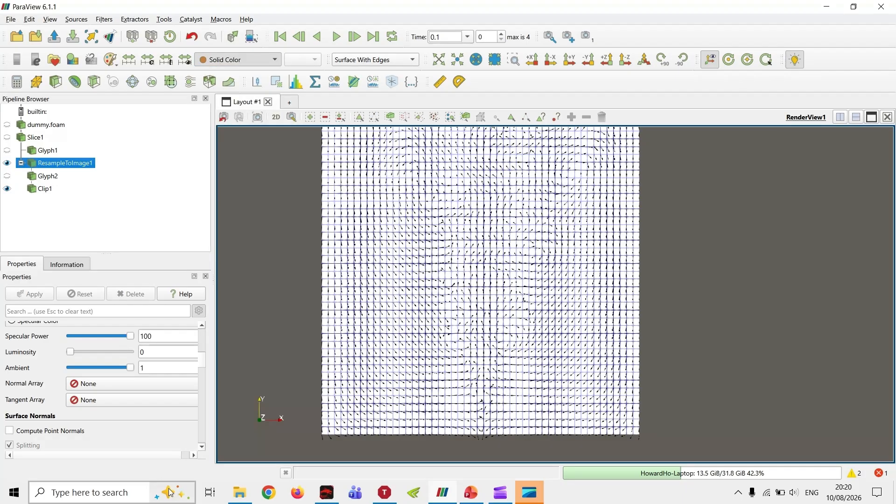
left_click_drag(131, 367, 62, 371)
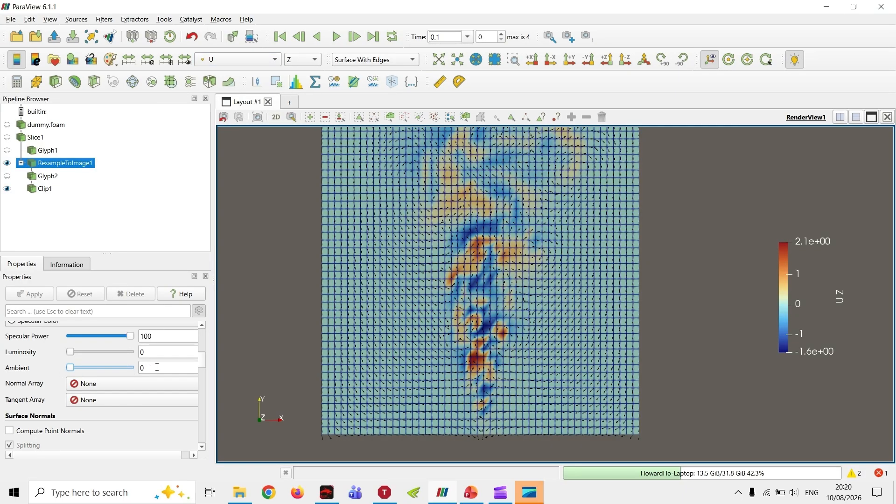
Step: Rescale the U Z color map to a custom range of -1 to 1 and raise ResampleToImage1's Ambient lighting
left_click(153, 59)
left_click_drag(434, 240, 330, 240)
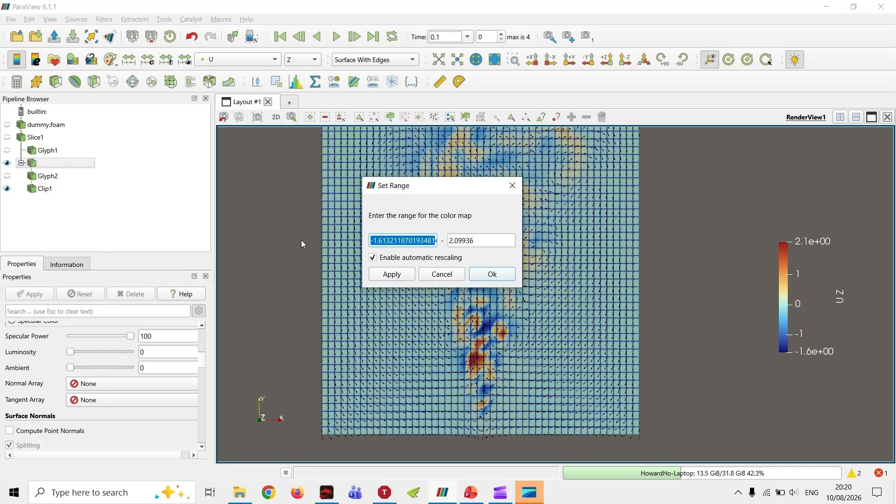
type("-1")
key("Tab")
type("1")
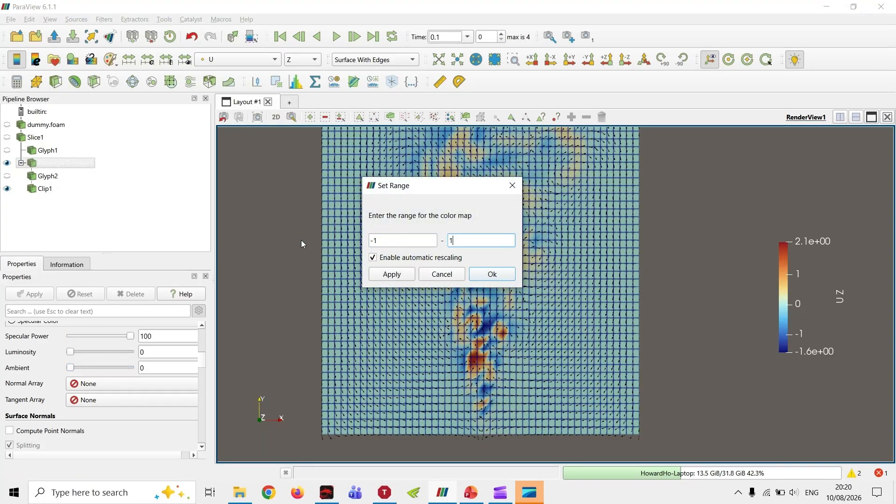
key("Return")
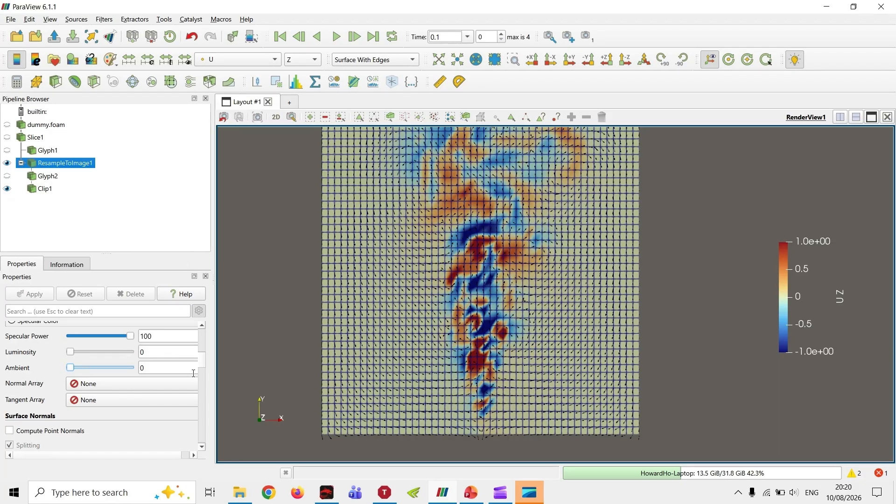
left_click_drag(70, 370, 206, 435)
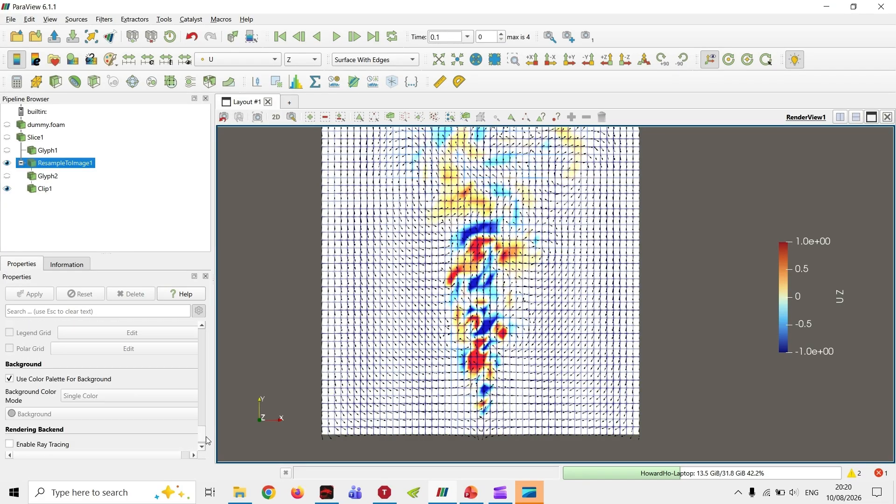
Step: Stop using the color palette for the render view background and set a single white background color (#ffffff)
scroll(32, 429, "down", 1)
left_click(9, 360)
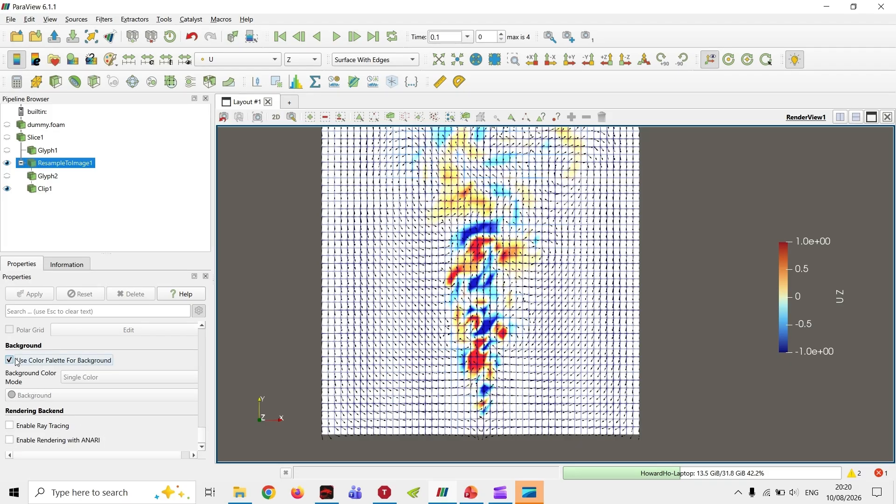
left_click(32, 395)
left_click(306, 301)
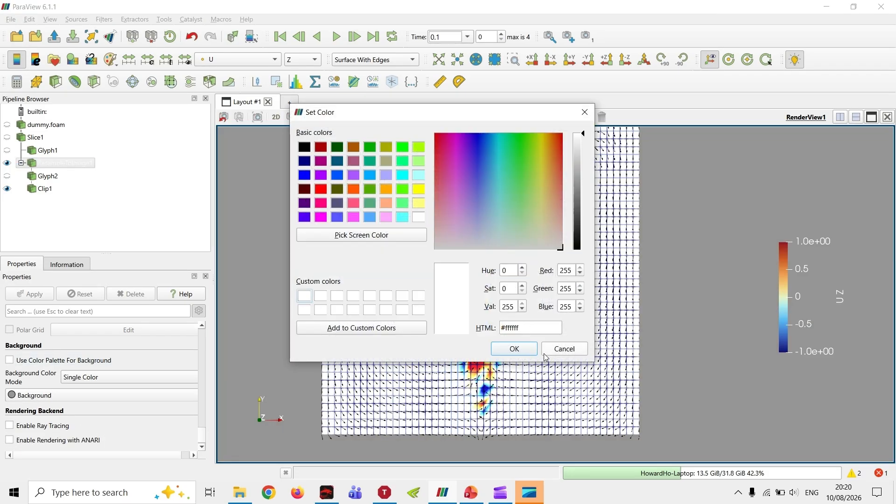
left_click(528, 351)
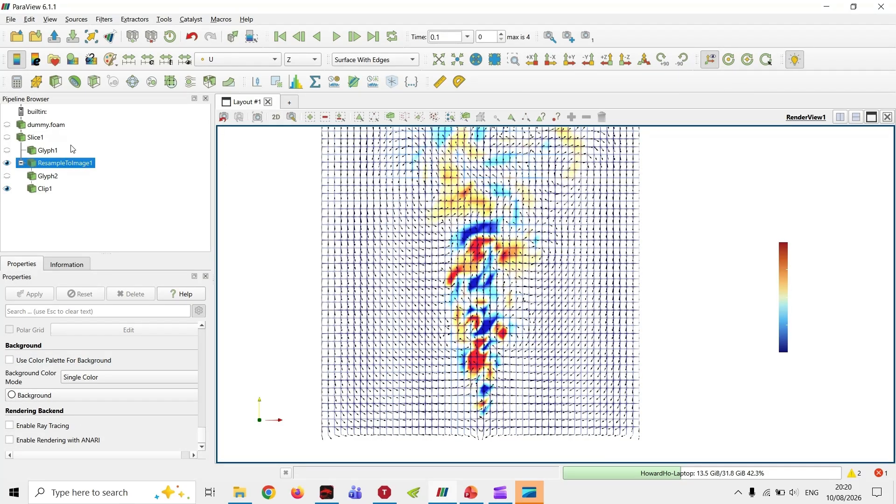
Step: Display ResampleToImage1 as a plain Surface without mesh edges
left_click(370, 59)
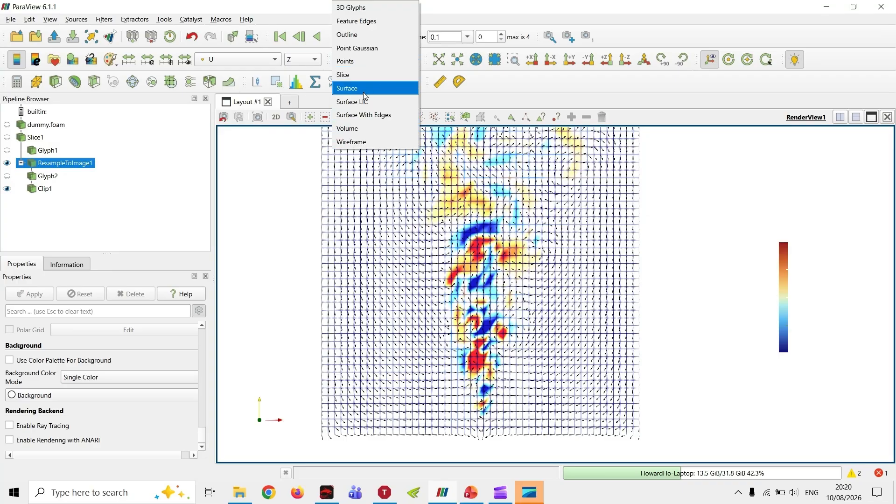
left_click(365, 87)
scroll(566, 276, "down", 3)
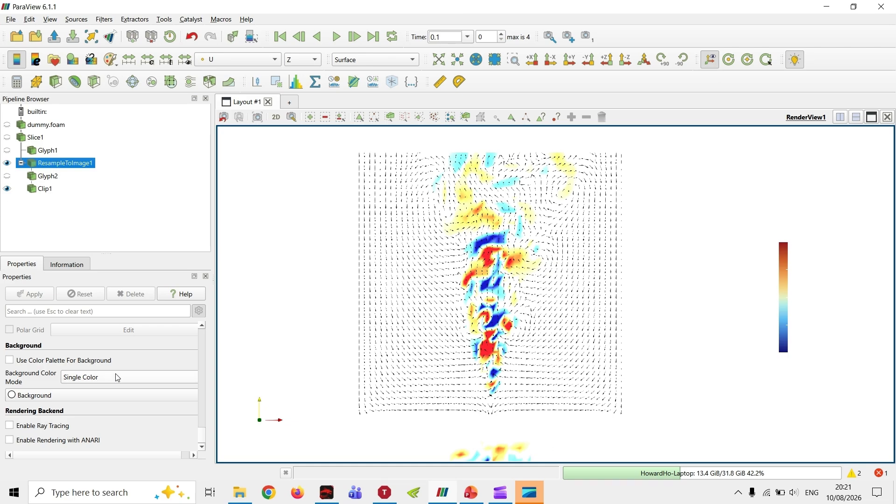
Step: Resample Slice1 to a second image, reusing ResampleToImage1's copied properties with sampling dimensions 50 × 50 × 1
left_click_drag(202, 434, 203, 328)
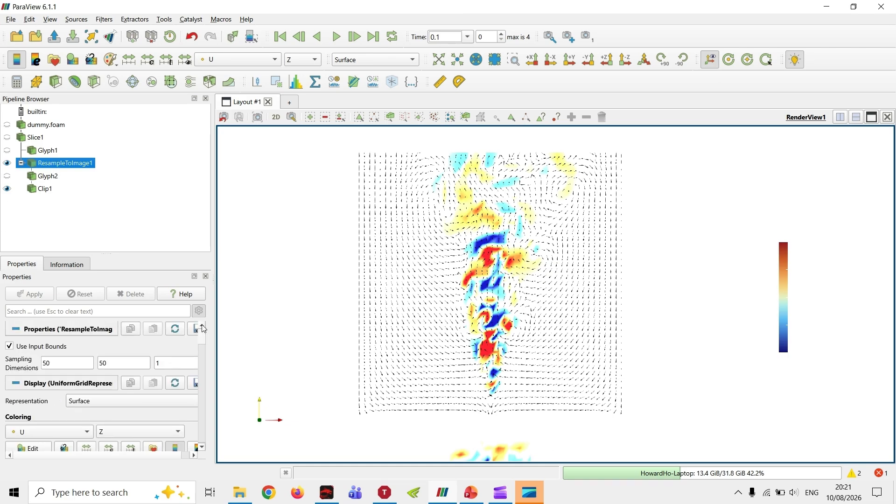
left_click(130, 329)
left_click(35, 137)
left_click(104, 20)
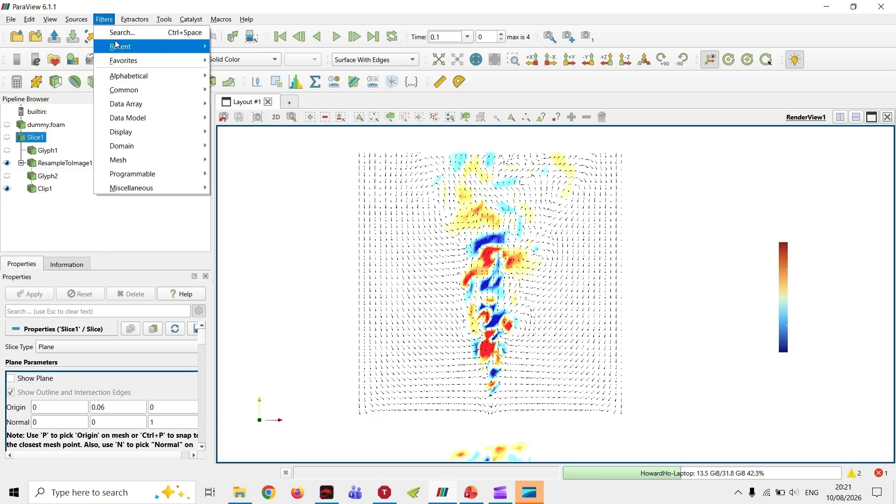
mouse_move(120, 46)
left_click(255, 75)
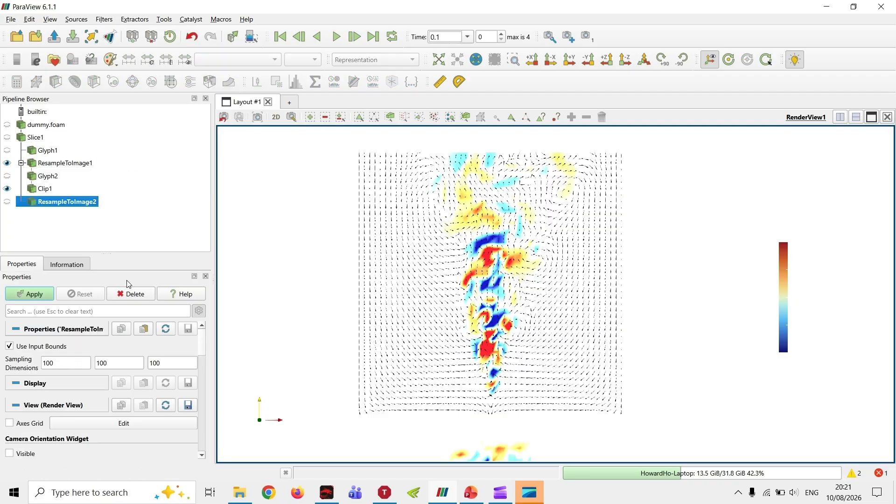
left_click(28, 294)
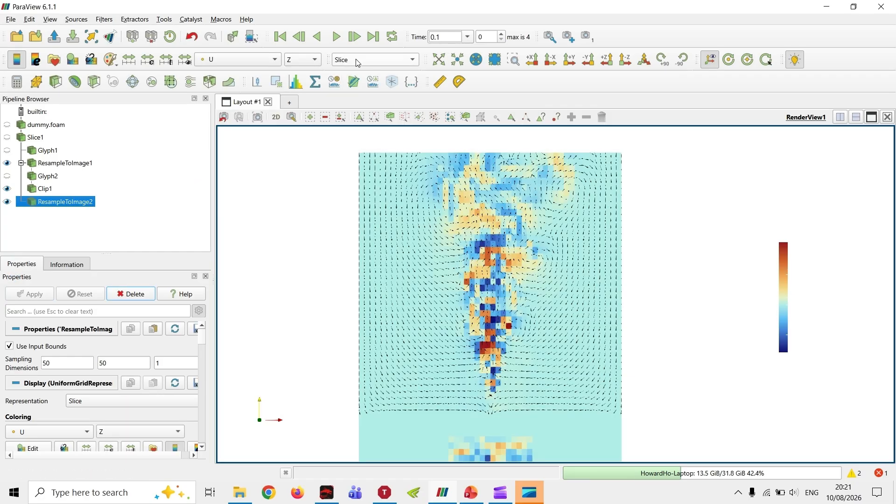
Step: Color ResampleToImage2 with Solid Color and set its representation to Feature Edges
left_click(247, 60)
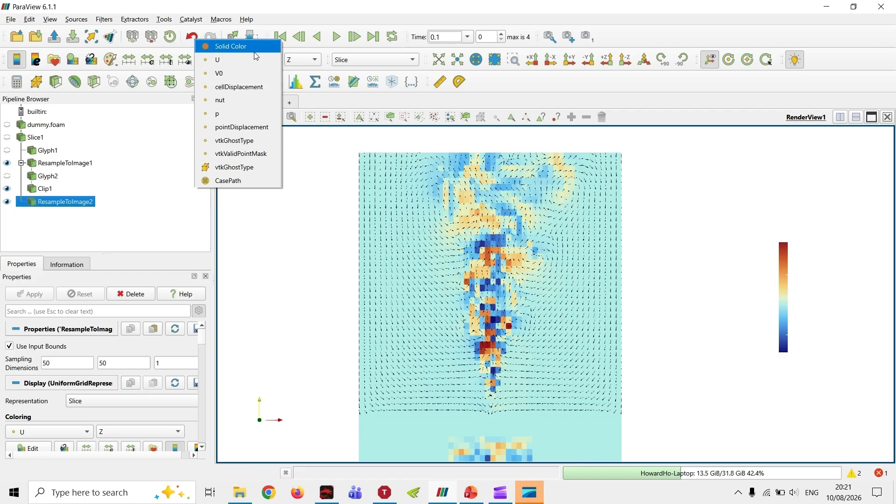
left_click(219, 44)
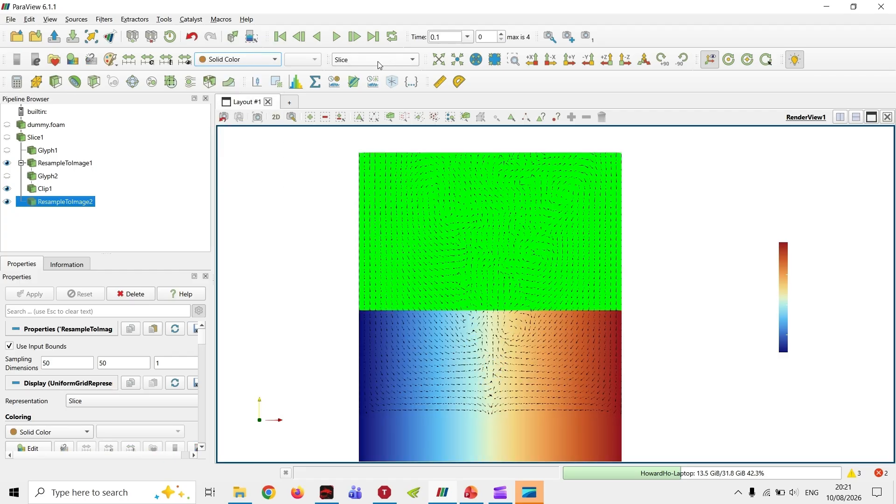
middle_click_drag(489, 351, 485, 298)
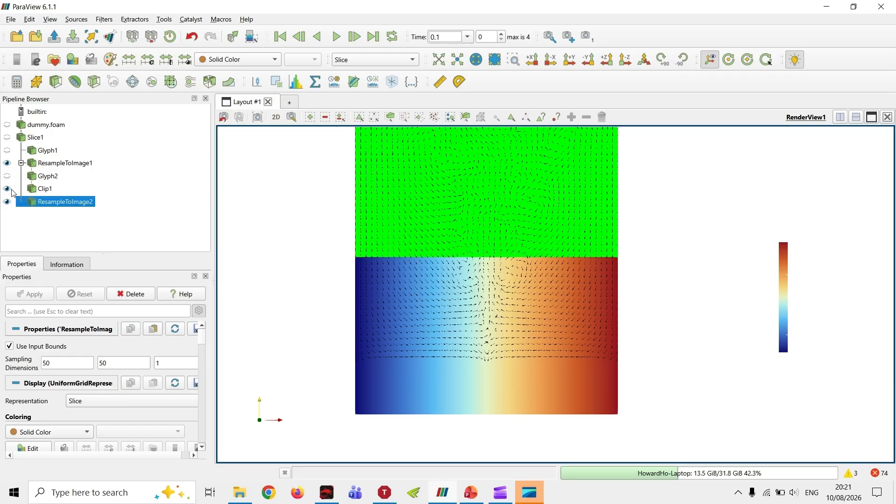
left_click(370, 61)
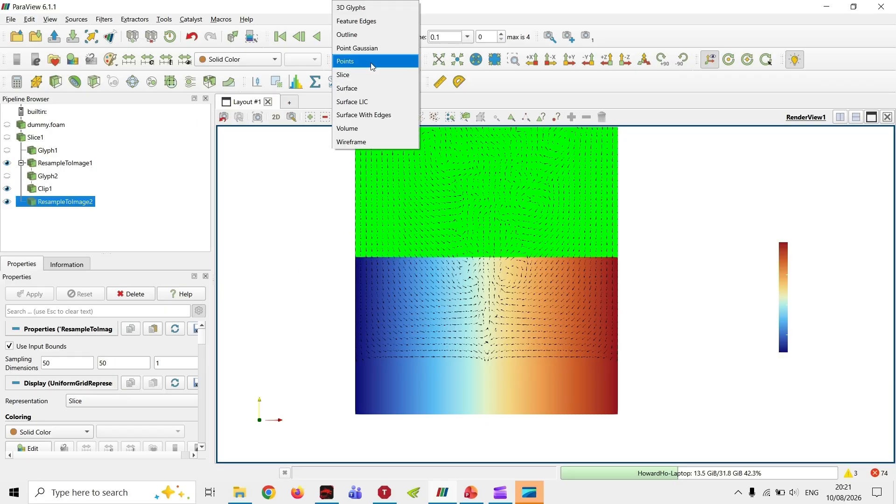
left_click(384, 42)
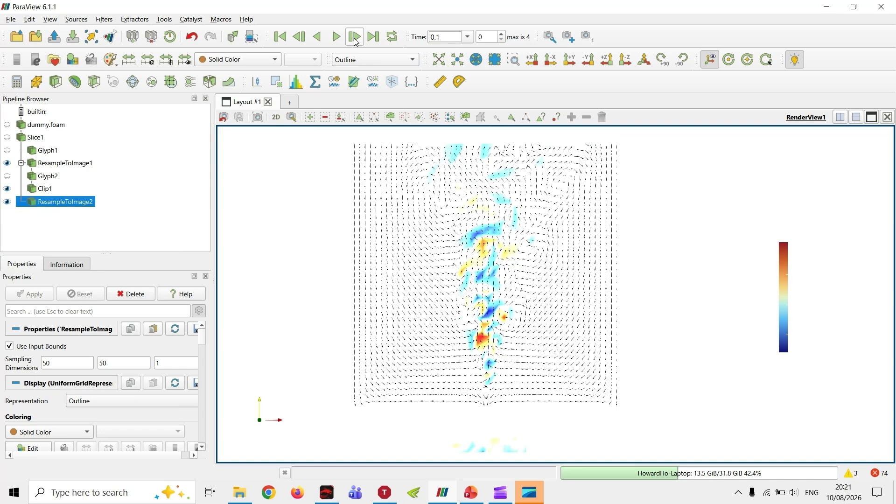
left_click(355, 62)
left_click(356, 46)
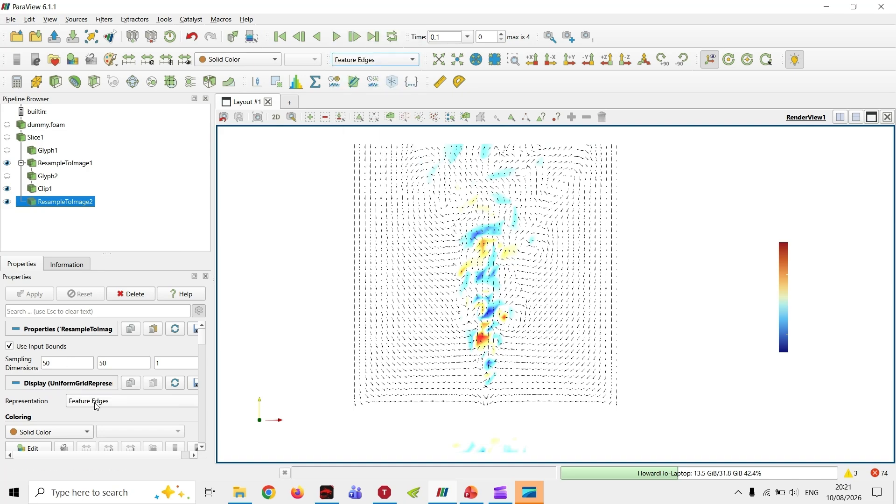
Step: Set the solid color of ResampleToImage2's feature edges to black
scroll(96, 411, "down", 3)
left_click(28, 343)
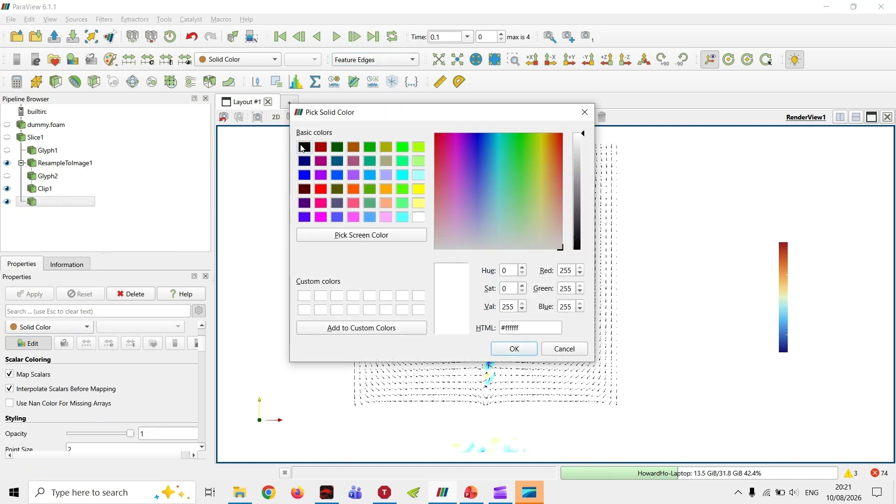
left_click(304, 146)
left_click(513, 348)
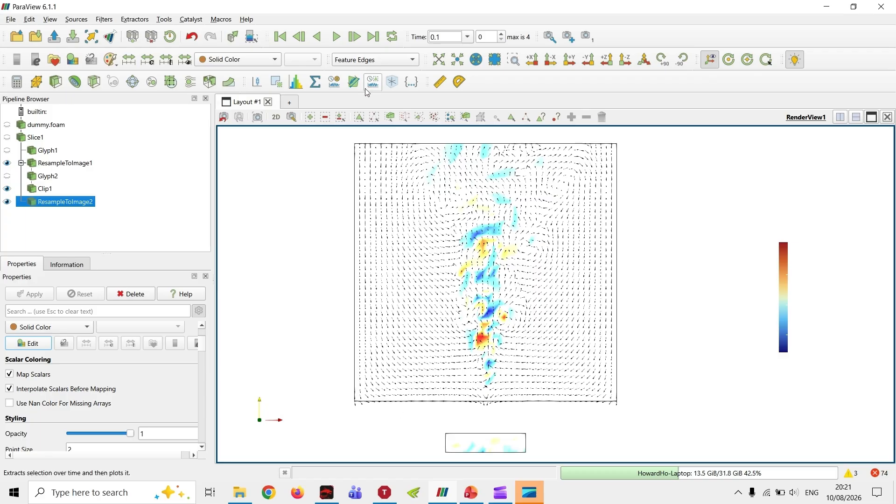
left_click(382, 60)
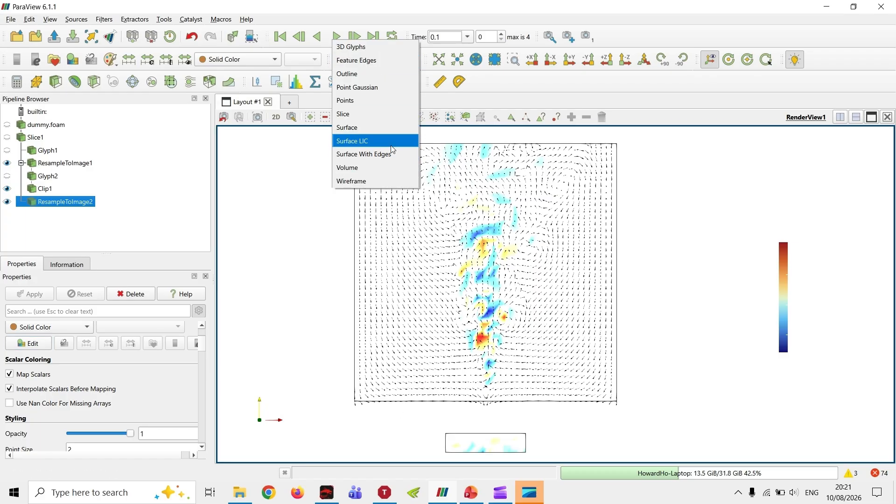
left_click(612, 102)
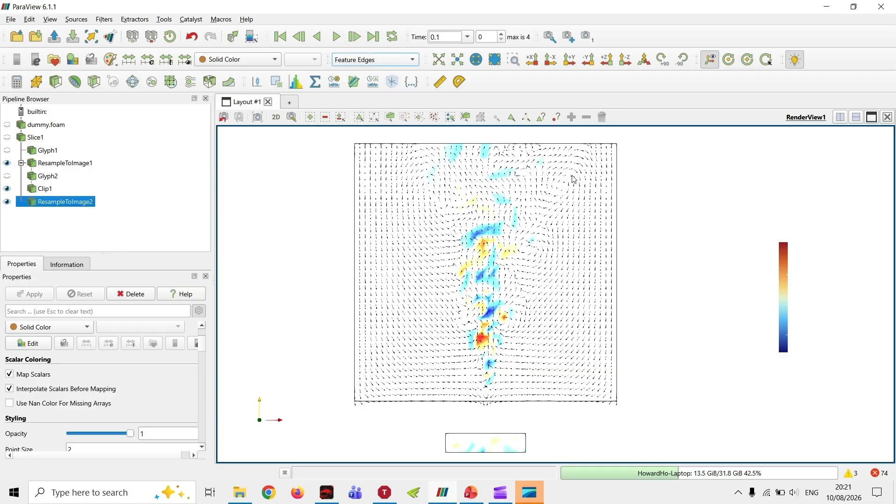
Step: Set the line width of ResampleToImage2's feature edges to 3
scroll(128, 410, "up", 2)
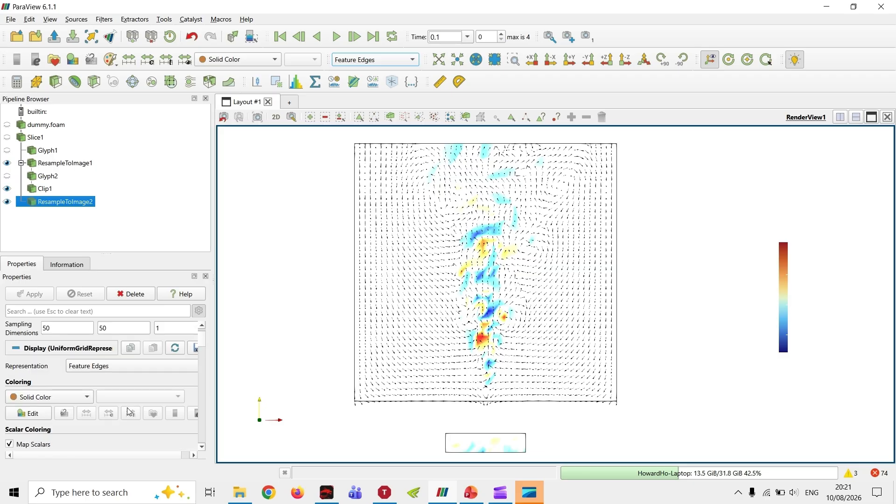
scroll(122, 409, "down", 3)
double_click(101, 429)
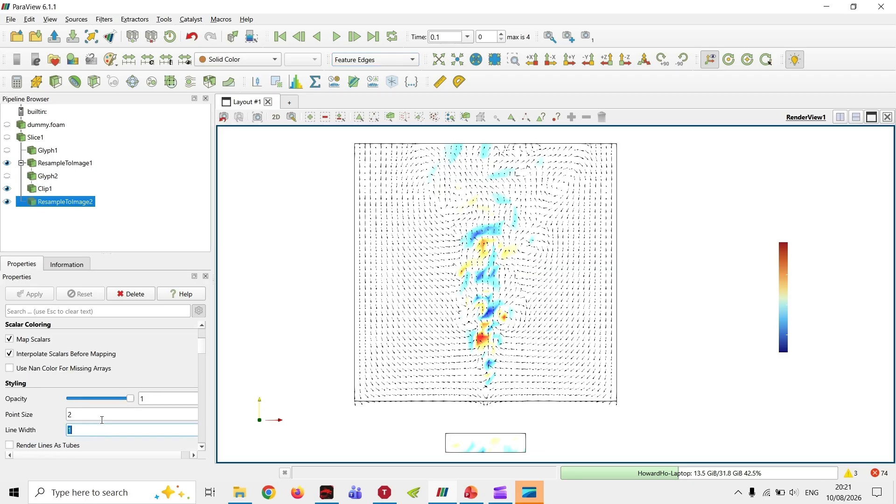
key("Return")
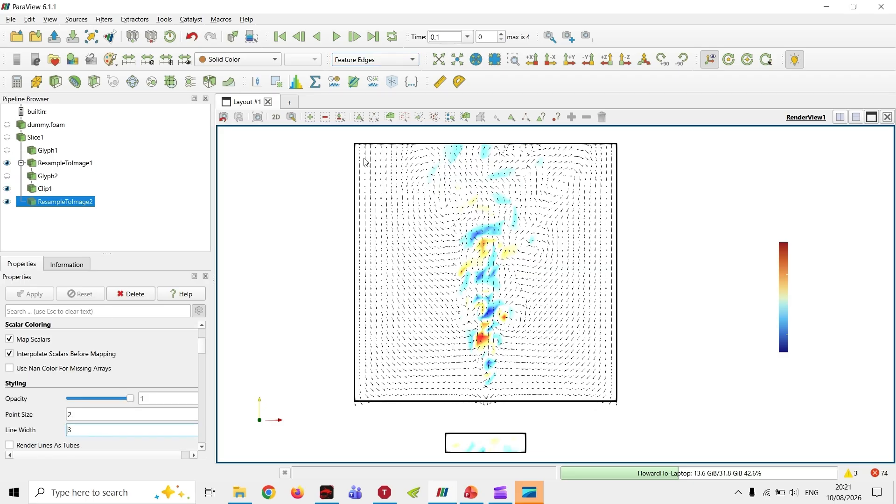
Step: Frame the square vector region in the render view and hide the orientation axes
scroll(420, 278, "up", 2)
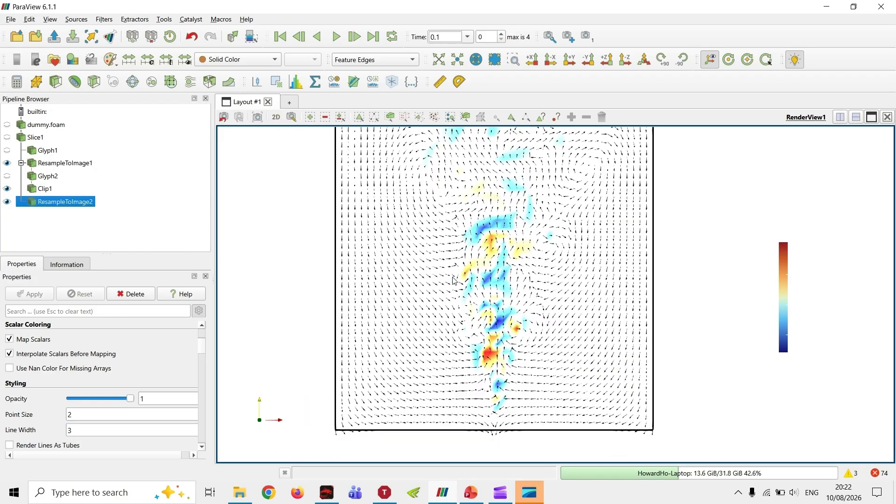
left_click_drag(441, 238, 442, 251)
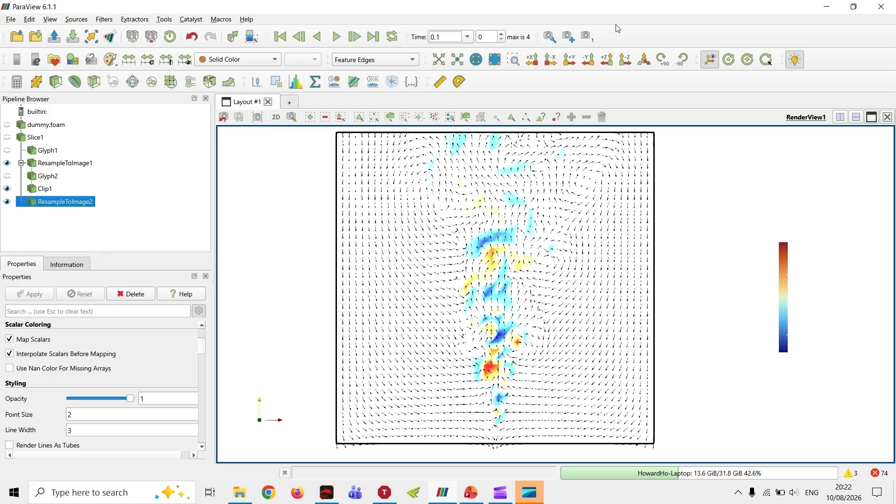
left_click(710, 59)
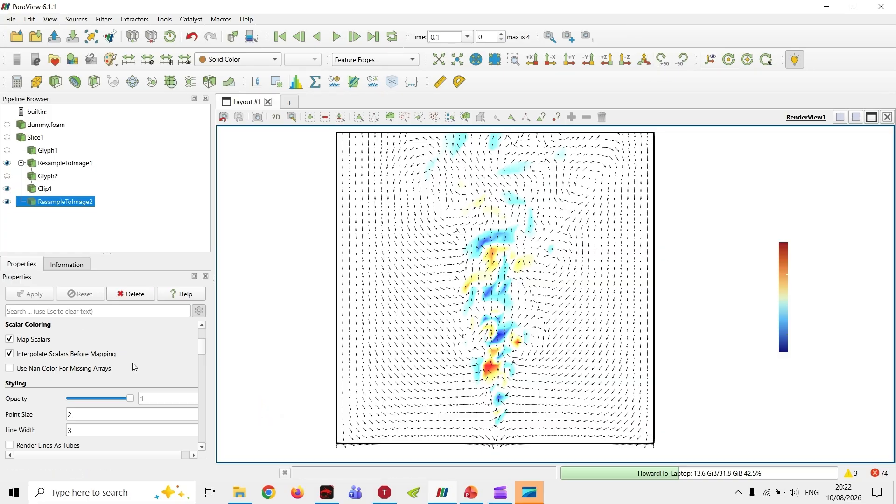
Step: Try the Axes Grid around the data in the render view and turn it off again
scroll(136, 366, "down", 10)
scroll(165, 390, "down", 10)
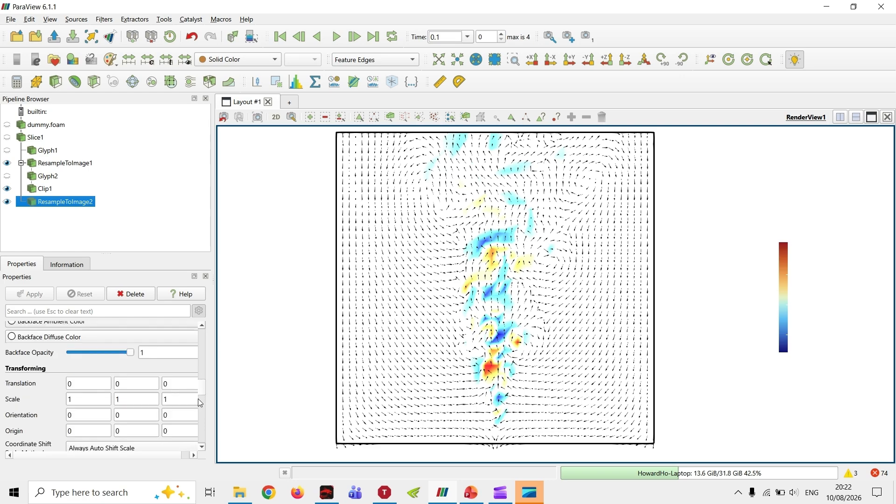
scroll(140, 420, "down", 3)
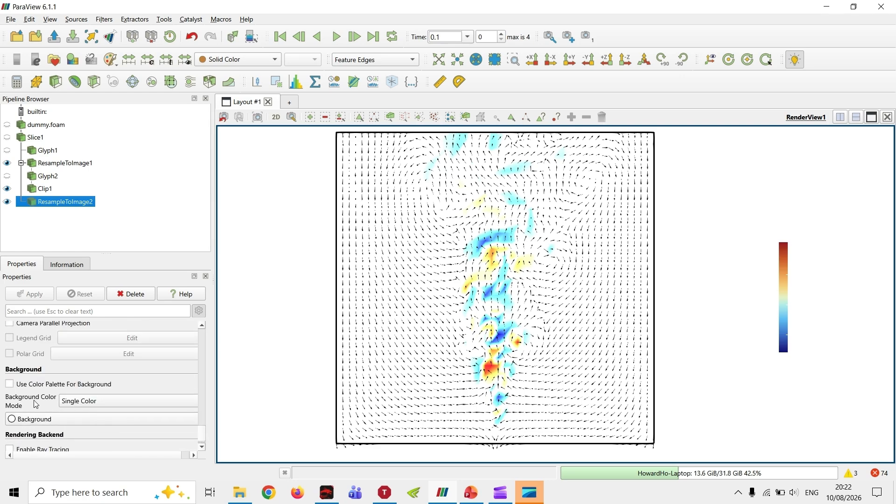
scroll(59, 420, "up", 9)
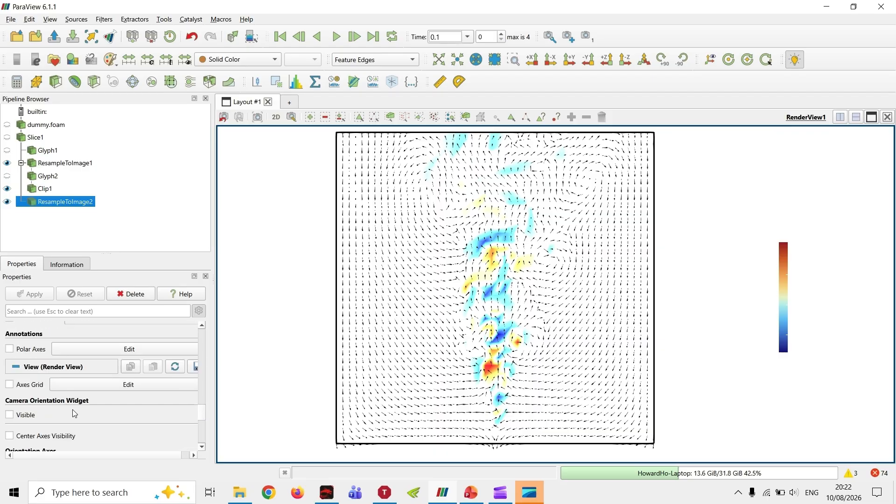
left_click(24, 385)
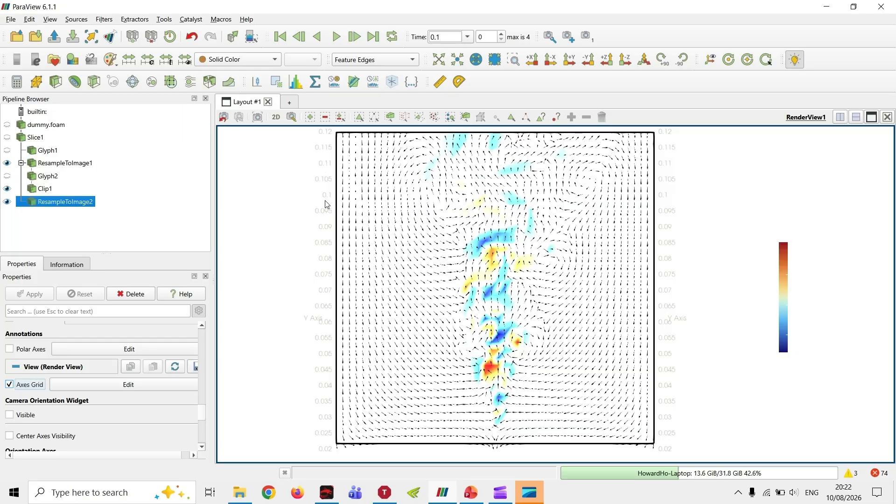
left_click(38, 385)
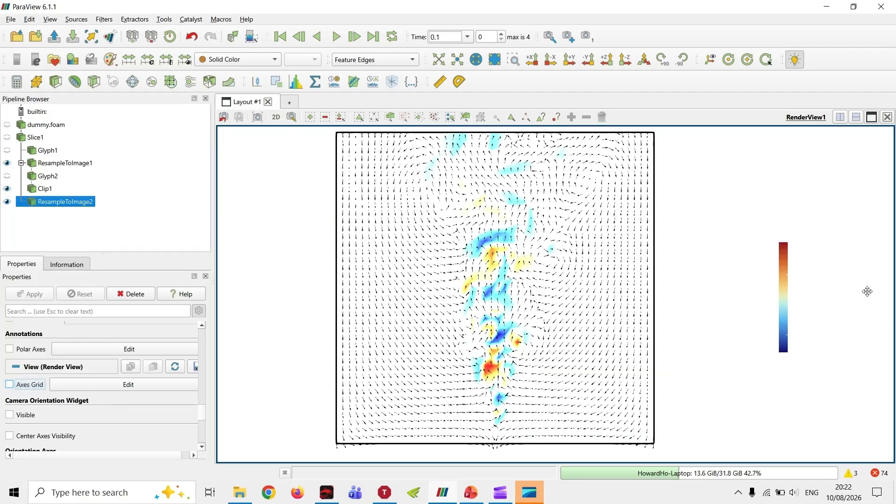
Step: Move the U Z color legend closer to the vector plot
left_click_drag(786, 299, 753, 286)
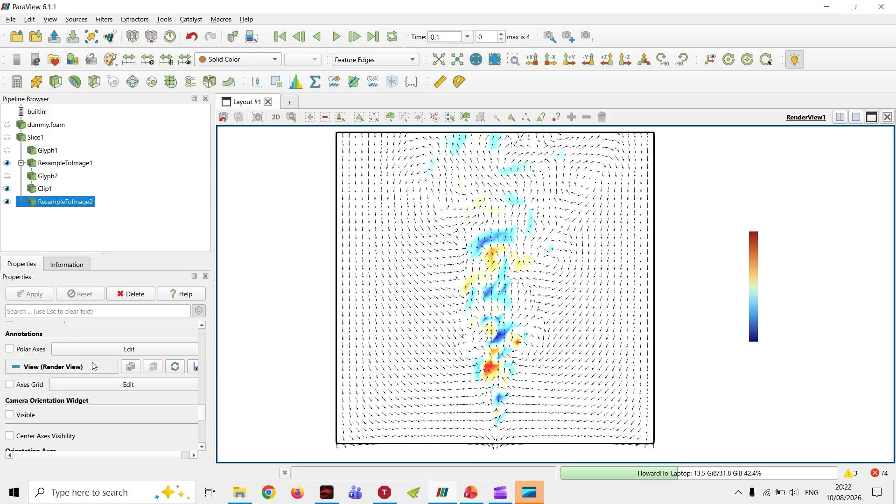
Step: Make the render view's background use the color palette
left_click(44, 189)
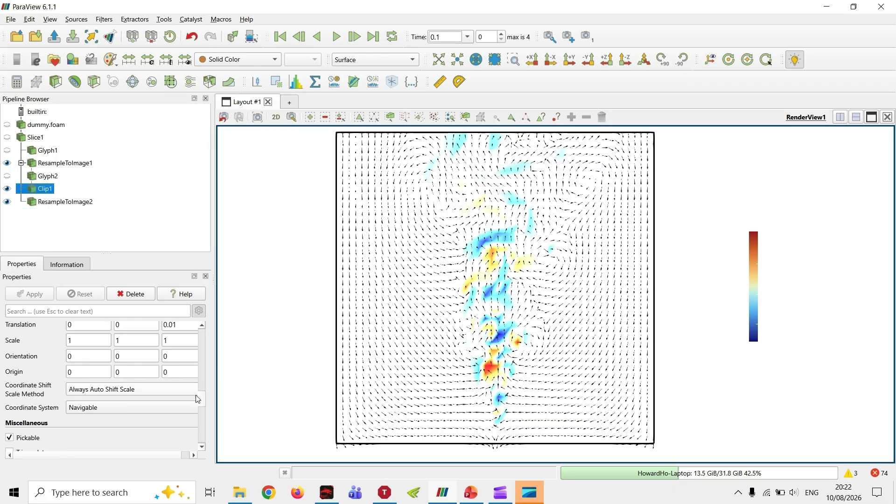
scroll(196, 402, "down", 5)
scroll(58, 409, "down", 2)
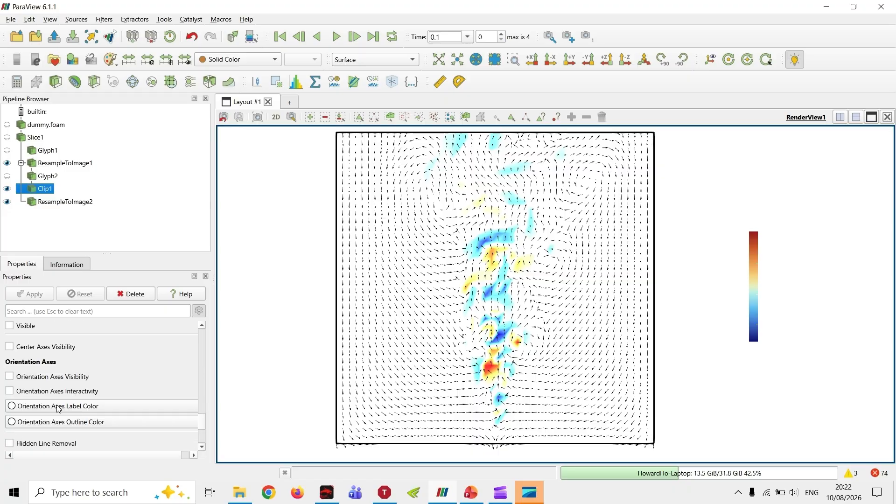
scroll(58, 409, "down", 4)
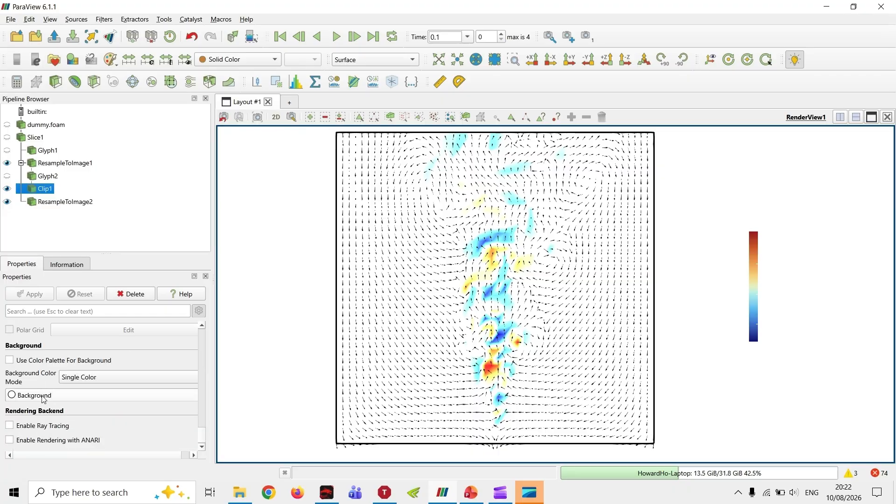
left_click(86, 395)
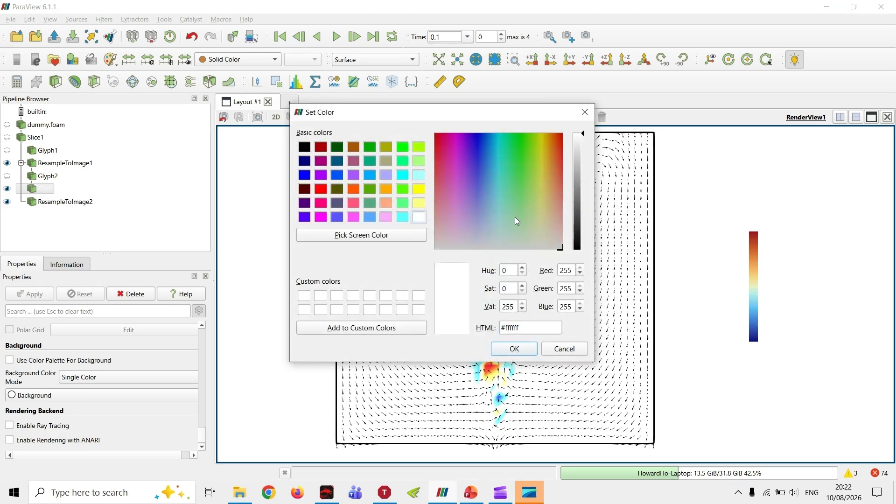
left_click(578, 189)
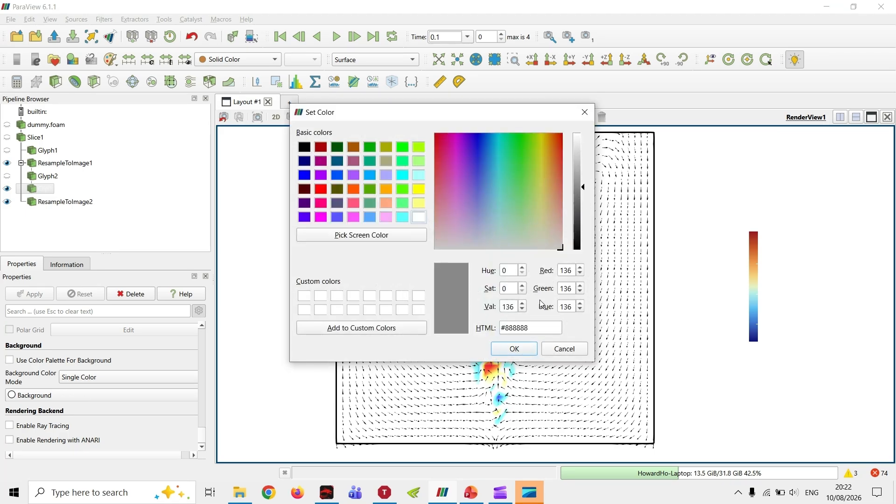
left_click(564, 348)
left_click(26, 364)
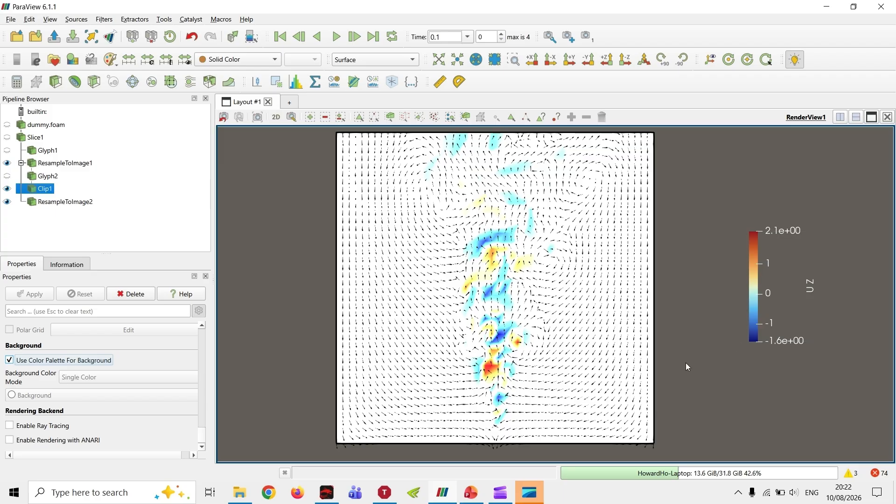
Step: Reposition the vector plot and place the U Z color legend horizontally beside it
left_click_drag(685, 362, 583, 379)
mouse_move(579, 296)
left_mouse_down()
mouse_move(653, 321)
mouse_move(586, 292)
left_mouse_up()
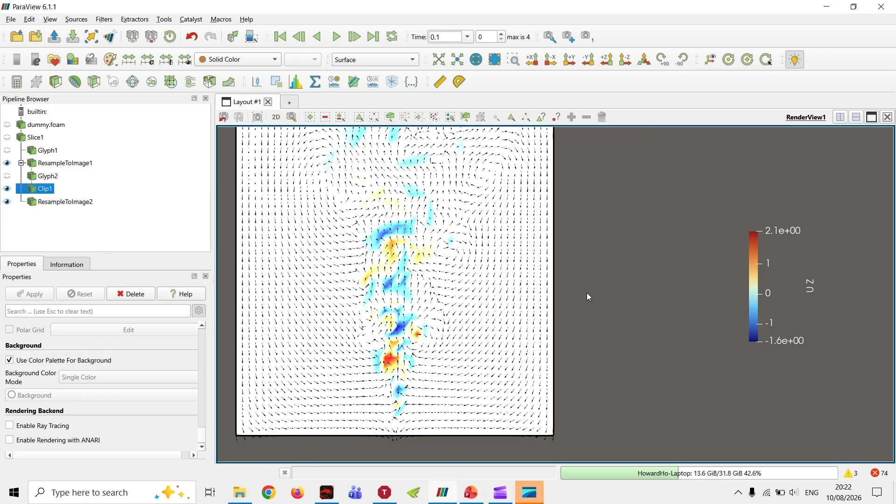
left_click_drag(549, 245, 591, 262)
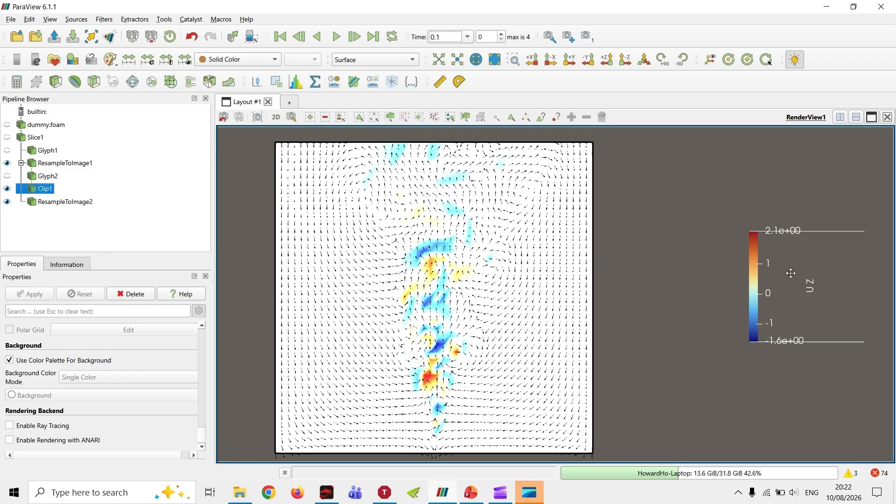
left_click_drag(795, 285, 740, 261)
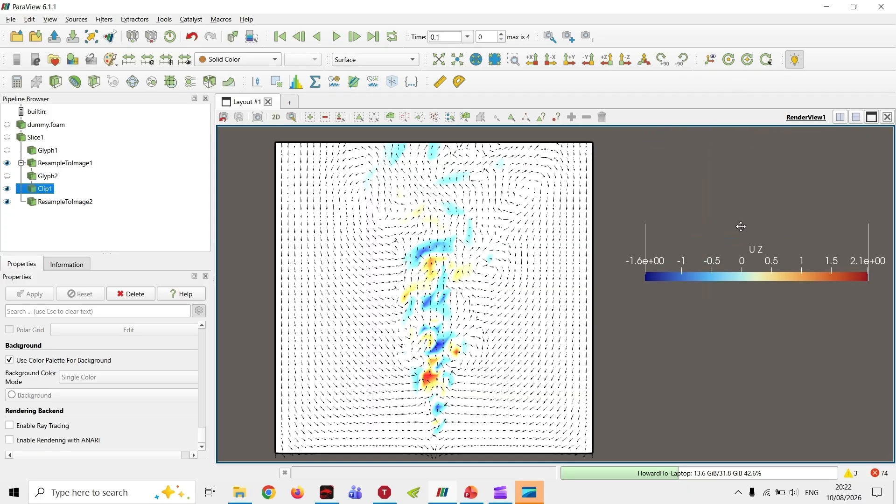
Step: Set the U Z color map range of ResampleToImage1 to -1 to 1
left_click(66, 162)
left_click(72, 59)
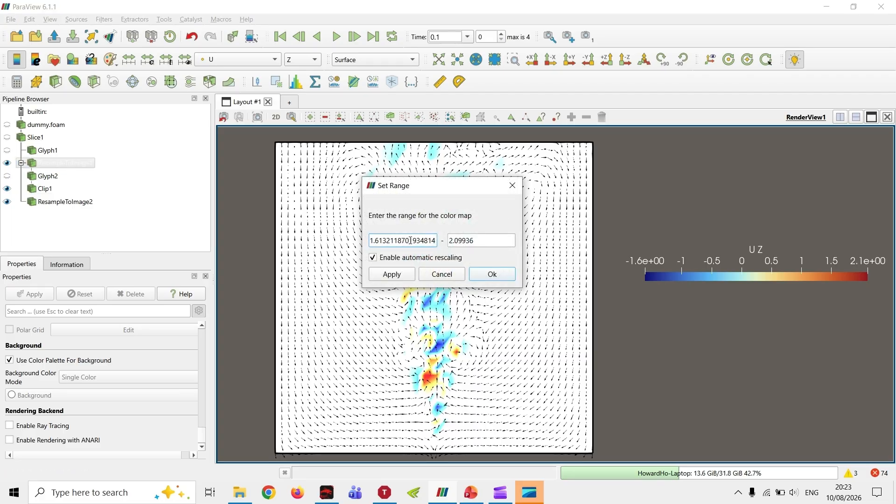
left_click_drag(438, 240, 364, 240)
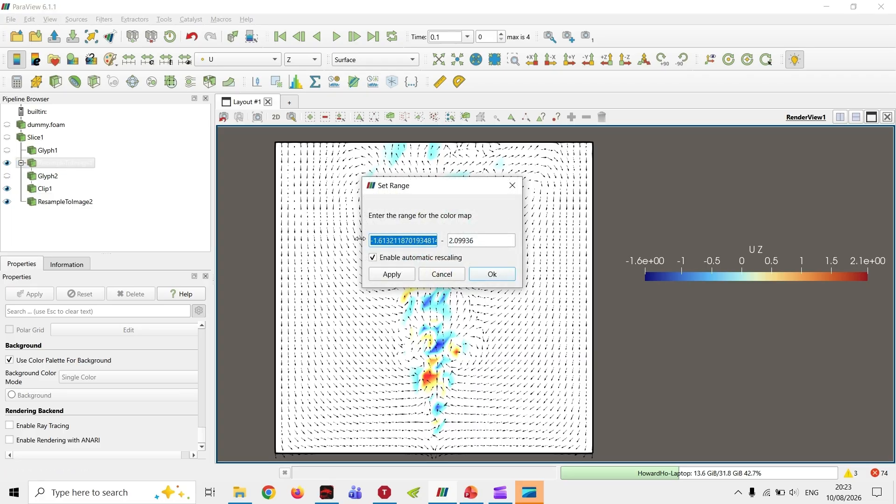
type("-1")
key("Tab")
type("1")
key("Return")
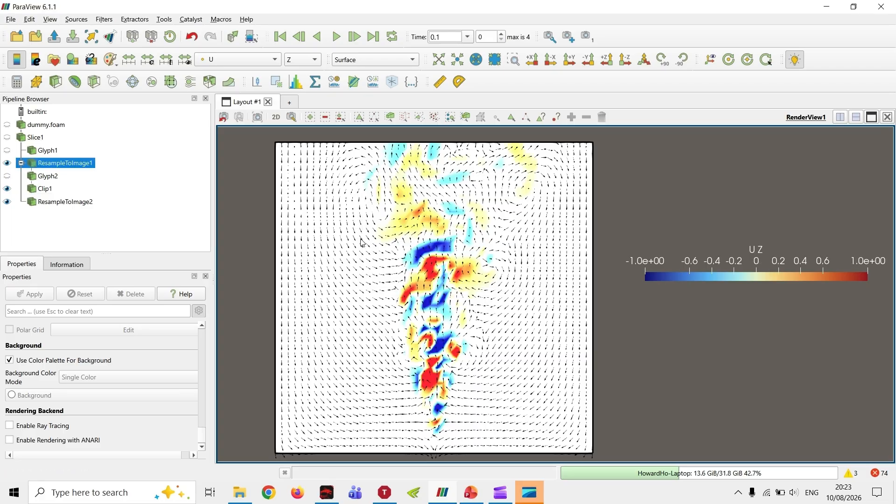
Step: Set the number of table values in the U Z color map's discretization to 25
left_click(73, 59)
scroll(807, 264, "down", 2)
scroll(807, 265, "down", 5)
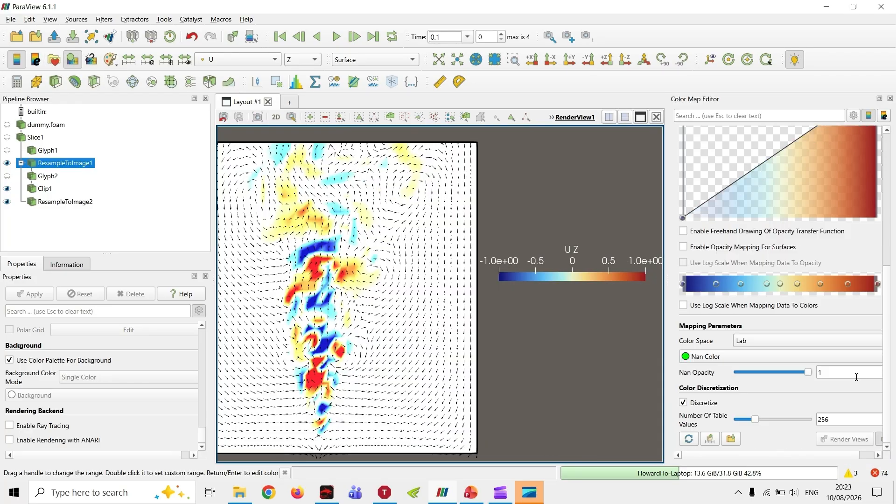
double_click(844, 417)
type("25")
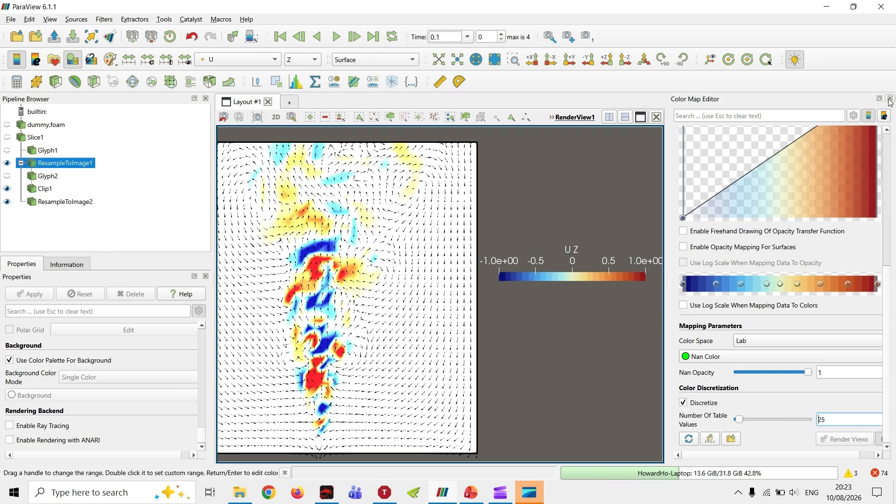
Step: Place the U Z color legend vertically beside the plot and close the Color Map Editor
left_click_drag(573, 278, 629, 276)
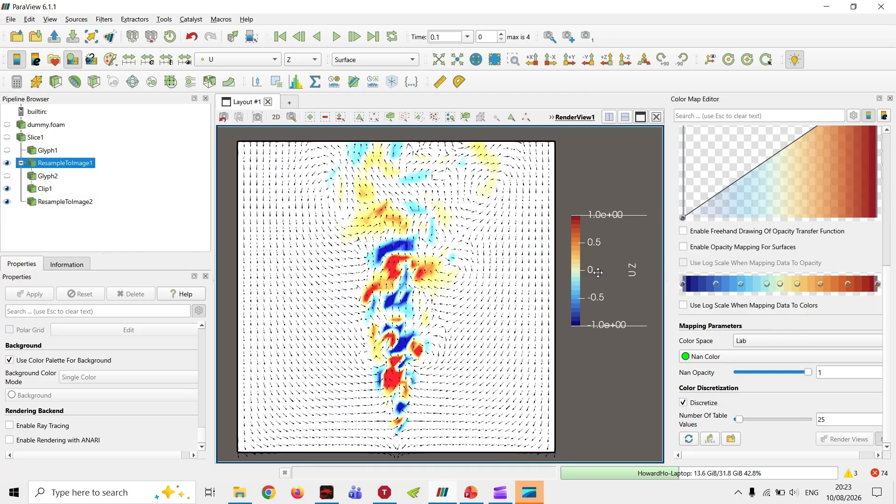
left_click(890, 99)
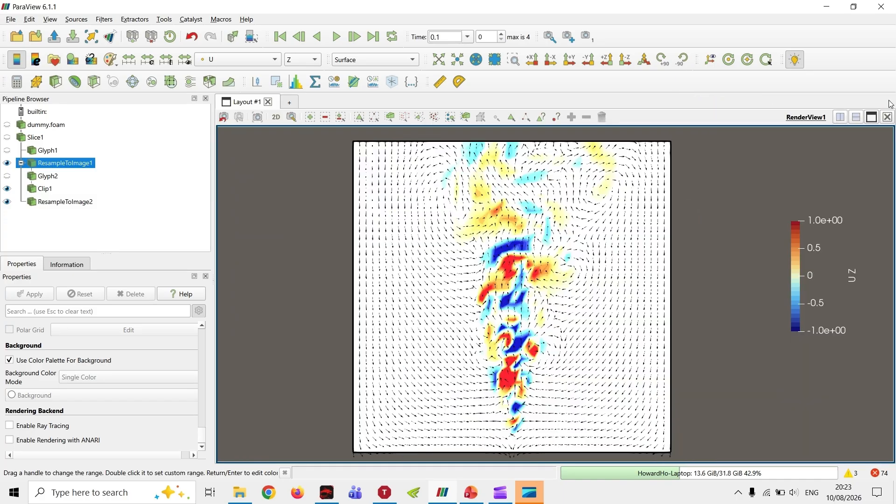
left_click_drag(823, 245, 780, 255)
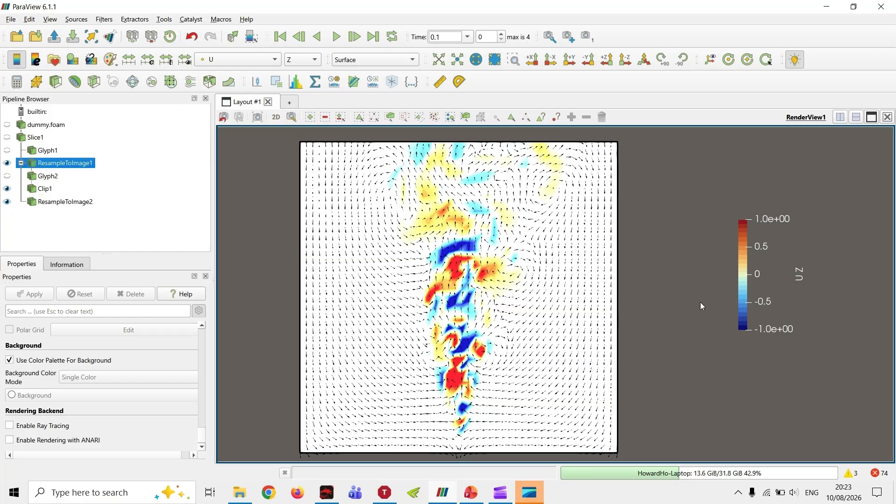
left_click_drag(791, 273, 737, 278)
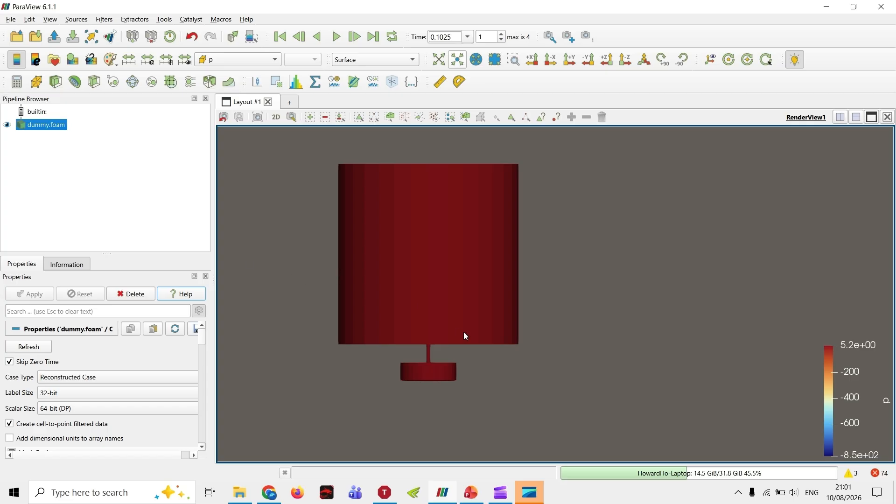
Step: Add a Slice filter to dummy.foam with its plane normal along Y
left_click_drag(458, 387, 495, 329)
scroll(446, 345, "up", 6)
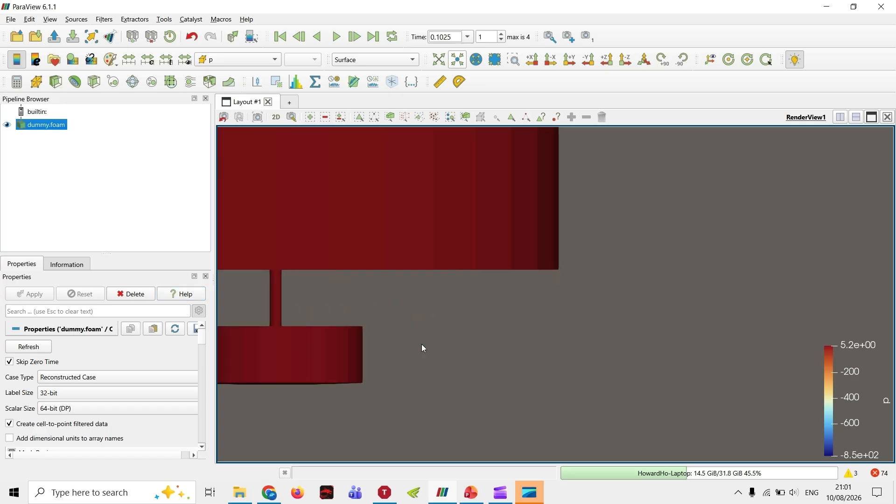
left_click_drag(399, 311, 517, 340)
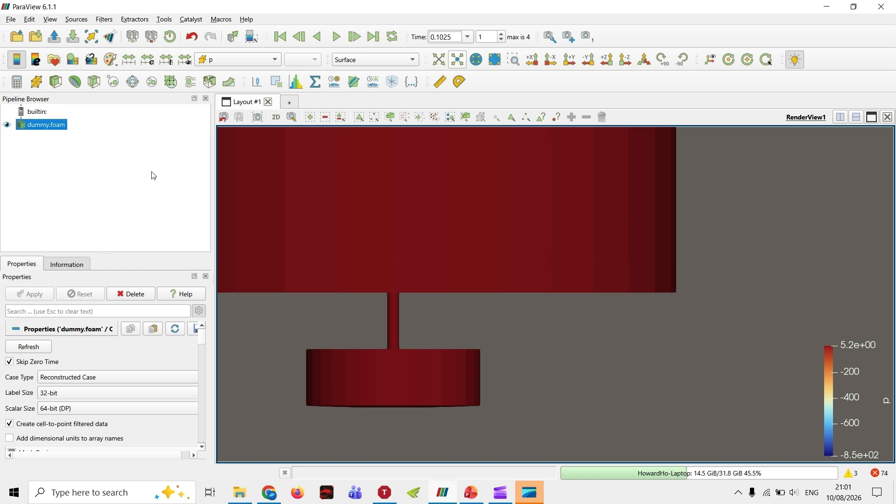
left_click(94, 82)
scroll(70, 396, "down", 3)
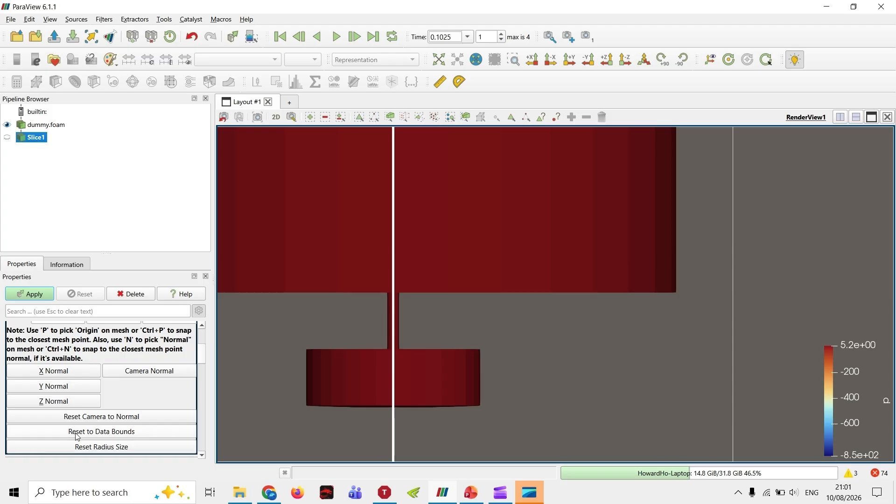
left_click(69, 391)
Step: Set the slice origin's Y coordinate to 0.015, apply the slice and hide its plane
scroll(69, 392, "up", 5)
double_click(120, 405)
type("0")
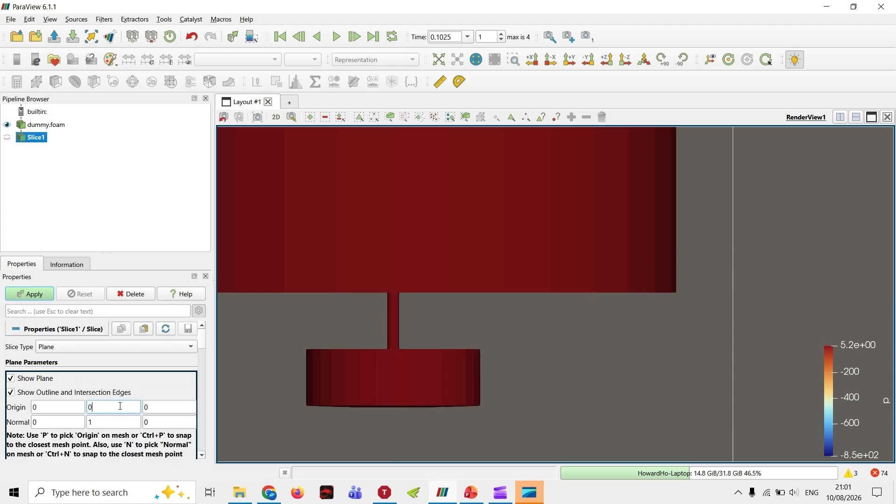
type(".015")
key("Return")
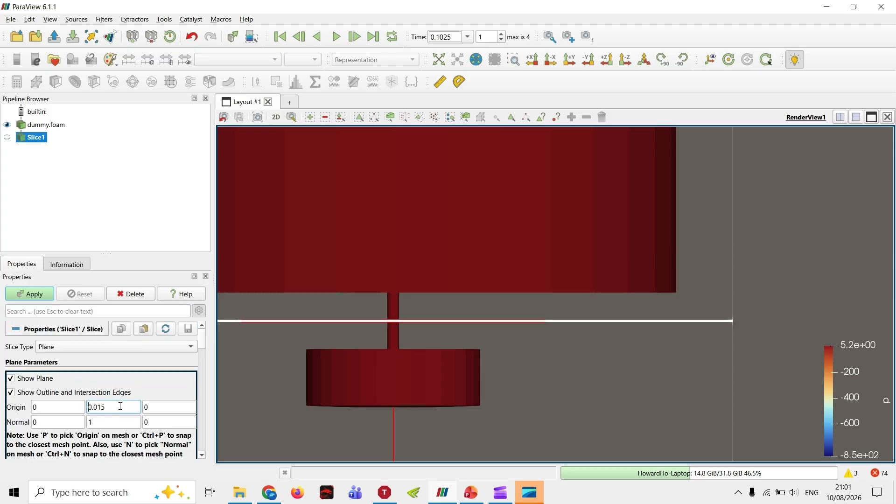
left_click(33, 292)
left_click(31, 378)
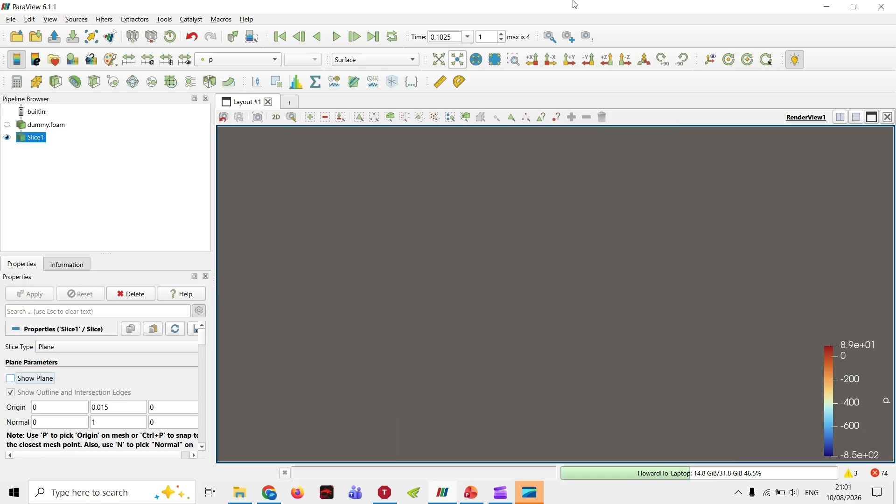
Step: Show the slice in isometric view as Surface With Edges, colored by the Y component of the cell data U
left_click(644, 59)
scroll(587, 328, "up", 5)
middle_click_drag(587, 327, 426, 306)
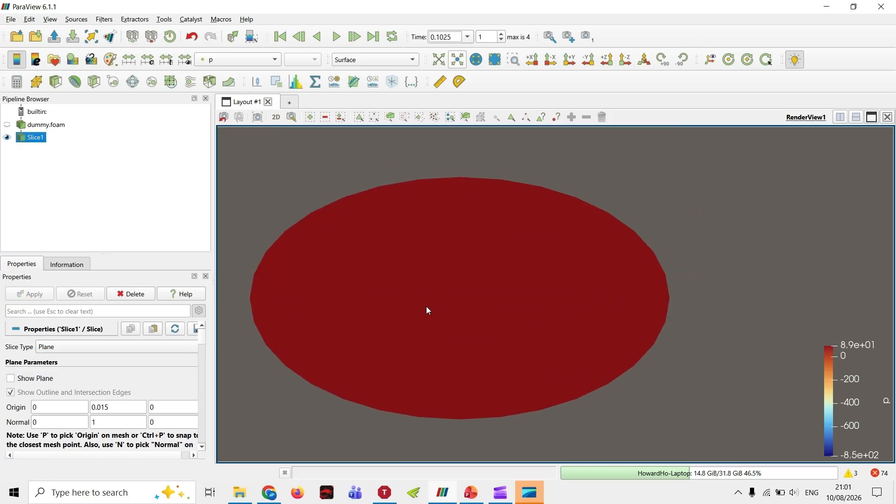
left_click(399, 60)
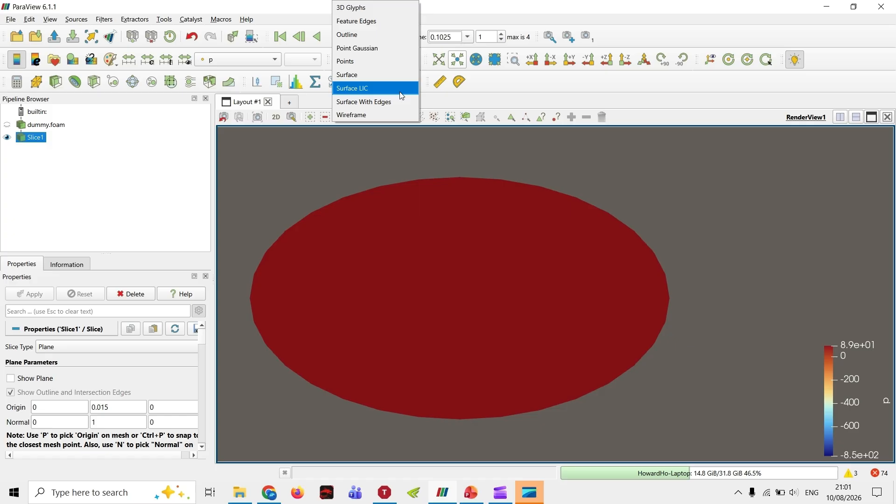
left_click(373, 102)
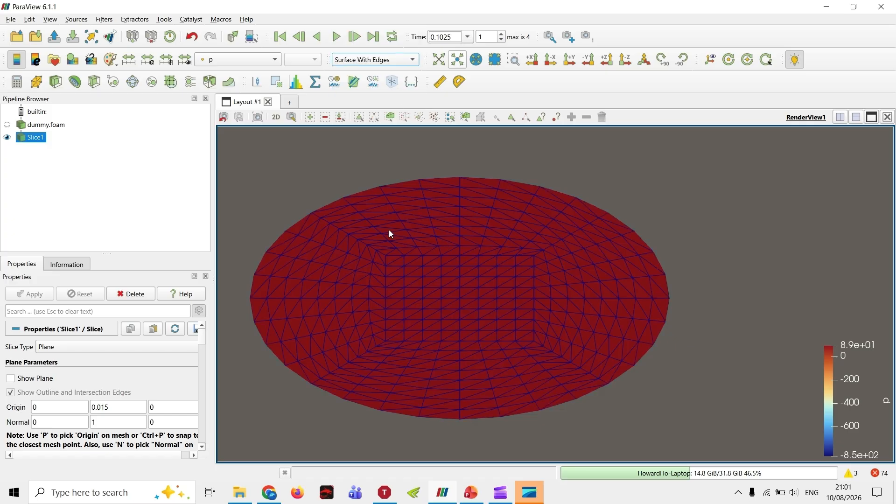
left_click(237, 59)
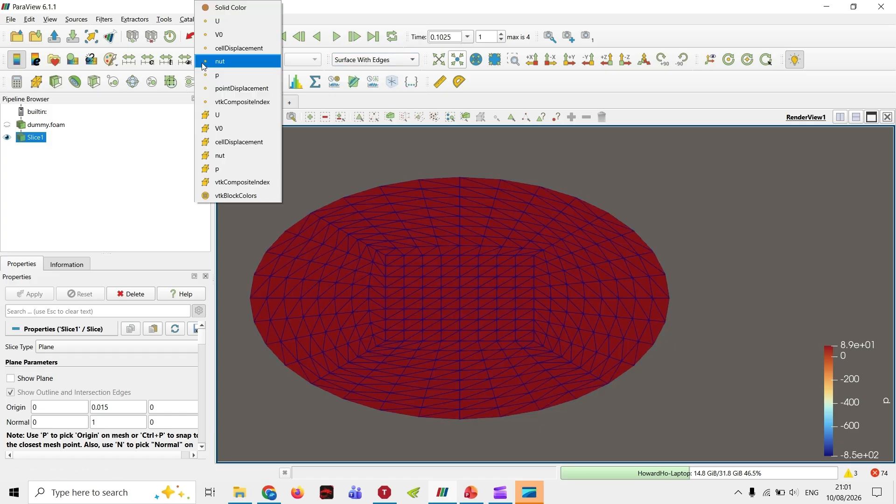
left_click(232, 117)
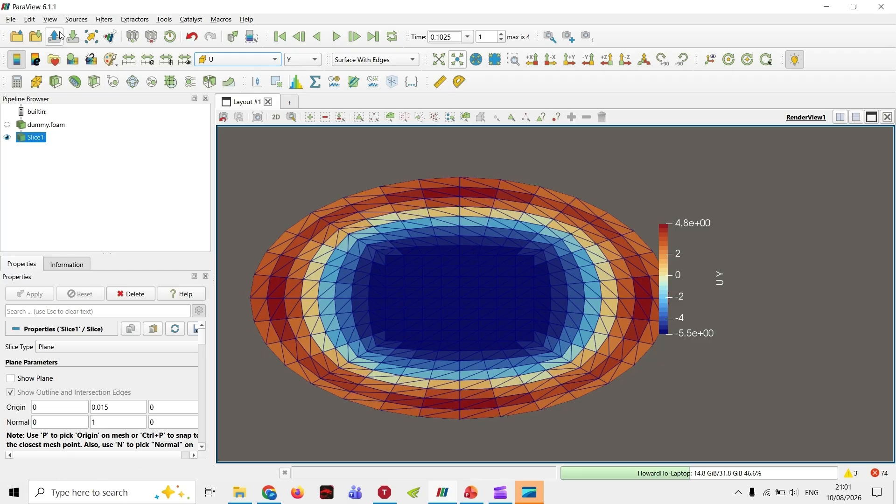
Step: Search the filters for "cell" and add a Cell Size filter to Slice1
left_click(105, 19)
mouse_move(135, 18)
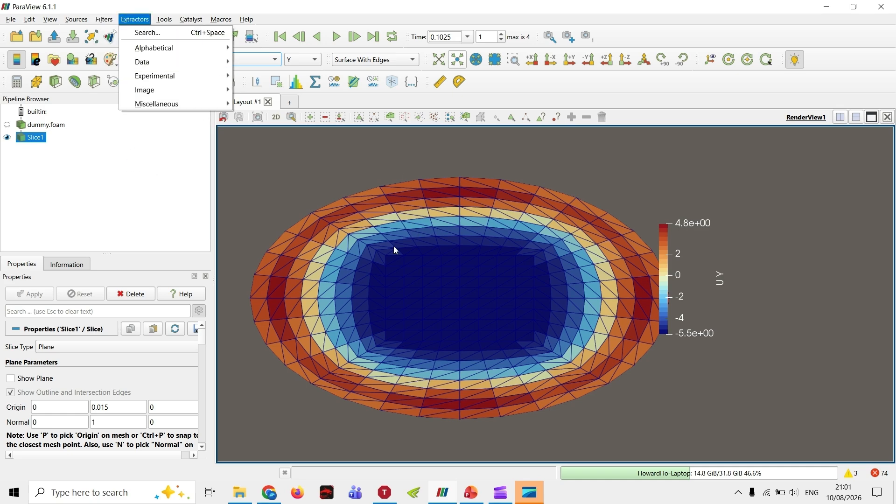
mouse_move(144, 52)
mouse_move(104, 19)
left_click(120, 34)
type("ce")
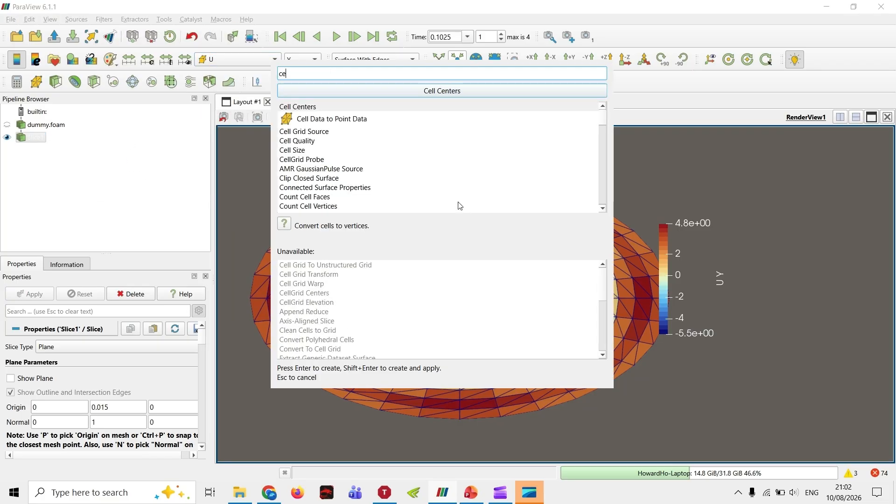
type("ll")
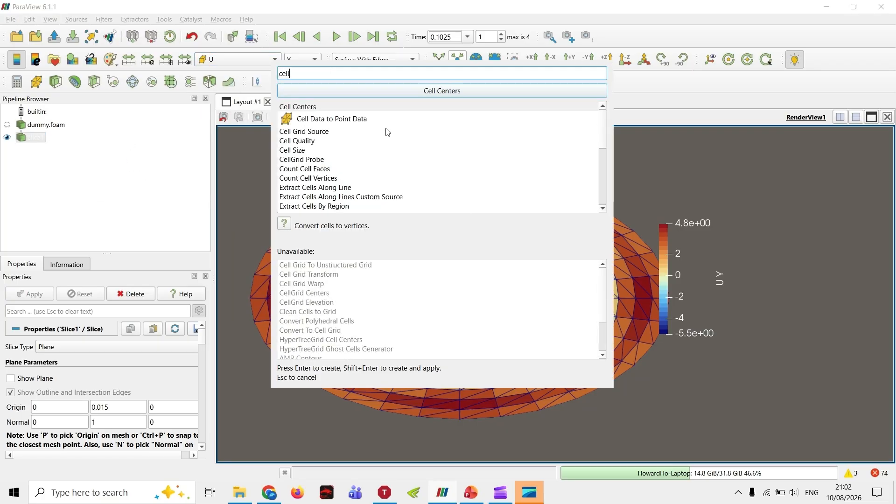
left_click(302, 150)
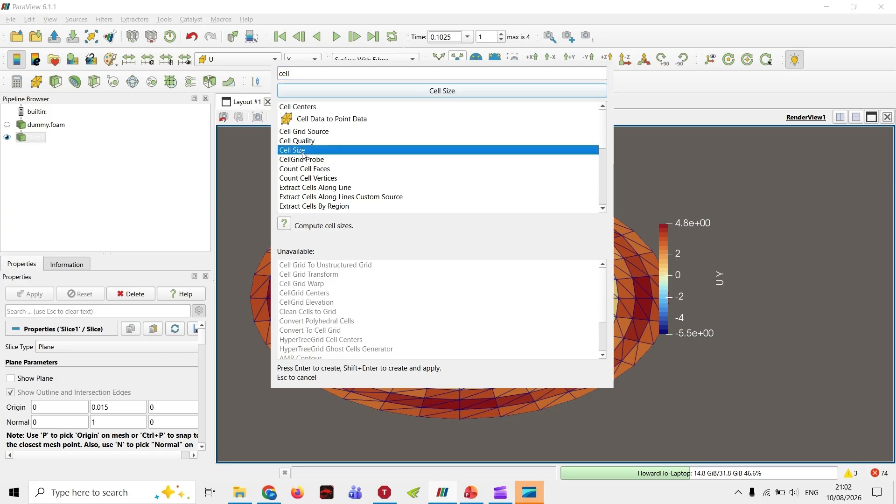
left_click(412, 92)
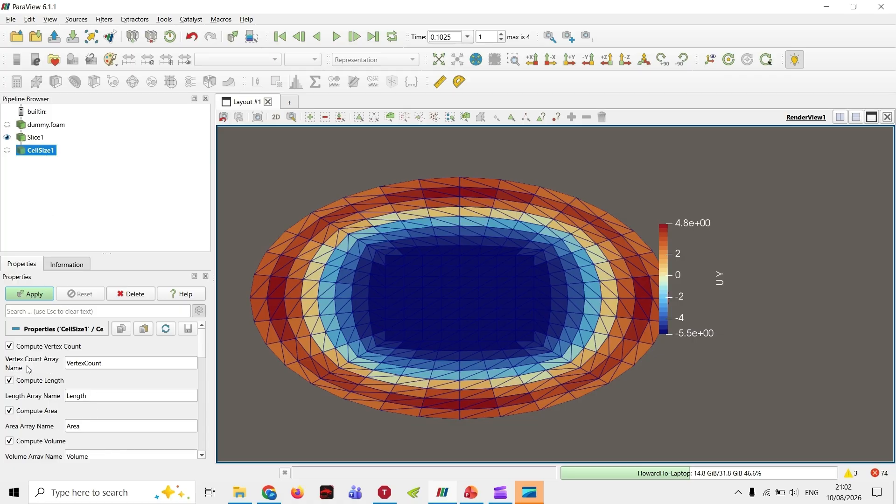
Step: Turn off vertex count, length and volume computation for CellSize1, leaving only area, and apply the filter
left_click(26, 347)
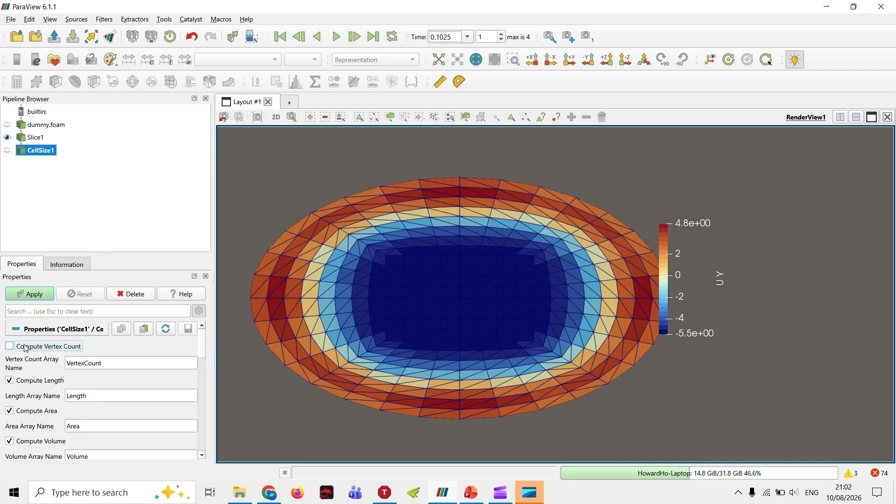
left_click(29, 381)
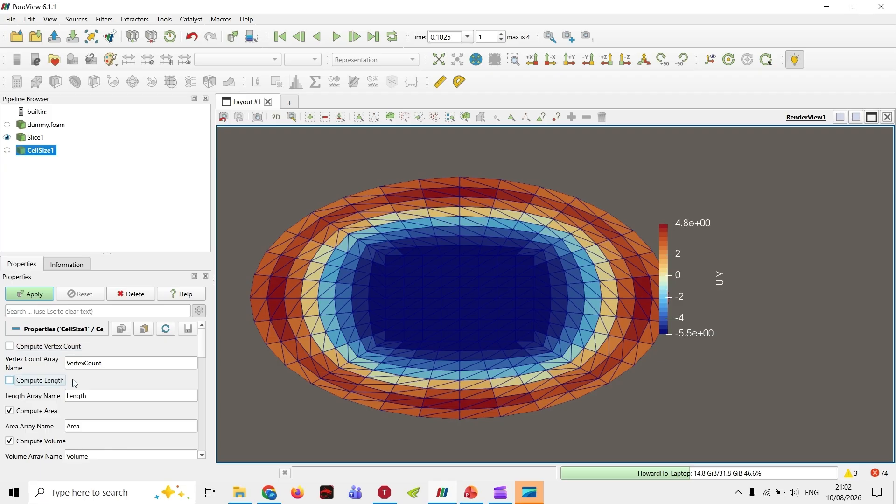
scroll(28, 389, "down", 1)
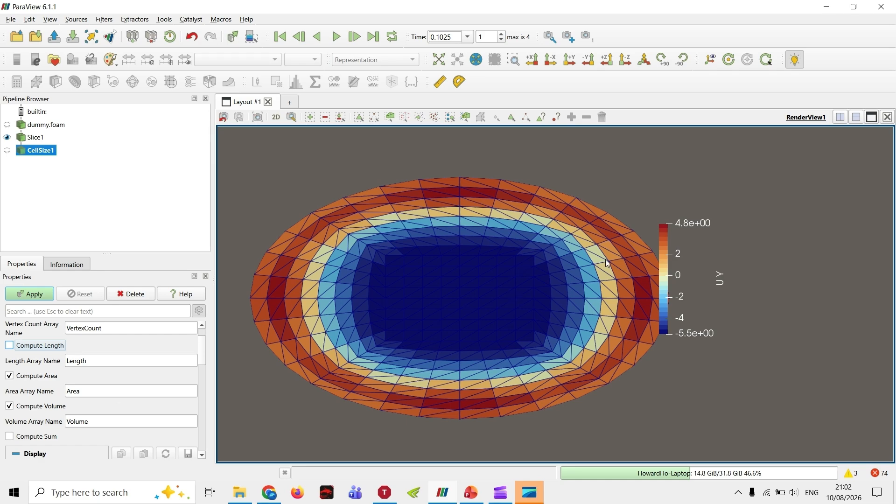
left_click(14, 406)
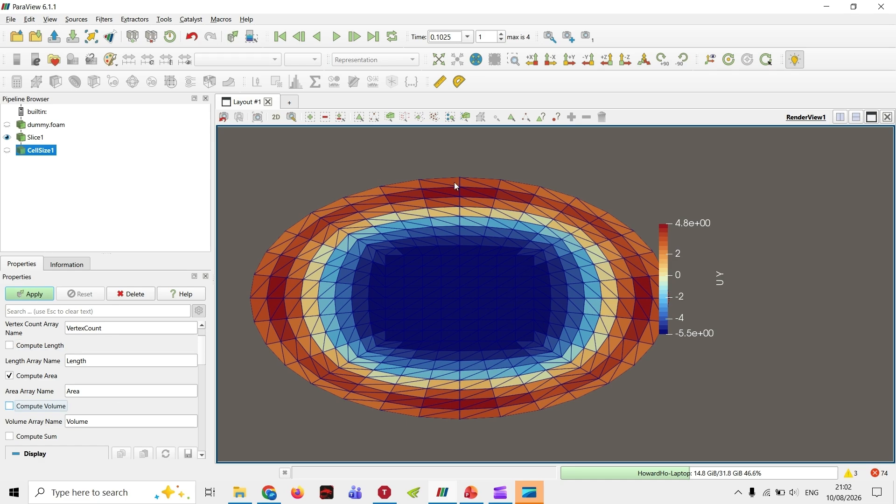
left_click(35, 294)
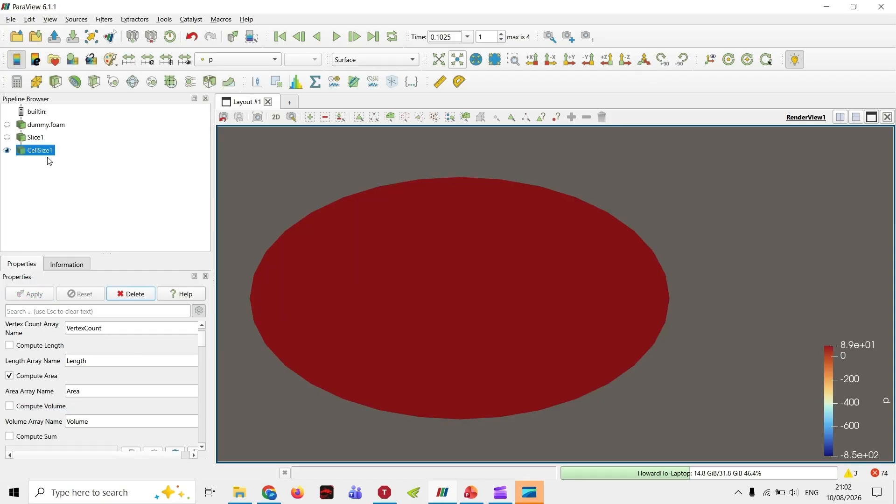
Step: Color CellSize1 by the Area cell data and inspect the distribution across the slice
left_click(242, 58)
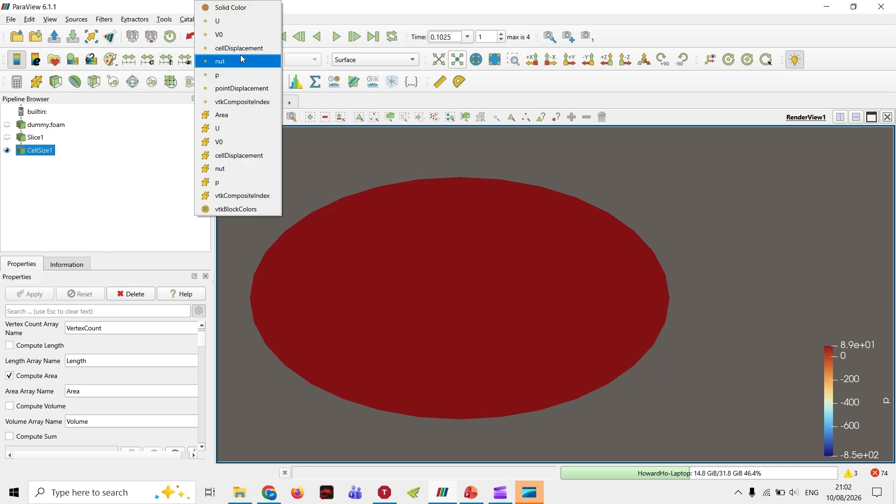
left_click(223, 117)
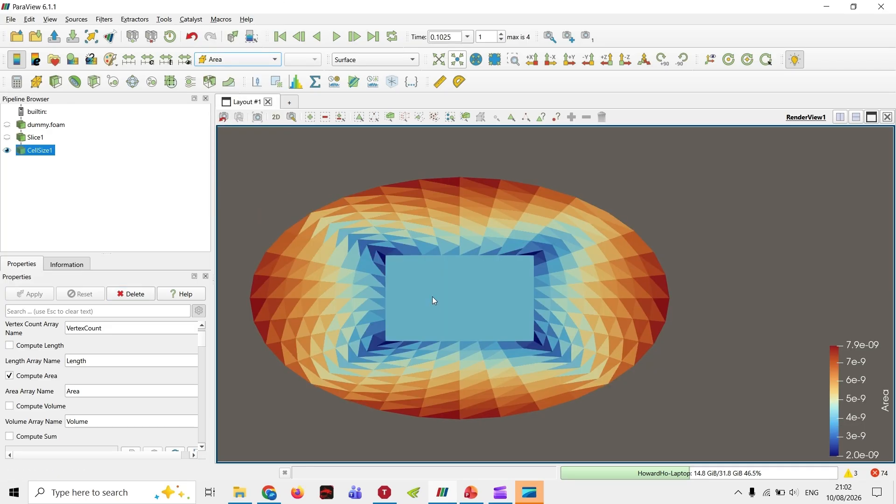
scroll(434, 296, "up", 5)
scroll(435, 298, "down", 8)
scroll(455, 282, "up", 5)
scroll(500, 298, "down", 3)
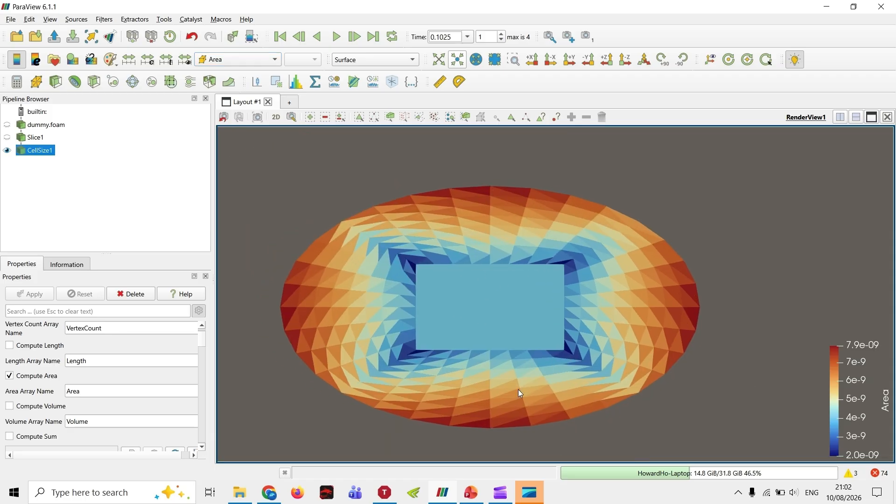
Step: Add a Calculator filter to CellSize1 and set its attribute type to Cell Data
left_click(17, 82)
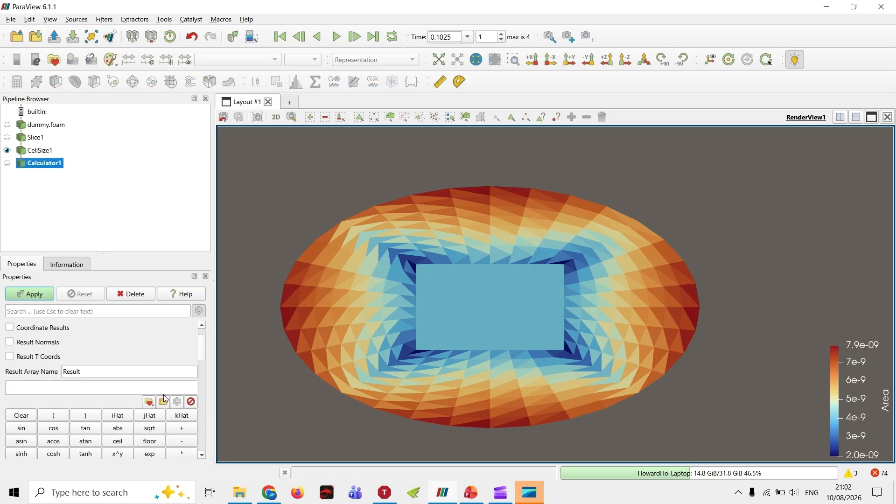
scroll(81, 389, "up", 1)
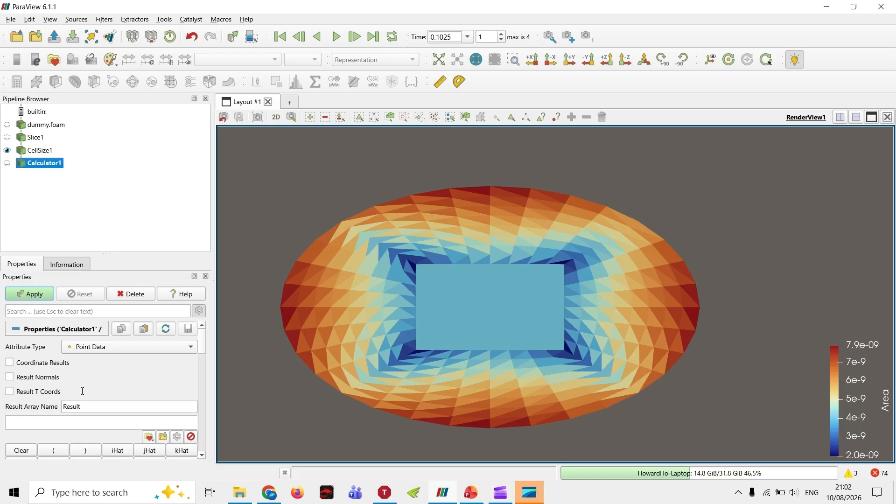
scroll(83, 381, "down", 2)
scroll(87, 357, "up", 1)
scroll(85, 354, "up", 1)
left_click(88, 347)
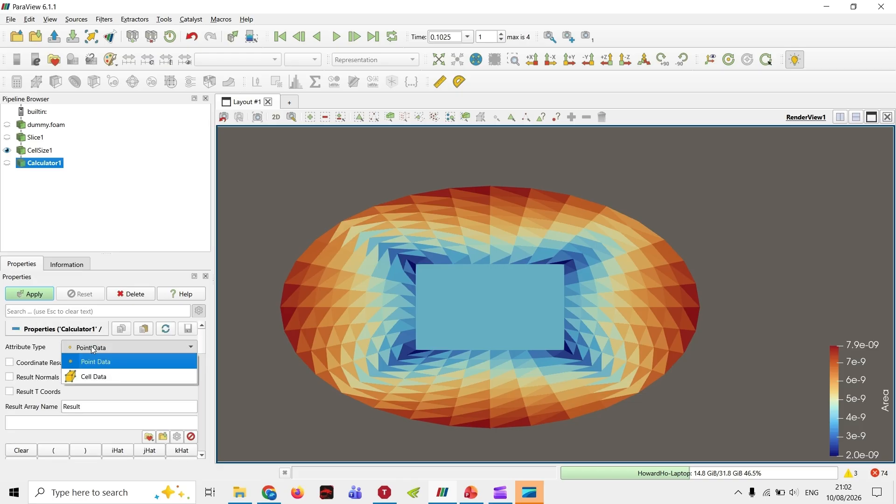
left_click(95, 374)
Step: Build the Calculator expression Area*U_Y from the available scalars
scroll(89, 373, "down", 1)
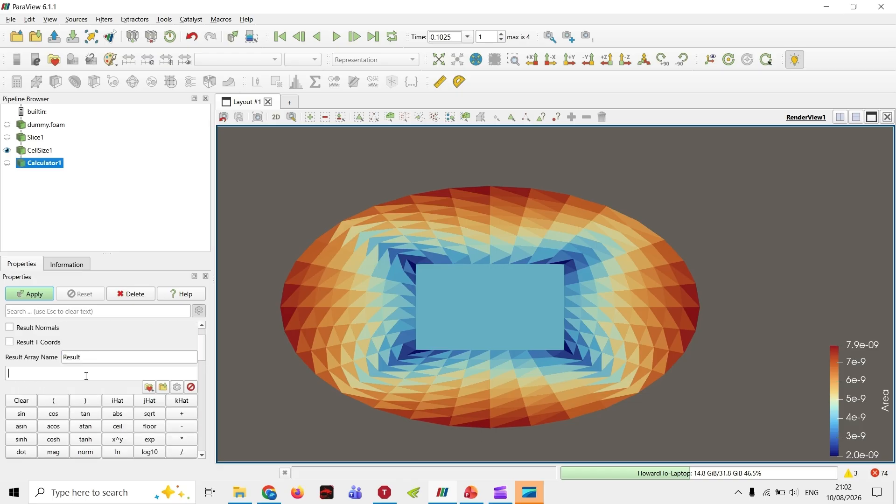
scroll(85, 375, "down", 1)
left_click(81, 431)
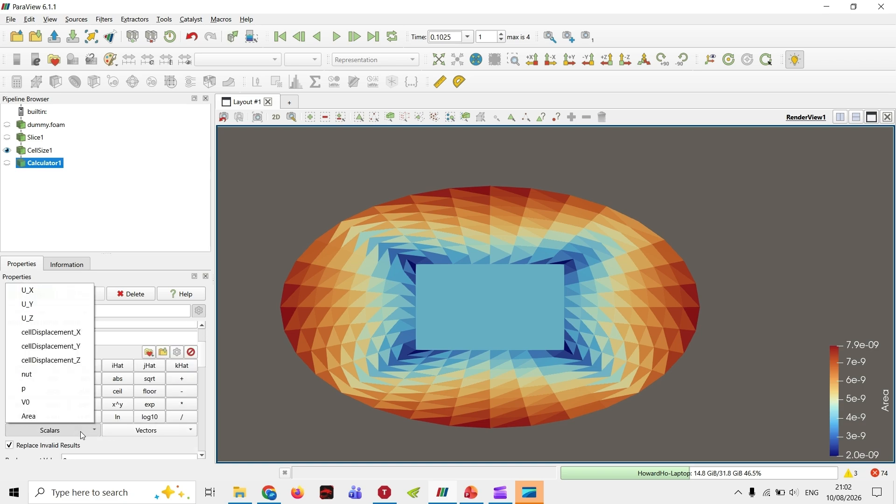
left_click(29, 416)
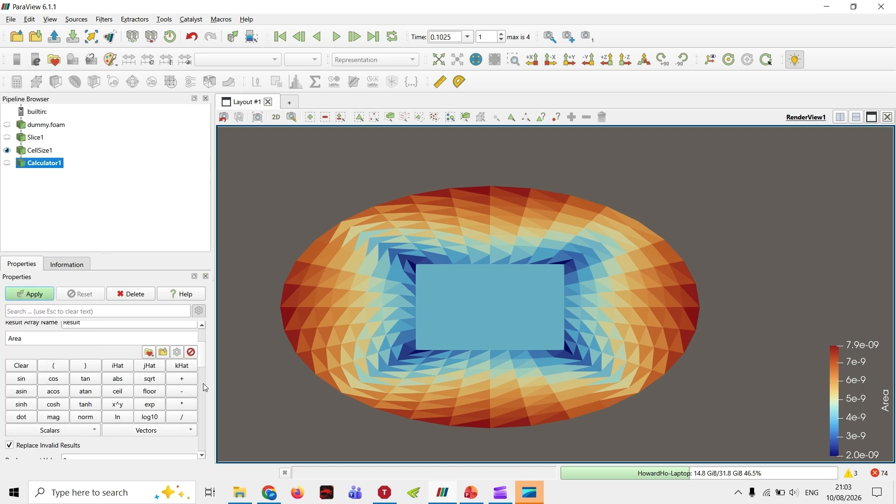
left_click(181, 404)
left_click(66, 428)
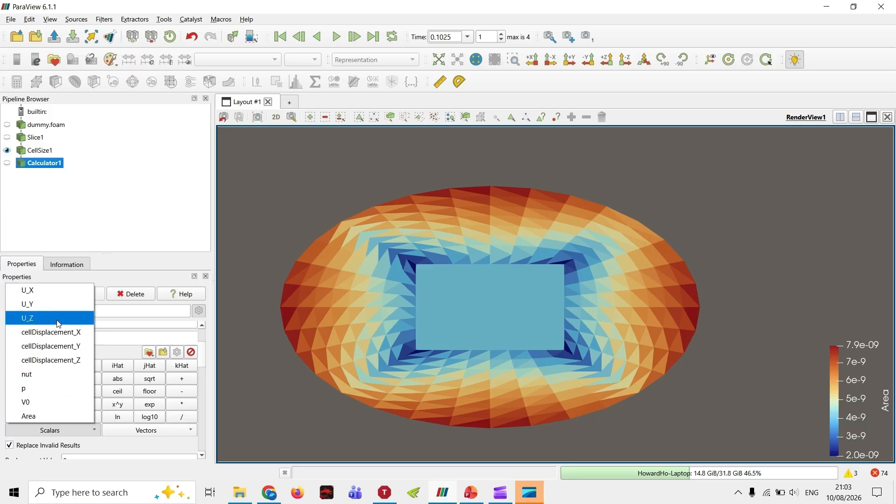
left_click(28, 304)
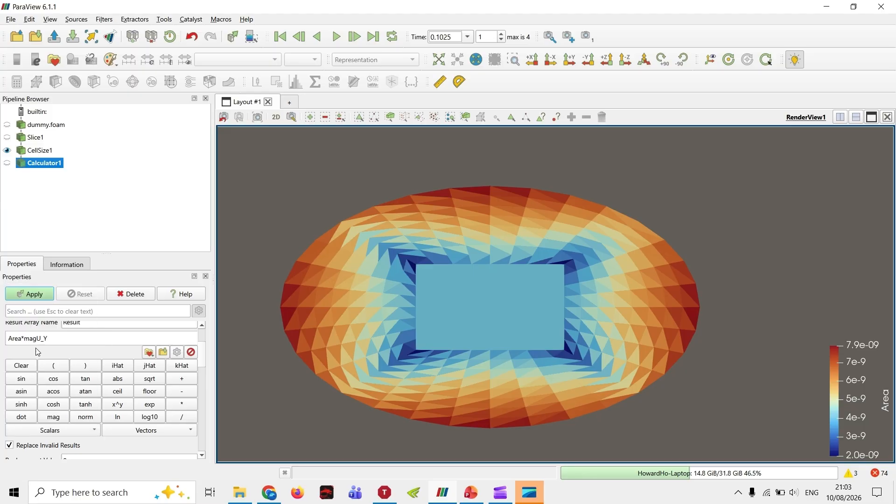
key("BackSpace")
key("BackSpace")
key("BackSpace")
Step: Name the Calculator's result array local_V_dot and apply the filter
scroll(75, 340, "up", 3)
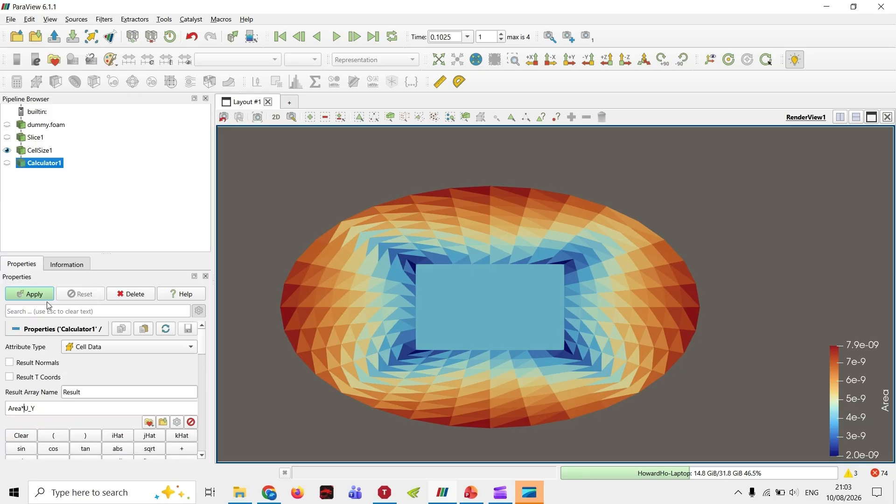
double_click(89, 394)
type("local_V_dot")
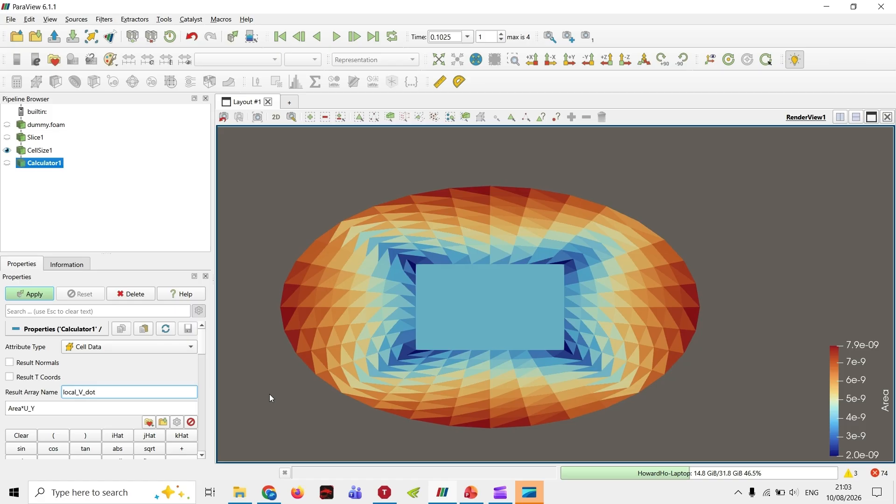
left_click(10, 297)
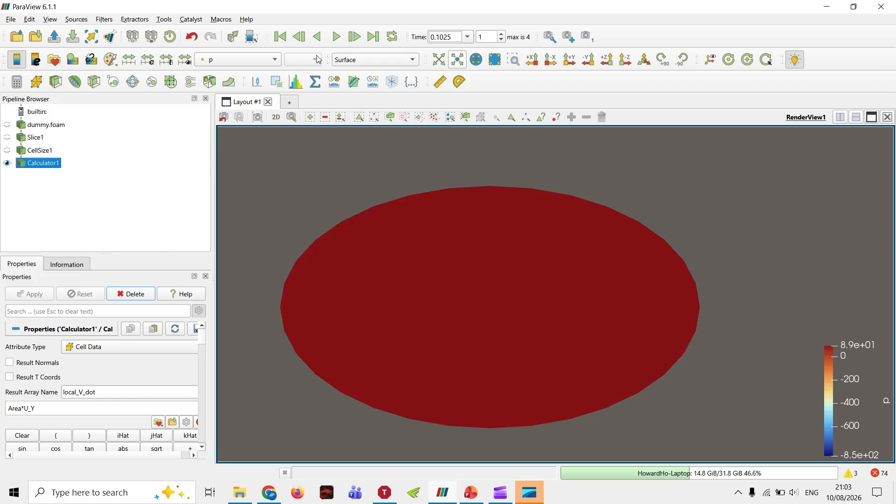
Step: Color Calculator1 by the local_V_dot cell data and rescale the colors to the visible data range
left_click(223, 61)
left_click(241, 169)
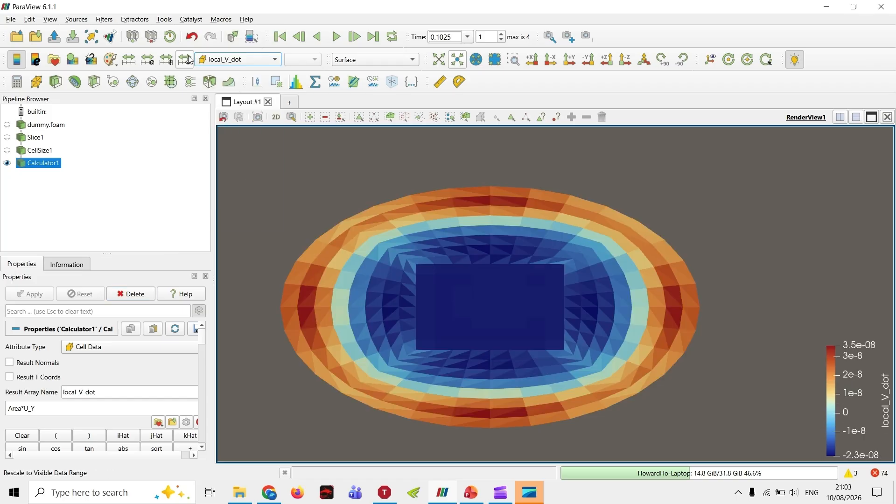
left_click(189, 57)
right_click_drag(484, 223, 455, 262)
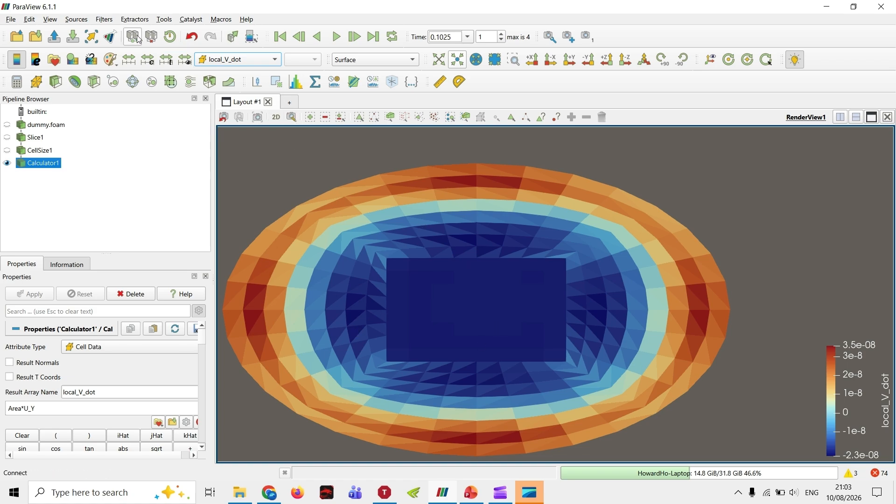
Step: Search the filters for "python" and add a Python Calculator filter to Calculator1
left_click(103, 19)
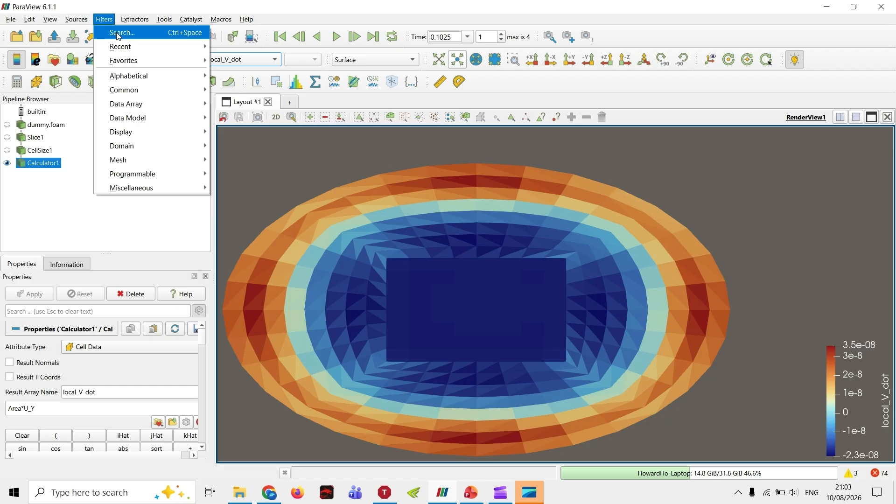
left_click(118, 35)
type("py")
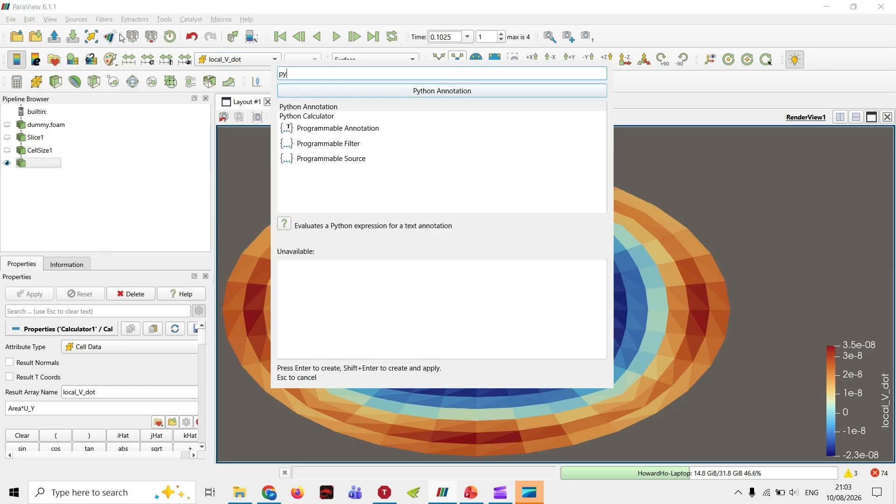
type("thon")
left_click(320, 117)
left_click(379, 91)
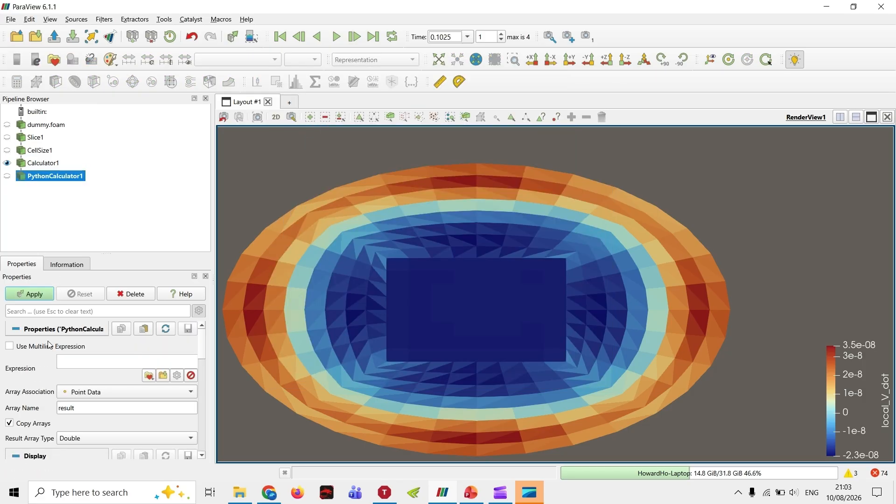
Step: Set the Python Calculator to Cell Data with expression sum(local_V_dot) and array name sum_V_dot, and apply it
left_click(90, 392)
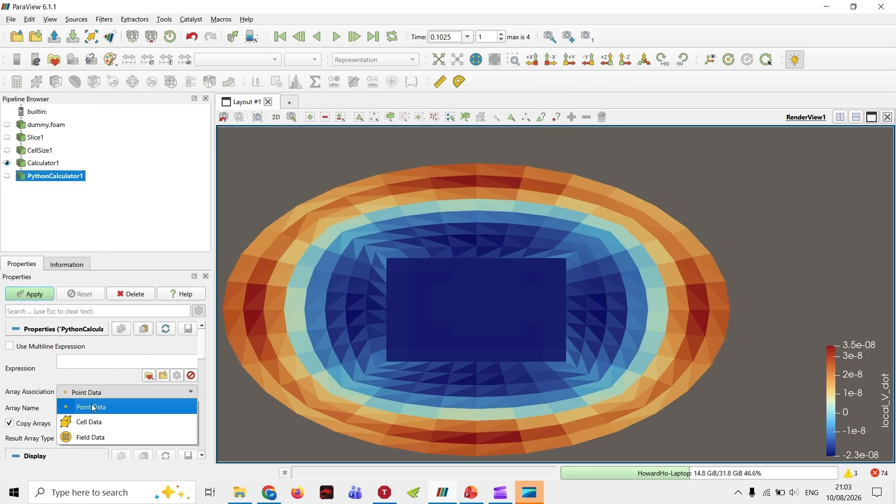
left_click(90, 421)
double_click(92, 407)
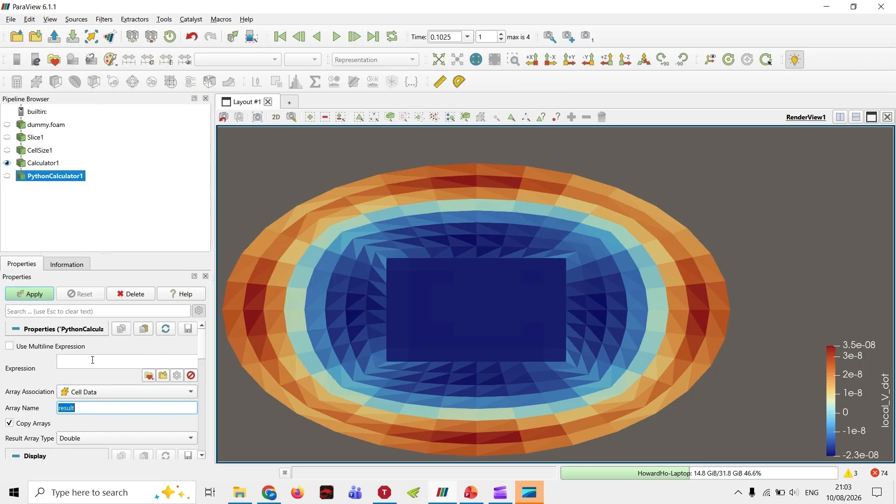
left_click(92, 360)
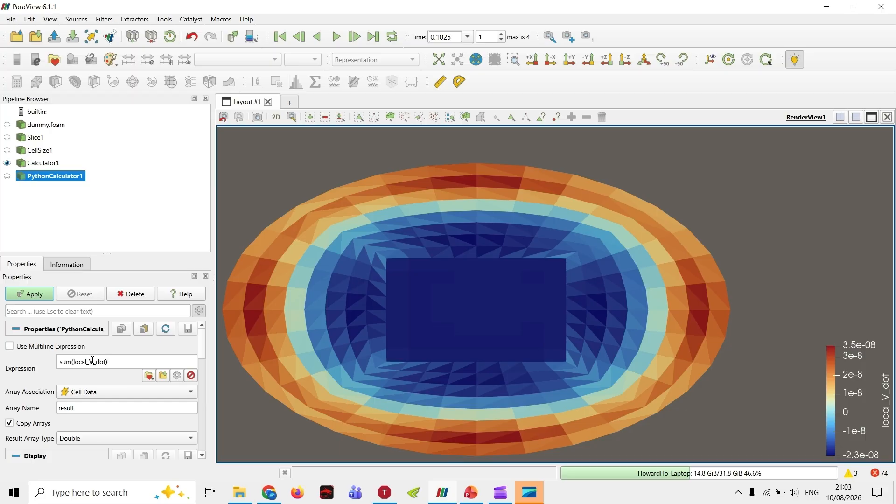
double_click(92, 408)
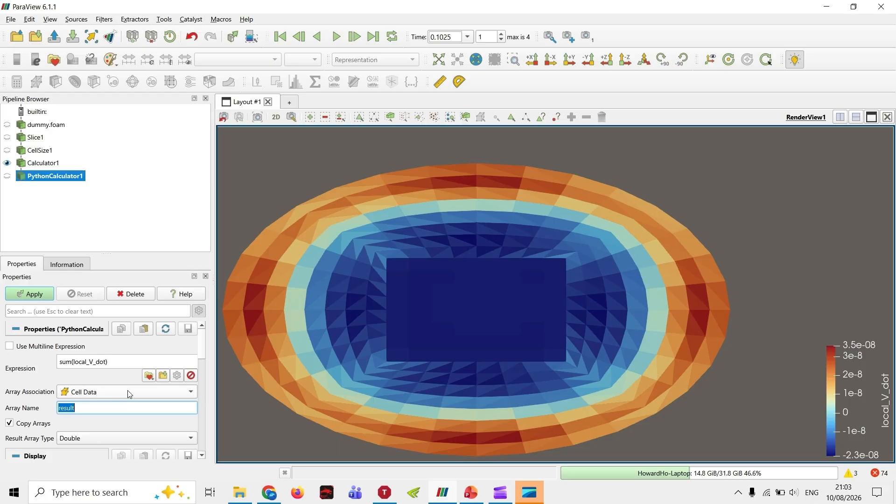
type("su")
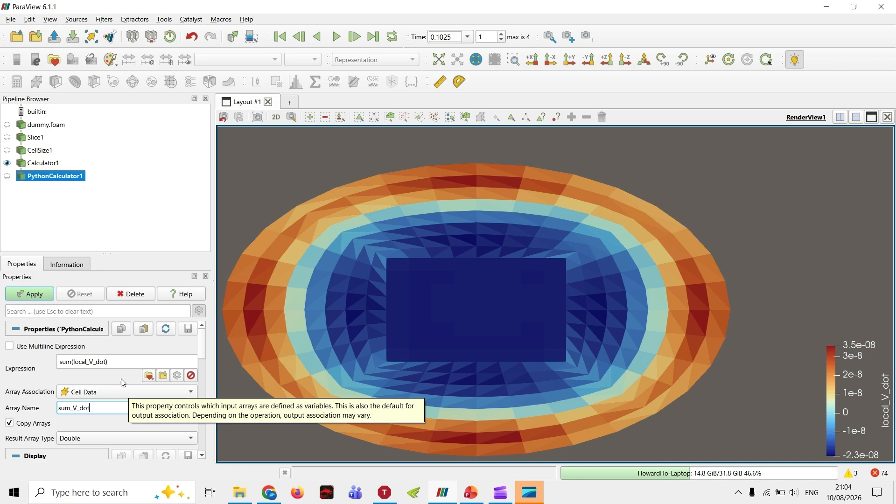
left_click(36, 292)
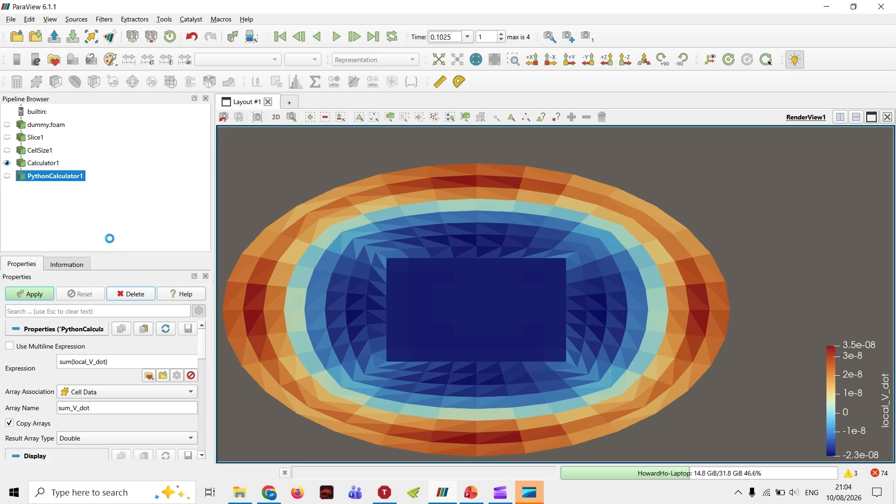
Step: Create a second layout with a SpreadSheet View showing the Cell Data of PythonCalculator1
left_click(291, 105)
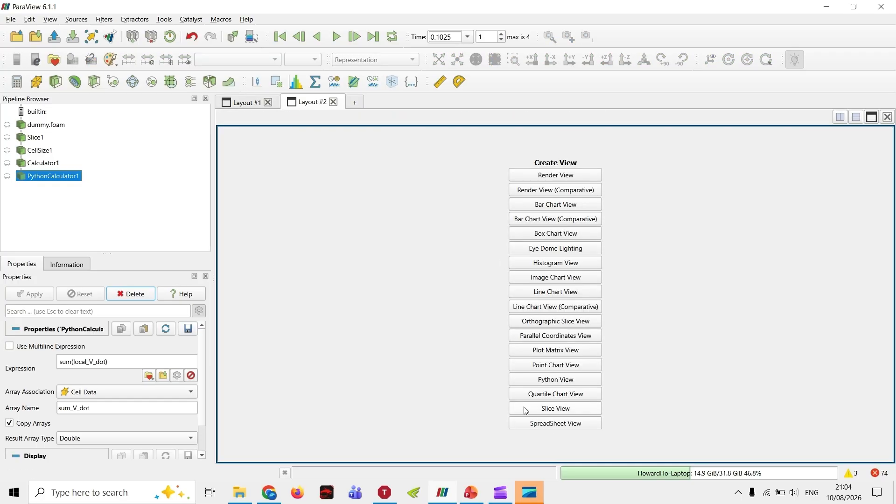
left_click(525, 423)
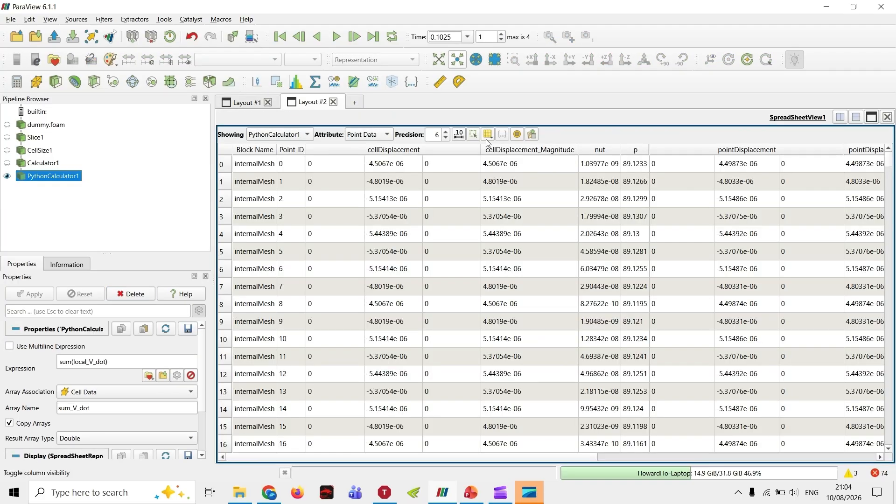
left_click(369, 134)
left_click(375, 148)
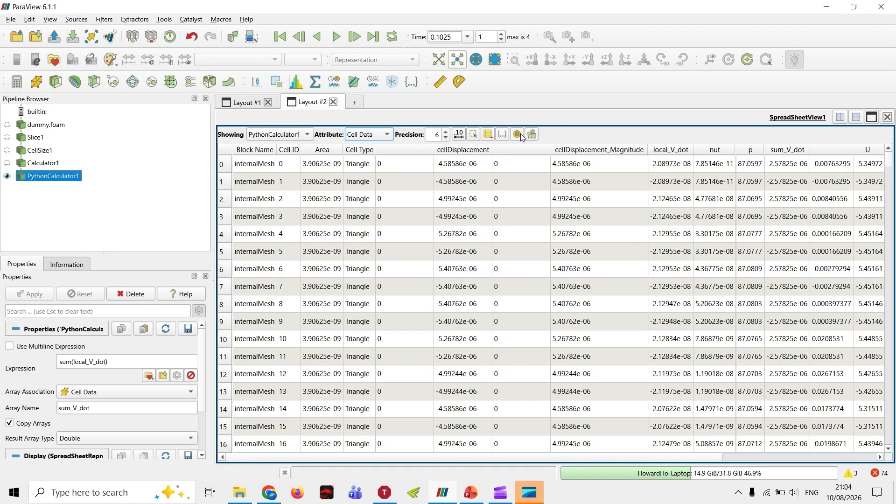
Step: Hide all columns of the PythonCalculator1 spreadsheet
left_click(488, 135)
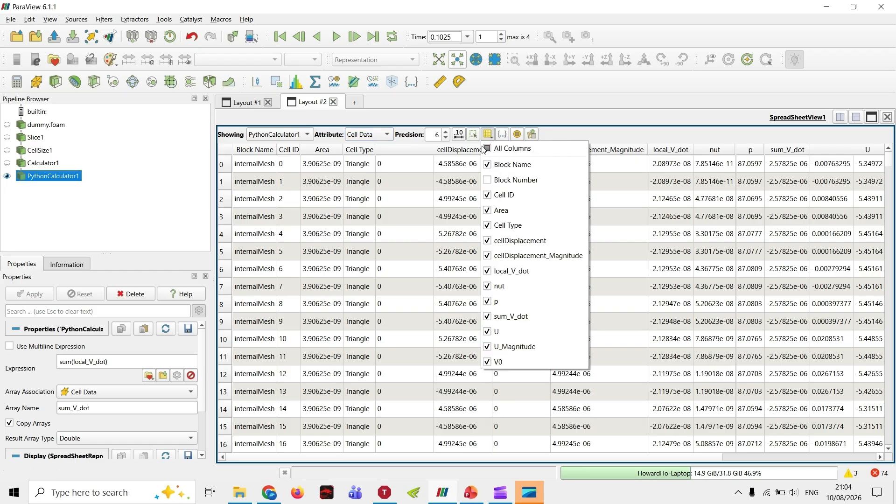
left_click(488, 135)
left_click(488, 136)
left_click(491, 147)
left_click(490, 146)
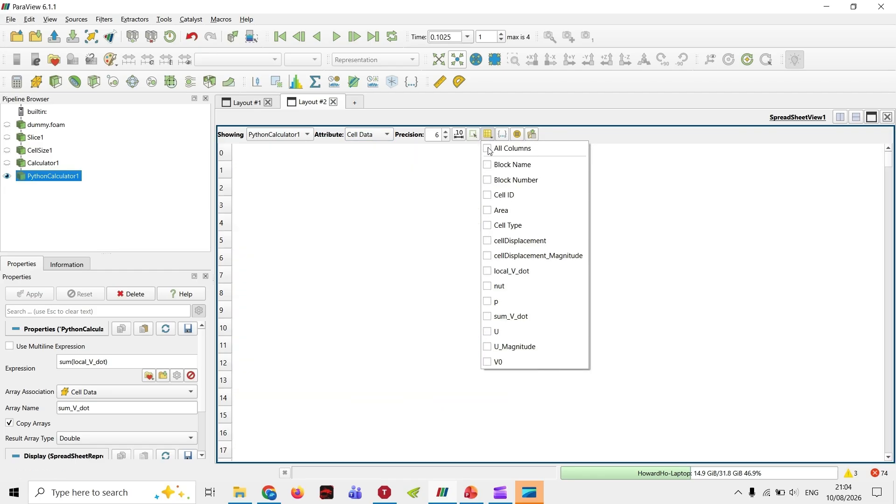
Step: Show only the local_V_dot and sum_V_dot columns in the PythonCalculator1 spreadsheet
left_click(487, 271)
left_click(487, 316)
left_click(384, 216)
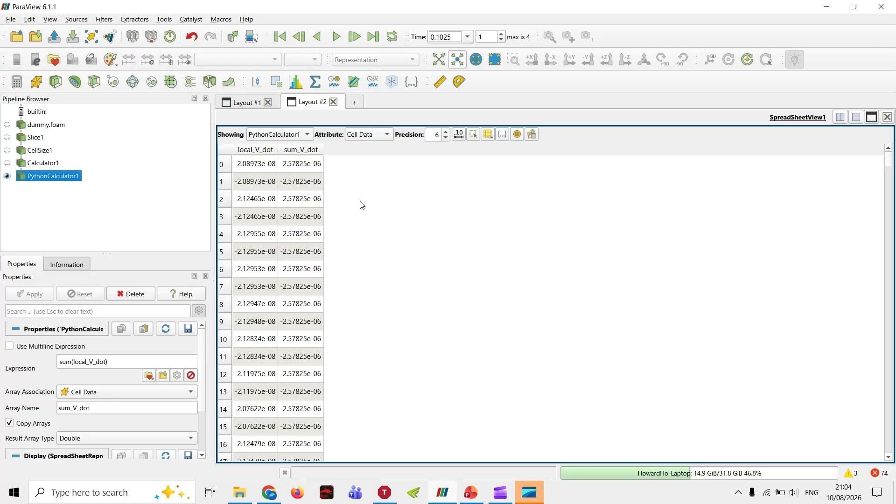
Step: Compare the local_V_dot and sum_V_dot values across the spreadsheet rows and check the list of available time steps
left_click(261, 166)
left_click(262, 186)
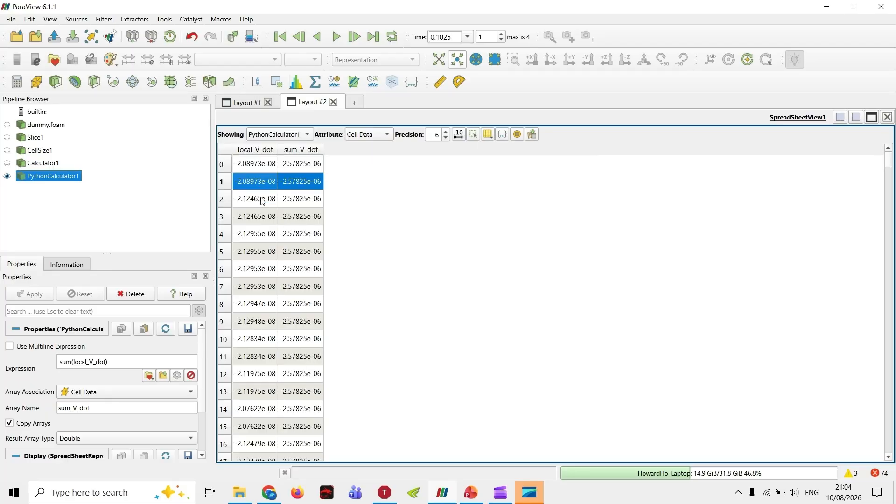
left_click(254, 217)
left_click(258, 237)
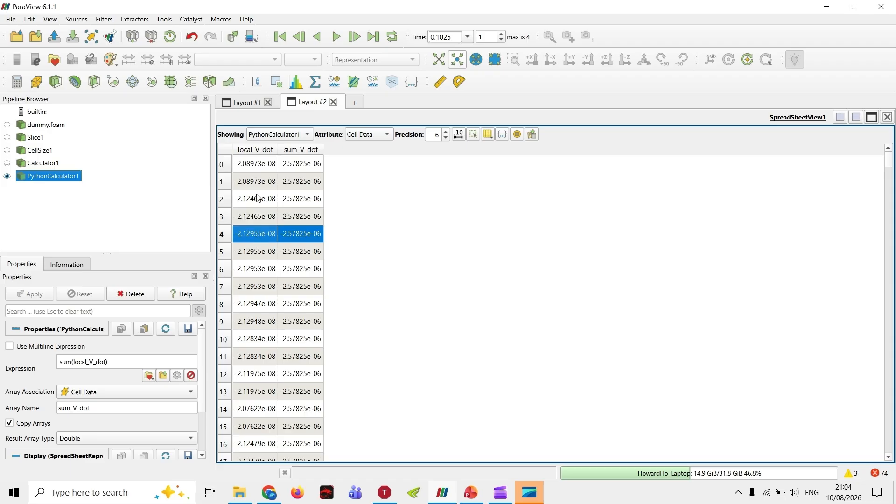
left_click(259, 198)
left_click(261, 270)
left_click(265, 291)
left_click(269, 338)
scroll(270, 368, "down", 5)
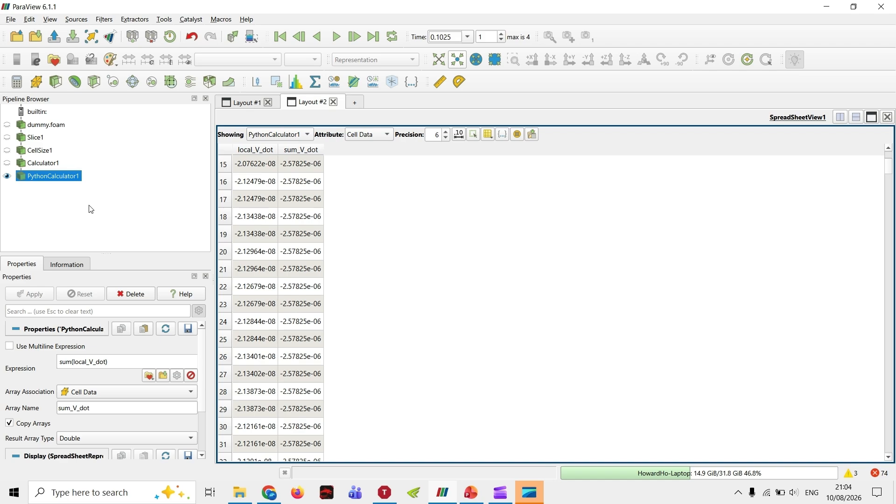
scroll(319, 339, "up", 5)
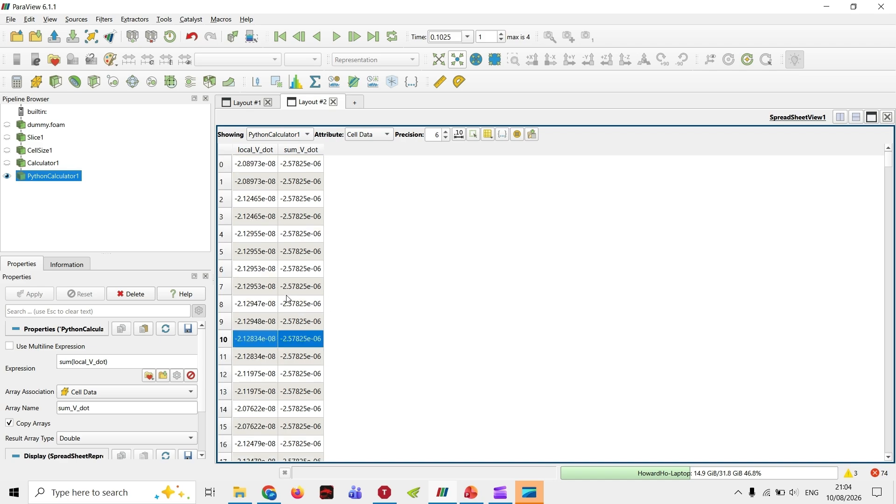
left_click(275, 170)
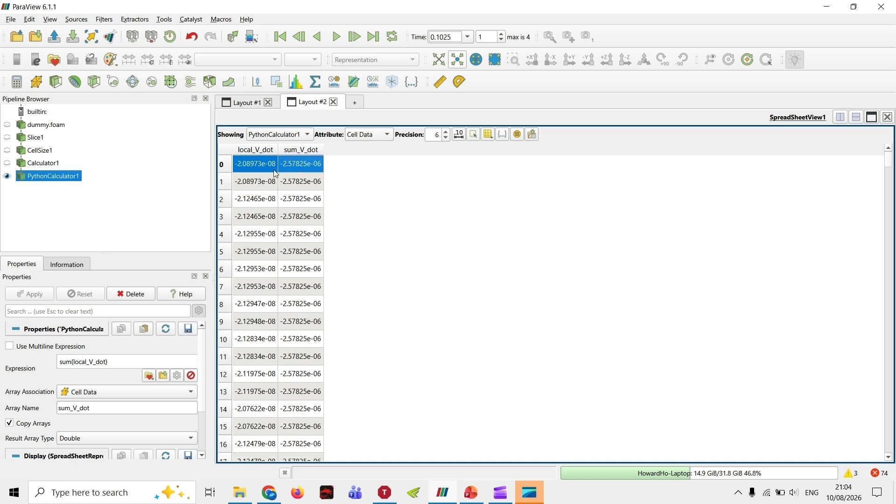
left_click(302, 205)
left_click(307, 341)
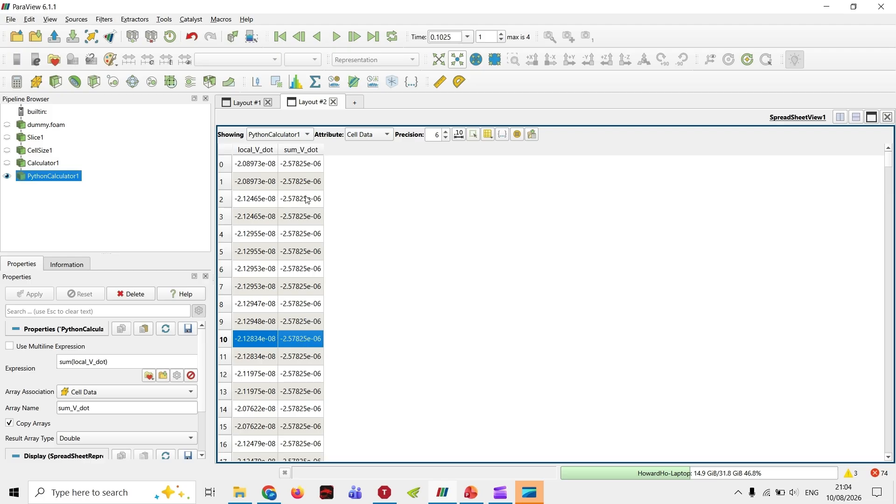
left_click(306, 169)
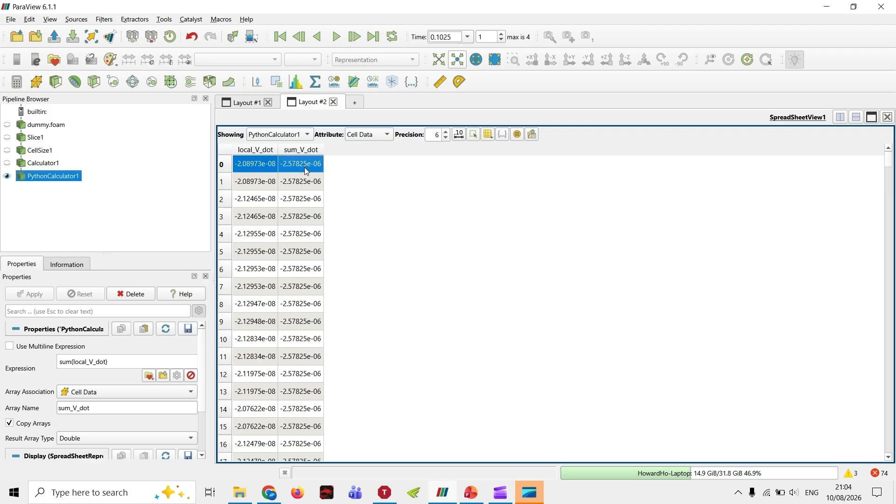
left_click(467, 37)
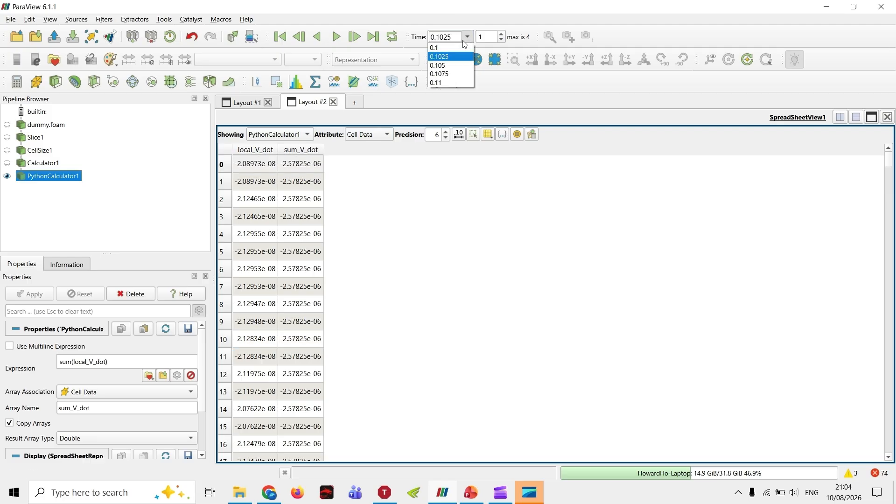
left_click(486, 18)
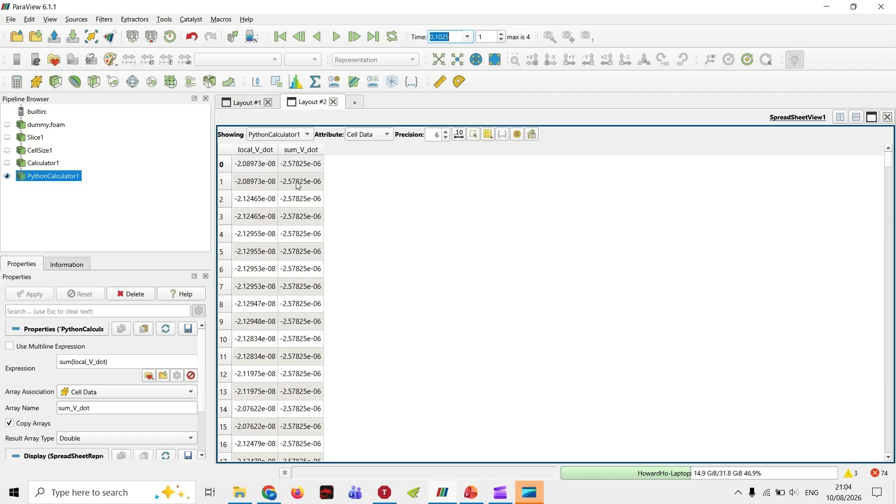
Step: Plot the selection of spreadsheet row 0 over time with Plot Selection Over Time, displaying it in a new third layout
left_click(305, 165)
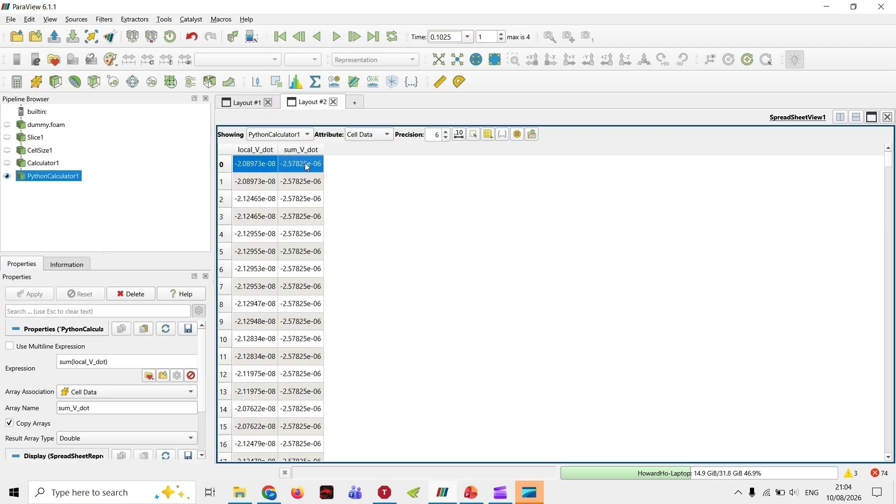
left_click(374, 84)
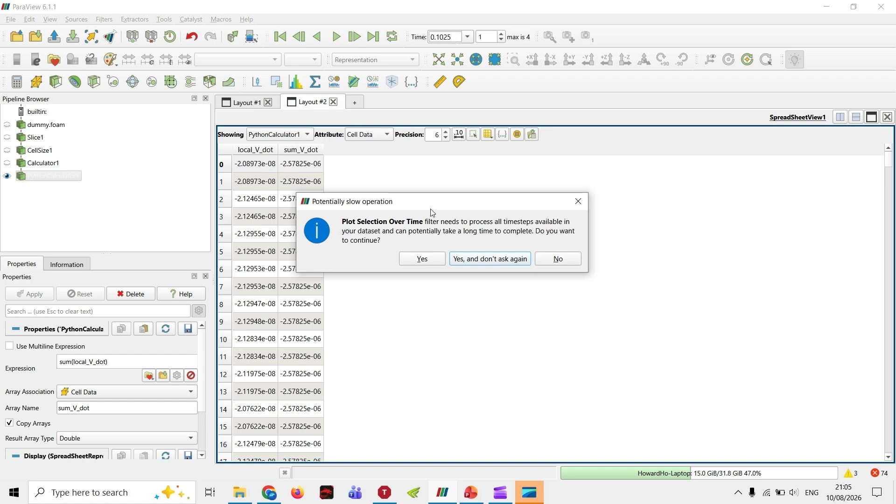
left_click(421, 260)
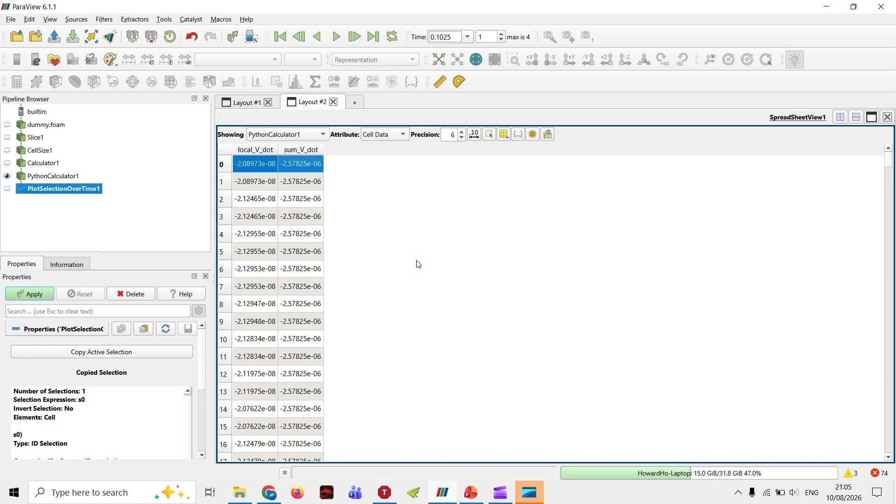
left_click(354, 102)
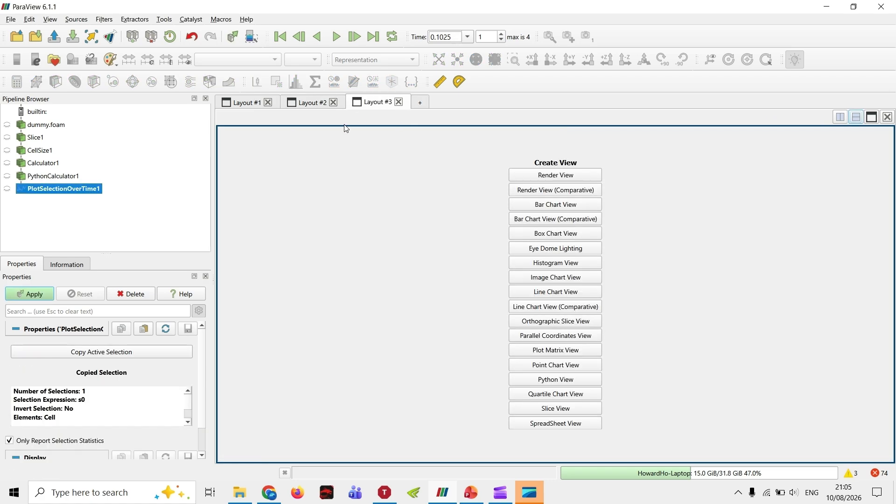
left_click(41, 299)
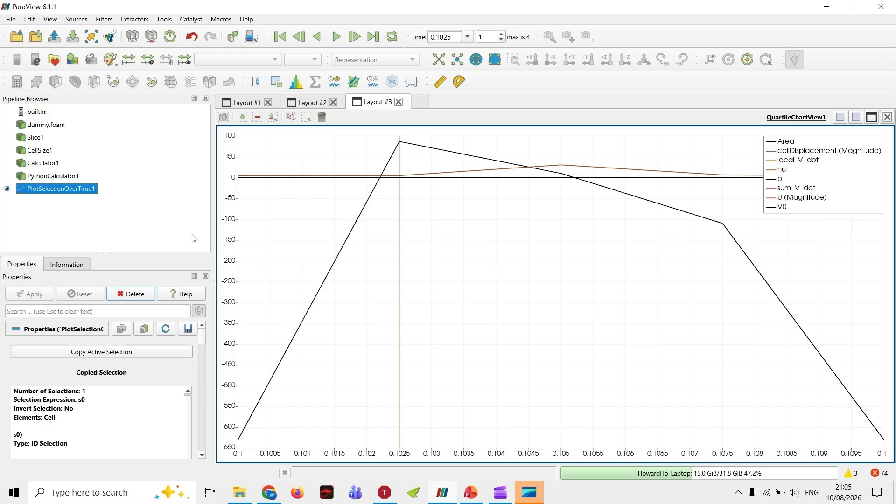
Step: Turn off all series of the time plot and enable only sum_V_dot
scroll(140, 397, "down", 5)
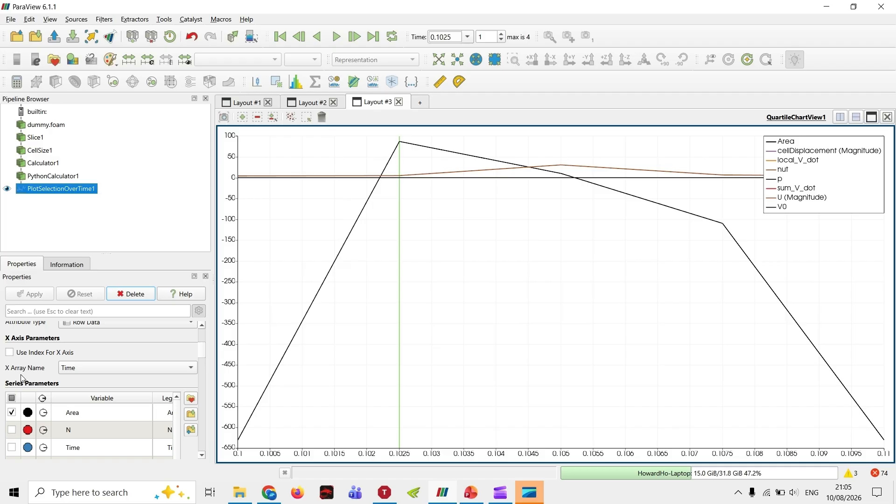
scroll(21, 378, "down", 1)
left_click(12, 363)
left_click(12, 363)
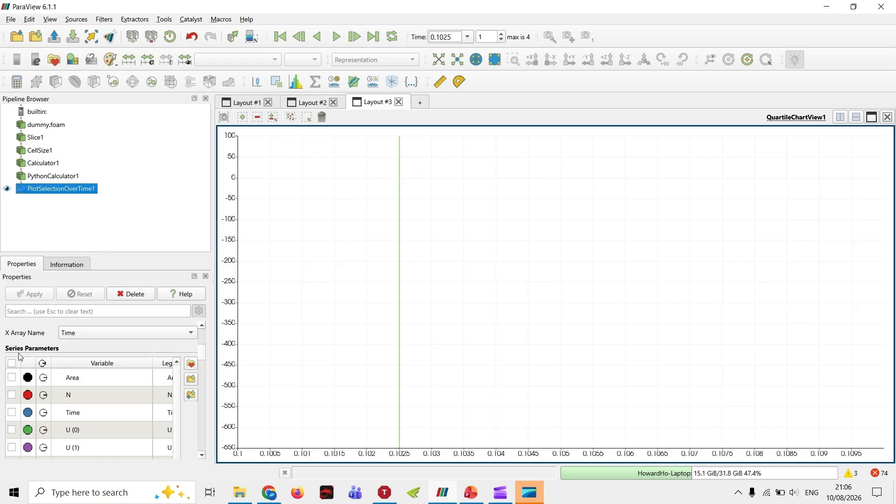
scroll(18, 354, "down", 3)
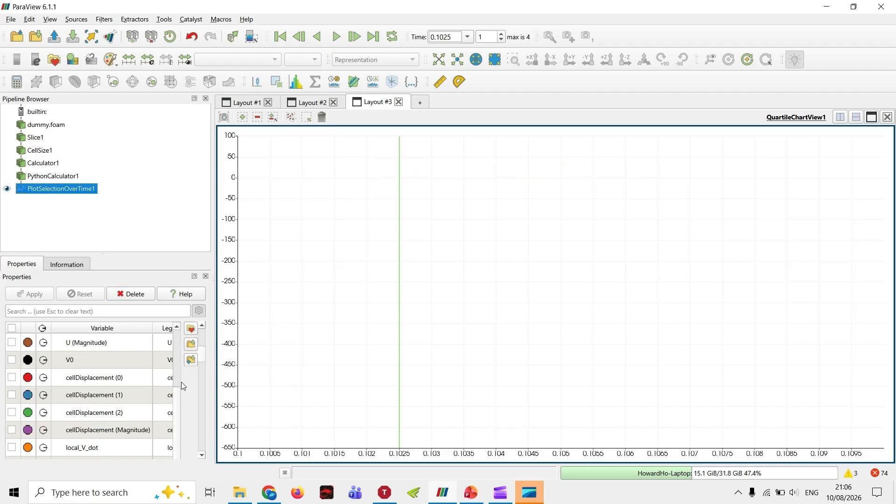
scroll(180, 387, "up", 2)
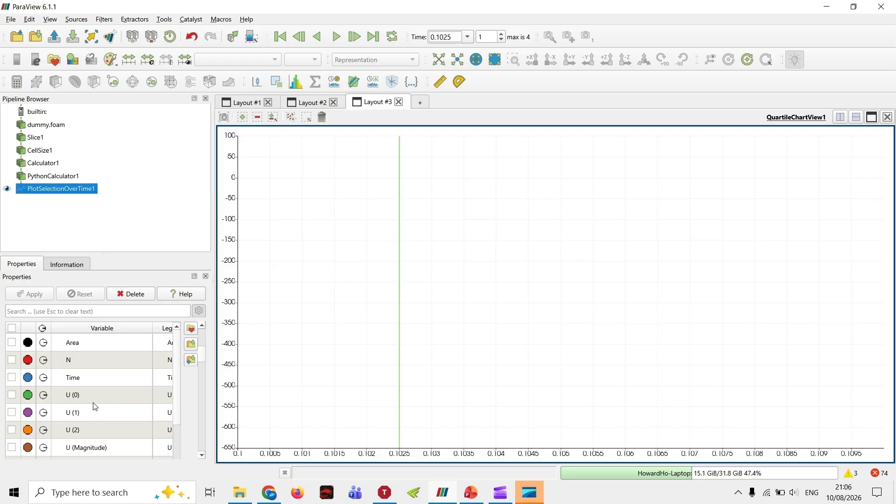
scroll(56, 397, "down", 2)
scroll(73, 397, "down", 2)
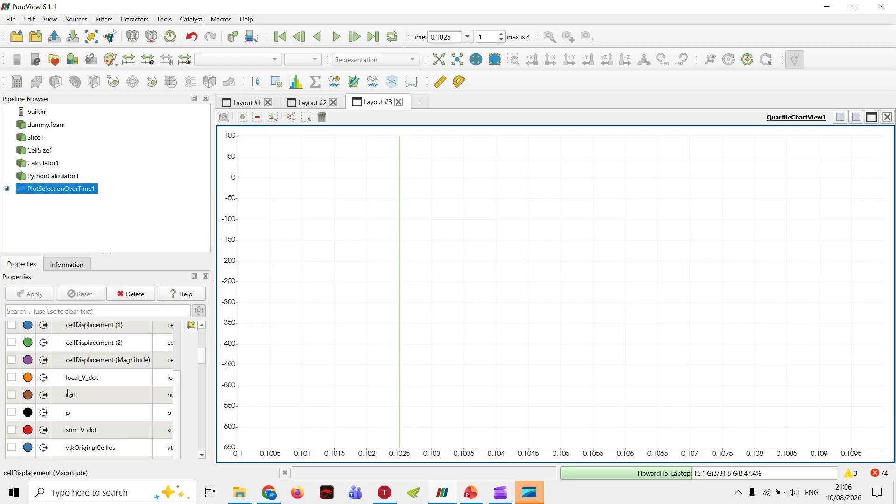
left_click(12, 429)
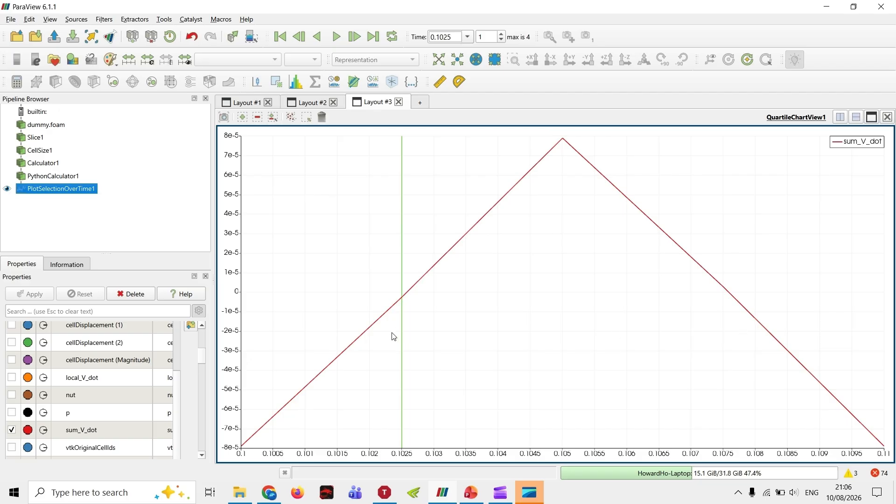
Step: Review the available time steps and the PythonCalculator1 and Calculator1 settings from the first layout, including Calculator1's expression and vector choices
left_click(467, 37)
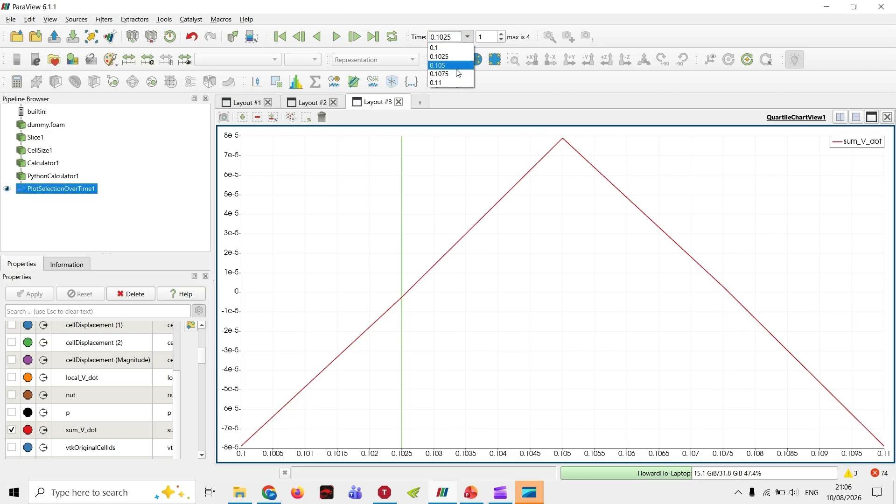
left_click(502, 95)
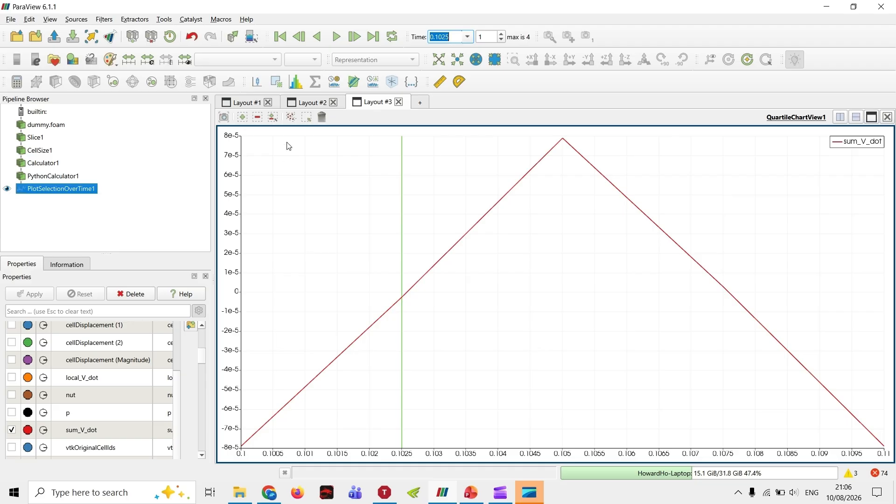
left_click(255, 104)
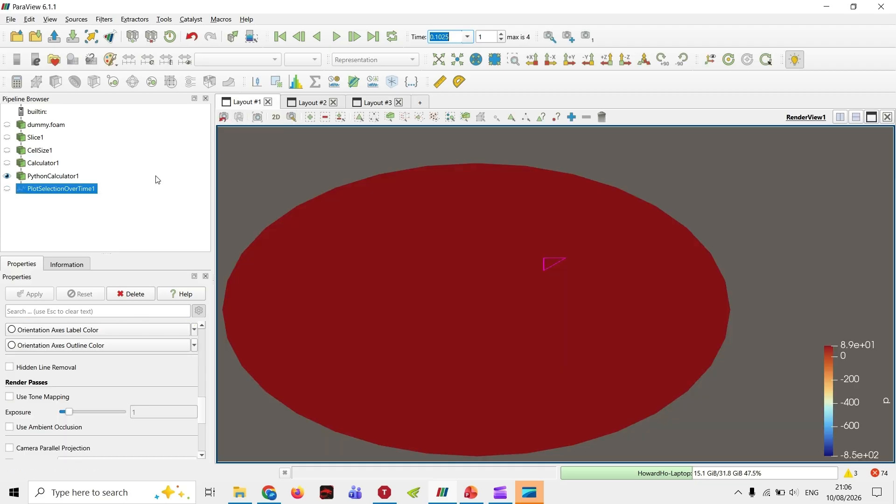
left_click(46, 176)
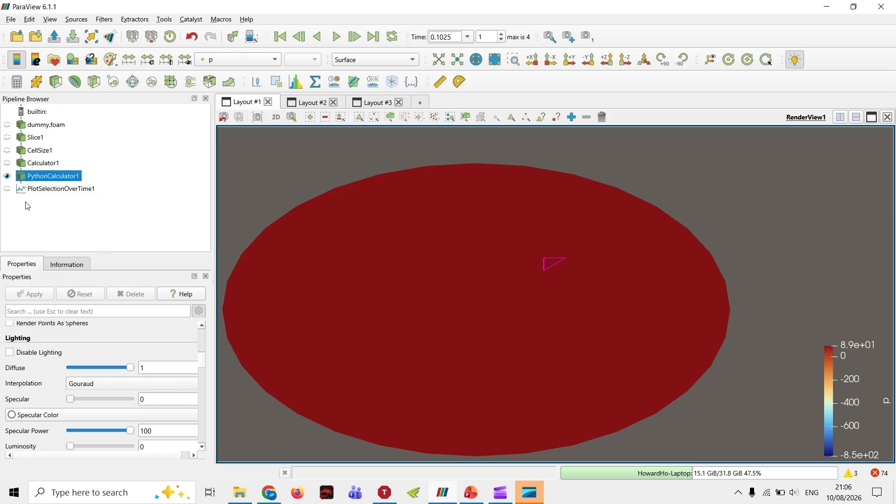
scroll(132, 346, "up", 5)
scroll(143, 359, "up", 3)
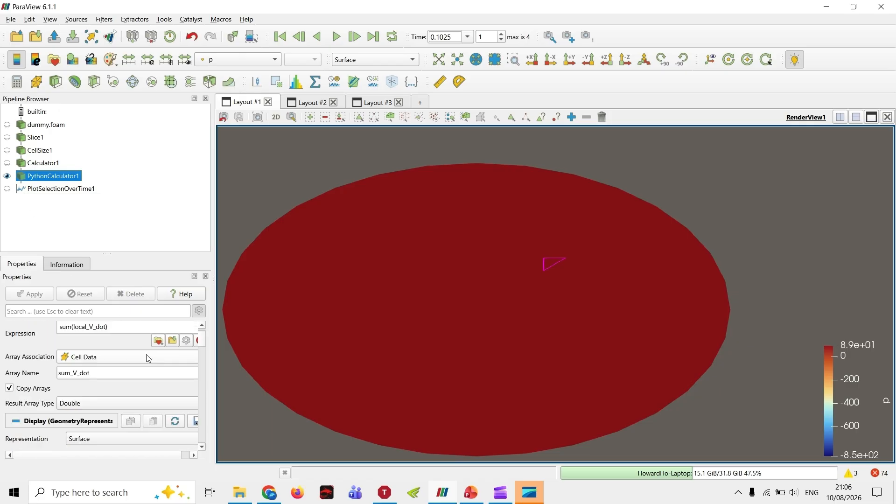
scroll(133, 352, "up", 2)
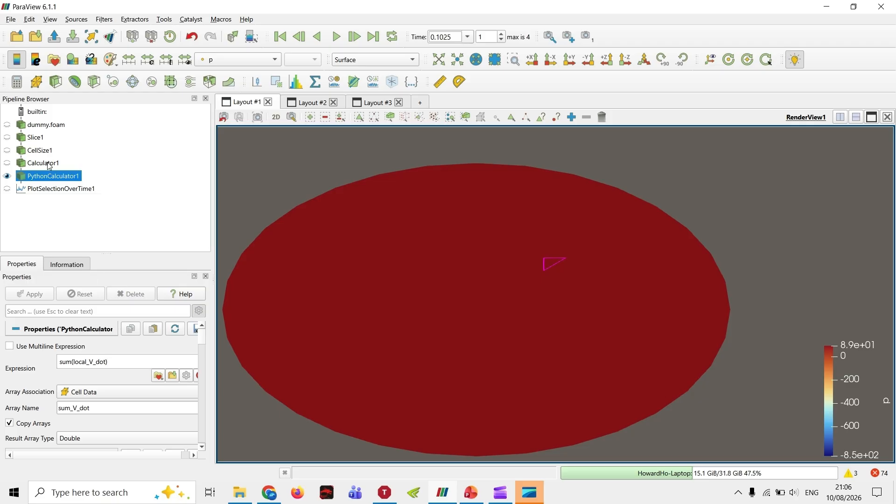
left_click(8, 176)
scroll(77, 390, "down", 3)
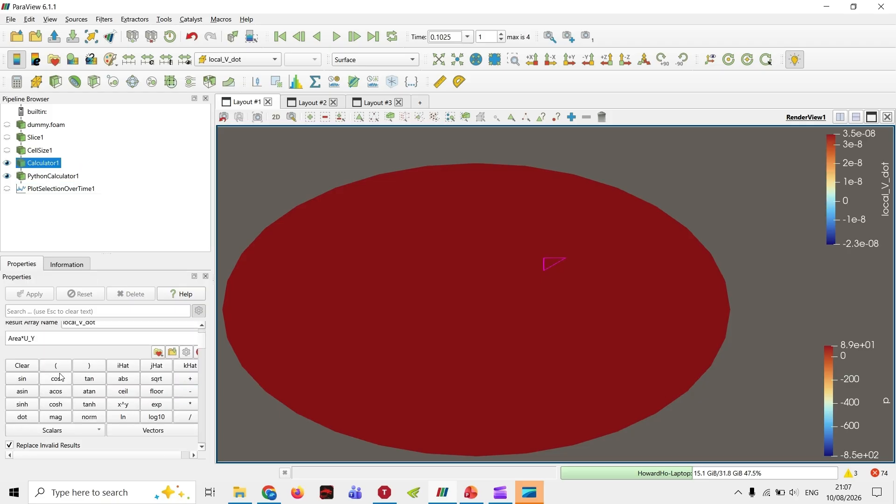
left_click(80, 430)
left_click(138, 430)
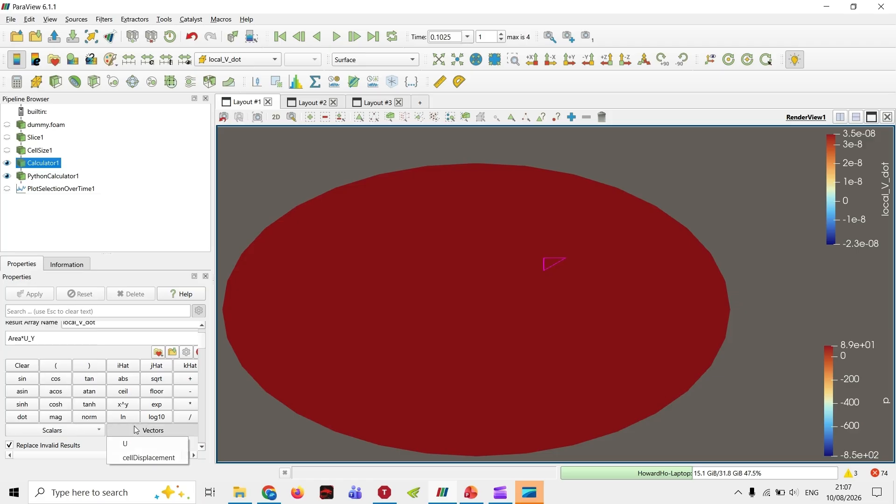
left_click(138, 430)
scroll(118, 389, "up", 3)
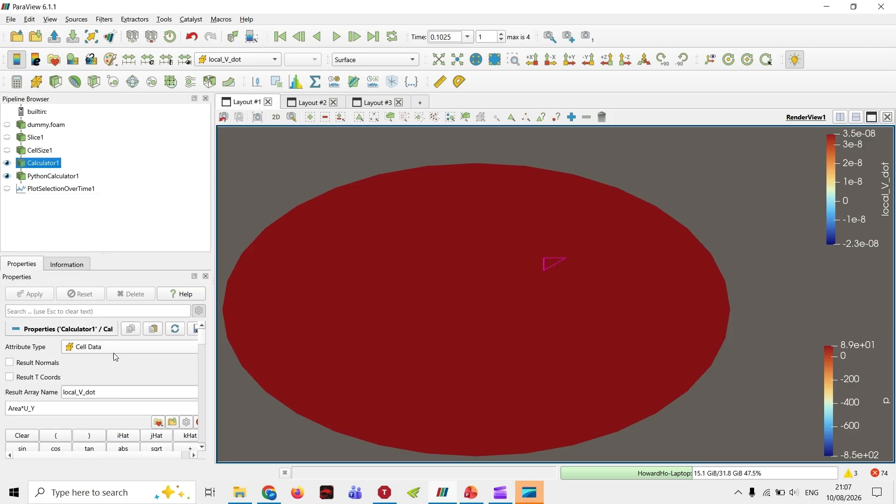
scroll(116, 369, "down", 3)
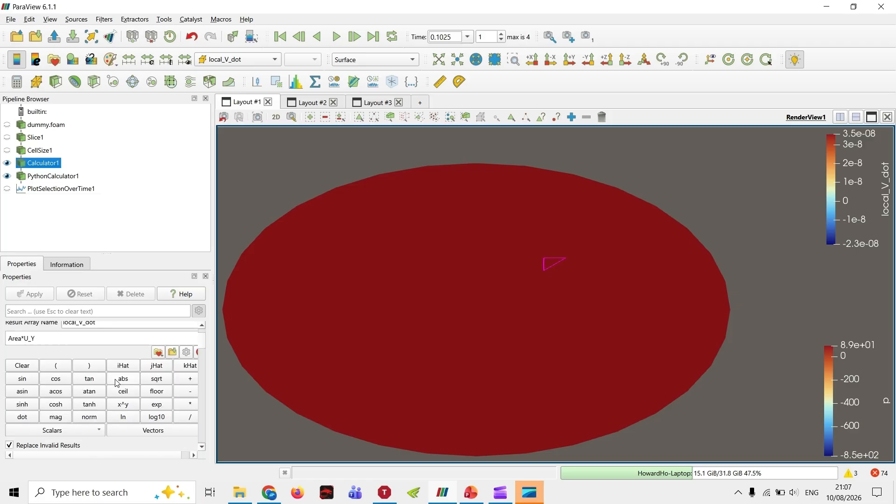
Step: Hide PythonCalculator1 and Calculator1 in the first layout's render view
left_click(55, 179)
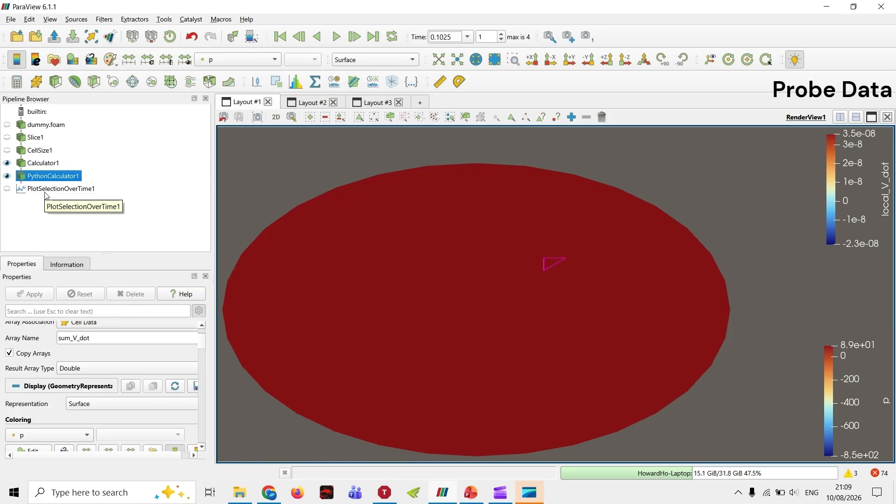
left_click(47, 189)
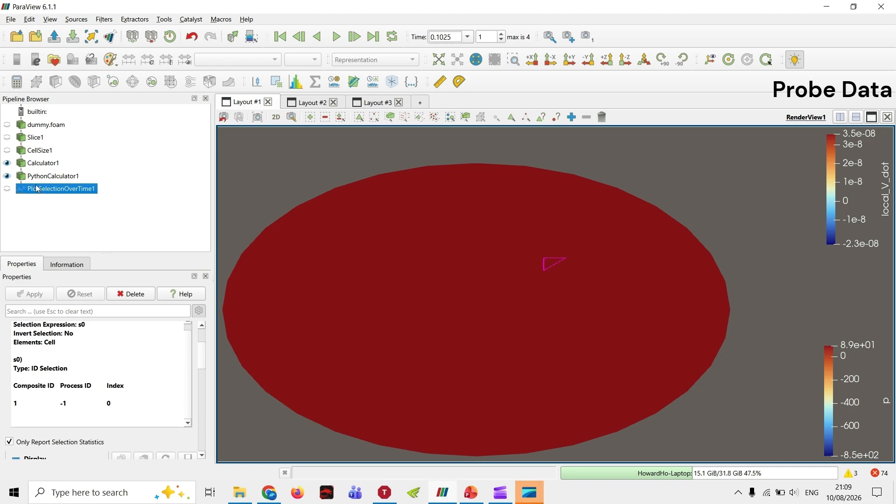
left_click(7, 177)
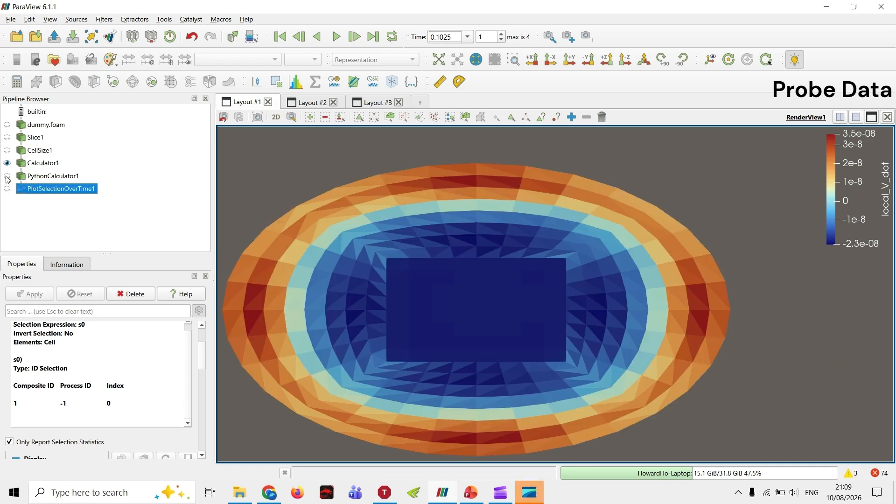
left_click(7, 163)
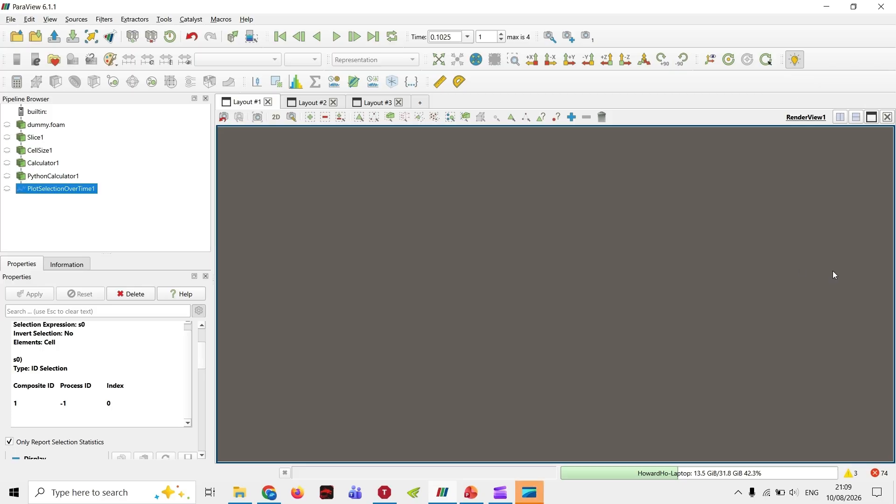
Step: Show dummy.foam in the first layout and orient the 3D view so the nozzle below the cylinder can be seen
left_click(7, 124)
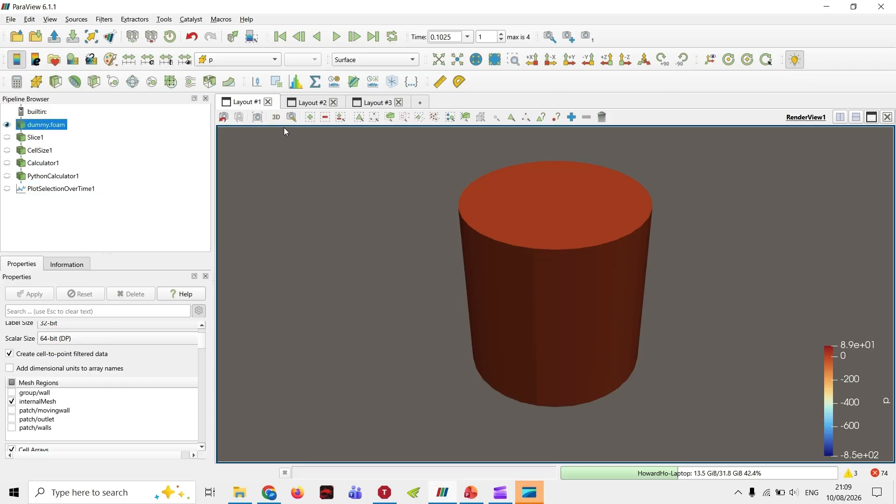
left_click(276, 117)
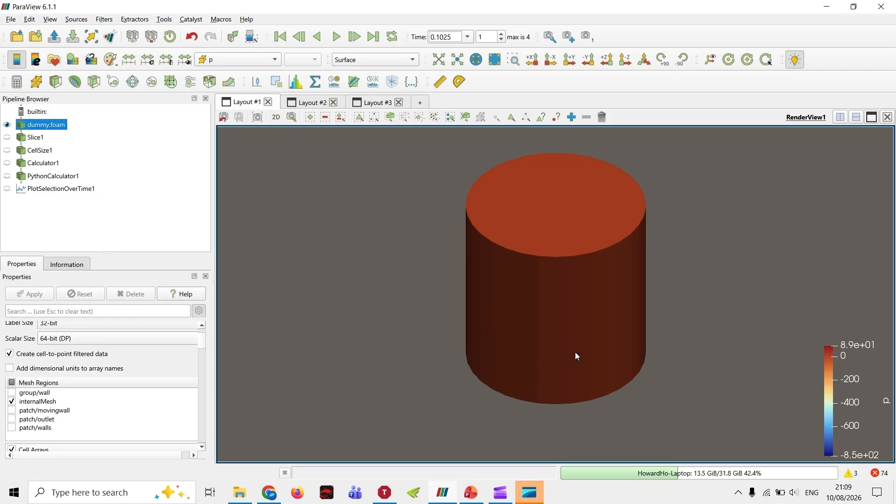
left_click(282, 121)
left_click_drag(534, 354, 530, 315)
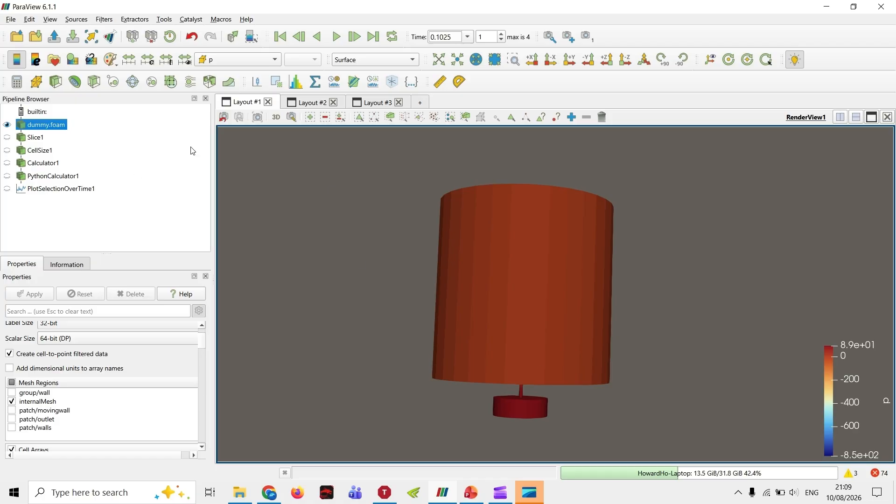
Step: Probe dummy.foam with Probe Location, using center 0, 0.015, 0 and a sphere radius of 1e-4
left_click(395, 84)
scroll(120, 364, "up", 3)
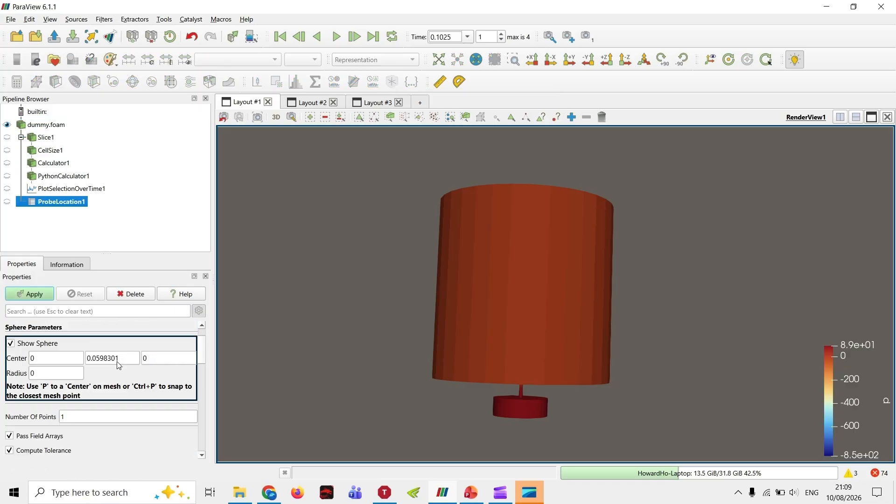
double_click(115, 397)
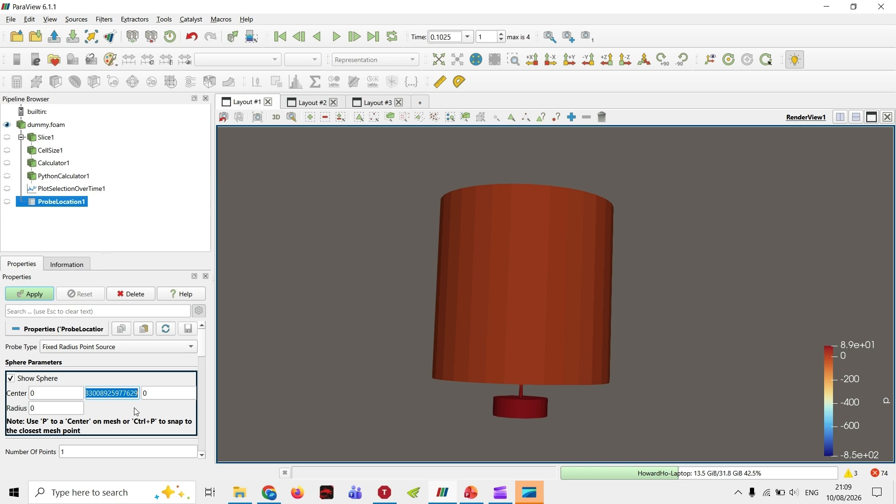
type("0.015")
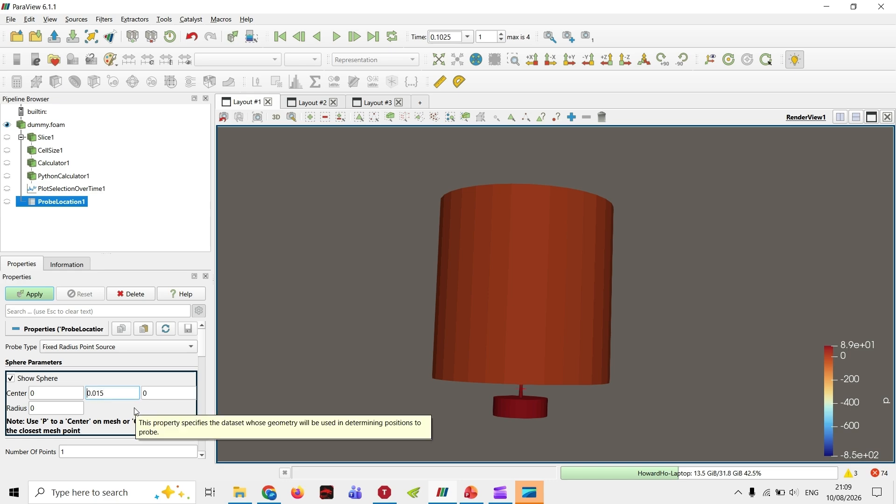
double_click(82, 408)
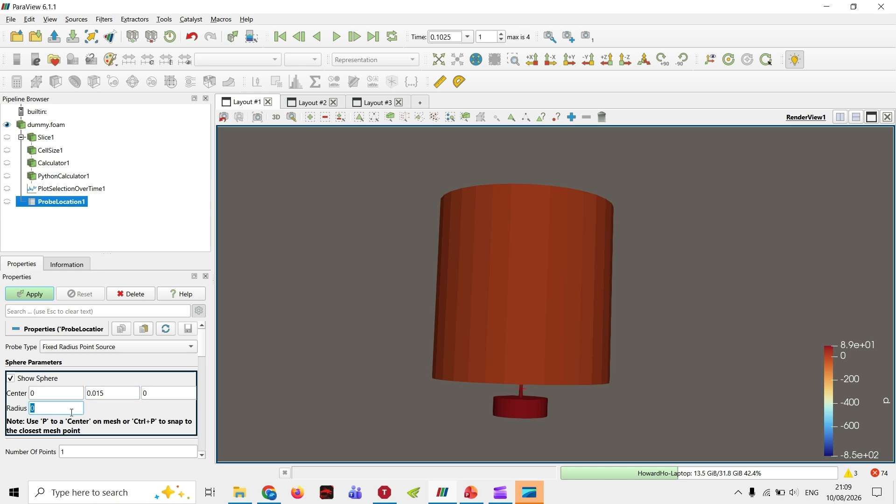
type("1e-4")
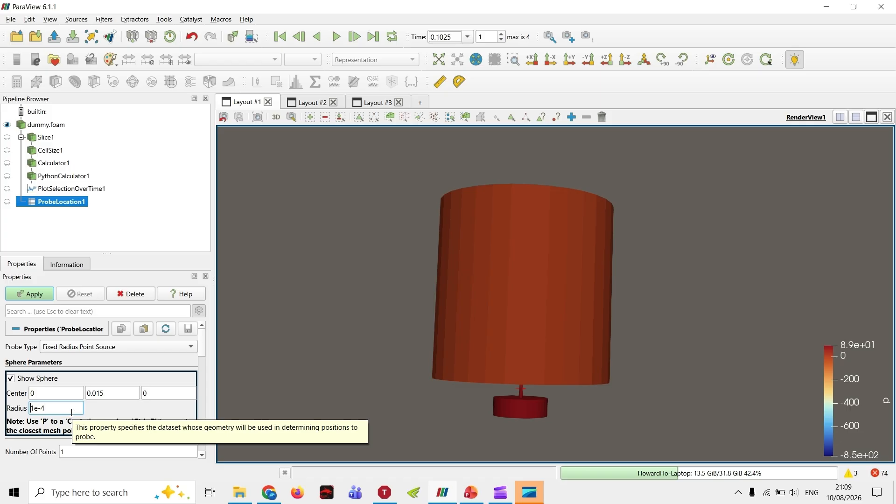
scroll(573, 418, "up", 3)
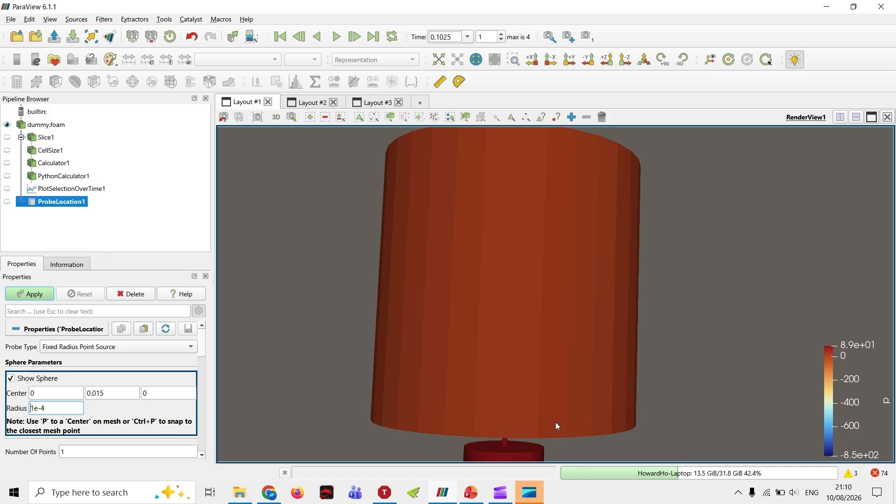
left_click_drag(556, 423, 567, 385)
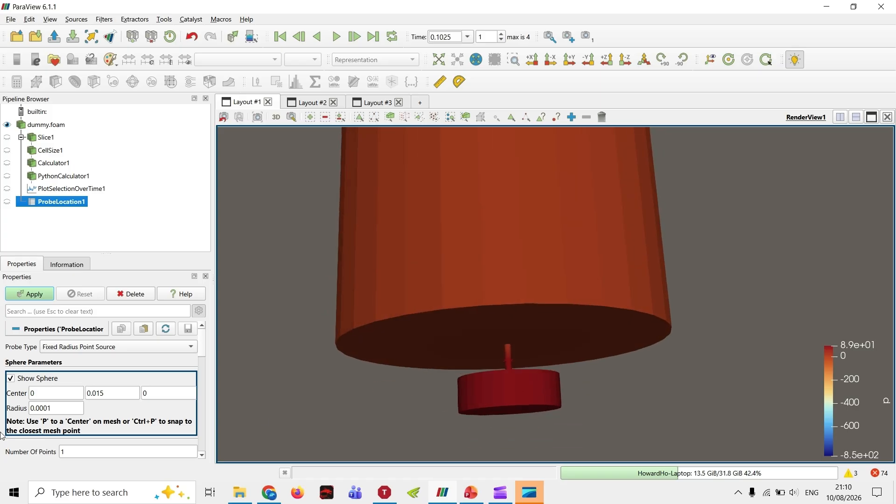
left_click(40, 296)
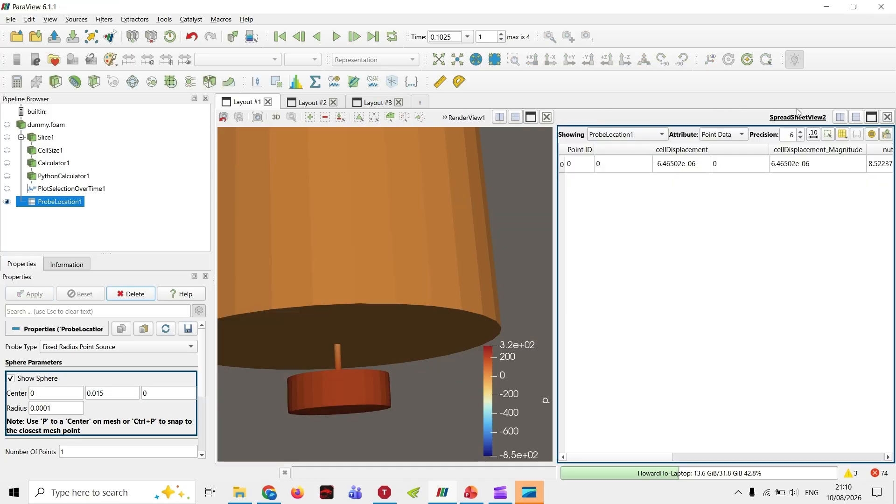
Step: Close the split spreadsheet in the first layout and show ProbeLocation1 in a spreadsheet view in a new fourth layout
left_click(887, 116)
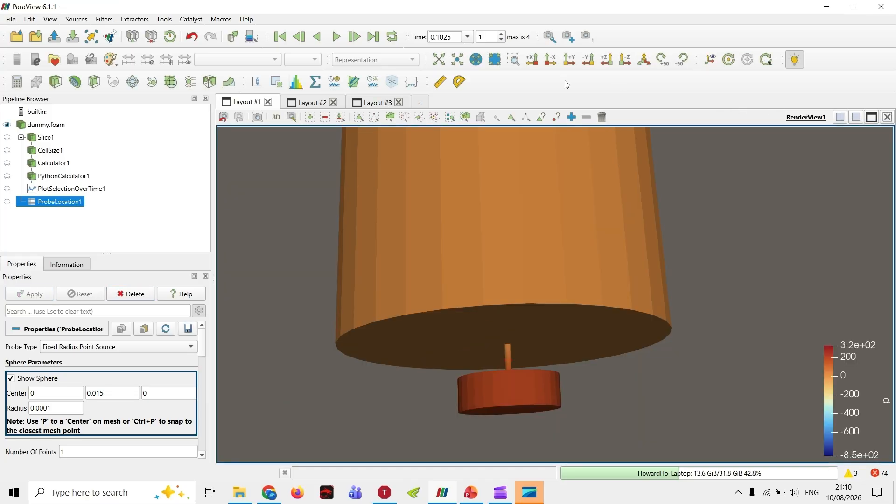
left_click(419, 102)
left_click(562, 426)
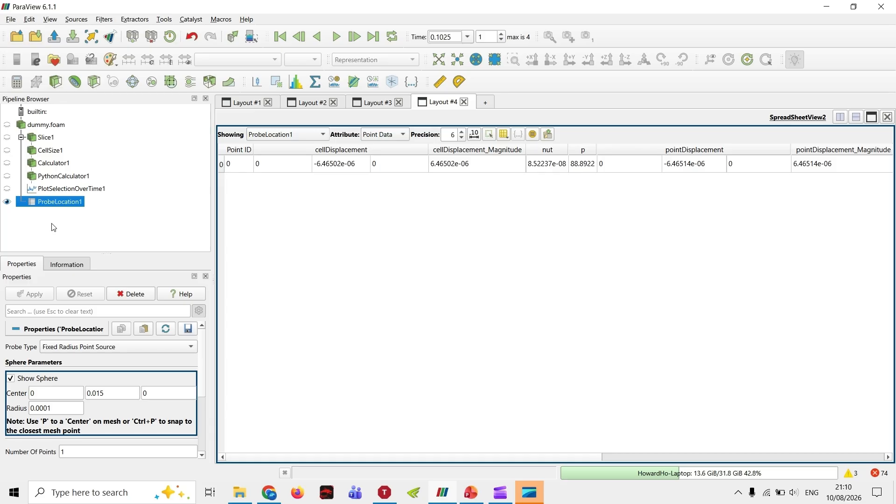
Step: Hide all columns of the ProbeLocation1 spreadsheet and enable only Points, U and p
left_click(503, 136)
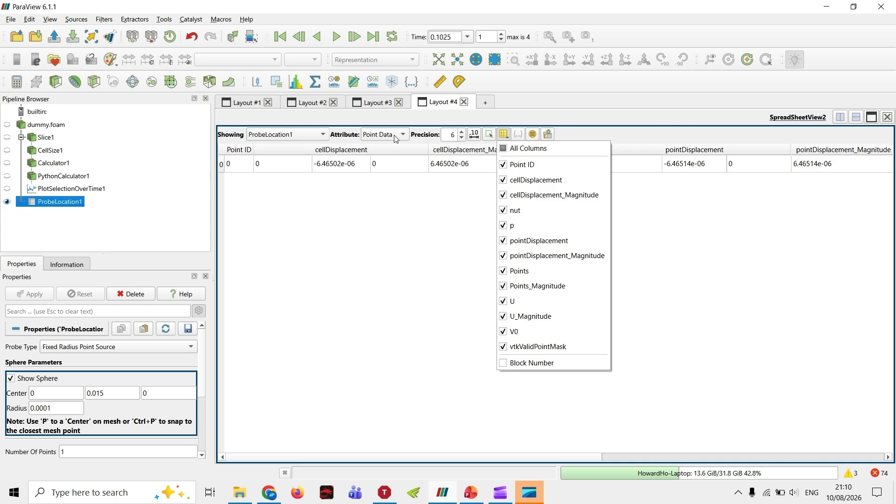
left_click(504, 149)
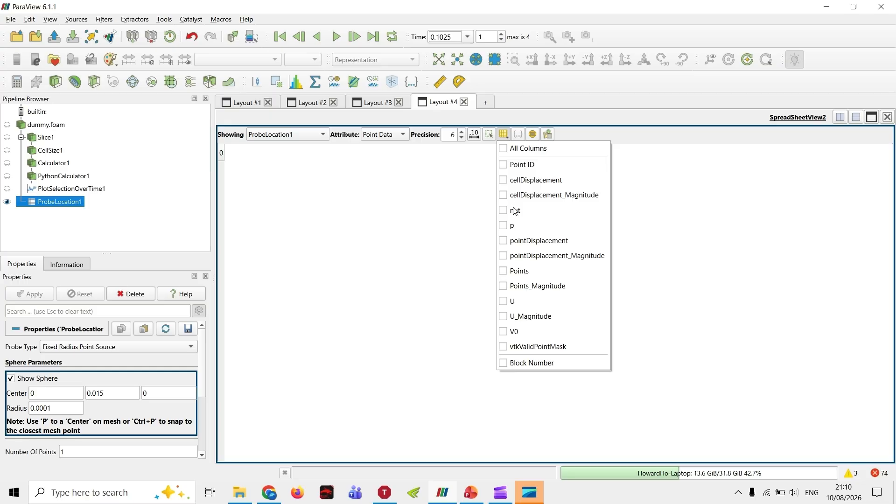
left_click(504, 271)
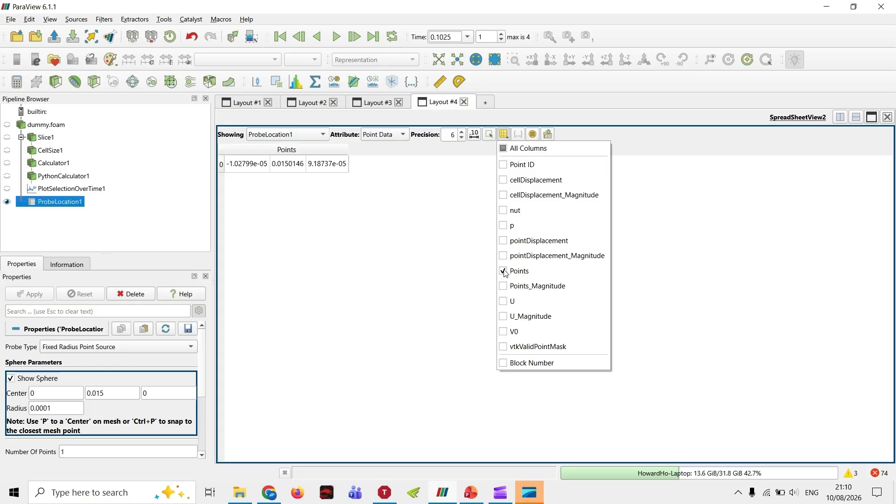
left_click(503, 301)
left_click(503, 226)
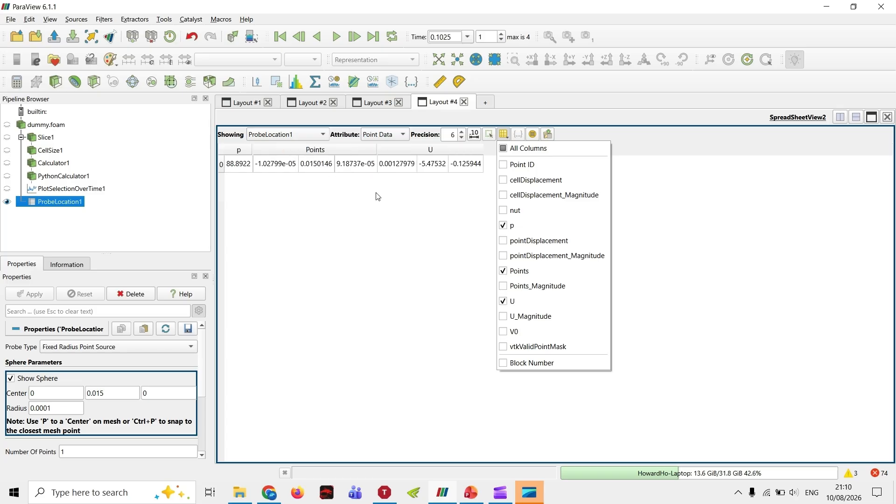
left_click(364, 195)
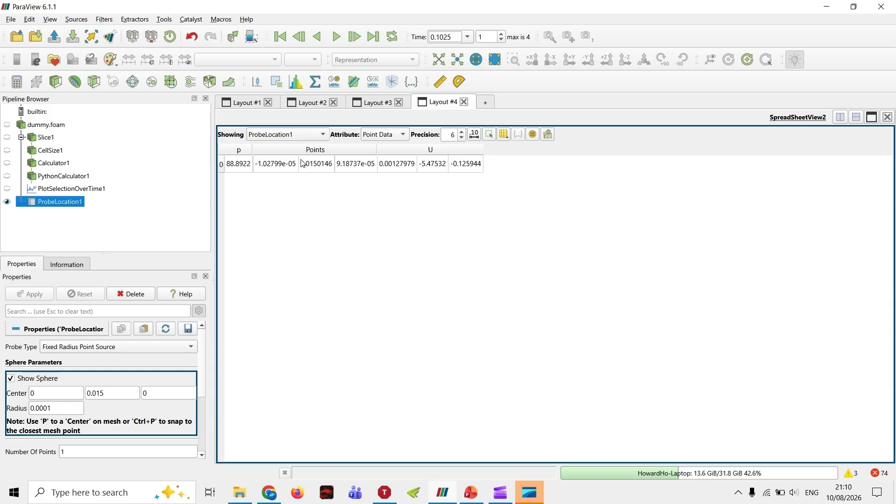
Step: Select row 0 of the ProbeLocation1 spreadsheet and plot it over time with Plot Selection Over Time
left_click(312, 169)
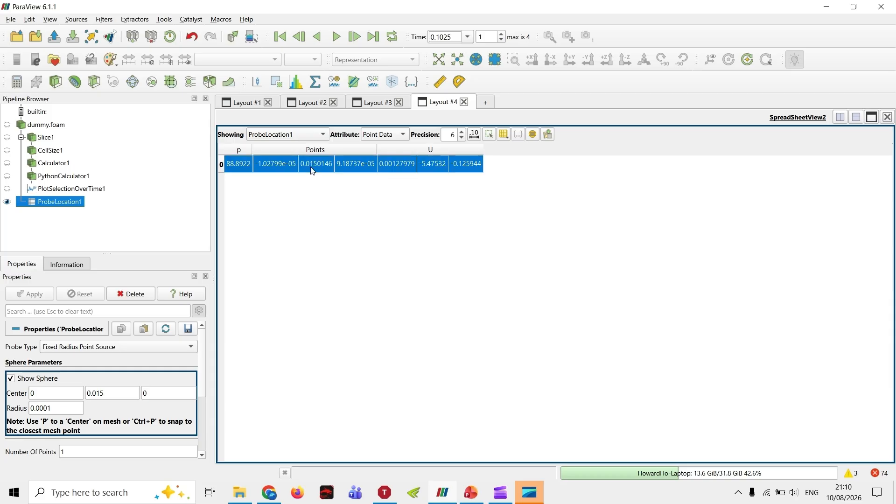
left_click(376, 87)
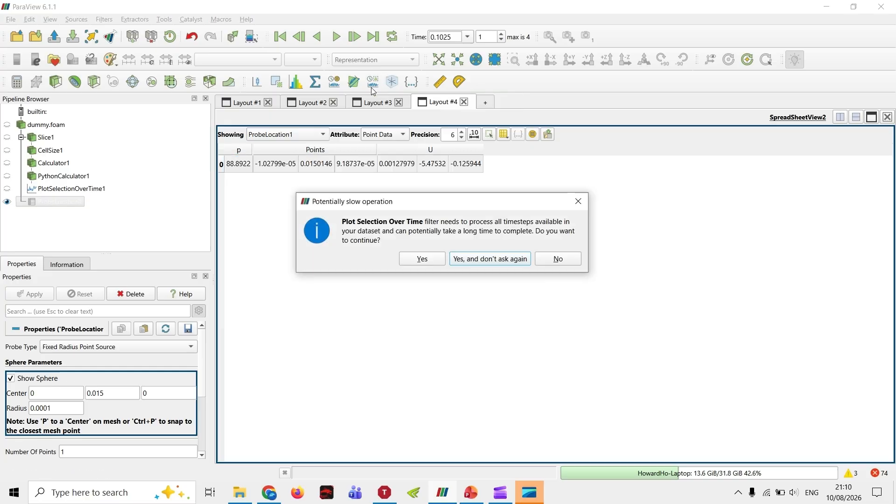
left_click(433, 259)
scroll(113, 390, "down", 2)
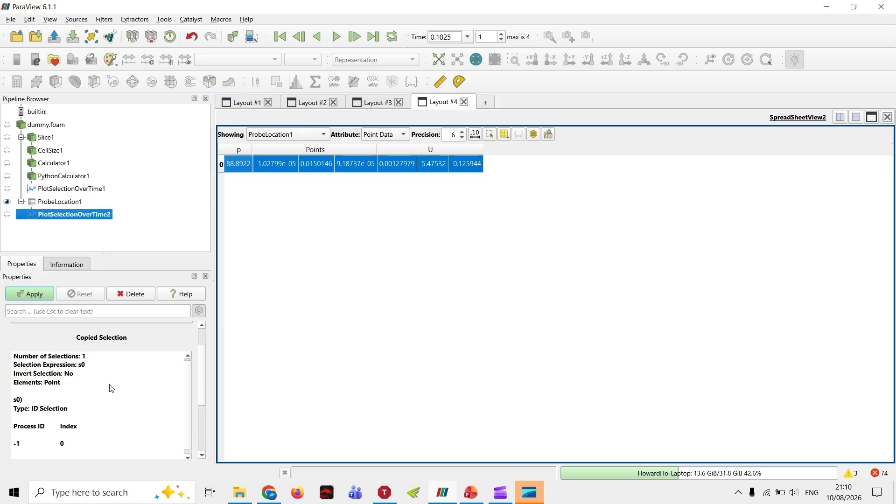
scroll(111, 387, "up", 3)
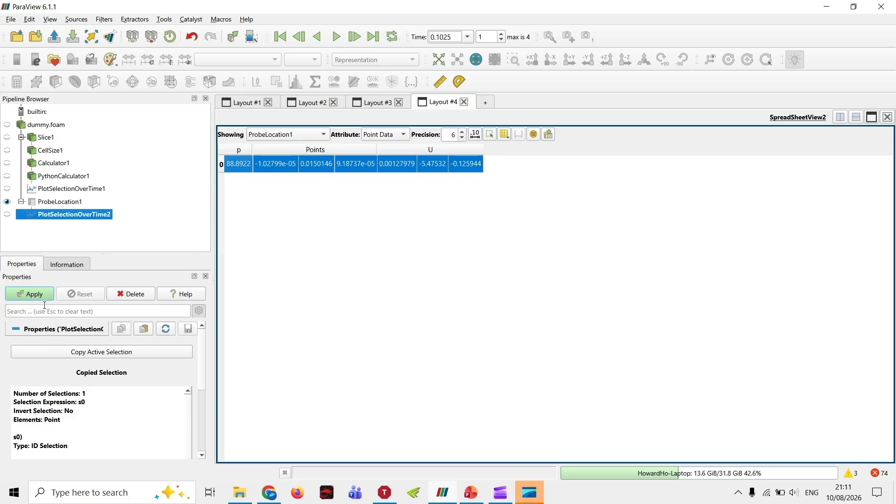
left_click(24, 293)
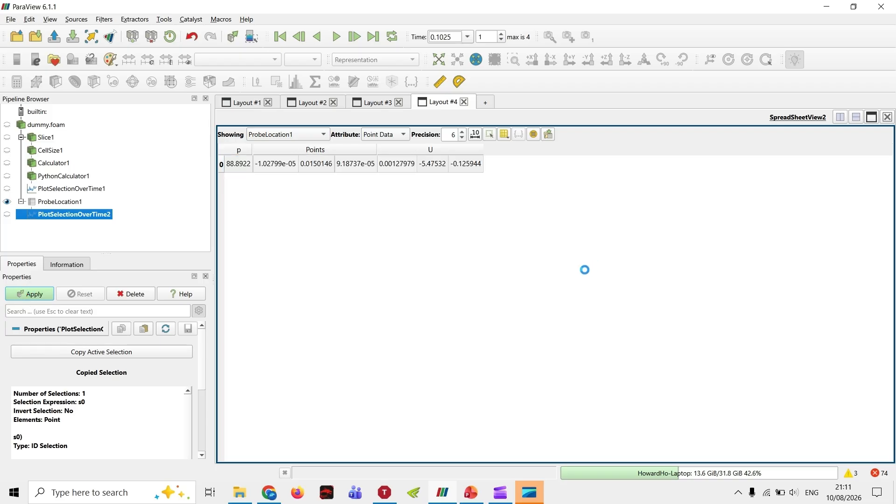
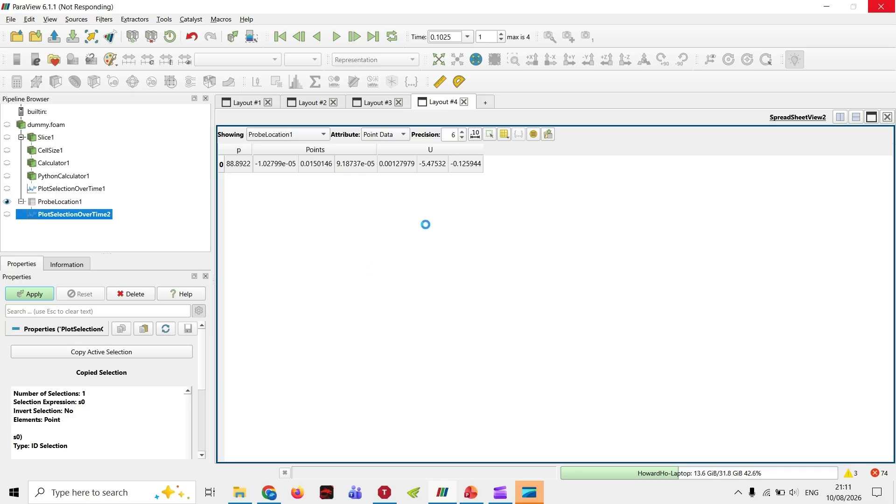
Step: Close the probe spreadsheet view so the time plot fills the fourth layout
scroll(73, 323, "down", 10)
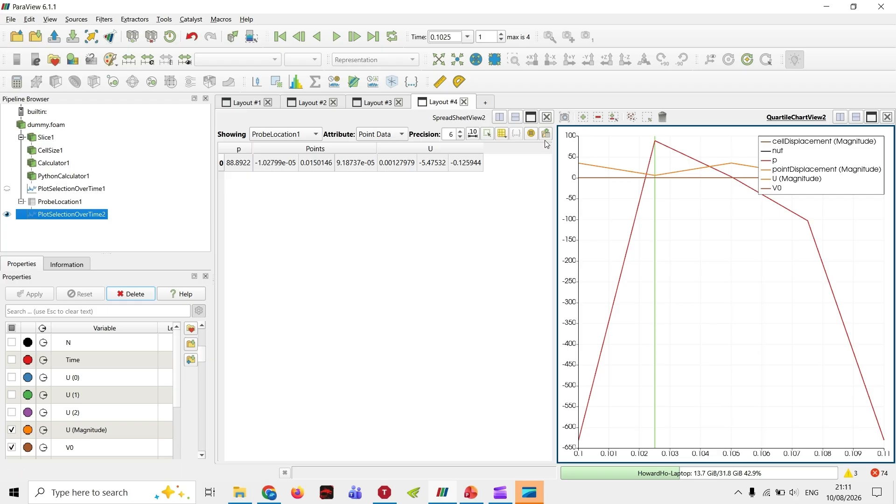
left_click(547, 117)
left_click(443, 219)
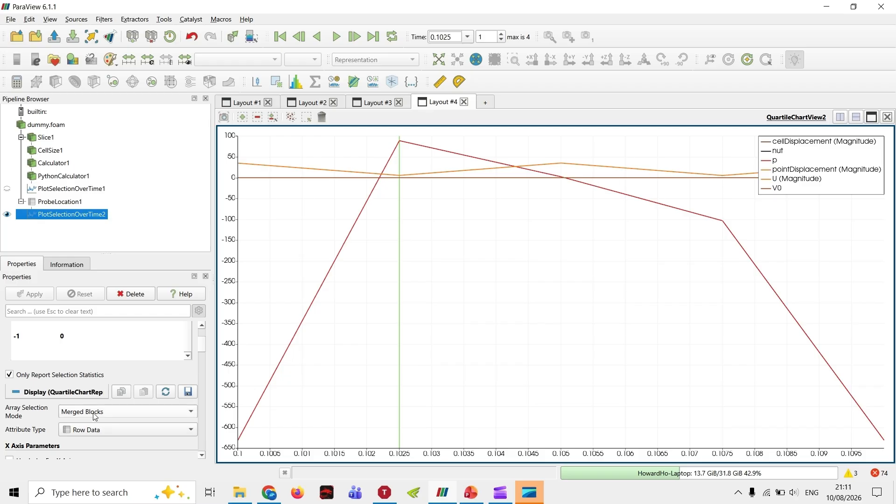
Step: Examine the probe time plot's display settings, including its X array, the available series variables and the line style options
scroll(131, 384, "up", 3)
scroll(191, 386, "down", 6)
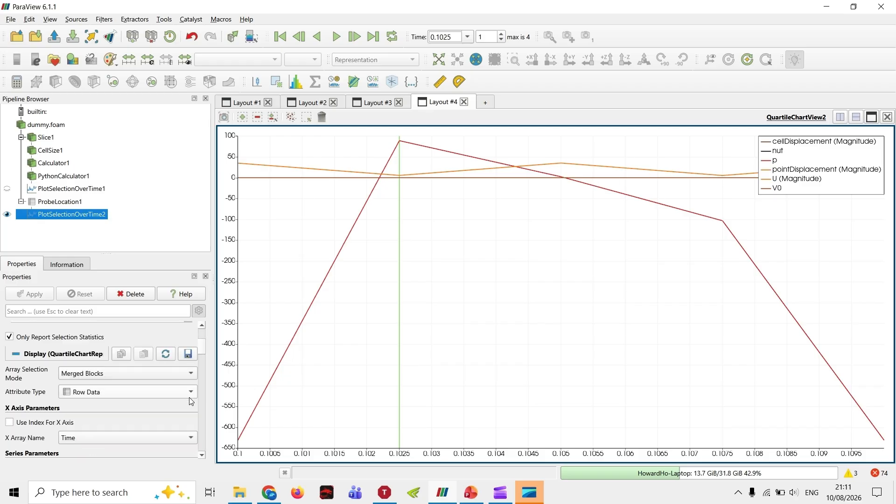
scroll(143, 407, "down", 3)
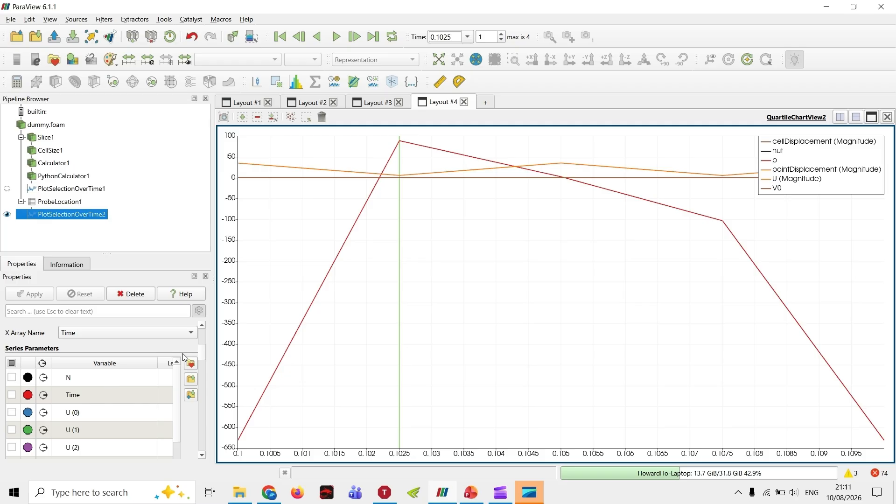
scroll(200, 355, "down", 3)
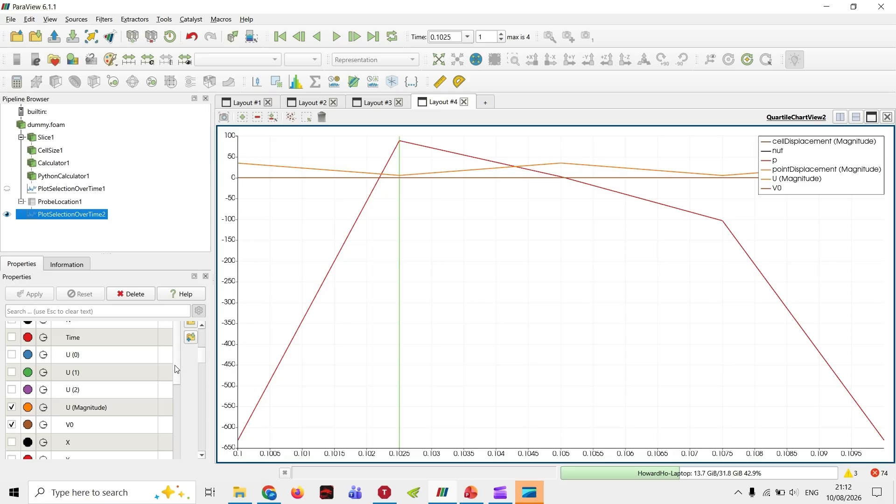
scroll(176, 378, "down", 1)
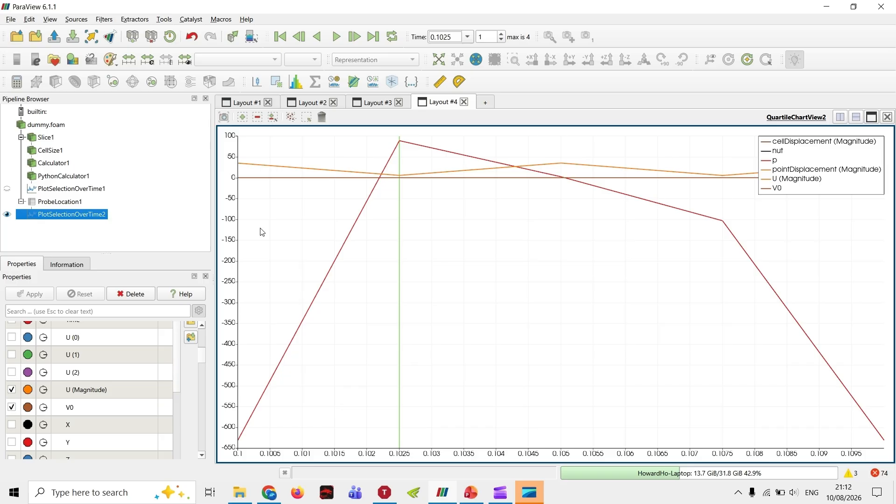
scroll(178, 389, "down", 2)
left_click_drag(176, 389, 178, 364)
scroll(187, 393, "up", 6)
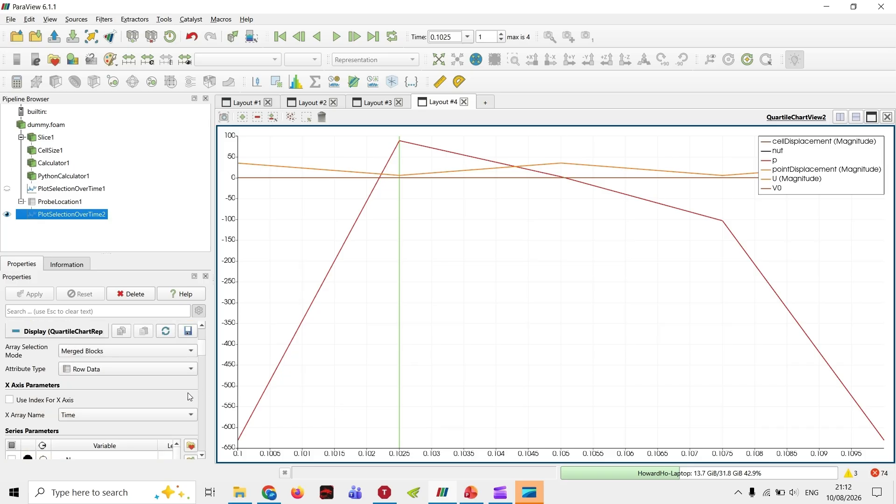
scroll(188, 394, "down", 7)
scroll(188, 393, "down", 3)
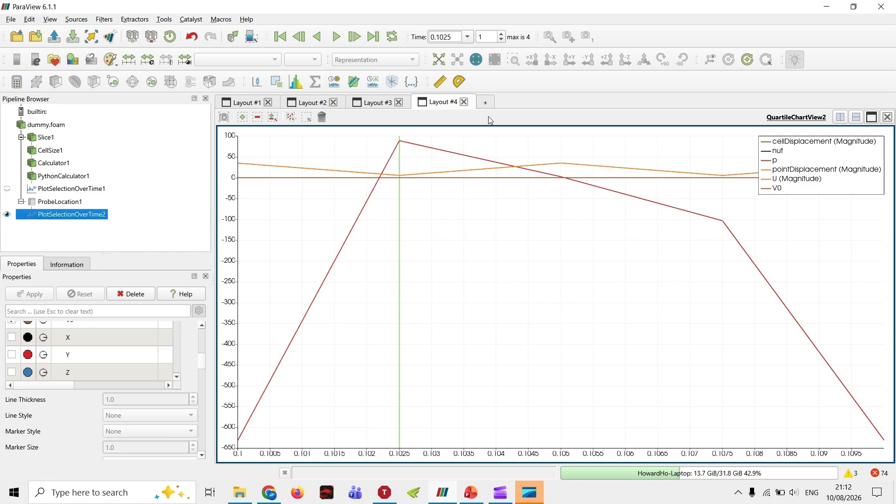
Step: Create a spreadsheet view in a new fifth layout and show only avg(p), avg(U (0)), avg(U (1)), avg(U (2)) and Time for PlotSelectionOverTime2
left_click(485, 102)
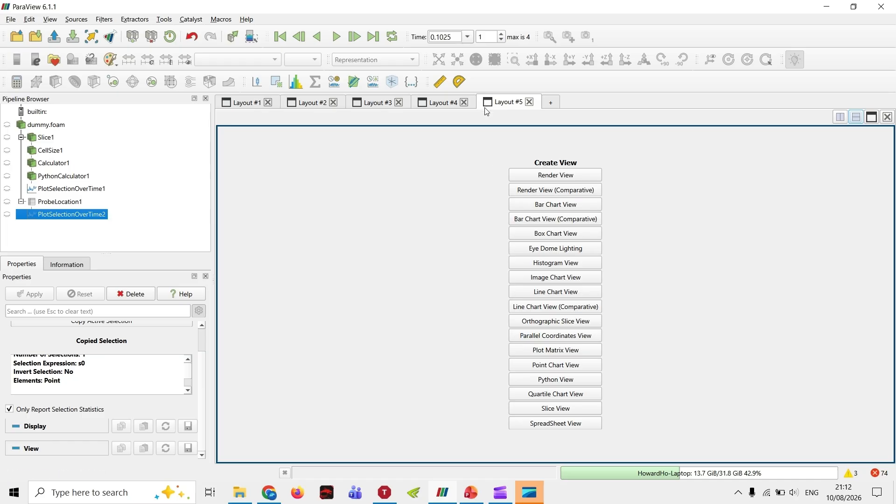
left_click(561, 427)
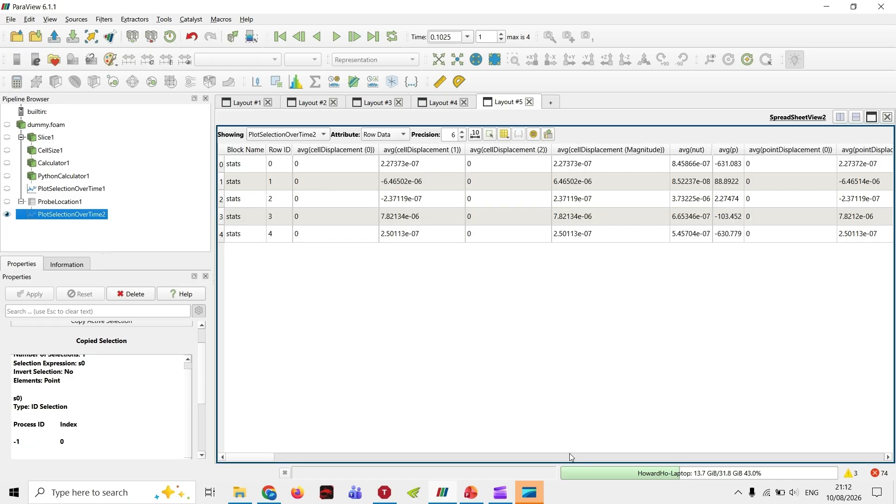
left_click(504, 135)
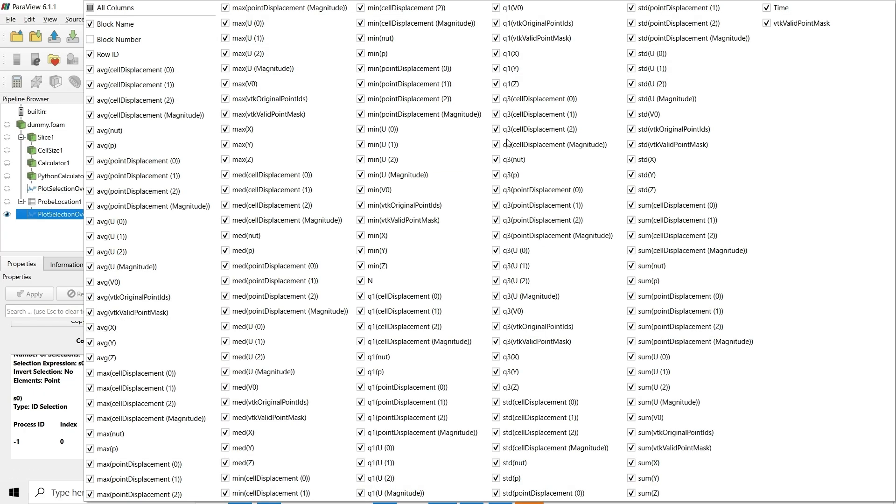
left_click(119, 9)
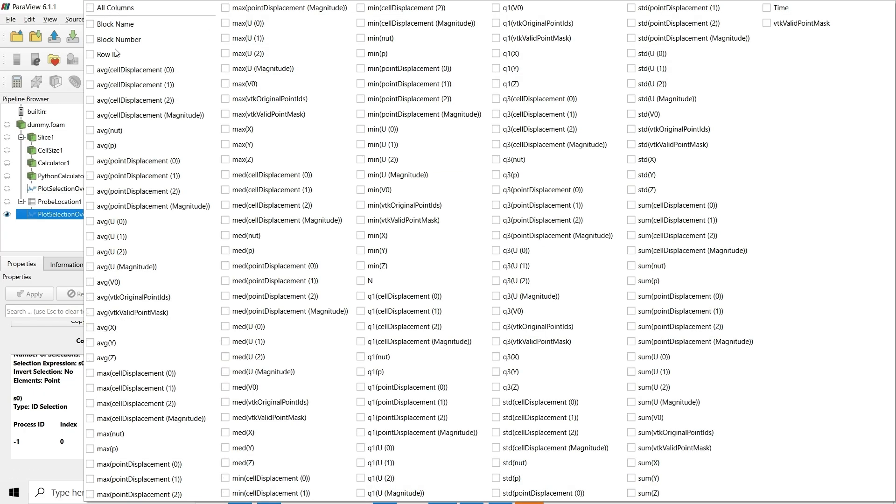
left_click(109, 147)
left_click(112, 223)
left_click(112, 251)
key("Escape")
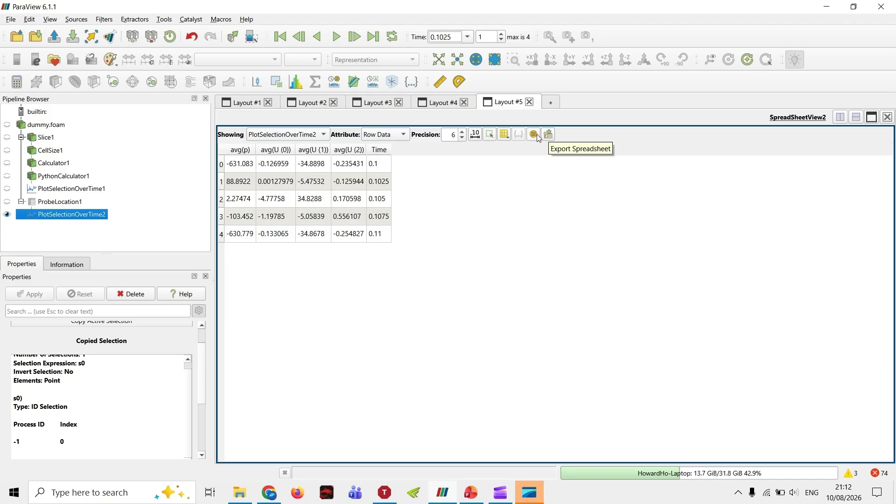
left_click(507, 136)
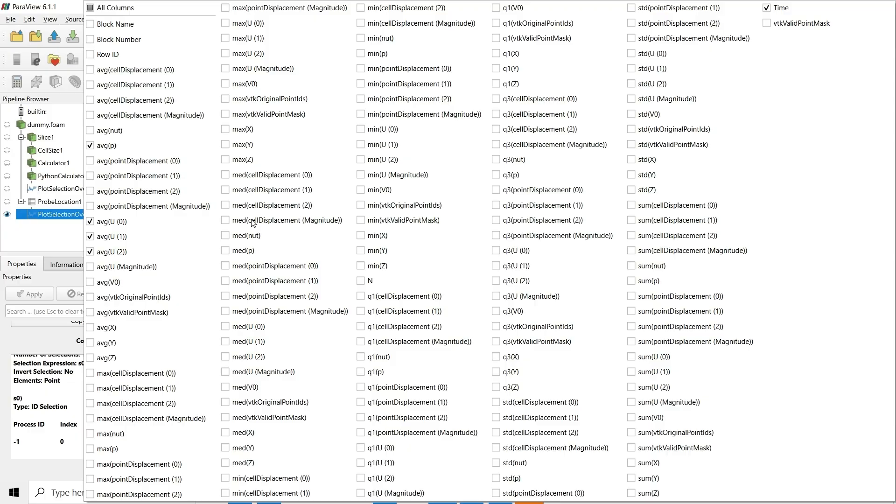
key("Escape")
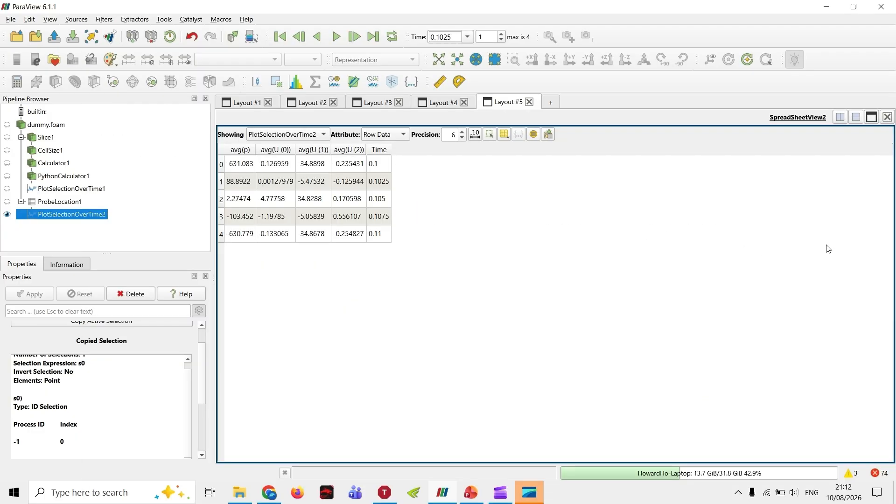
Step: Export the spreadsheet as a comma-delimited file named probe-1 in the Part-2 folder
left_click(548, 135)
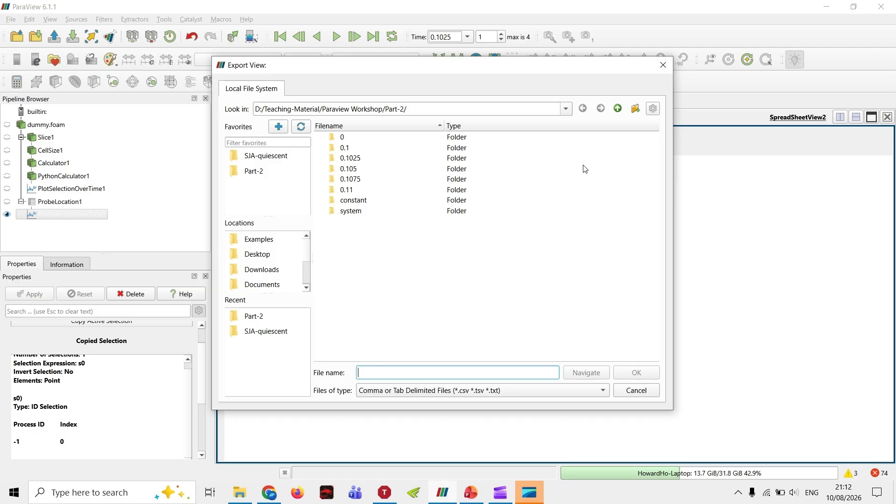
type("probe-1-")
key("BackSpace")
key("Return")
key("Return")
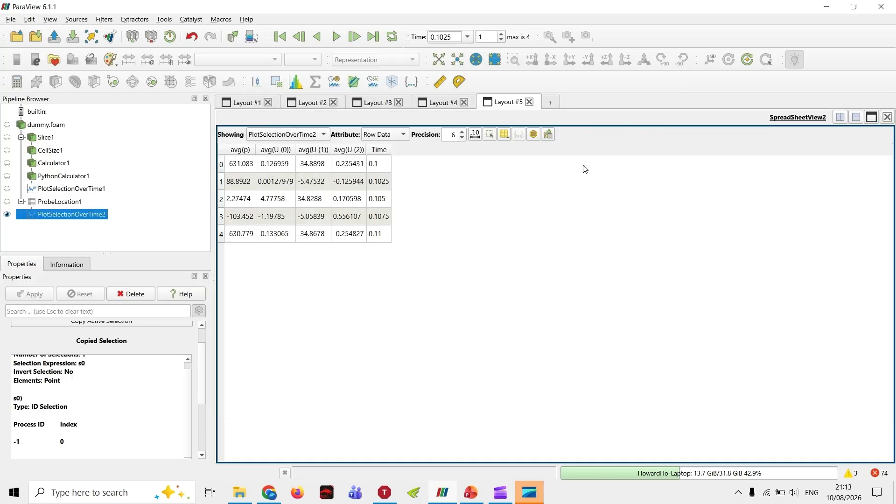
Step: Switch to File Explorer, open the exported probe-1 CSV file in Notepad to check its contents, and close it
key("alt+Tab")
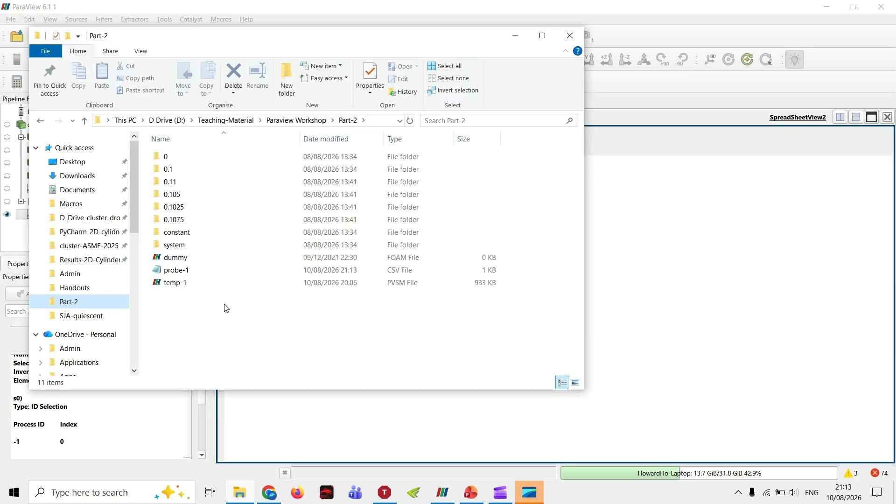
double_click(207, 274)
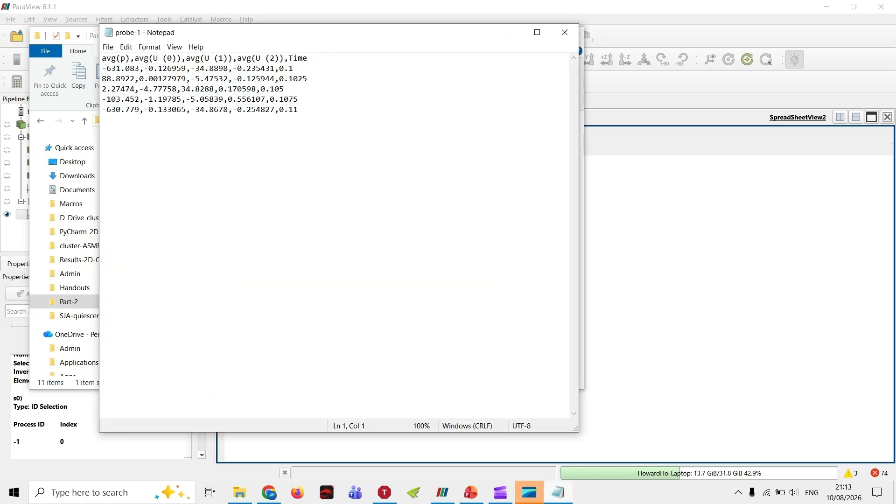
key("ctrl+a")
left_click(293, 176)
left_click(564, 33)
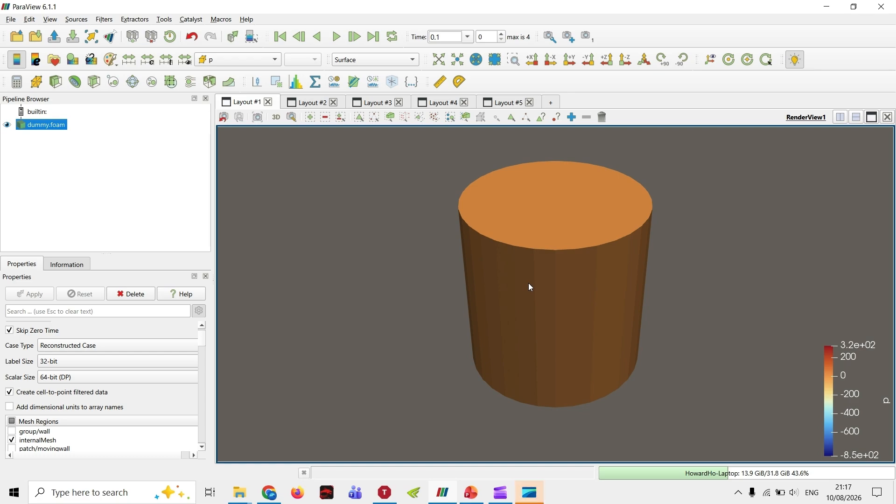
Step: Add a Temporal Statistics filter to dummy.foam
left_click_drag(615, 272, 492, 279)
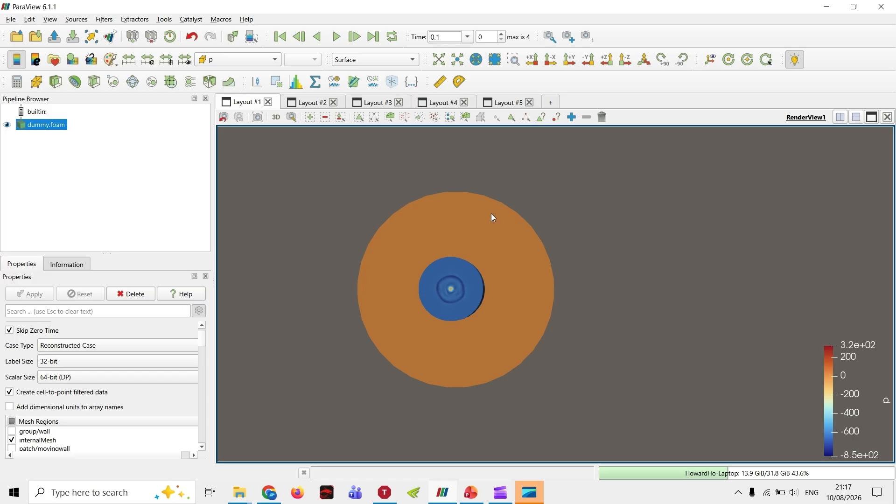
left_click_drag(493, 218, 467, 274)
left_click_drag(449, 318, 345, 371)
left_click_drag(470, 345, 438, 301)
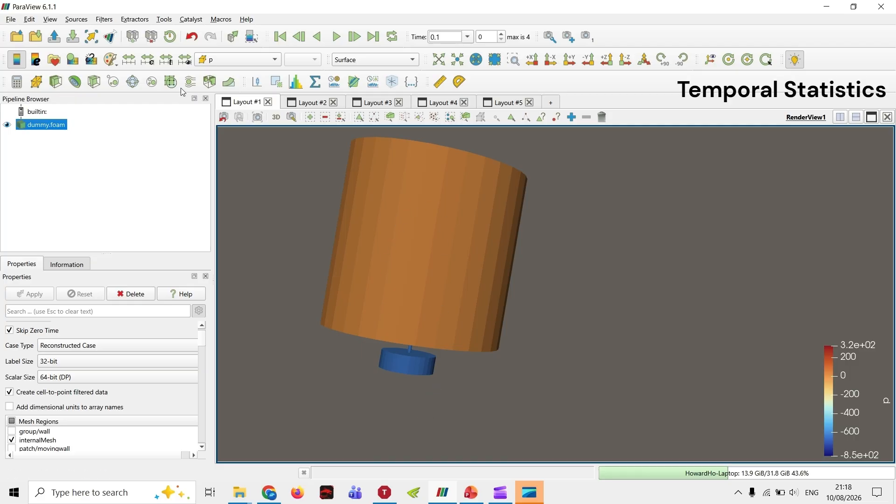
left_click(104, 19)
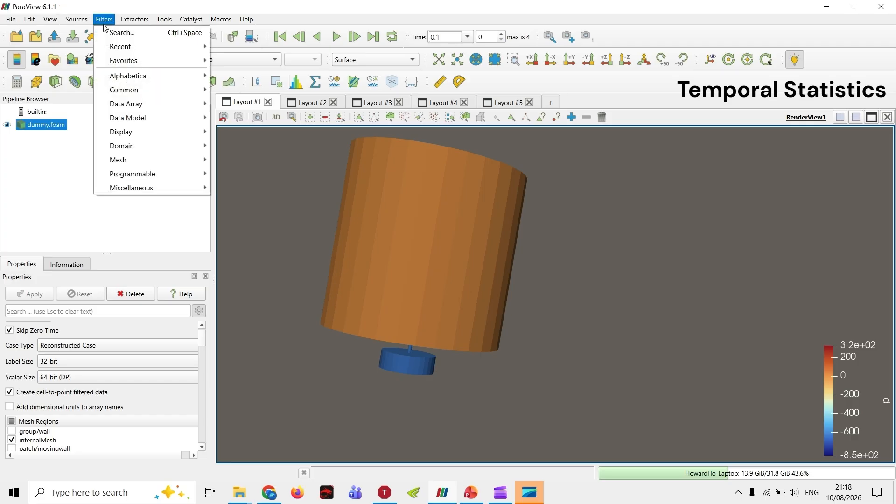
mouse_move(120, 77)
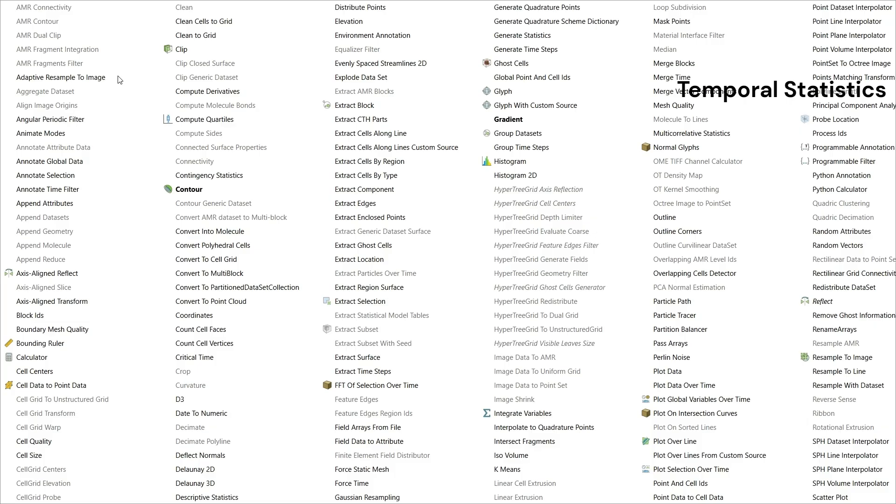
key("Escape")
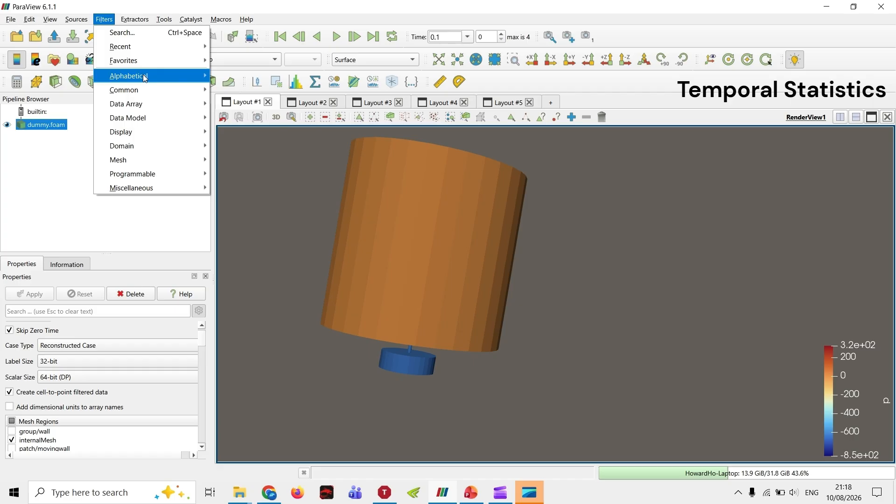
mouse_move(151, 156)
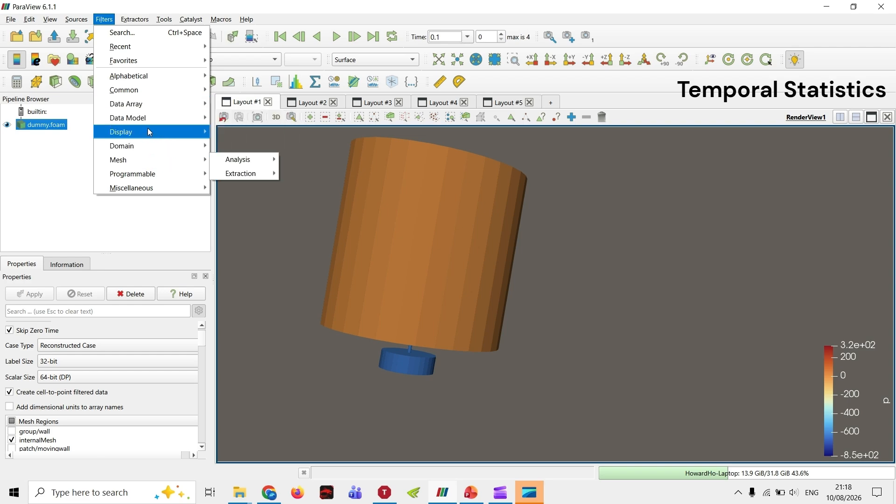
mouse_move(154, 105)
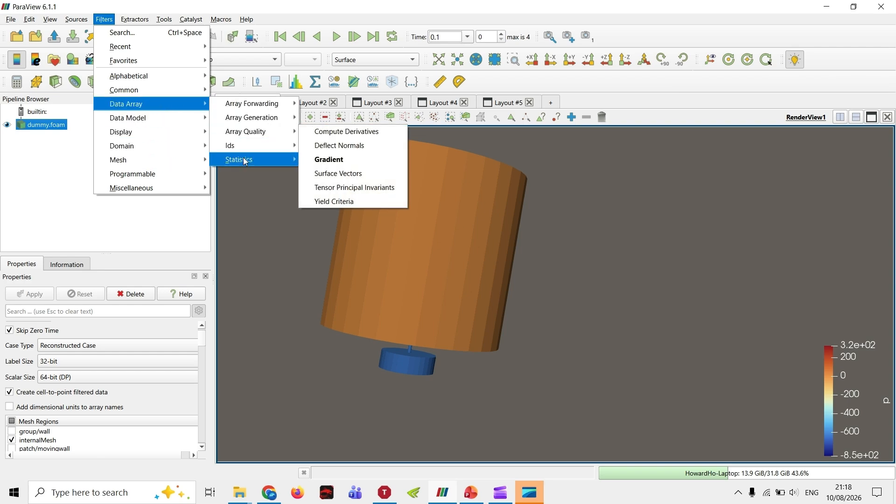
mouse_move(247, 161)
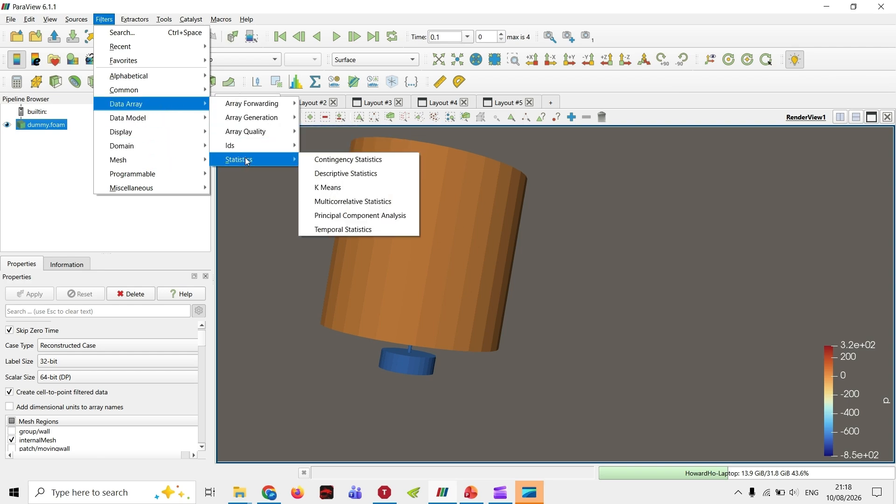
left_click(354, 231)
left_click(419, 259)
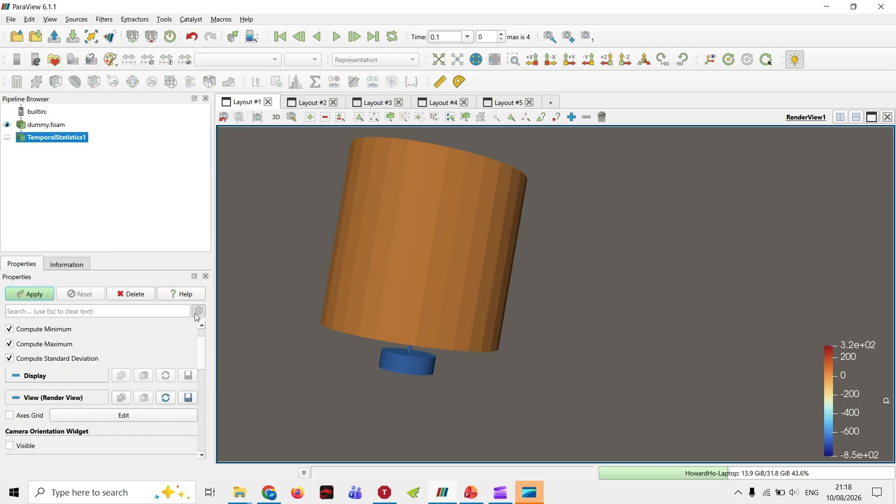
Step: Exclude the minimum and maximum from the temporal statistics and apply the filter with only average and standard deviation enabled
left_click(56, 360)
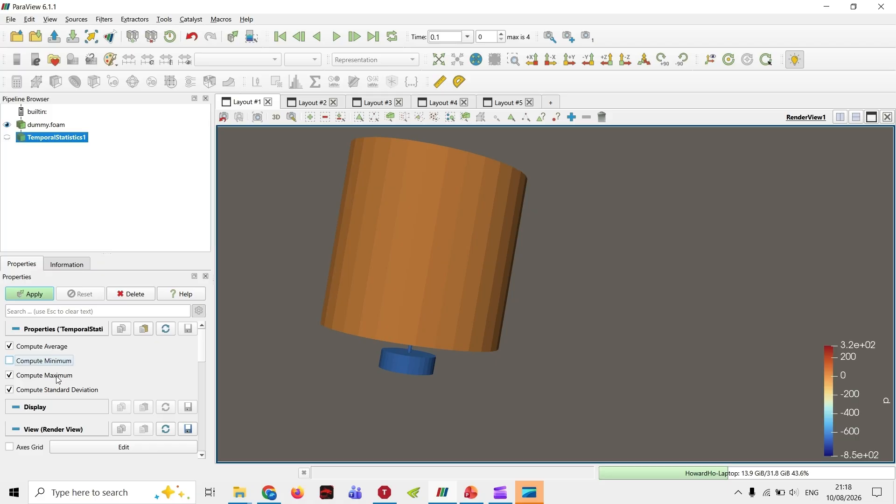
left_click(56, 375)
left_click(37, 294)
Step: Color the temporal statistics result by the magnitude of the cell-data array U_average
left_click_drag(325, 213, 329, 182)
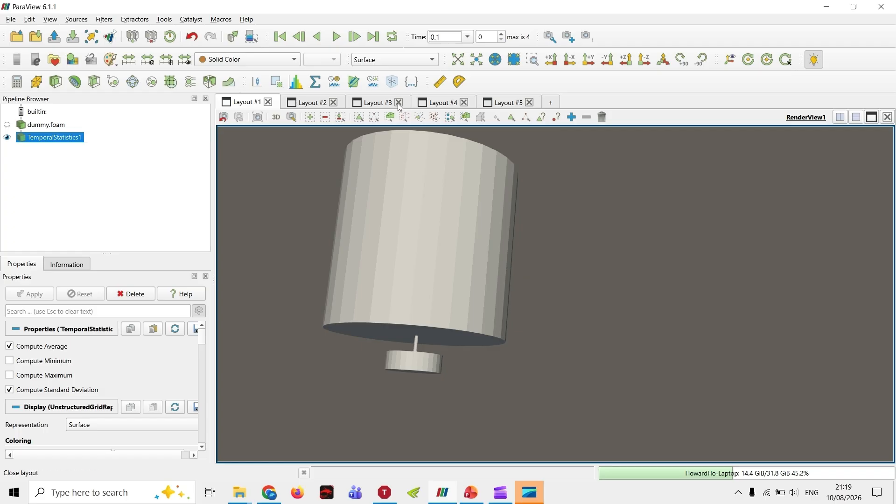
left_click(241, 62)
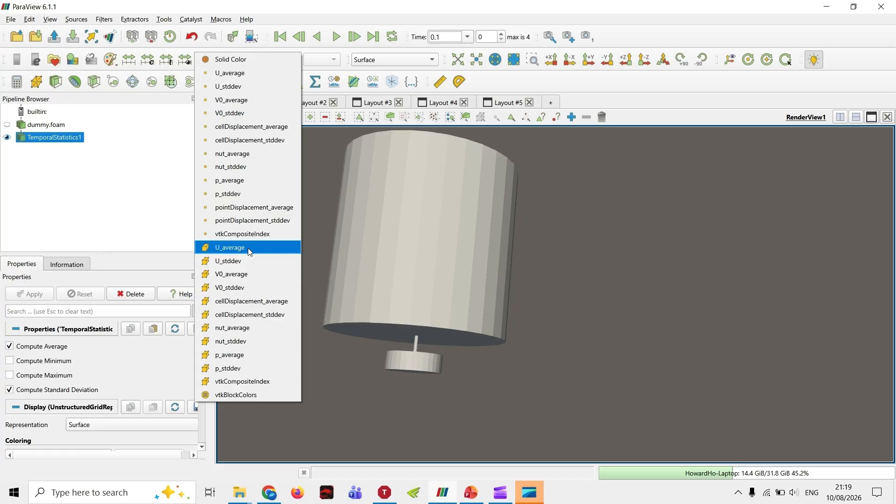
left_click(283, 249)
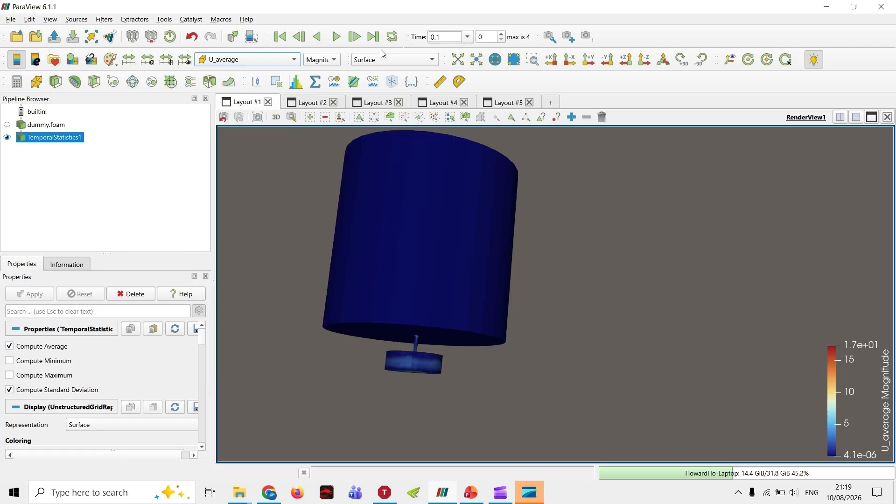
Step: Slice TemporalStatistics1 with a Z-normal plane through the origin 0, 0.06, 0 and hide the plane widget
left_click_drag(368, 199, 364, 206)
left_click(55, 82)
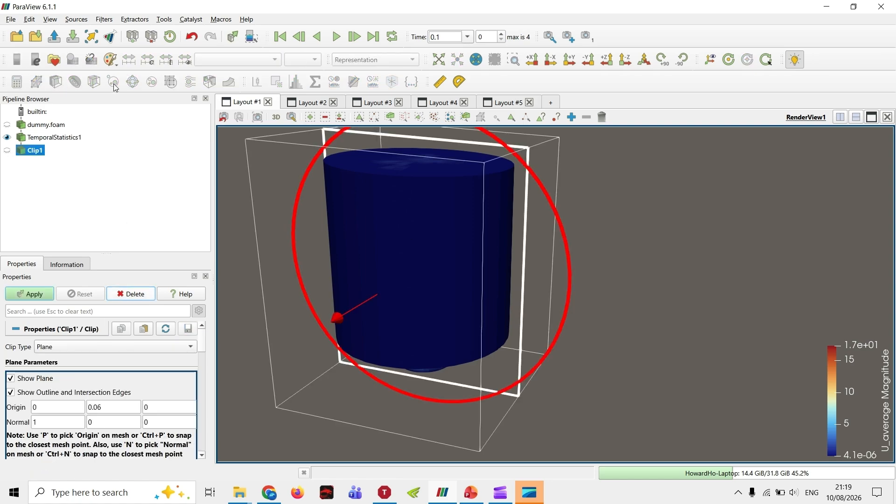
key("Delete")
left_click(75, 81)
scroll(60, 413, "down", 3)
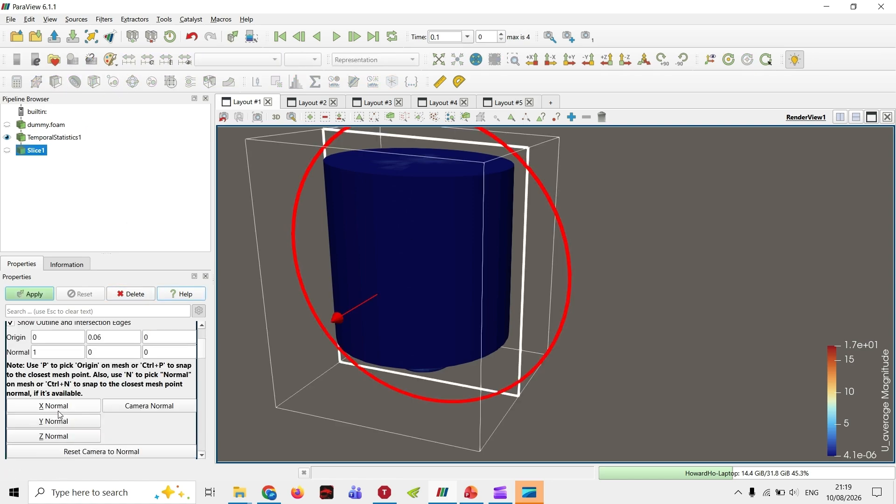
left_click(56, 436)
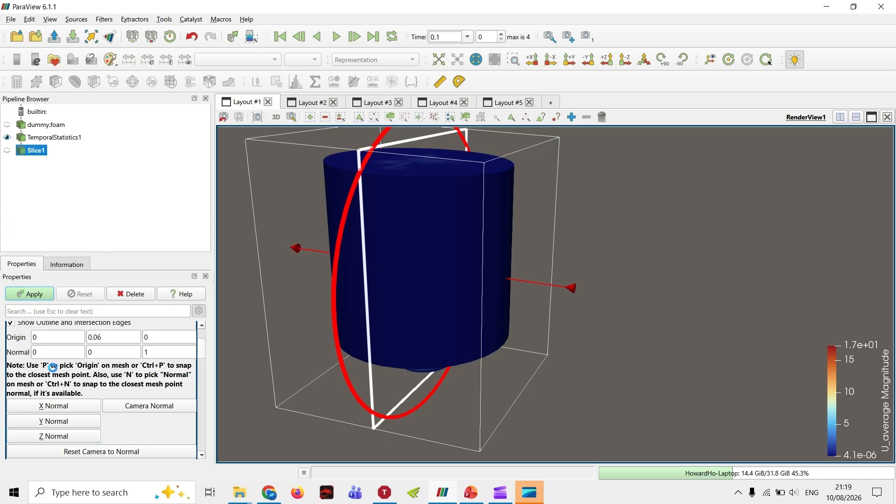
scroll(73, 369, "up", 3)
left_click(11, 378)
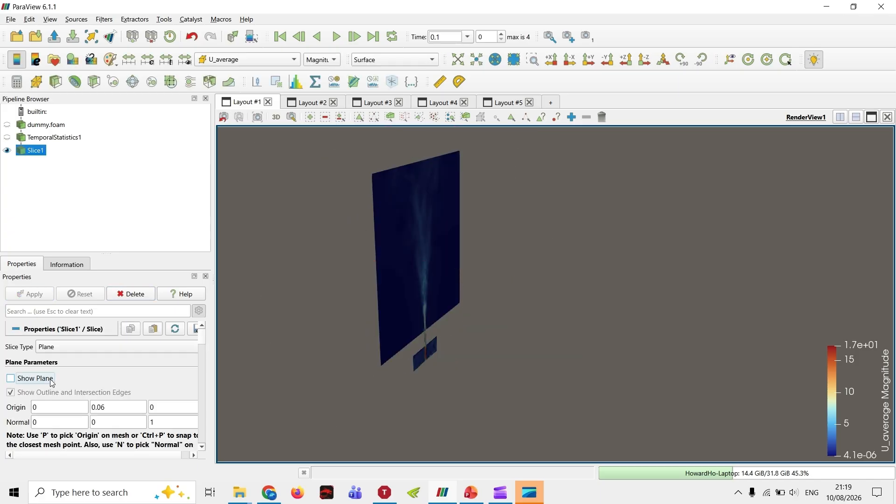
Step: Set the view direction to -Z and switch the render view to 2D interaction, framing the jet slice
left_click(663, 59)
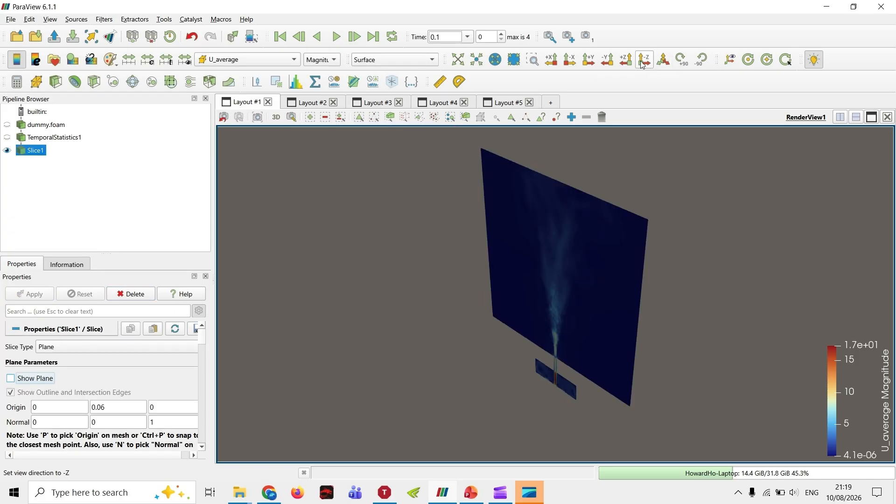
left_click(644, 59)
left_click(276, 117)
left_click_drag(511, 323, 384, 307)
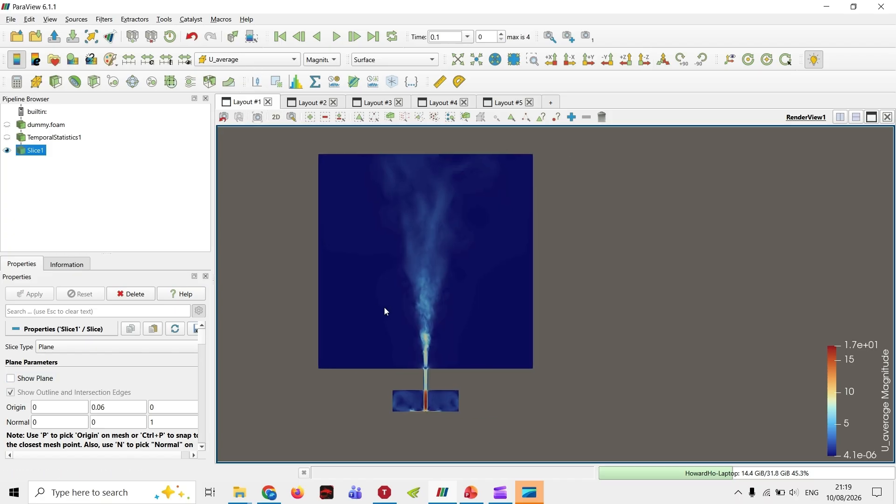
scroll(385, 307, "up", 2)
Step: Set the current time to 0.11 and examine the U_average slice around the nozzle and cavity
left_click(467, 37)
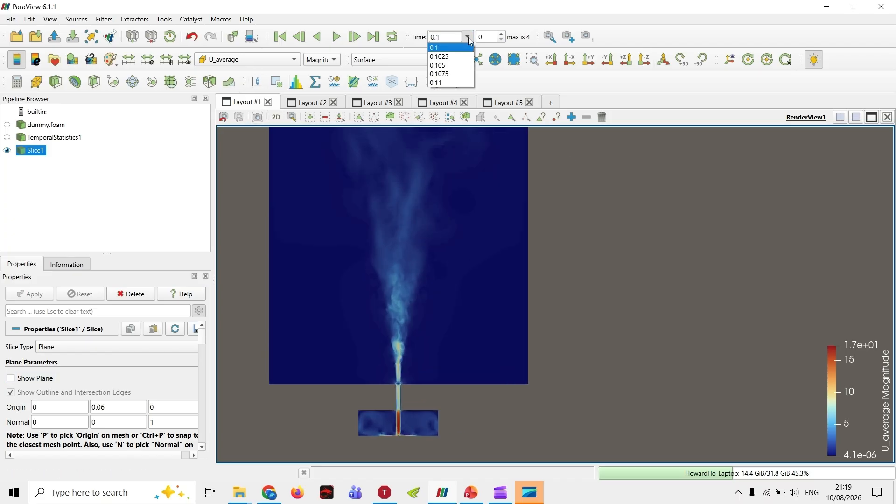
left_click(463, 82)
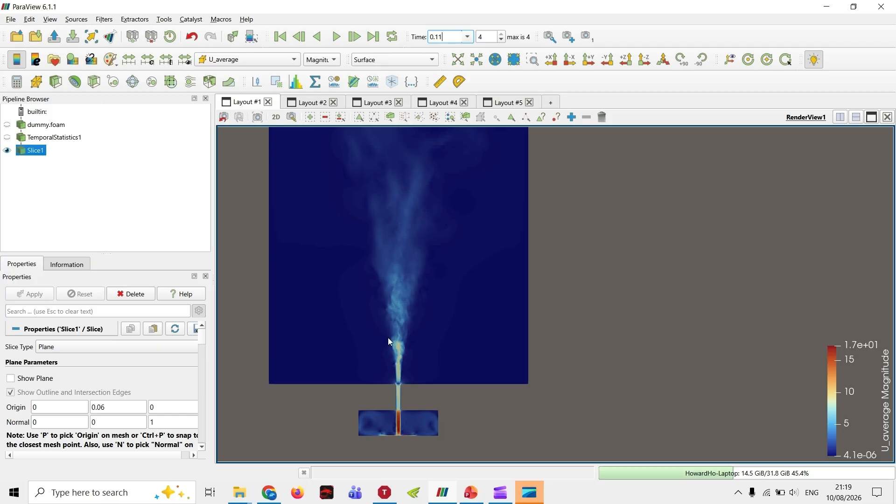
scroll(393, 398, "up", 2)
left_click_drag(394, 397, 539, 245)
scroll(419, 356, "up", 2)
left_click_drag(419, 360, 531, 307)
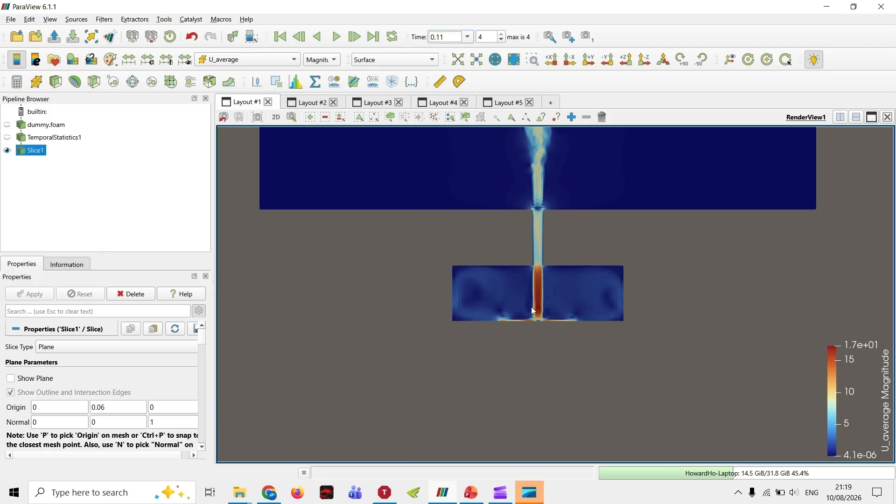
scroll(531, 306, "up", 4)
scroll(388, 343, "down", 5)
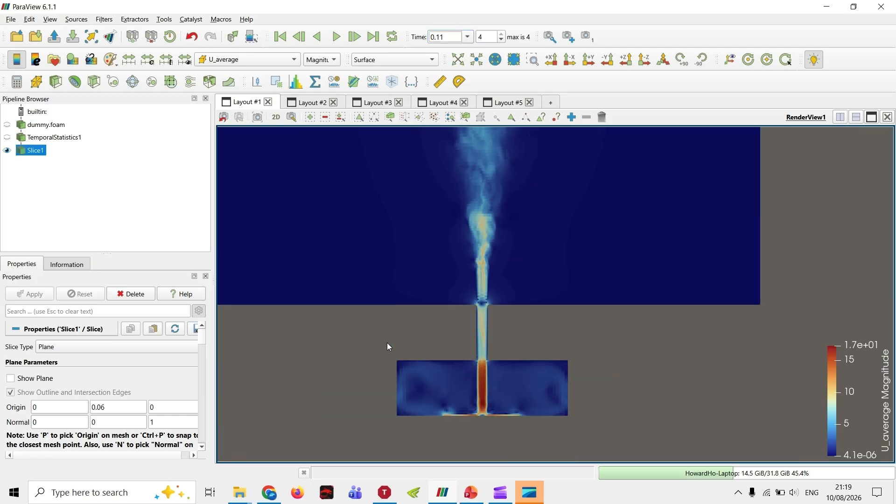
Step: Color the slice by the X component of U_average
left_click(321, 60)
left_click(317, 75)
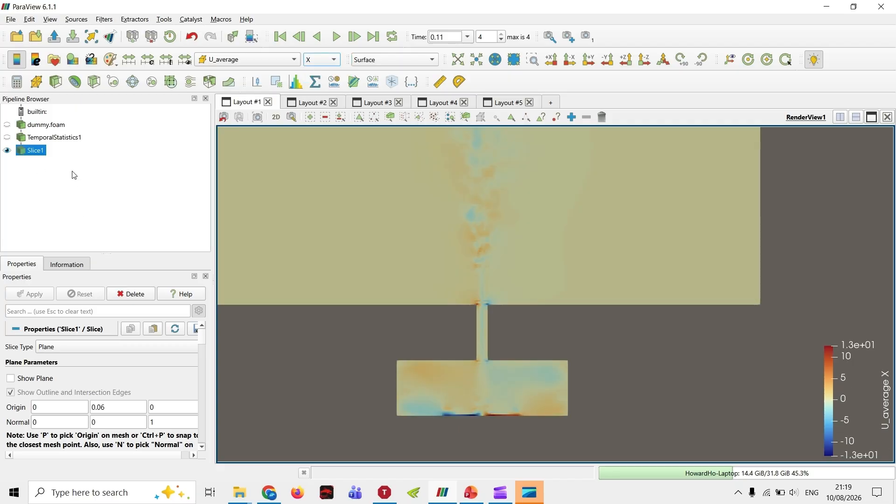
Step: Hide Slice1 and show TemporalStatistics1 as a full volume in 3D interaction mode, seen obliquely from above
left_click(7, 151)
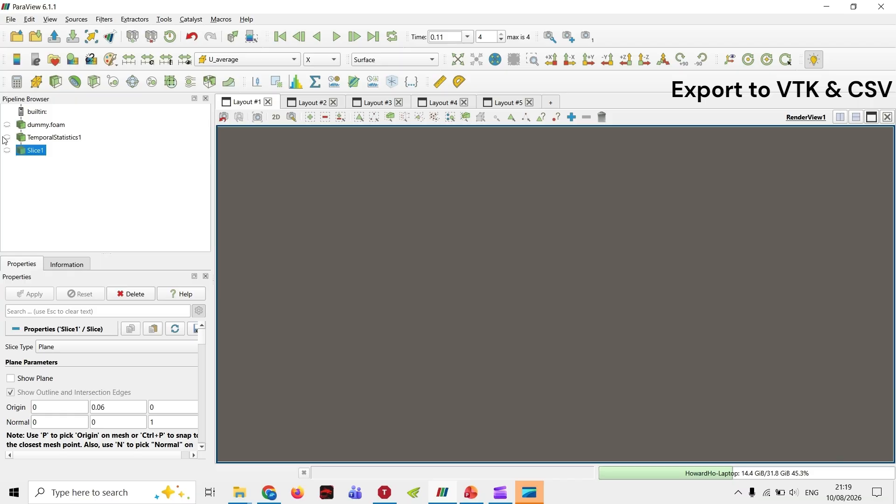
left_click(7, 137)
left_click_drag(545, 338, 521, 259)
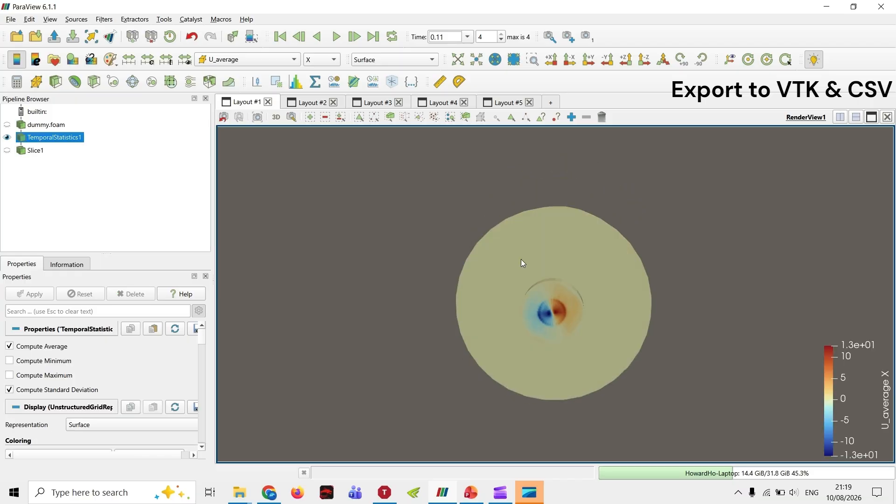
scroll(520, 259, "up", 4)
middle_click_drag(595, 299, 538, 314)
scroll(536, 275, "down", 5)
left_click_drag(536, 276, 541, 384)
middle_click_drag(524, 358, 429, 360)
left_click_drag(429, 359, 424, 348)
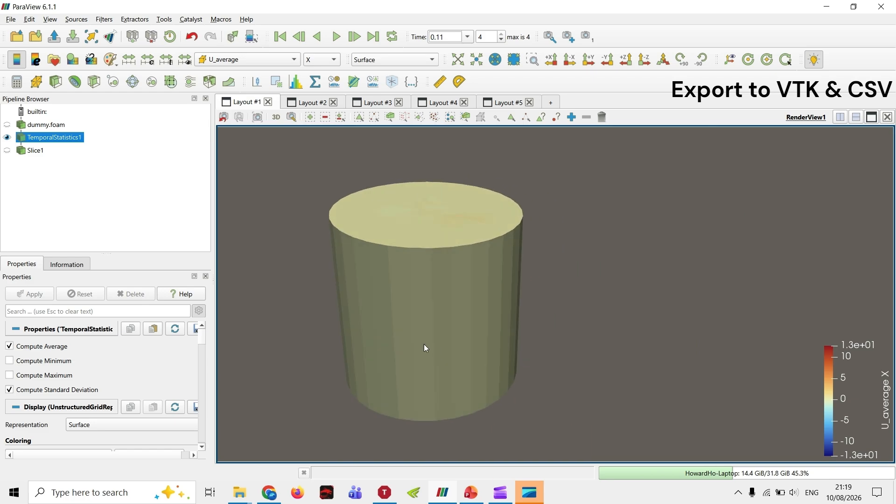
Step: Start saving the TemporalStatistics1 data as a VTK multiblock (.vtm) file named time-averaged in the Part-2 folder
left_click(11, 20)
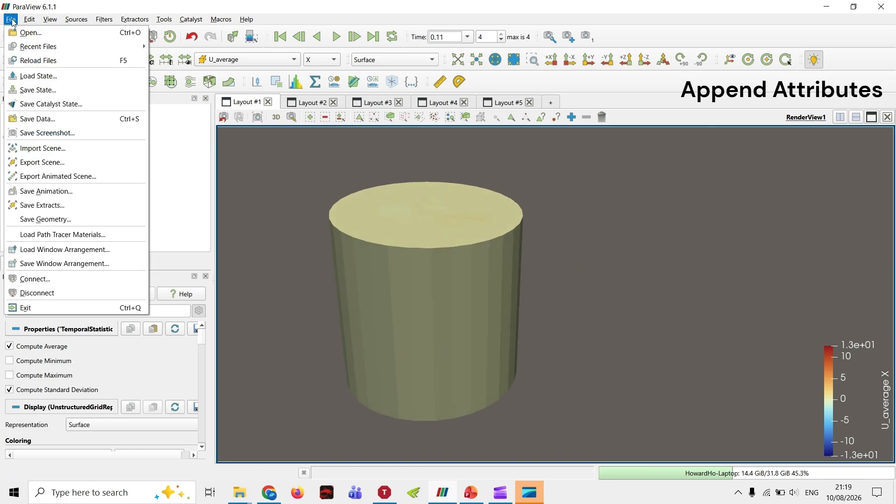
left_click(37, 120)
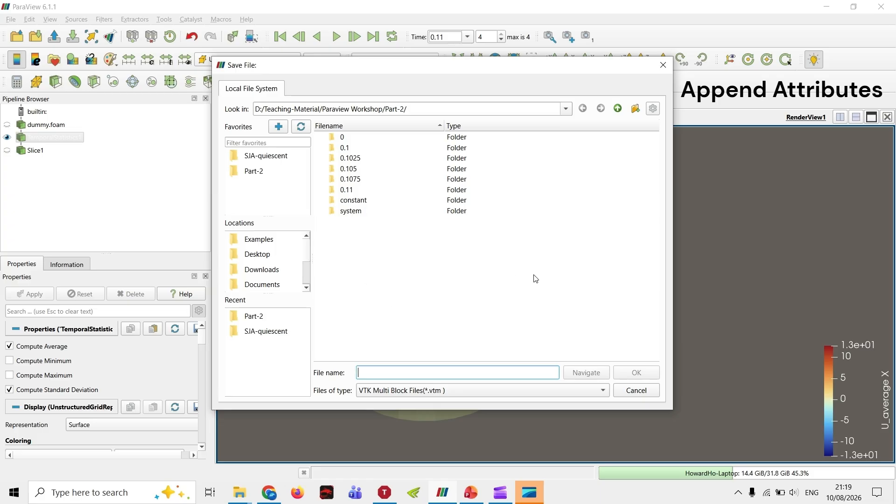
type("time-averaged")
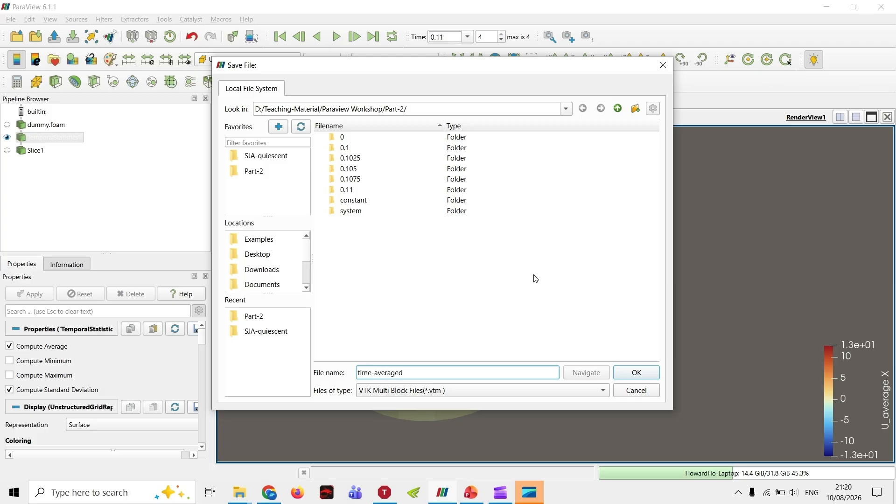
key("Return")
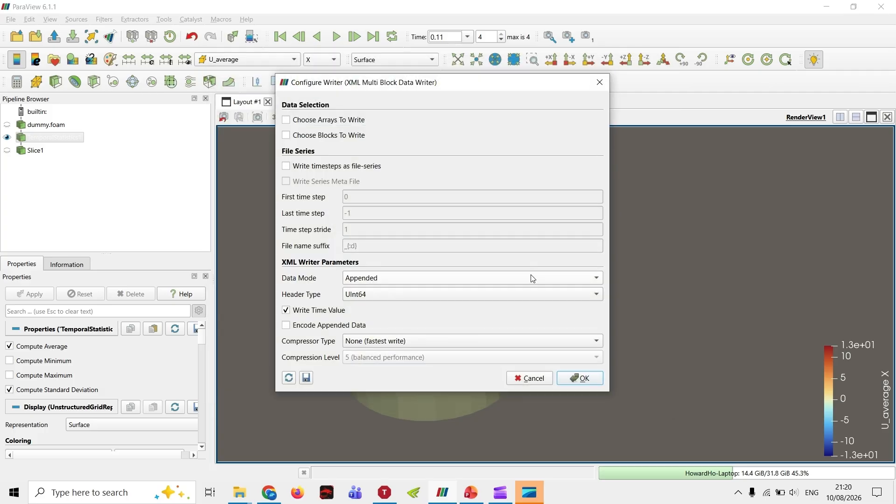
Step: Review the arrays available for writing, leave array selection off, and write the file with the default writer settings
left_click(326, 125)
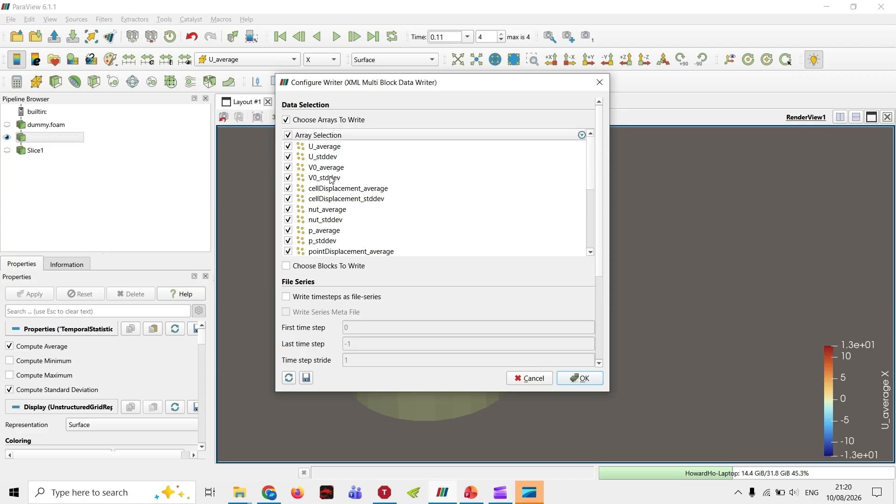
scroll(565, 182, "down", 2)
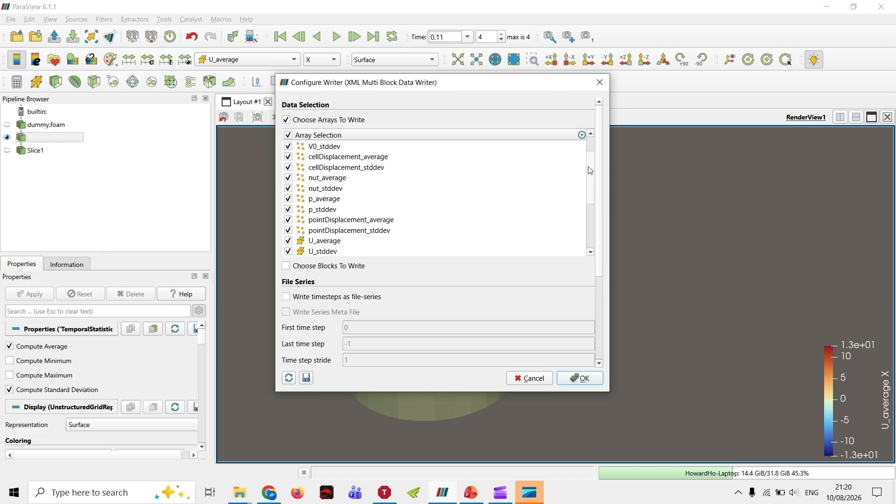
left_click_drag(588, 166, 598, 200)
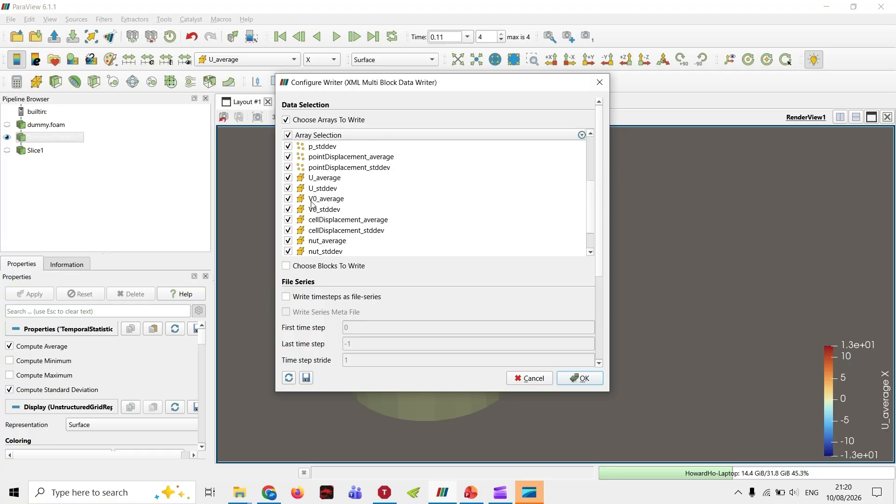
scroll(591, 236, "down", 1)
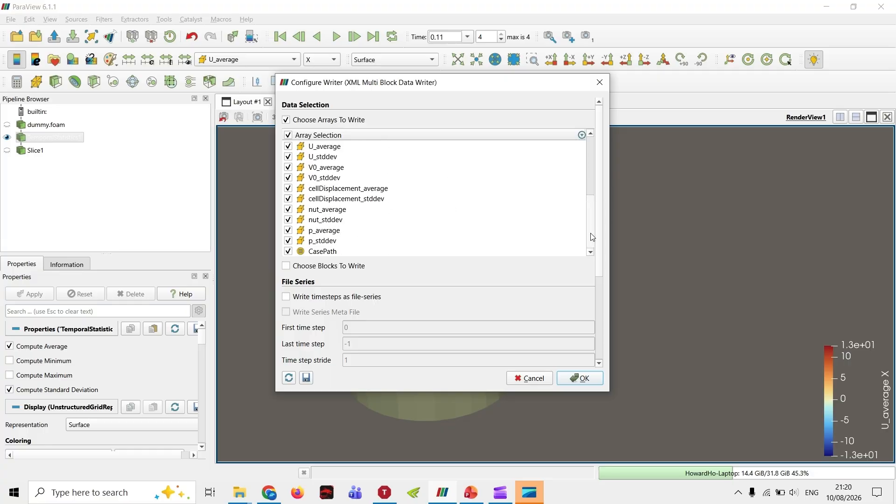
left_click(339, 120)
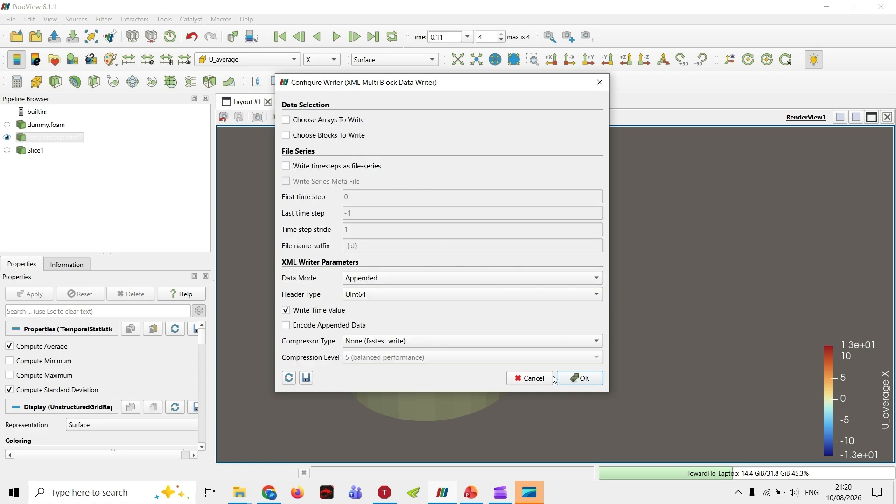
left_click(580, 378)
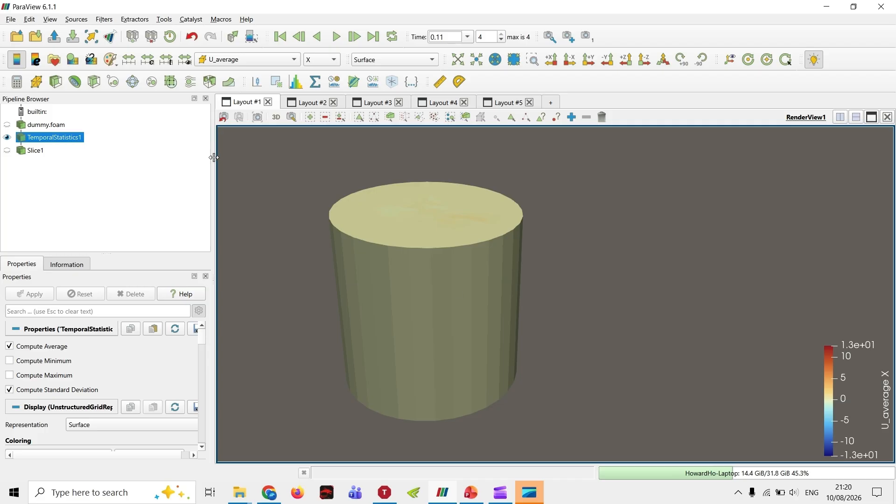
Step: Switch to File Explorer and check the exported time-averaged VTM file and the contents of its companion folder, then return to ParaView
mouse_move(238, 500)
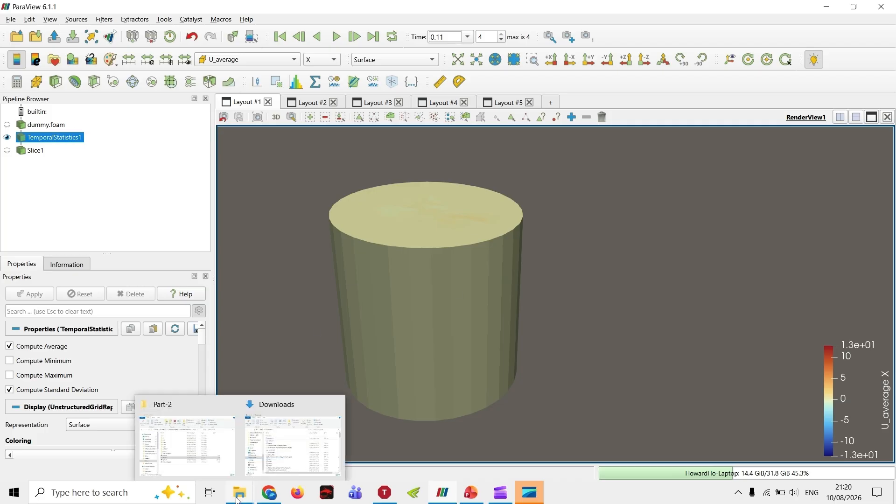
left_click(211, 456)
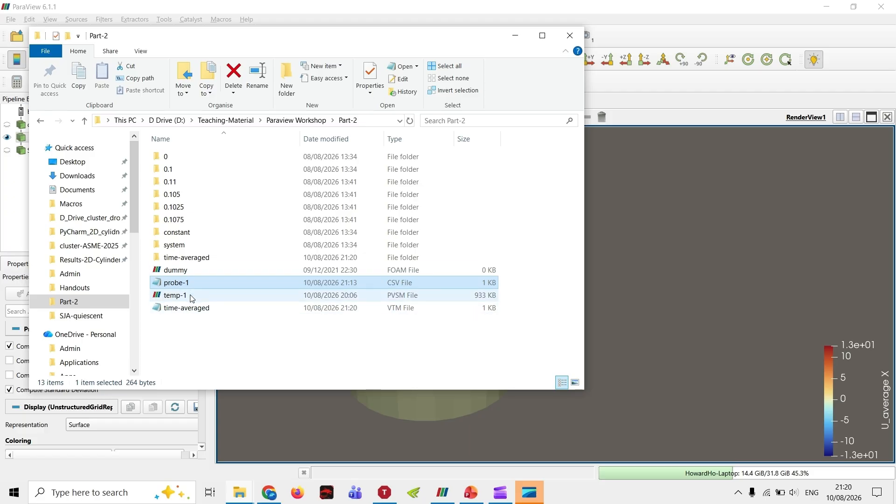
left_click(201, 261)
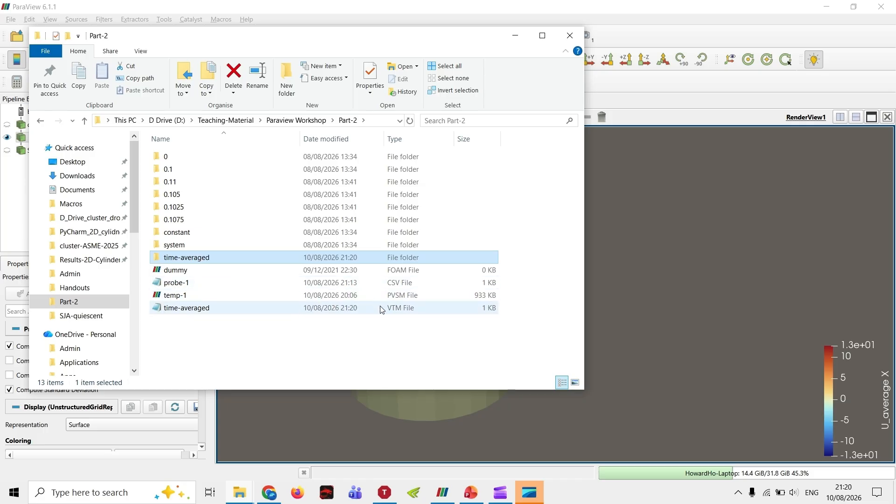
double_click(230, 257)
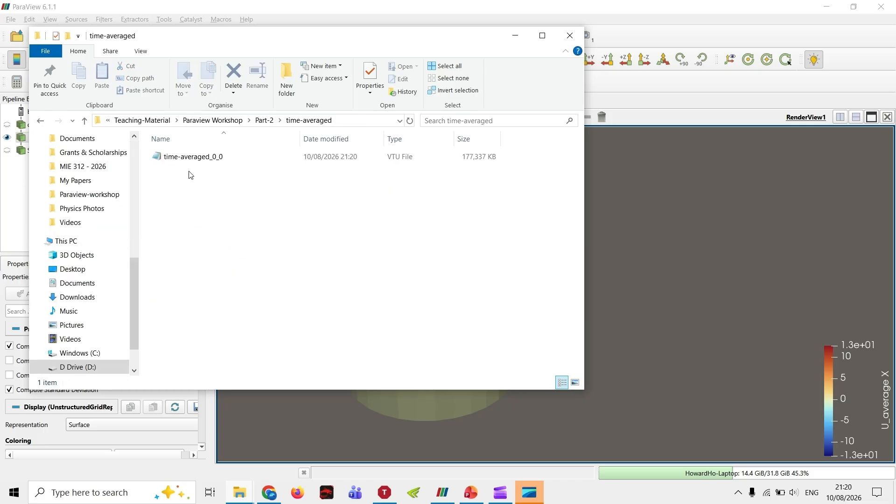
left_click(85, 120)
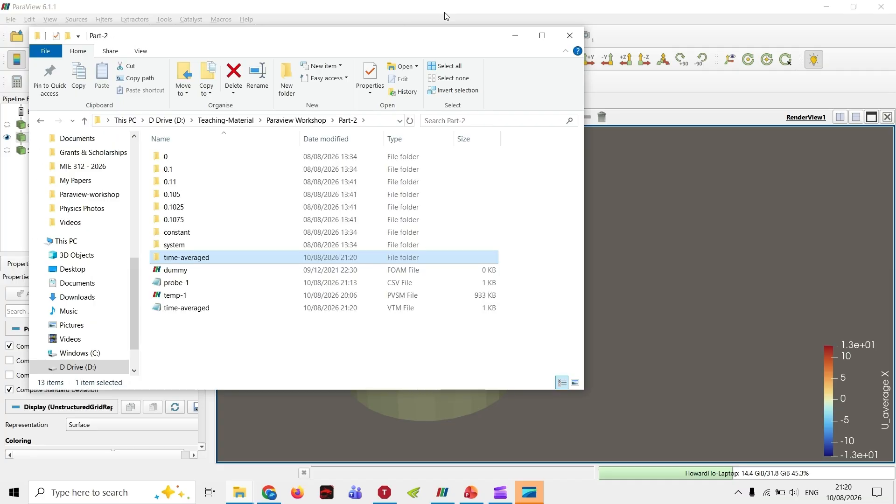
left_click(374, 309, "ctrl")
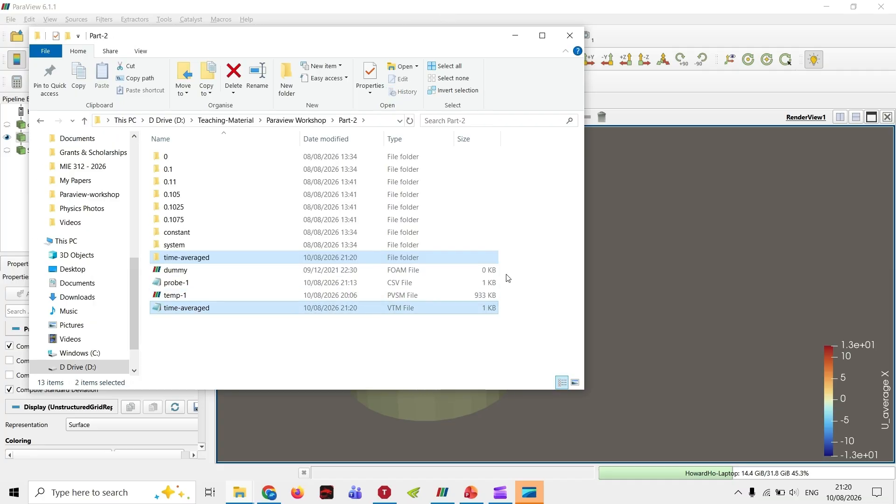
left_click(625, 23)
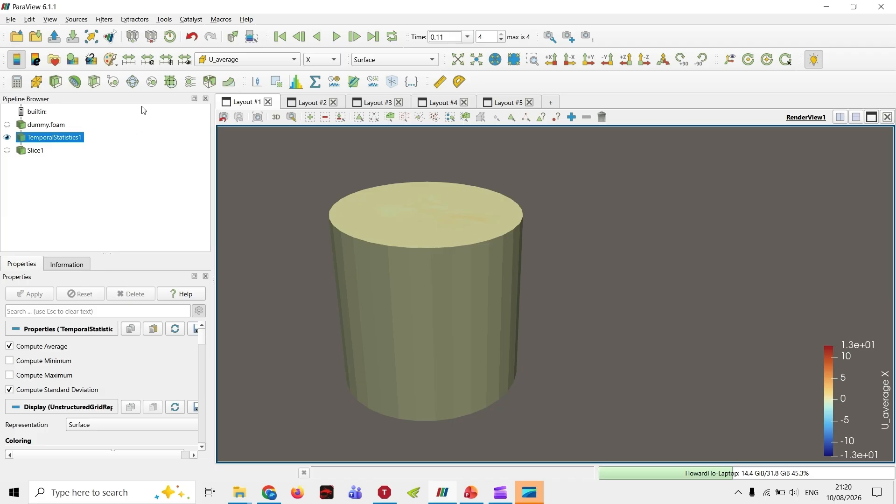
Step: Reset the session, discarding the current visualization, and open time-averaged.vtm from the Part-2 folder
left_click(170, 37)
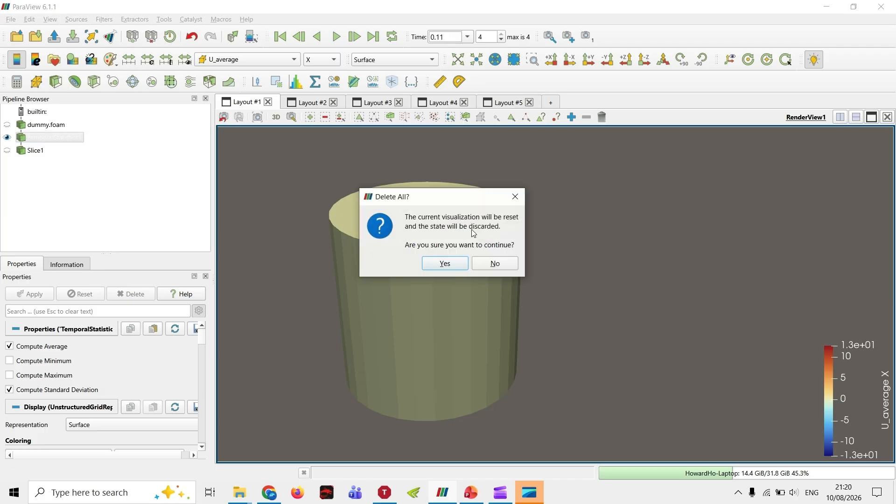
left_click(448, 263)
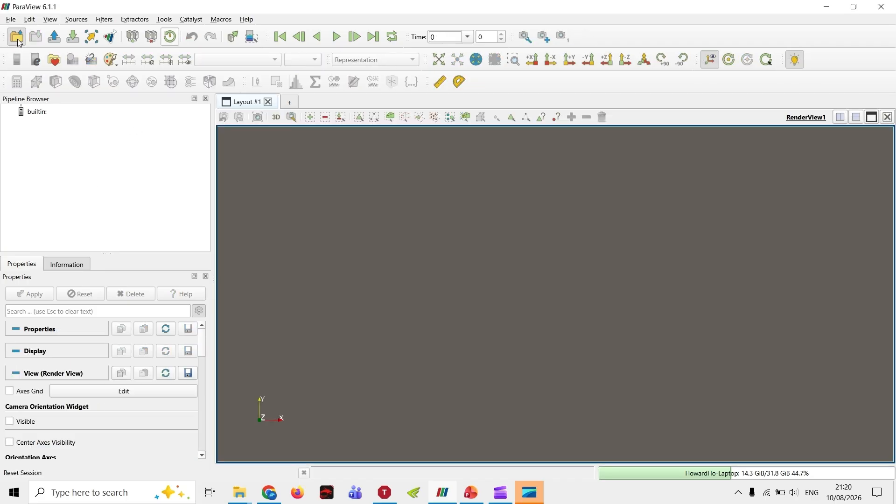
left_click(17, 38)
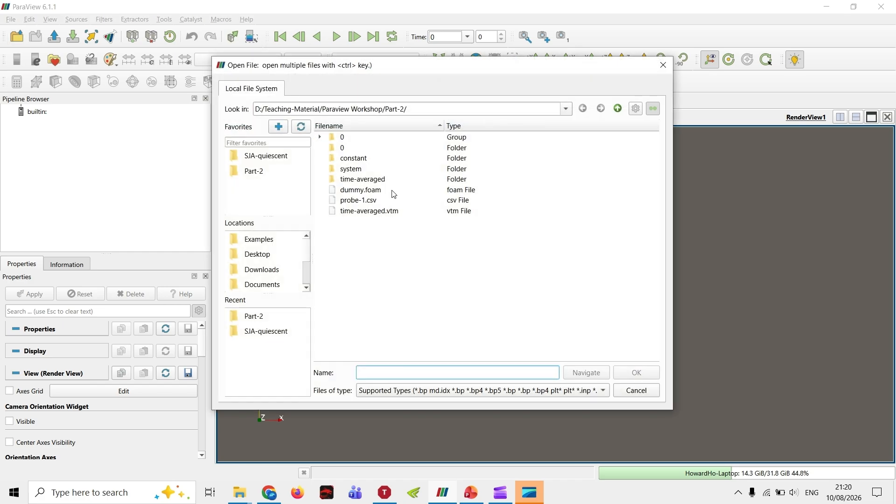
left_click(386, 213)
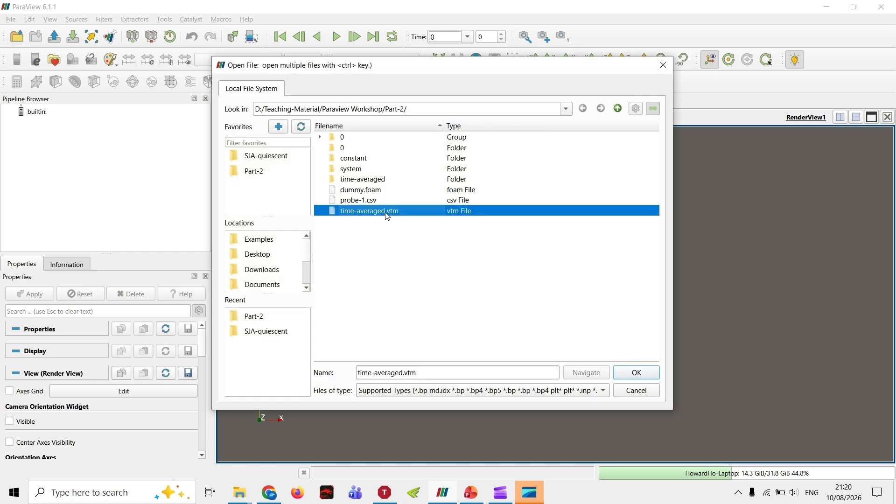
left_click(630, 375)
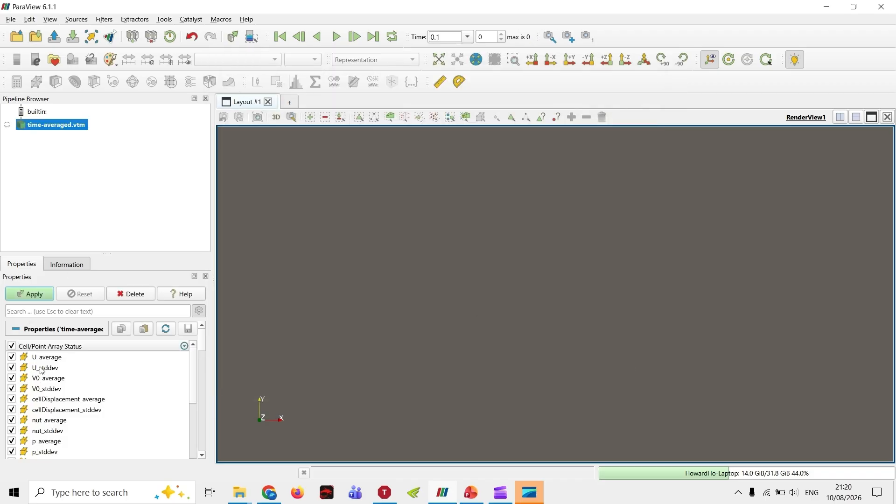
Step: Load time-averaged.vtm with only the cell arrays U_average, p_average and nut_average enabled
left_click(12, 346)
left_click(12, 357)
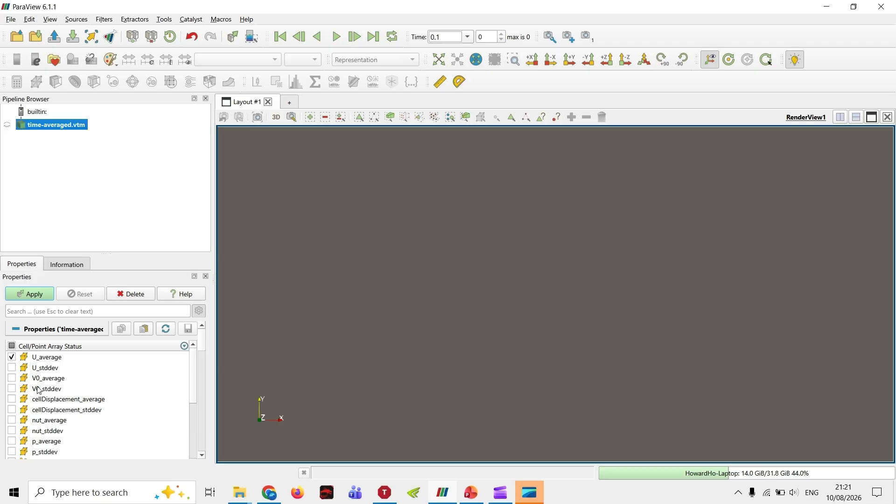
scroll(37, 393, "down", 1)
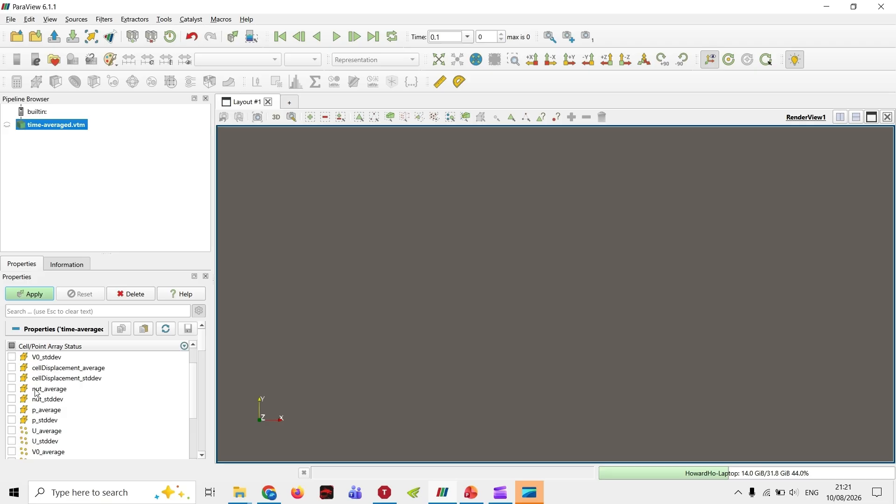
left_click(10, 410)
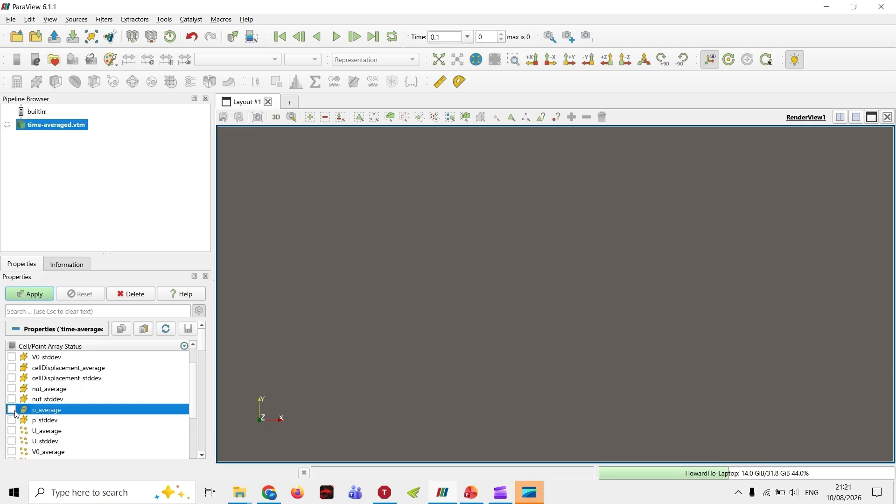
left_click(12, 409)
left_click(12, 389)
left_click(31, 297)
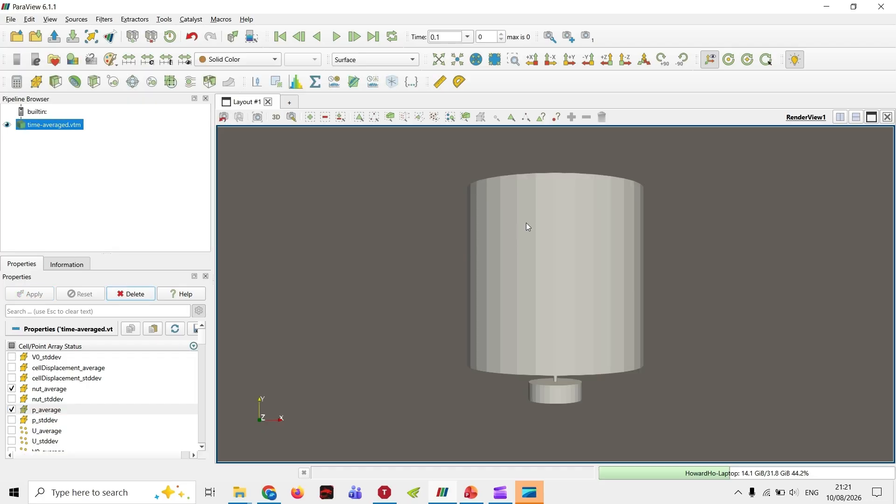
Step: Color the loaded time-averaged data by the magnitude of U_average
left_click_drag(437, 153, 502, 93)
left_click(212, 65)
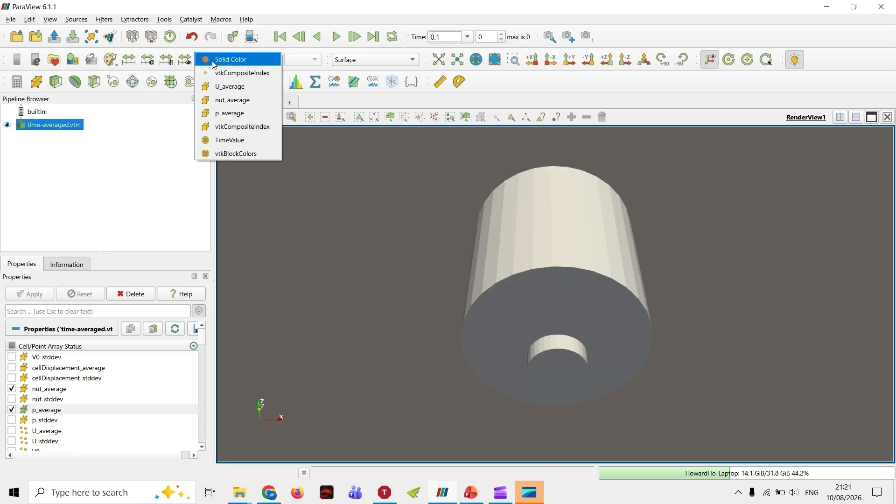
left_click(147, 96)
Step: Slice time-averaged.vtm with a Z-normal plane through the origin 0, 0.06, 0 and hide the plane widget
left_click(94, 82)
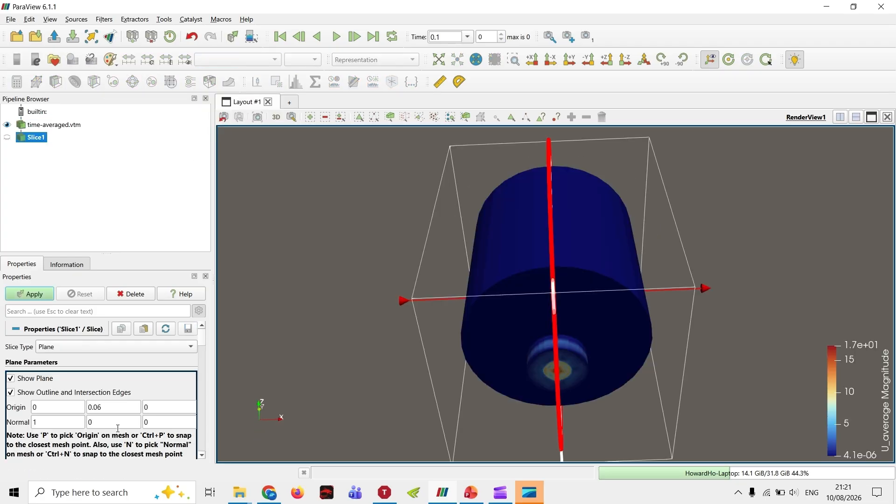
scroll(96, 425, "down", 5)
left_click(56, 401)
scroll(29, 327, "up", 3)
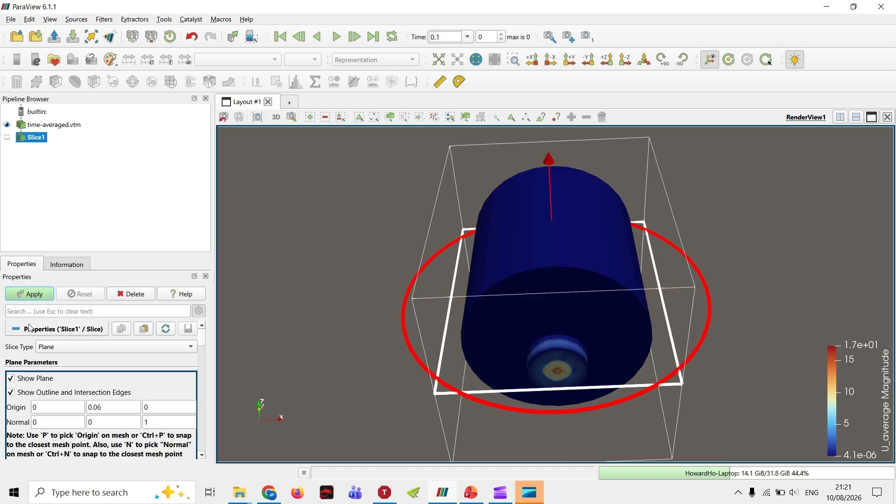
left_click(37, 301)
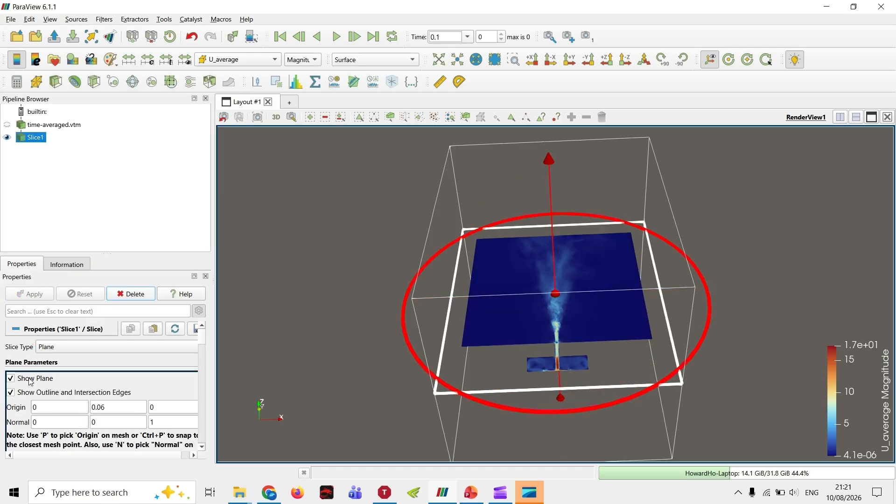
left_click(32, 382)
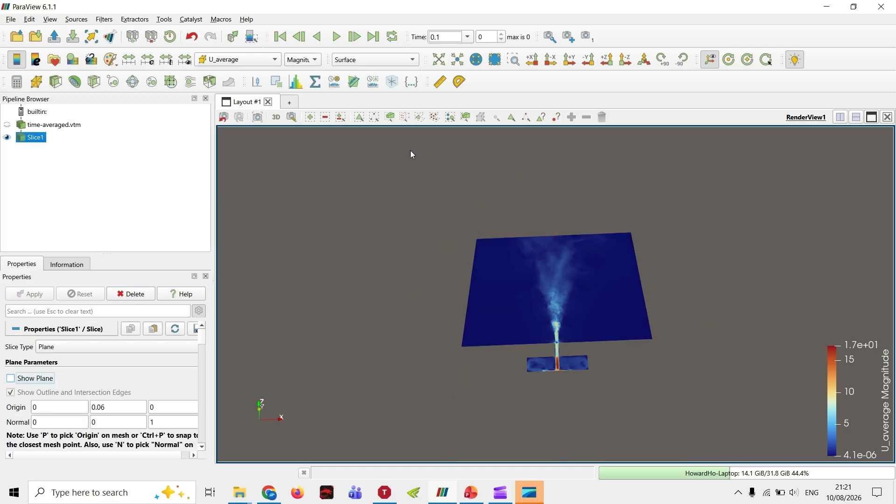
Step: Align the camera with the Z axis, switch to 2D interaction and examine the average-velocity jet on Slice1
left_click(625, 60)
left_click(274, 120)
left_click_drag(487, 275, 281, 276)
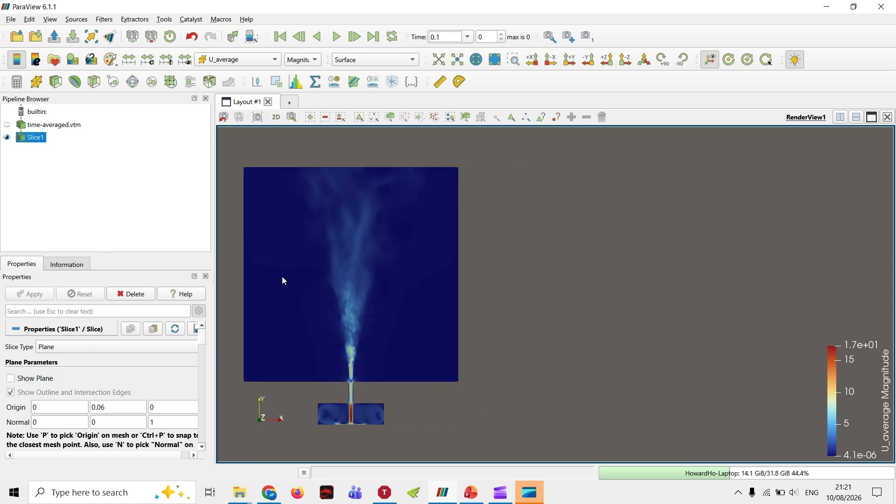
scroll(426, 314, "up", 4)
left_click_drag(425, 314, 482, 351)
scroll(581, 280, "down", 2)
scroll(458, 333, "down", 2)
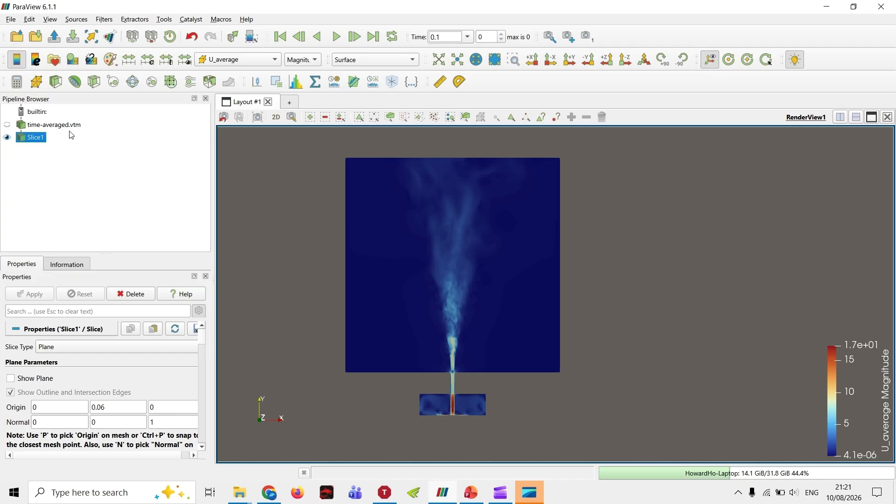
left_click_drag(447, 240, 402, 238)
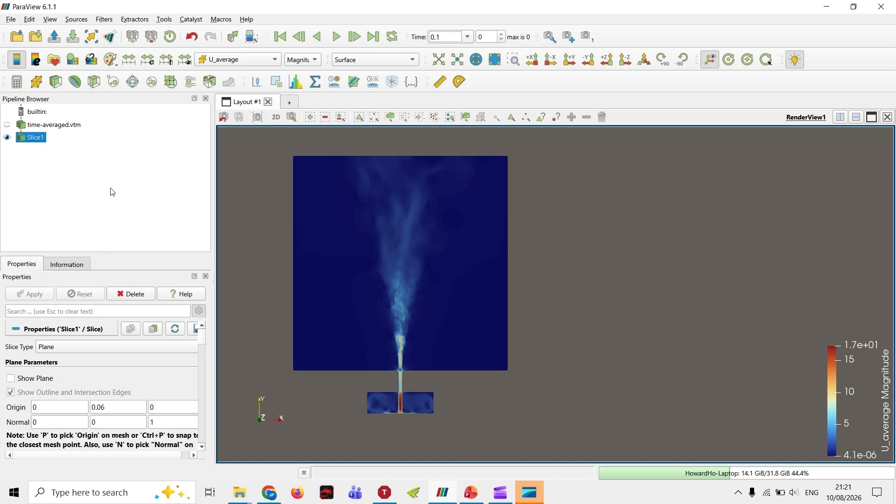
left_click_drag(338, 217, 485, 229)
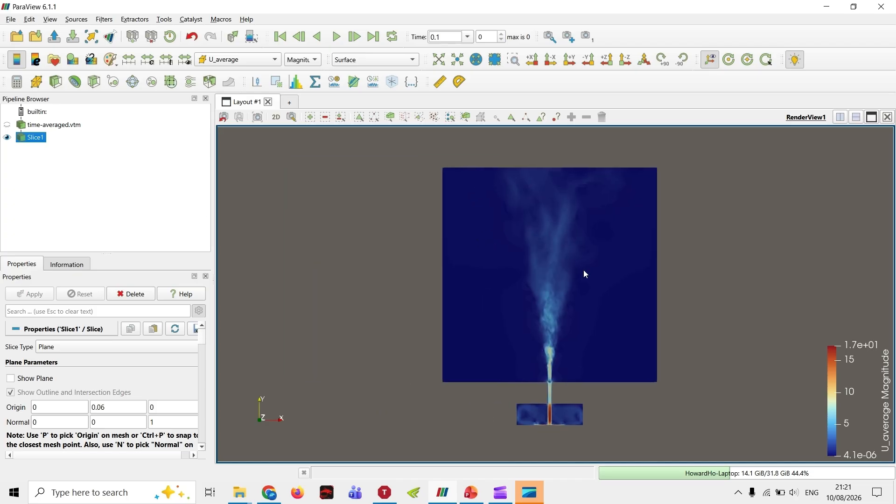
left_click_drag(583, 270, 447, 271)
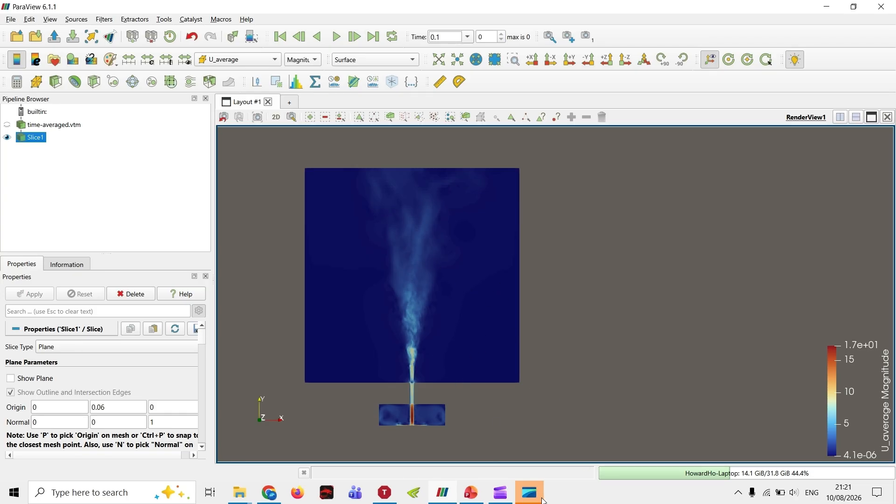
Step: Create a second layout with a SpreadSheet View of Slice1 and set it to show Cell Data
mouse_move(543, 500)
left_click(291, 102)
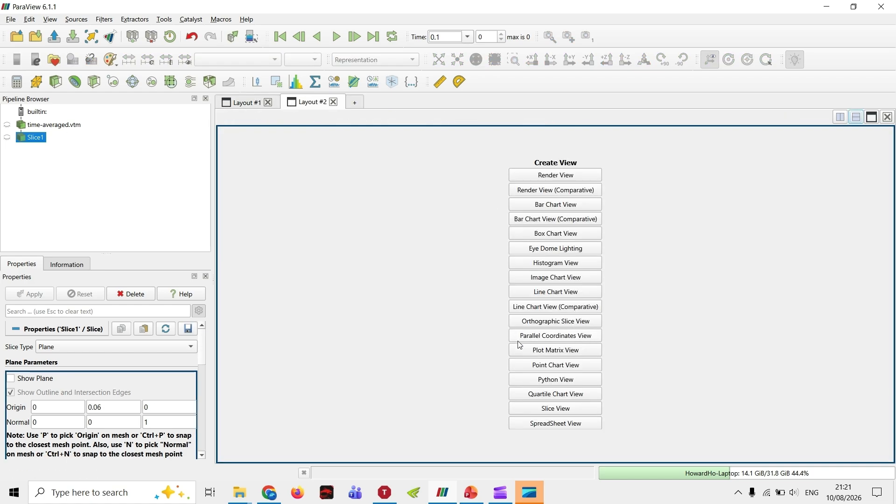
left_click(543, 423)
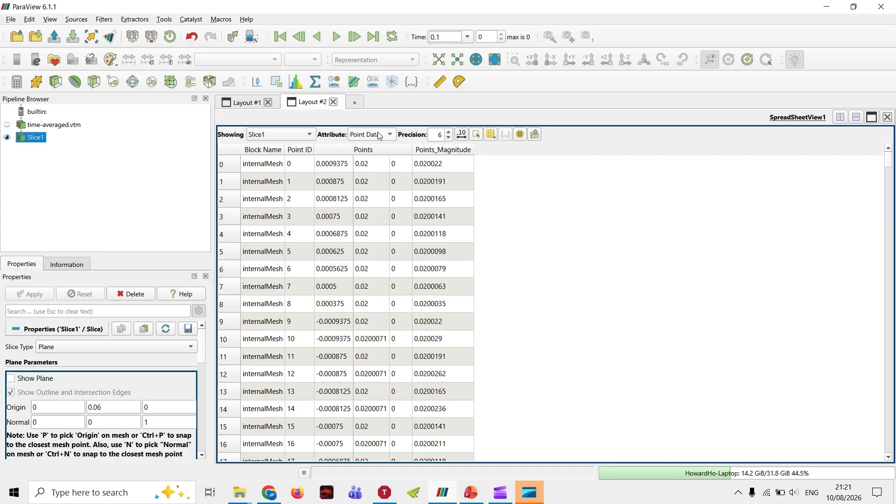
left_click(489, 134)
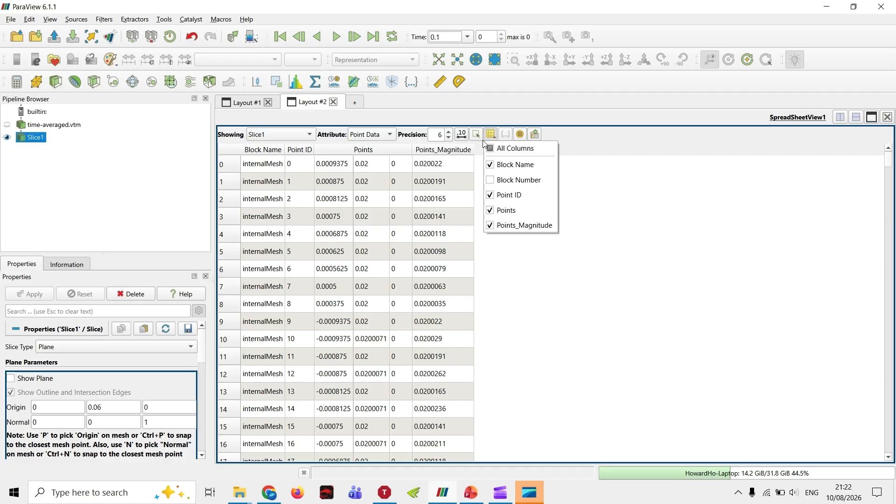
left_click(382, 136)
left_click(369, 149)
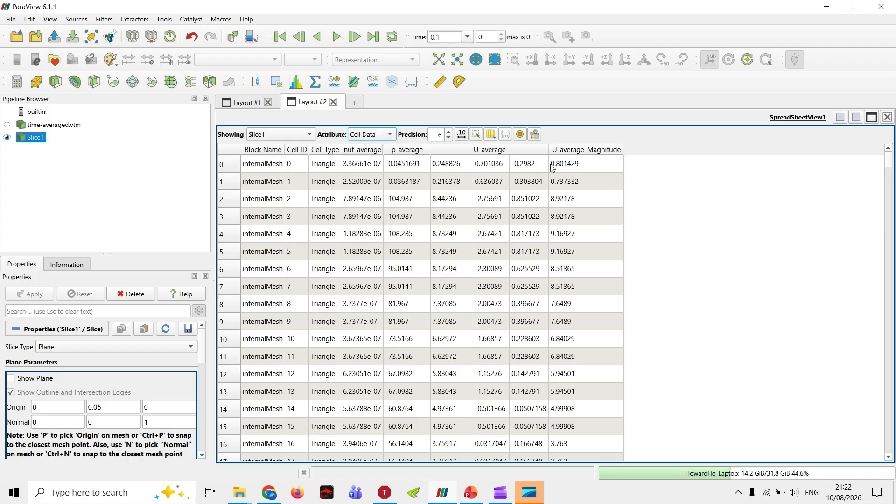
Step: Examine the first rows of Slice1's cell data and review which columns the spreadsheet can show
left_click(347, 169)
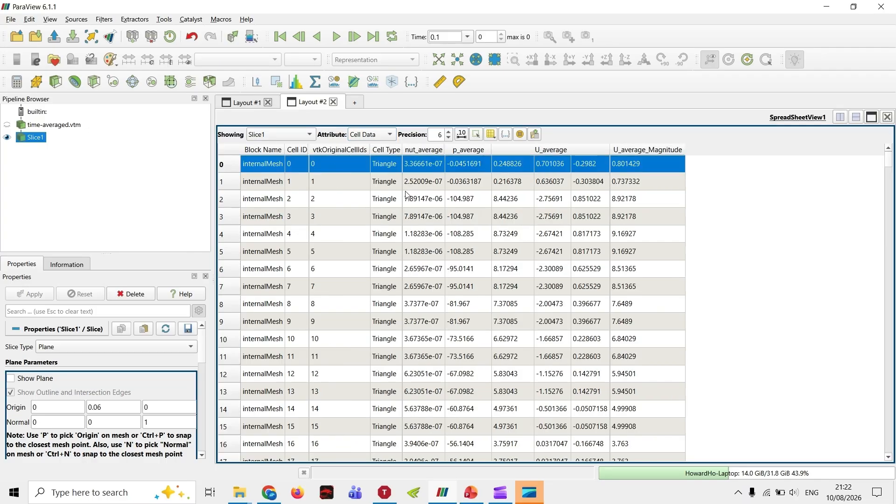
key("Down")
key("Down")
key("Down")
key("Down")
key("Down")
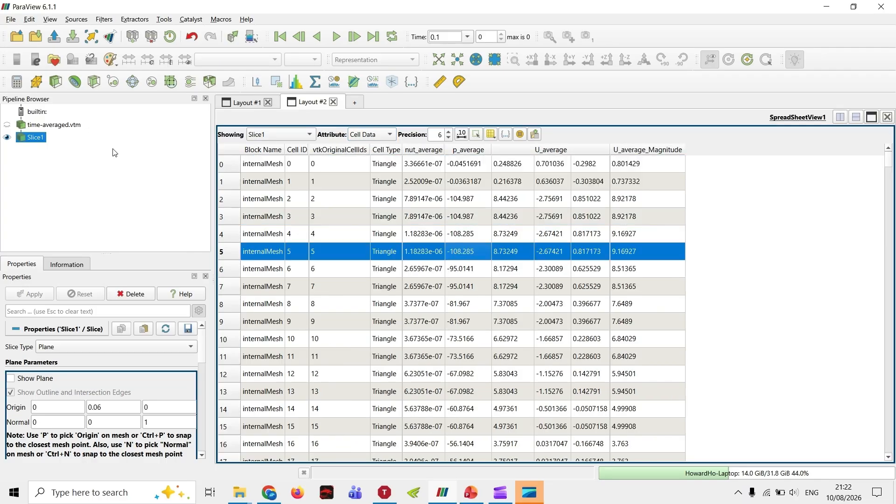
left_click(283, 164)
left_click(490, 135)
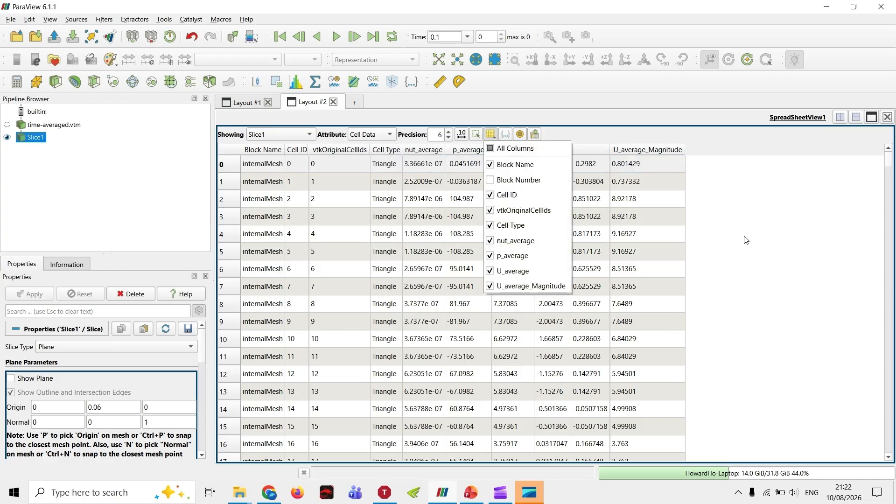
left_click(30, 138)
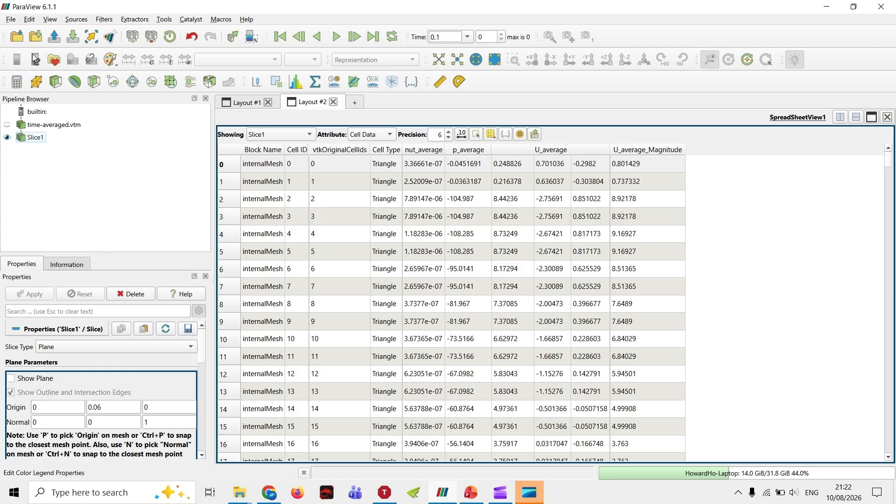
Step: Open dummy.foam from the Part-2 folder and load it alongside the time-averaged data
left_click(17, 36)
left_click(385, 191)
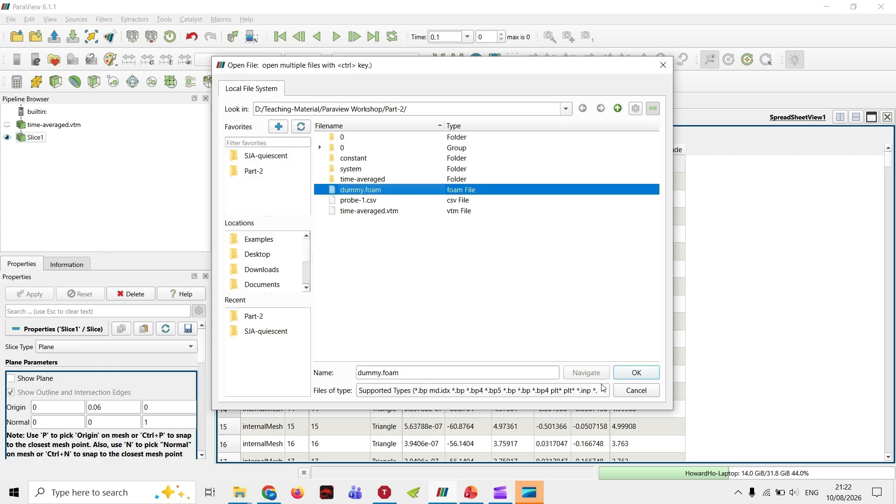
left_click(625, 373)
left_click(33, 297)
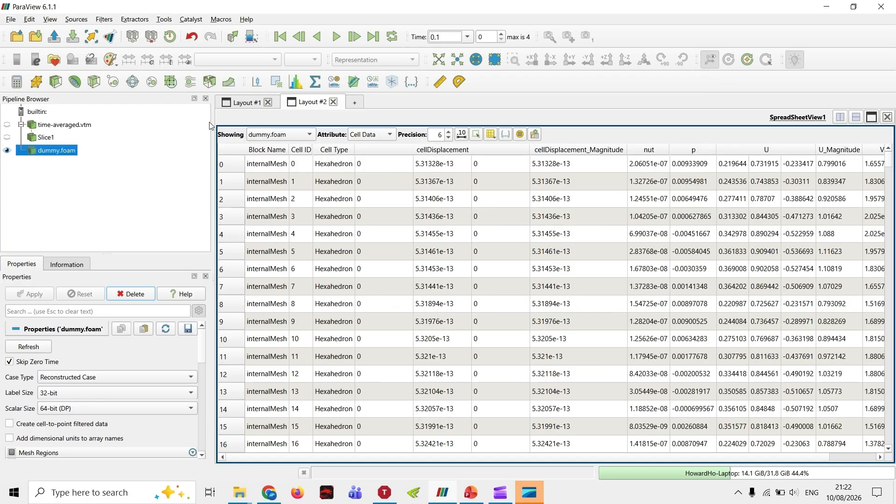
Step: Slice dummy.foam in Layout #1 with a Z-normal plane through the origin 0, 0.06, 0
left_click(240, 106)
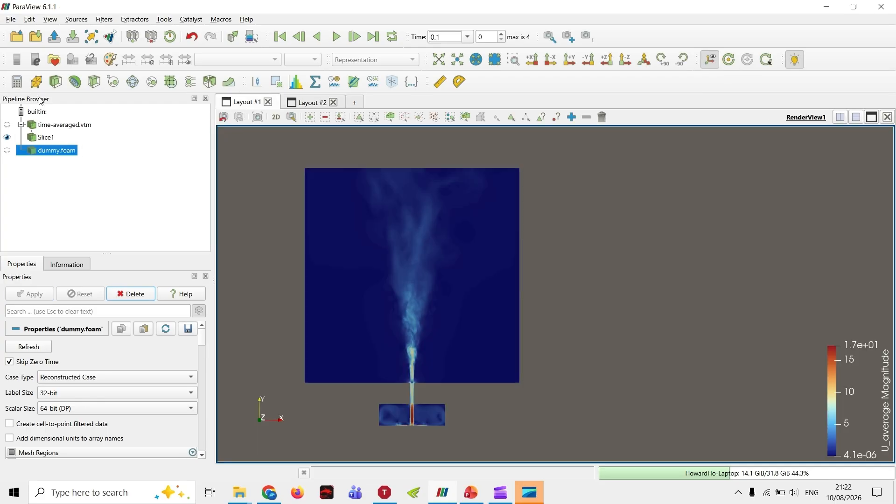
left_click(93, 84)
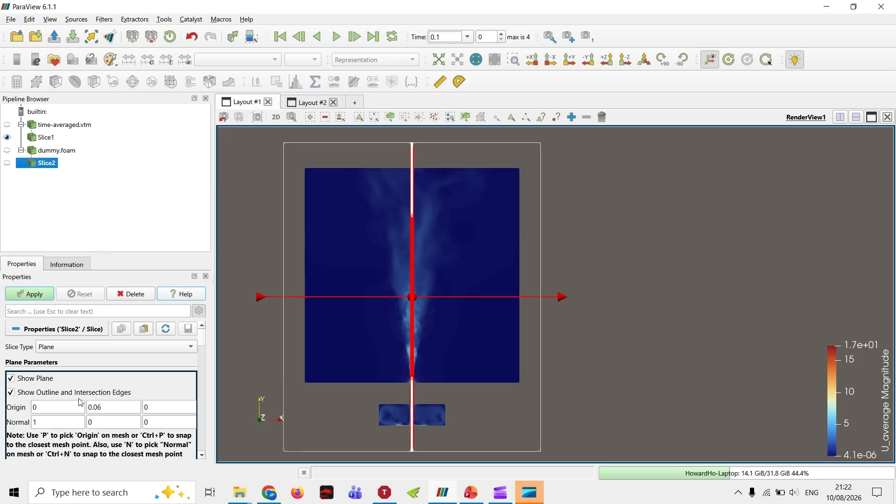
scroll(81, 402, "down", 5)
left_click(54, 366)
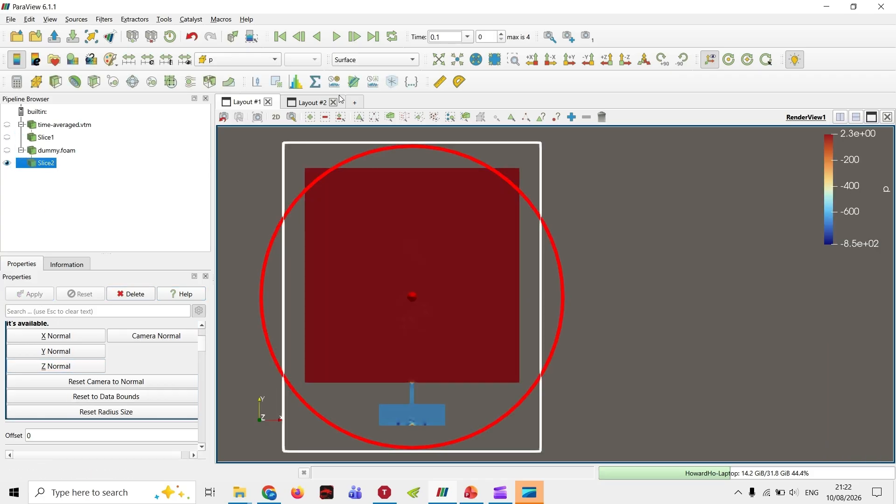
Step: Show Slice2 in the Layout #2 spreadsheet and hide the cellDisplacement_Magnitude column
left_click(315, 104)
left_click(8, 163)
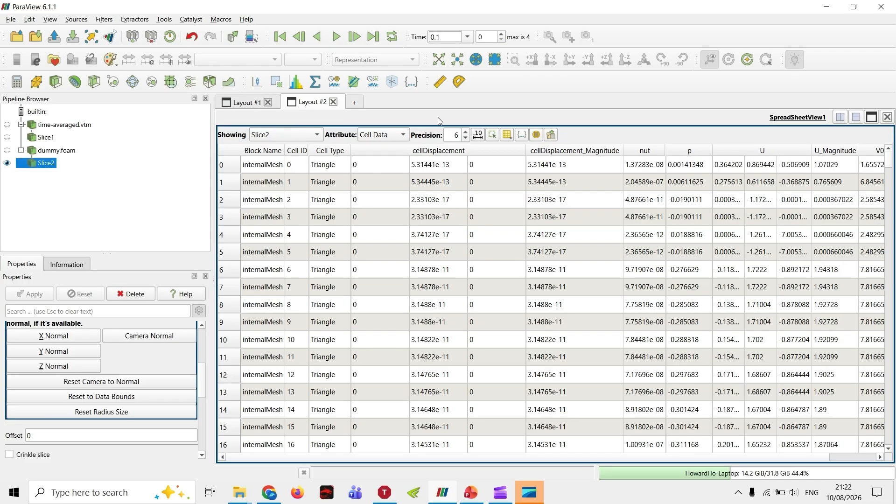
left_click(507, 135)
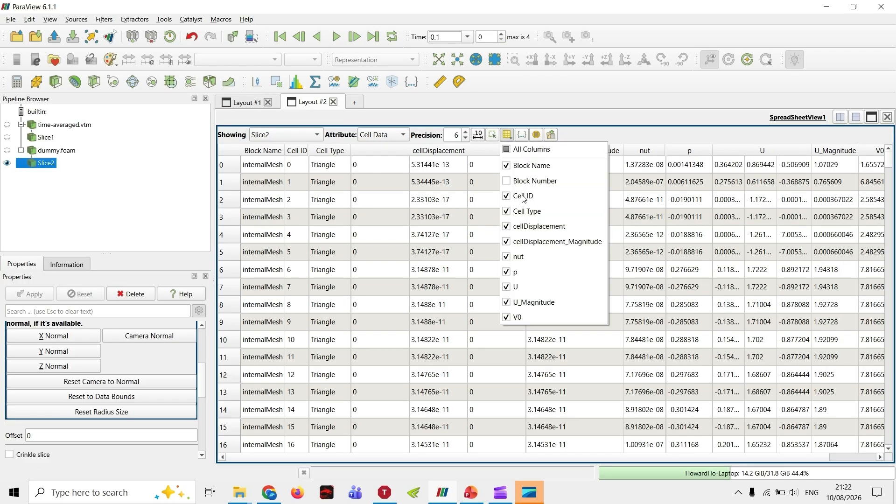
left_click(547, 243)
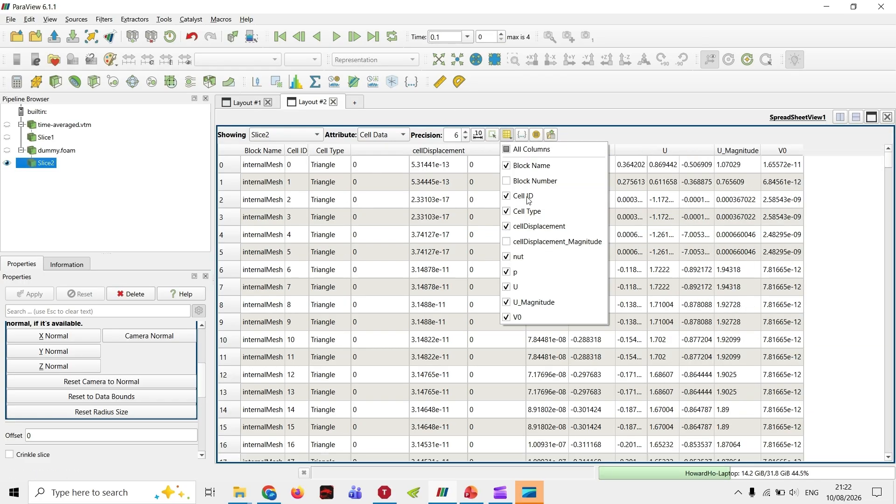
Step: Compare the Point Data and Cell Data of Slice2 in the spreadsheet, including the columns each one offers
left_click(398, 134)
left_click(378, 121)
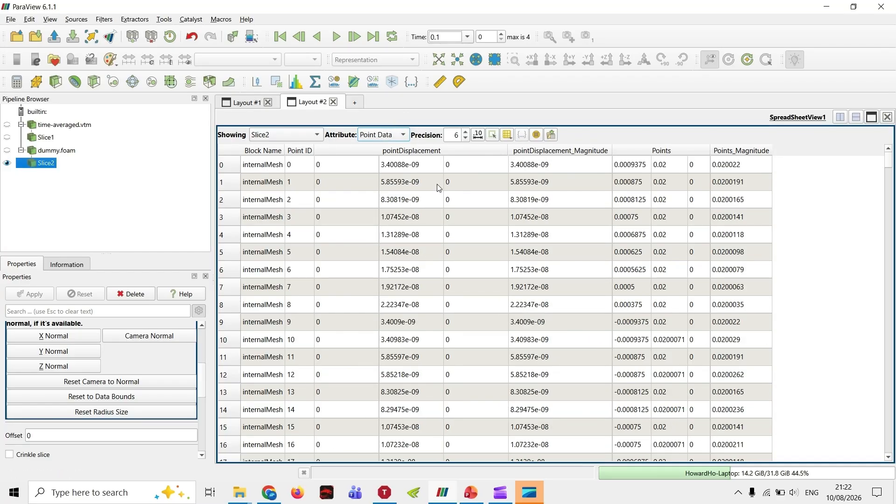
left_click(403, 136)
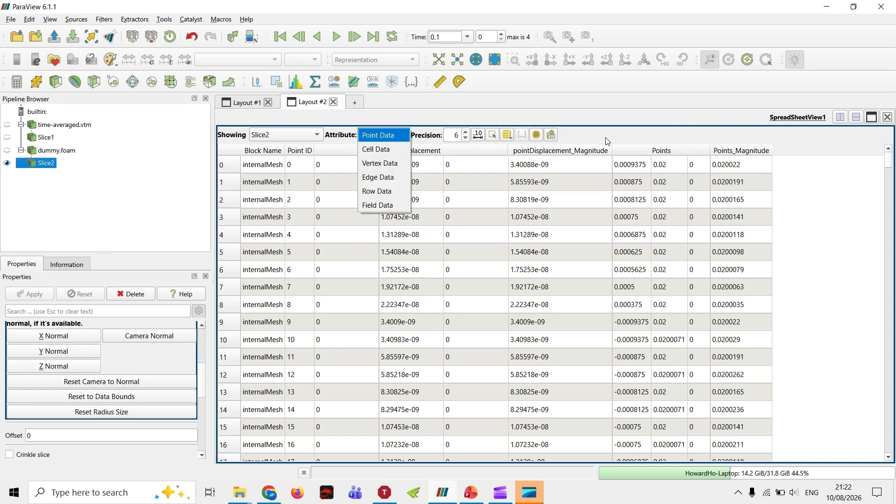
left_click(628, 129)
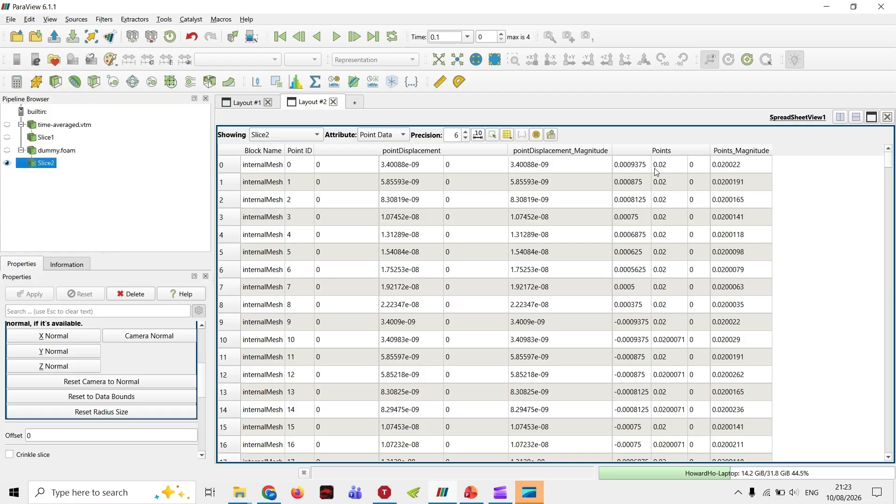
left_click(401, 138)
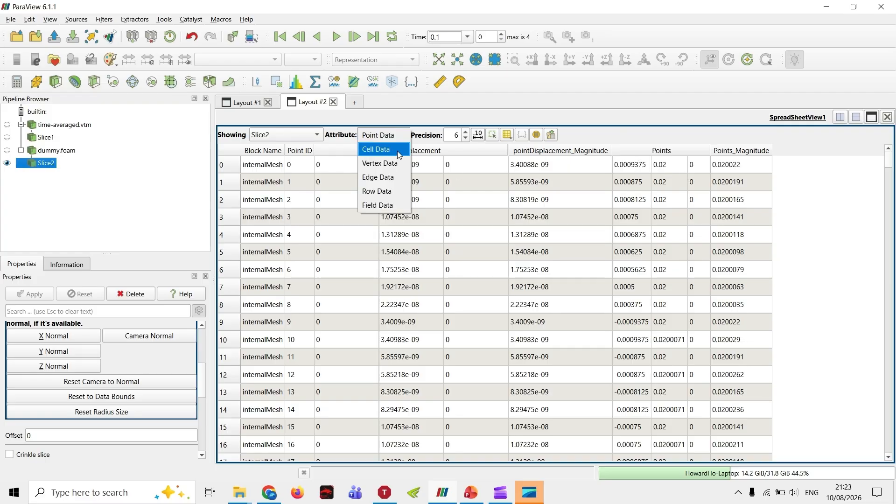
left_click(383, 149)
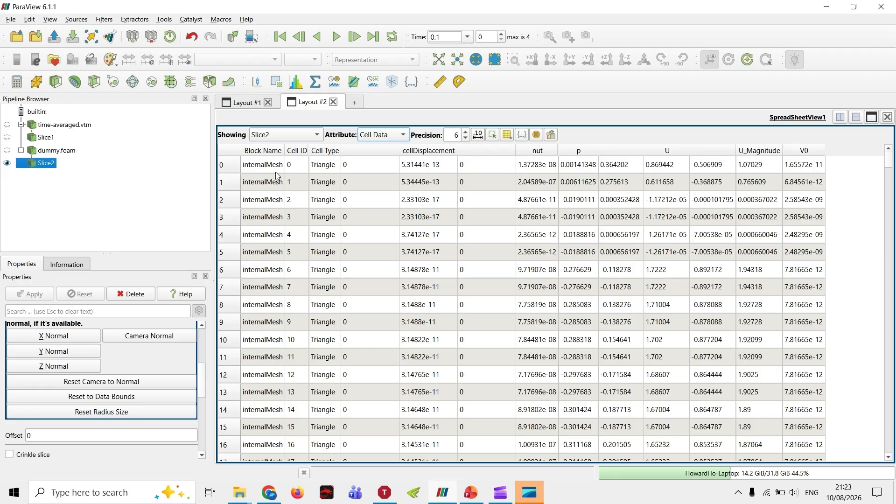
left_click(398, 159)
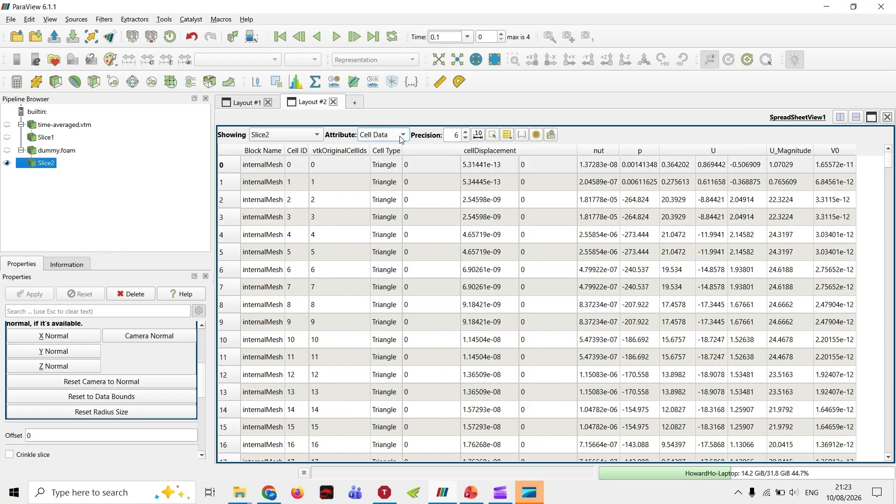
left_click(400, 136)
left_click(382, 120)
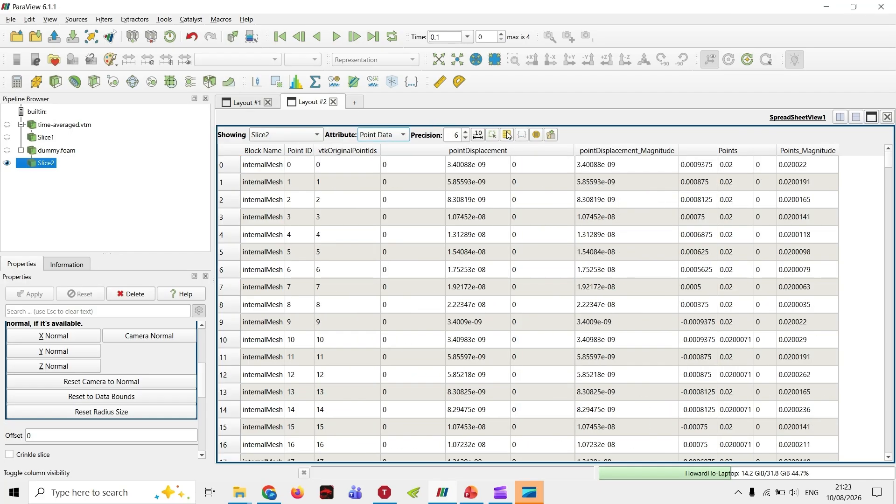
left_click(508, 135)
Step: Open the spreadsheet export for comma or tab delimited files, cancel it and return to the render view in Layout #1
left_click(551, 135)
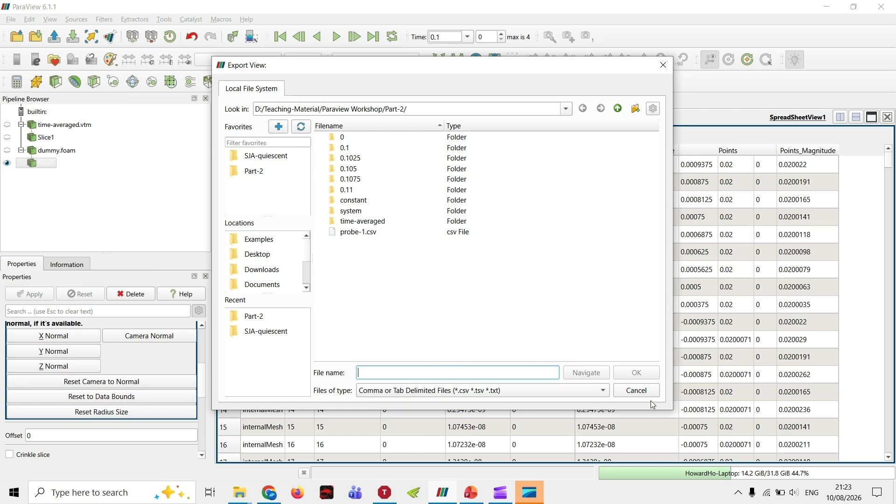
left_click(637, 391)
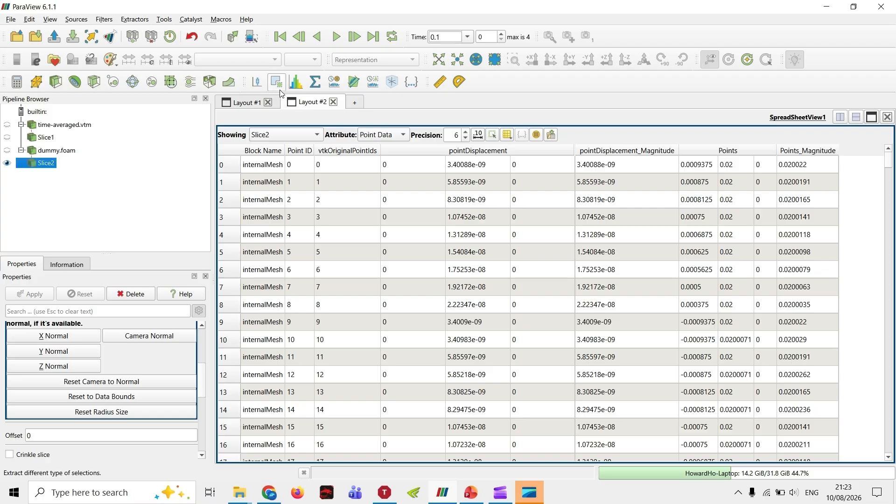
left_click(247, 103)
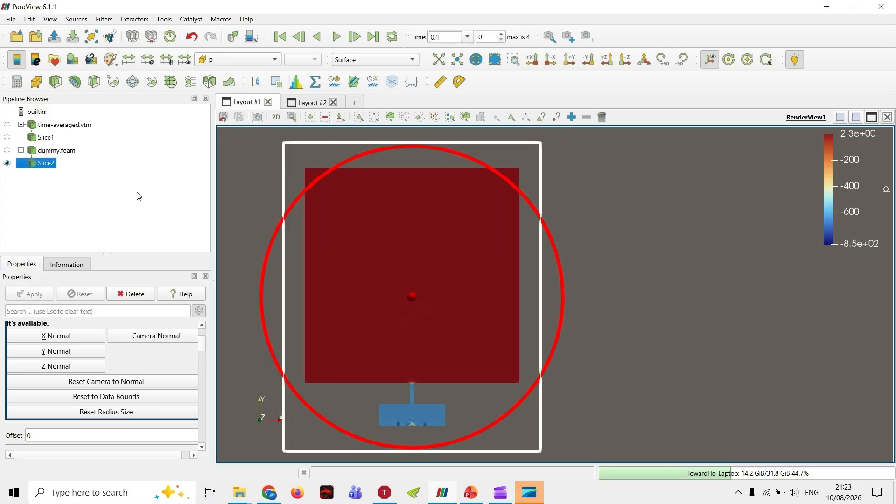
scroll(54, 381, "up", 5)
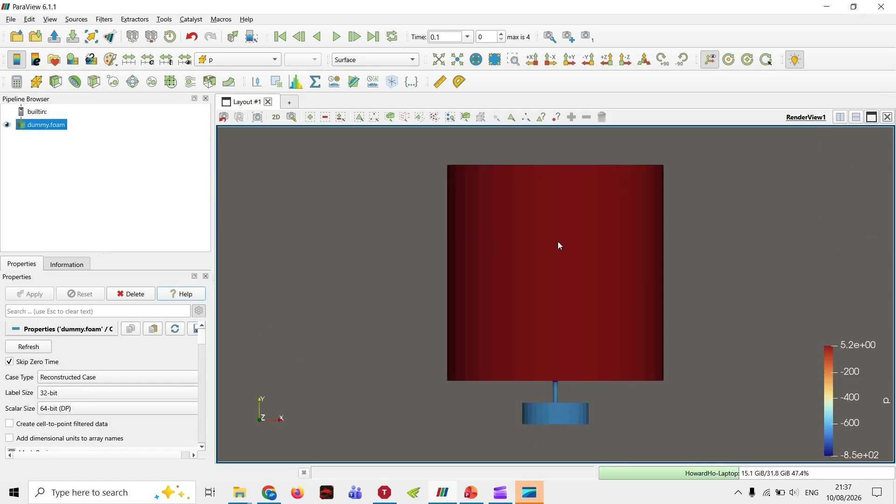
Step: Align the view of dummy.foam with the Z axis and pan the model to the left of centre
mouse_move(559, 242)
left_mouse_down()
mouse_move(455, 245)
mouse_move(568, 241)
left_mouse_up()
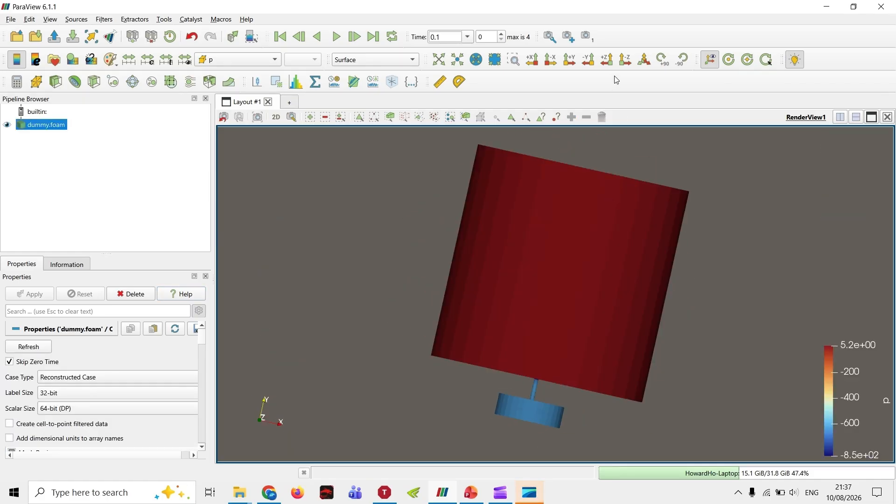
left_click(644, 59)
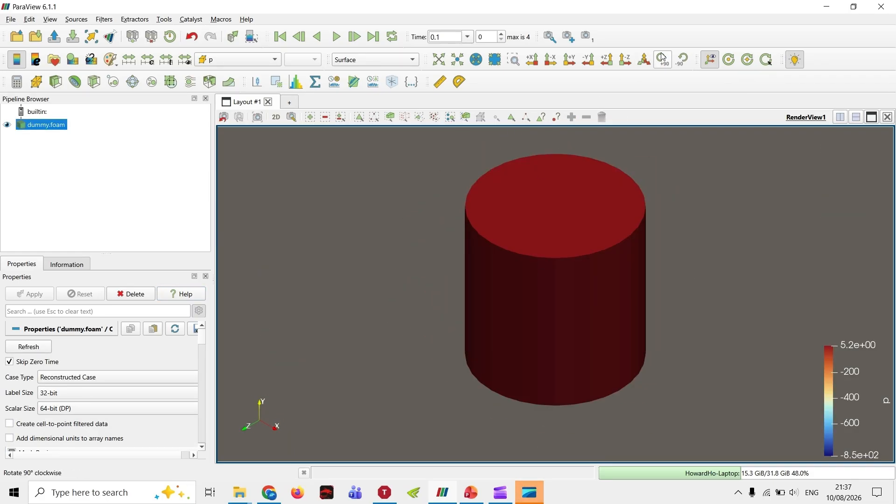
left_click(625, 60)
middle_click_drag(566, 307, 416, 309)
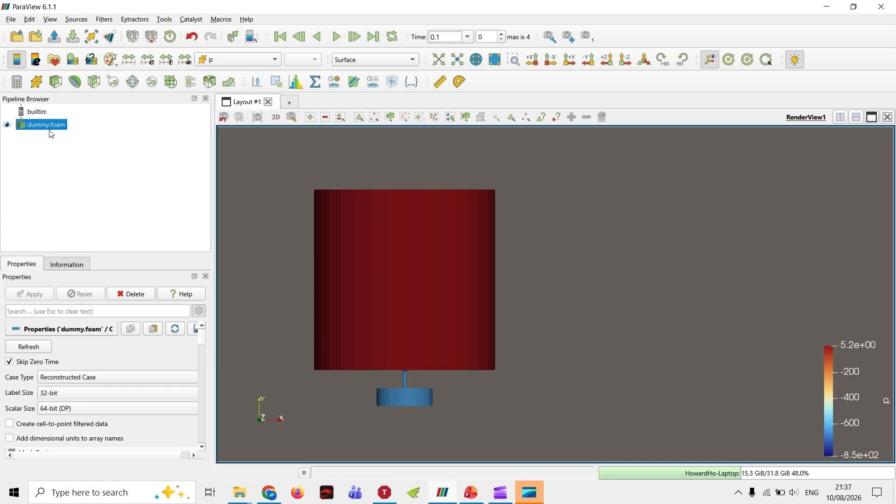
Step: Switch to the isometric view and slice dummy.foam with a Z-normal plane at origin 0, 0.06, -0.01
left_click(643, 59)
left_click(94, 82)
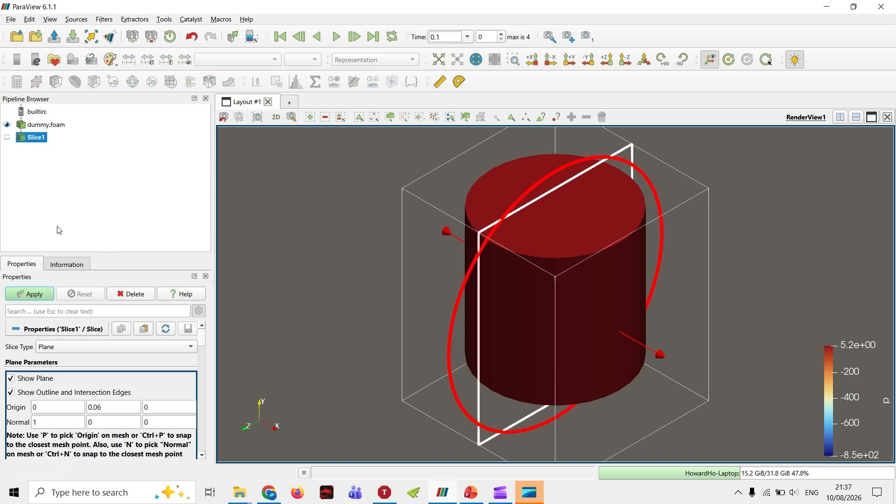
scroll(64, 390, "down", 3)
left_click(56, 400)
scroll(56, 400, "up", 3)
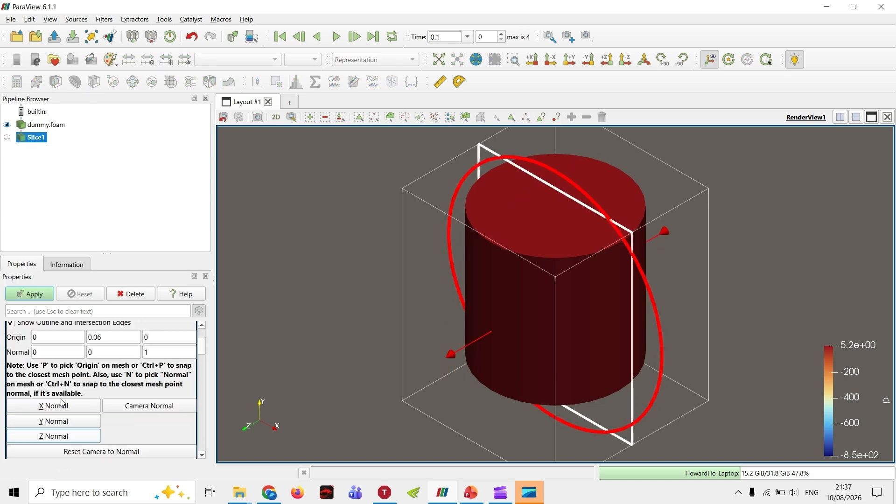
double_click(166, 371)
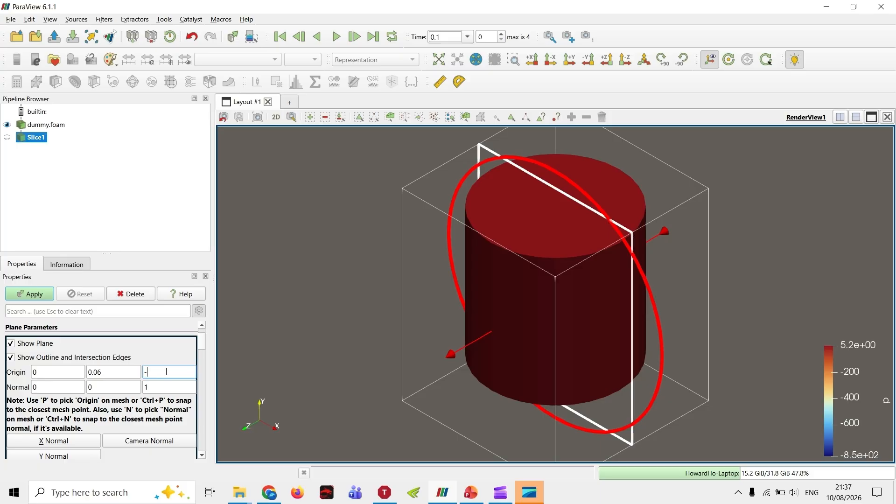
left_click(45, 295)
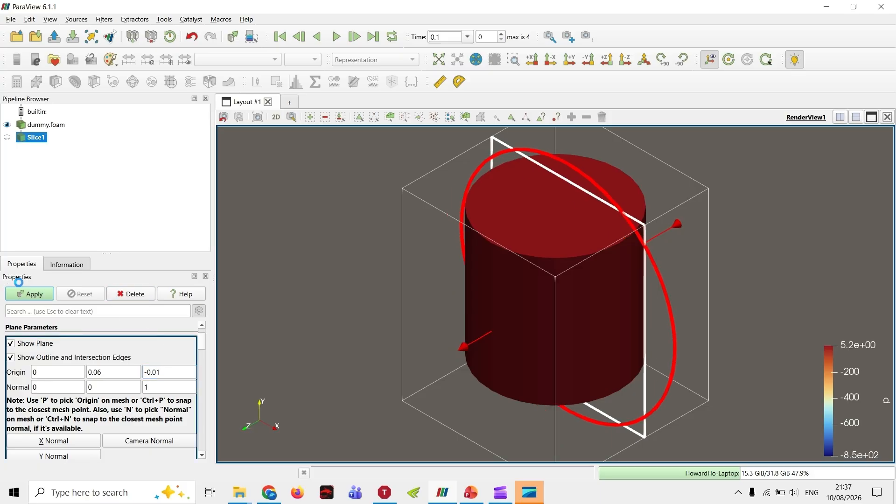
Step: Add a second Z-normal slice of dummy.foam at origin 0, 0.06, 0.01 and hide its plane outline
left_click(46, 124)
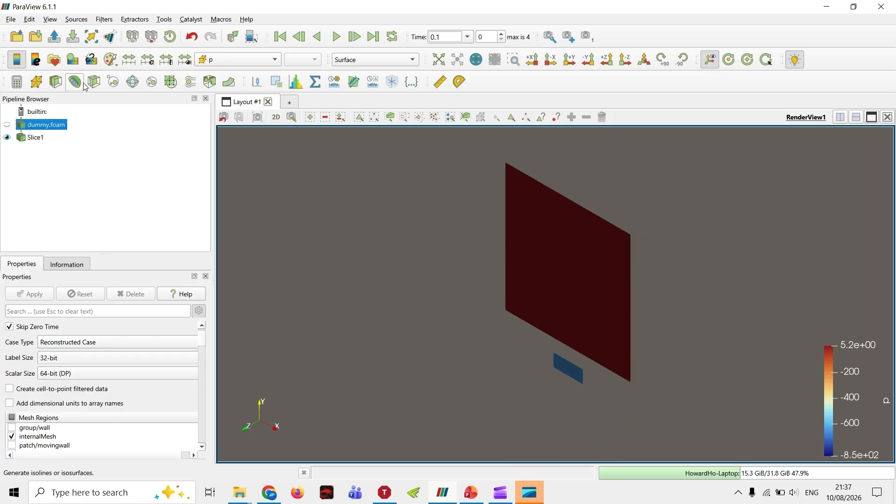
left_click(94, 82)
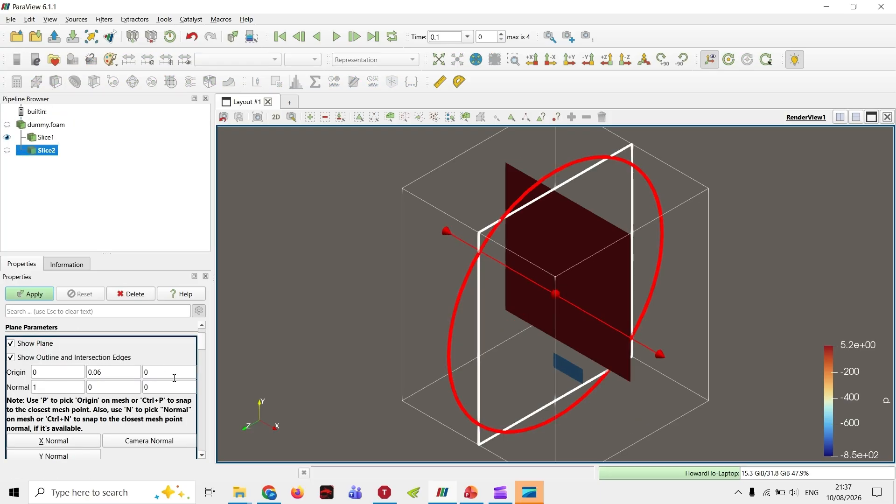
scroll(59, 445, "down", 3)
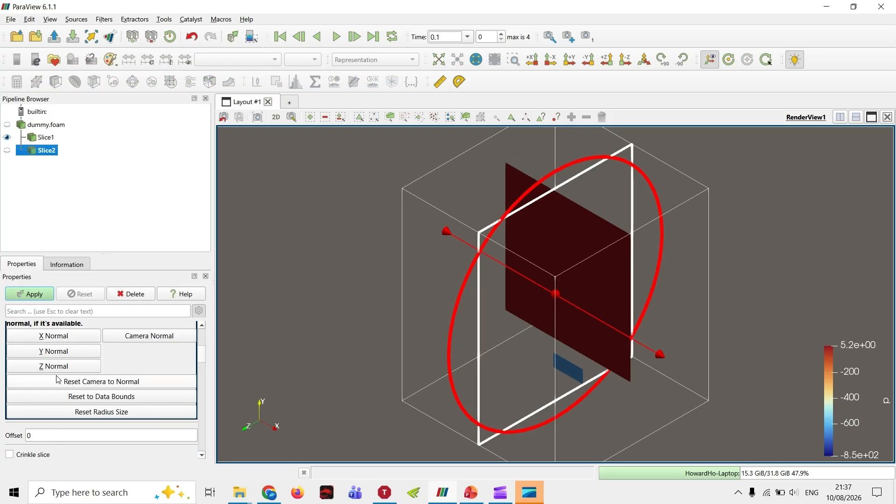
left_click(56, 366)
scroll(183, 387, "up", 5)
double_click(170, 405)
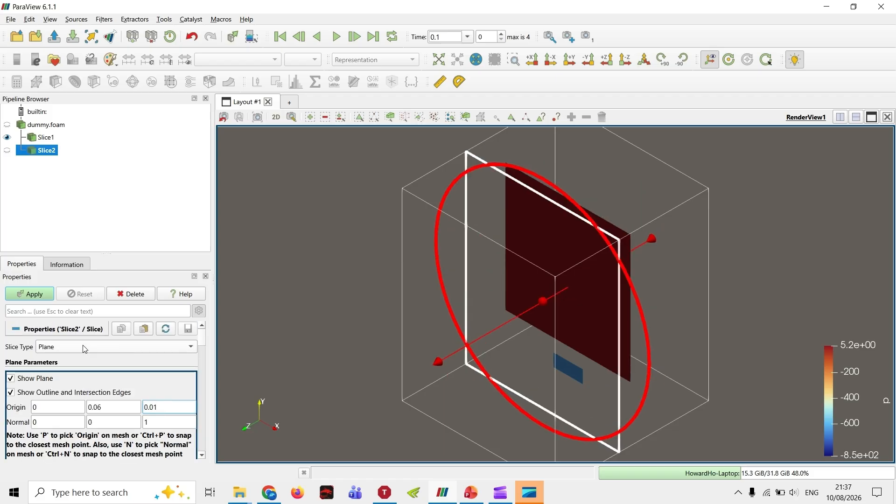
left_click(46, 297)
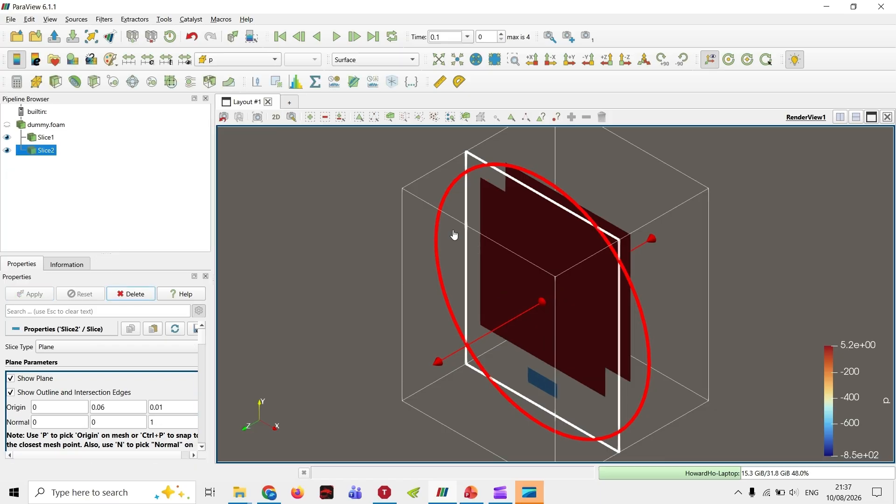
left_click(11, 378)
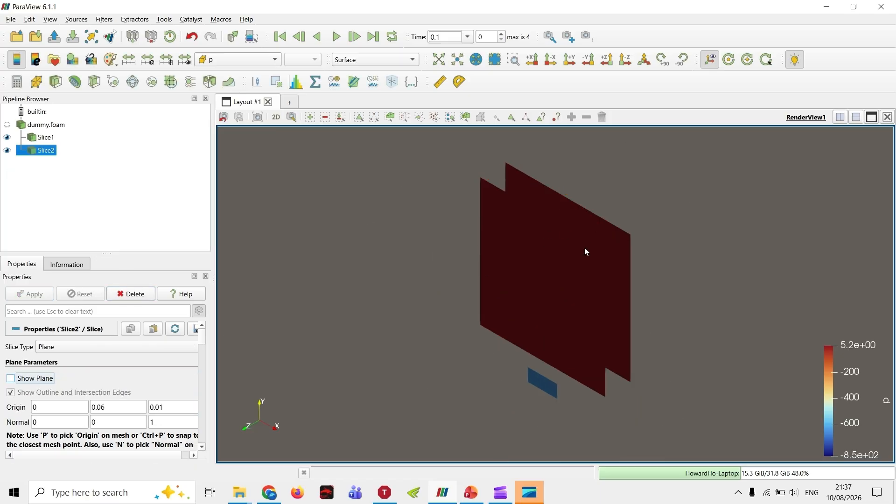
Step: Colour Slice2 by the Z component of U
scroll(584, 247, "up", 3)
middle_click_drag(588, 161, 506, 229)
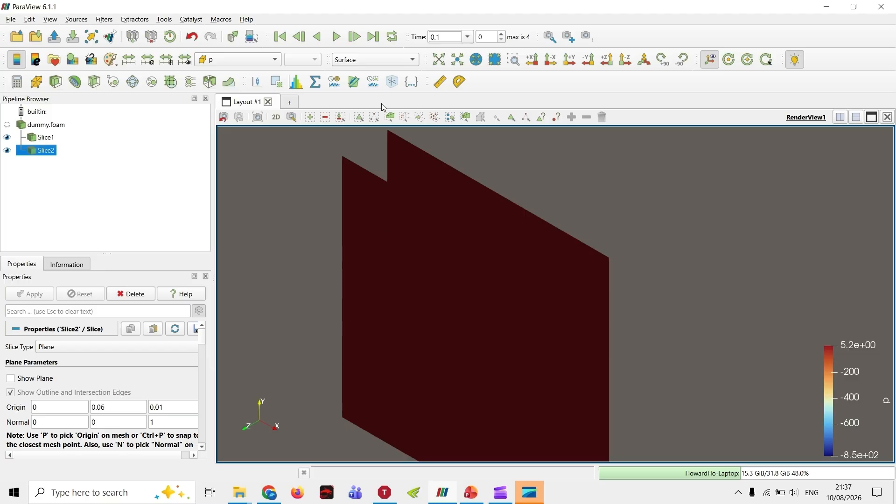
left_click(239, 63)
left_click(238, 48)
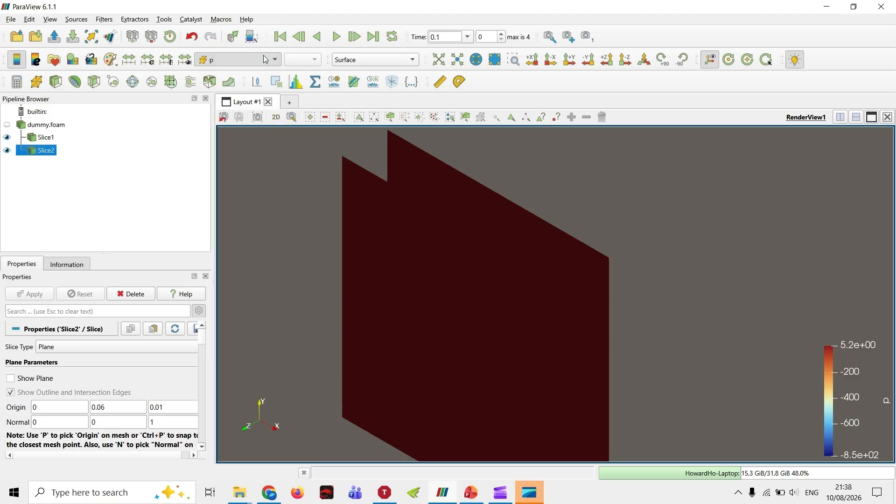
Step: Colour Slice1 by the Z component of U and hide its slice plane
left_click(33, 139)
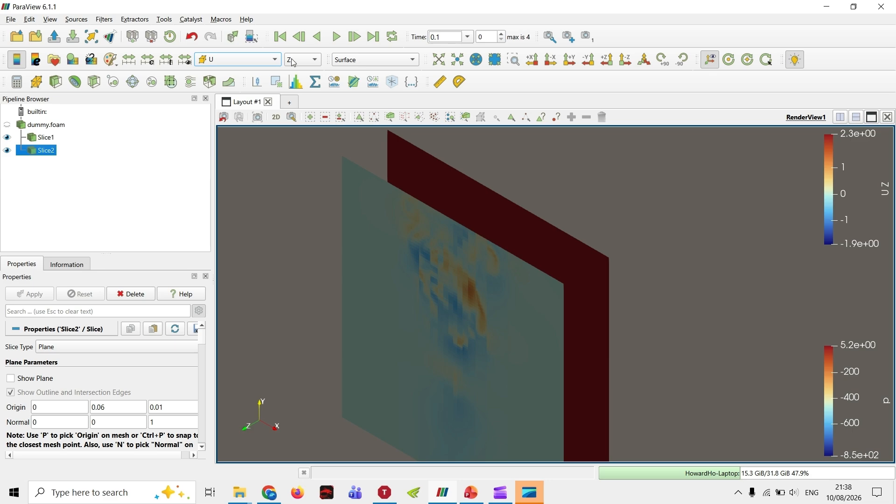
left_click(259, 62)
left_click(217, 47)
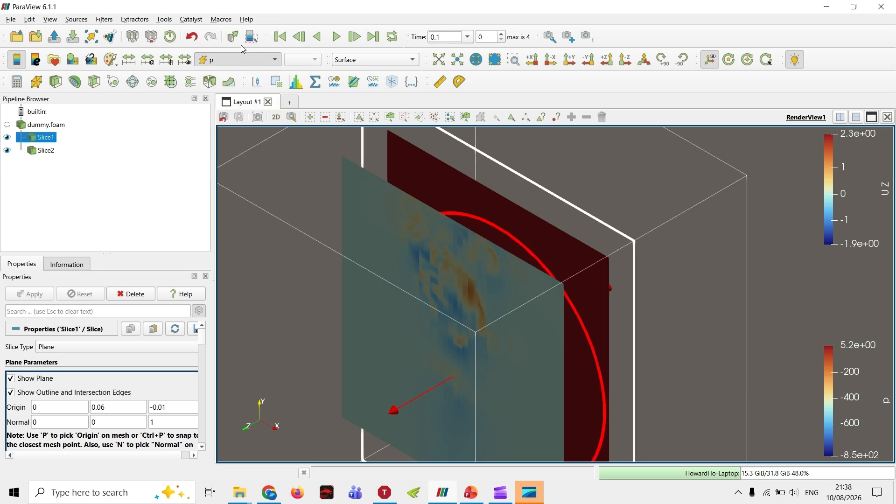
left_click(35, 378)
left_click_drag(549, 240, 456, 247)
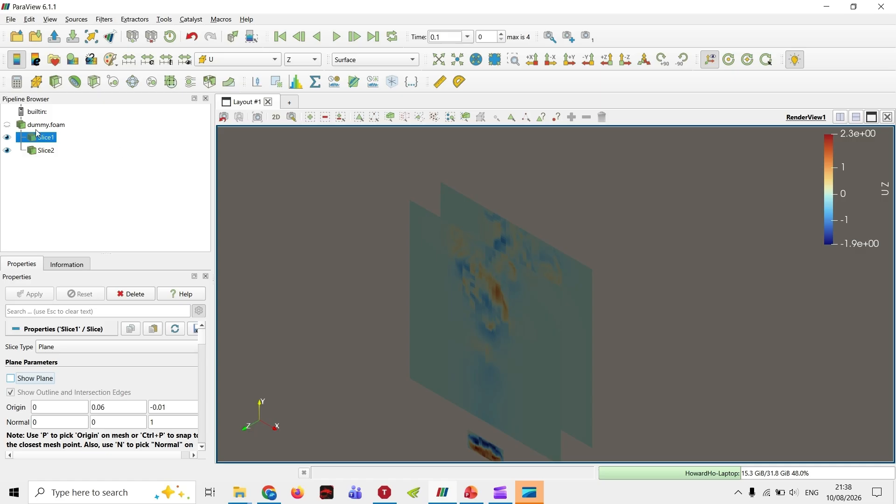
left_click(16, 81)
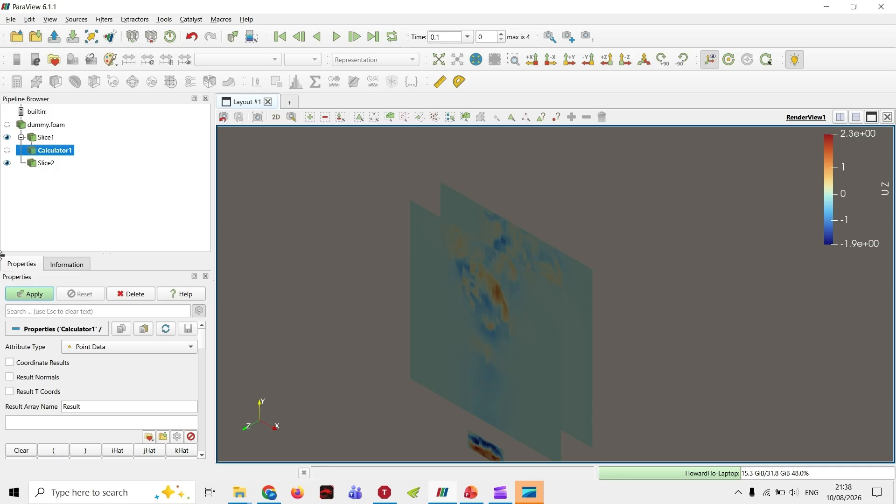
scroll(81, 424, "down", 3)
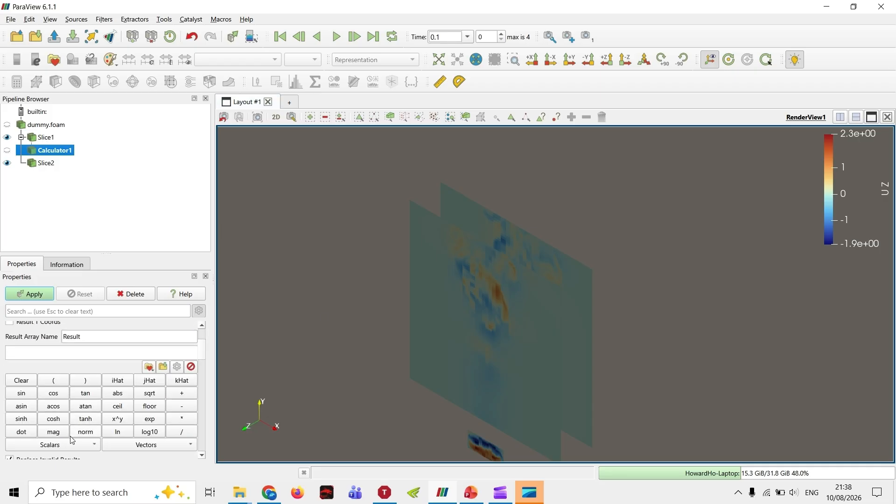
left_click(68, 446)
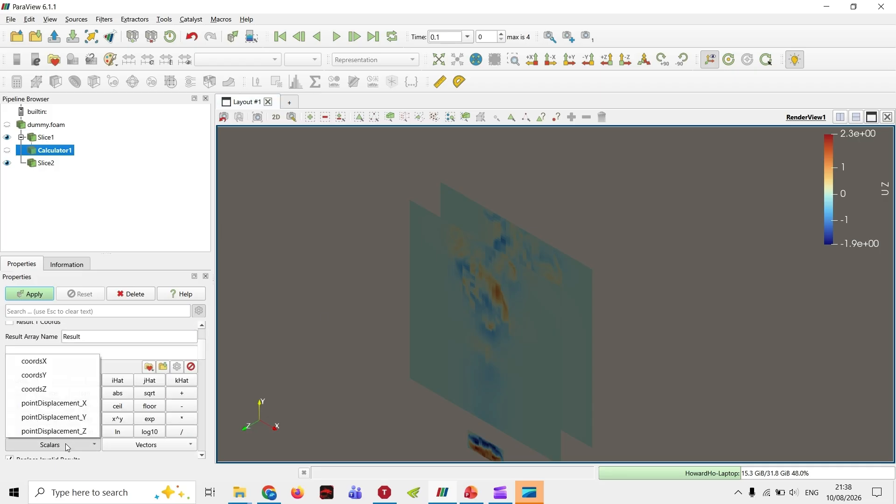
scroll(122, 344, "up", 3)
left_click(124, 347)
left_click(118, 370)
scroll(117, 373, "down", 3)
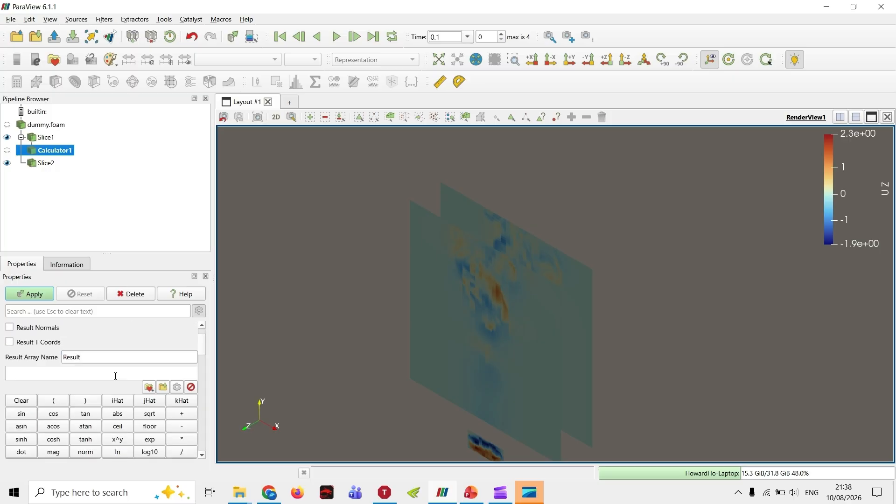
left_click(80, 430)
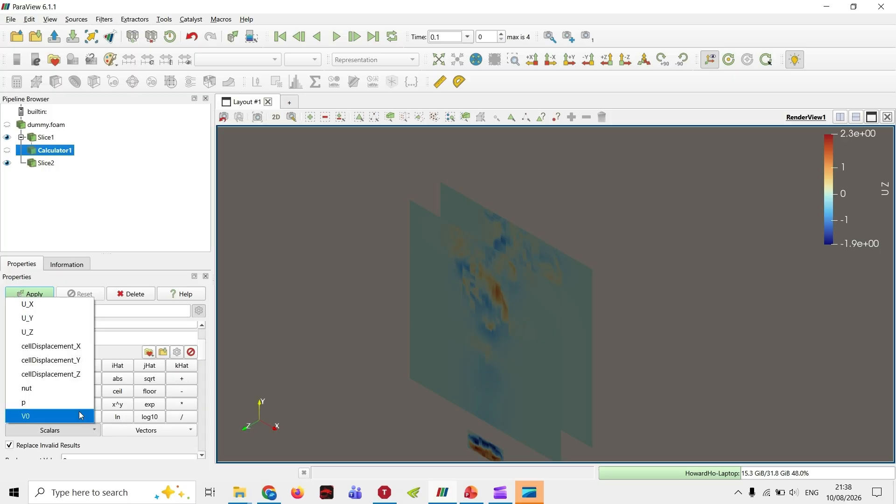
left_click(130, 299)
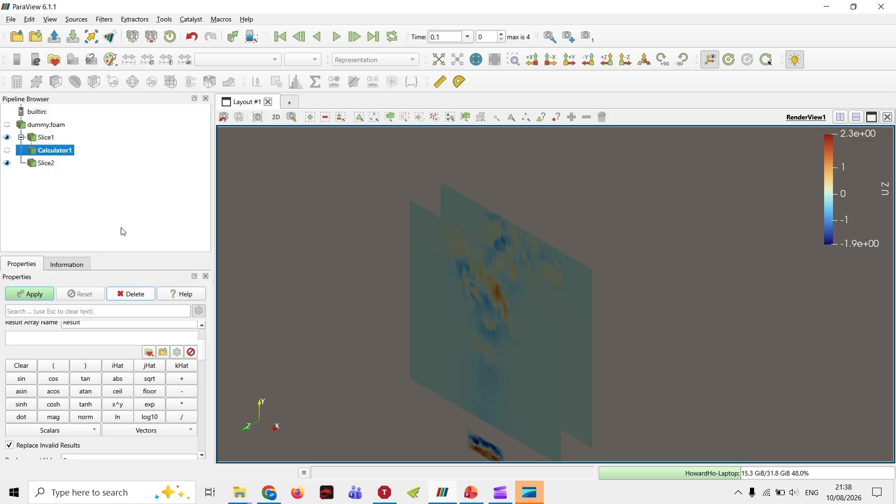
left_click(135, 296)
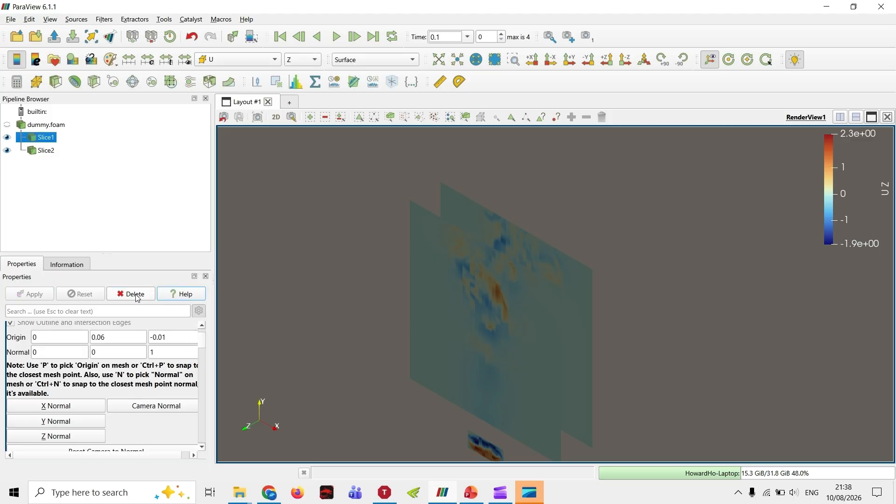
Step: Combine Slice1 and Slice2 with the Append Attributes filter and apply it
left_click(47, 150, "ctrl")
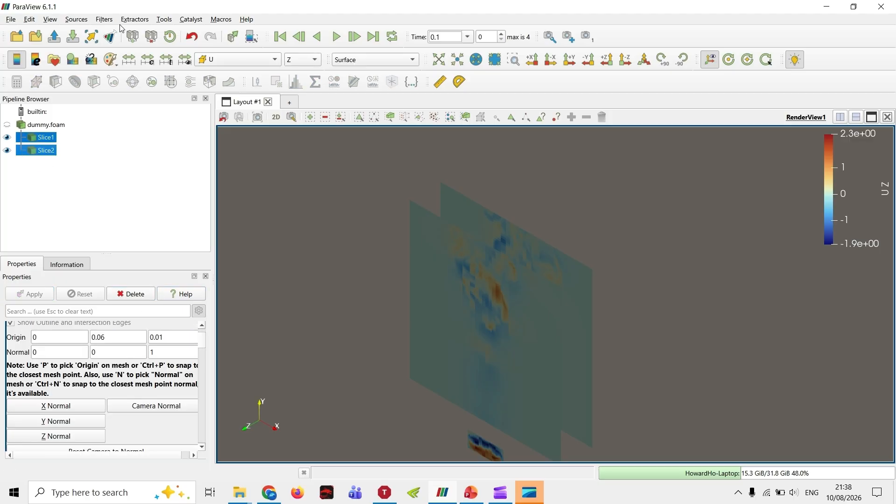
left_click(105, 19)
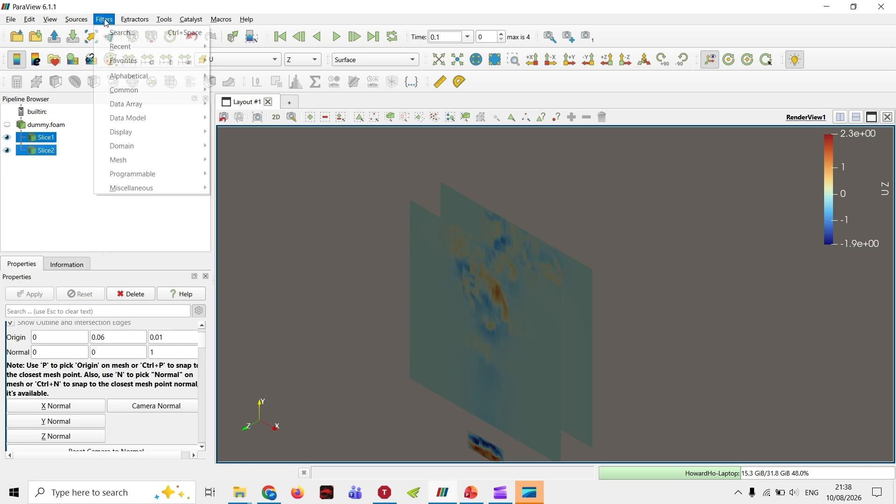
left_click(124, 33)
type("append")
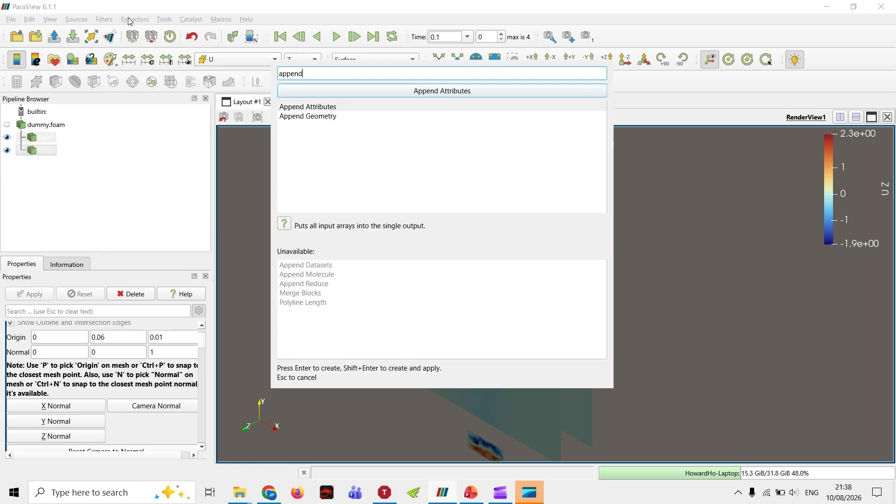
left_click(426, 93)
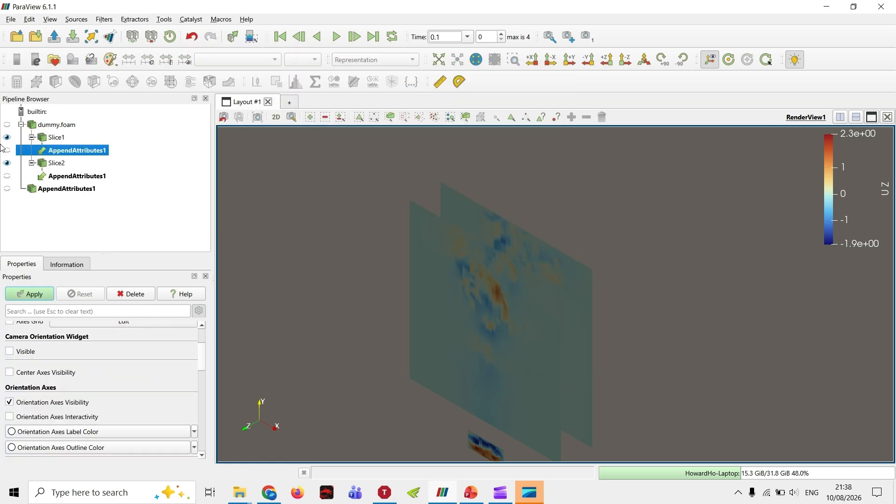
left_click(57, 190)
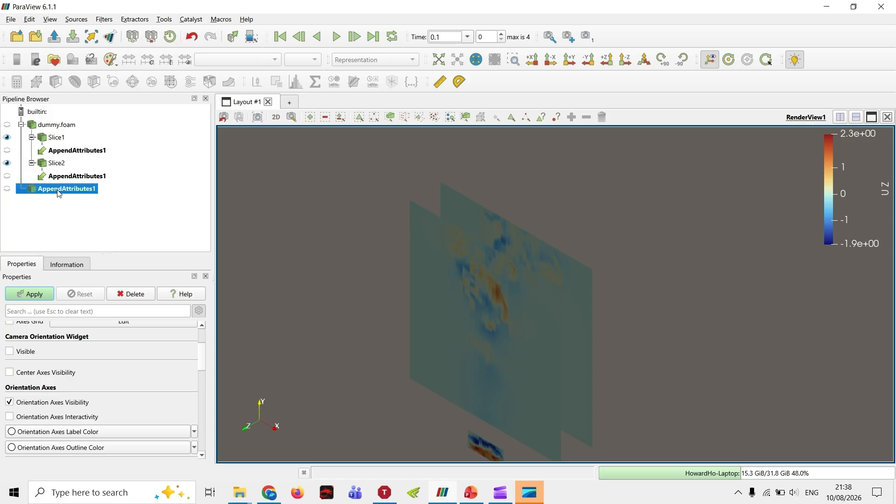
left_click(42, 296)
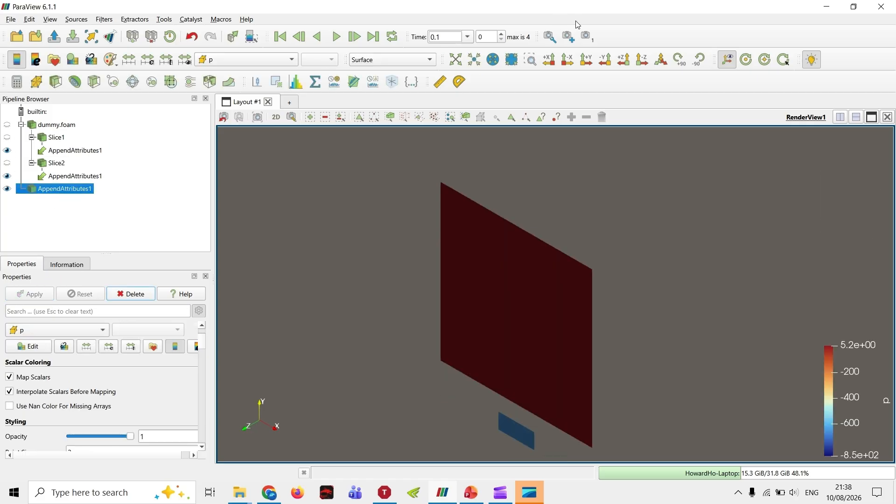
Step: Set the view direction to -Z and colour the appended result by the Z component of U_input_1
left_click(642, 59)
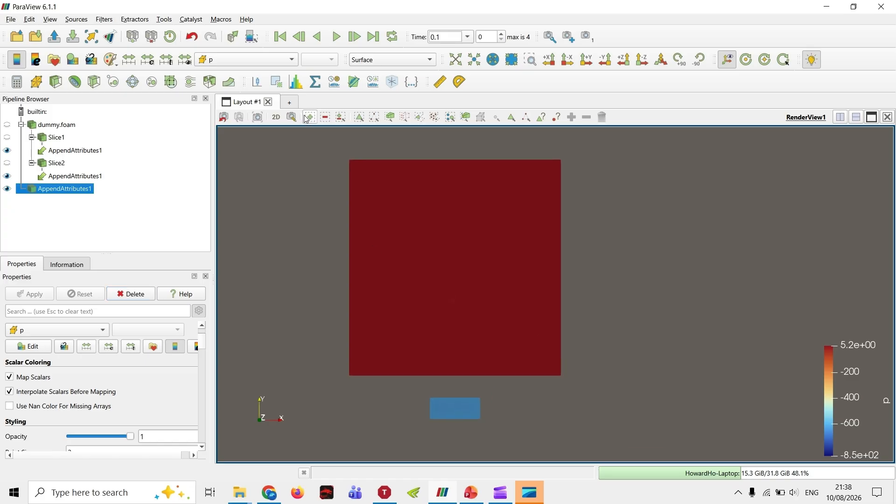
left_click(249, 60)
left_click(233, 62)
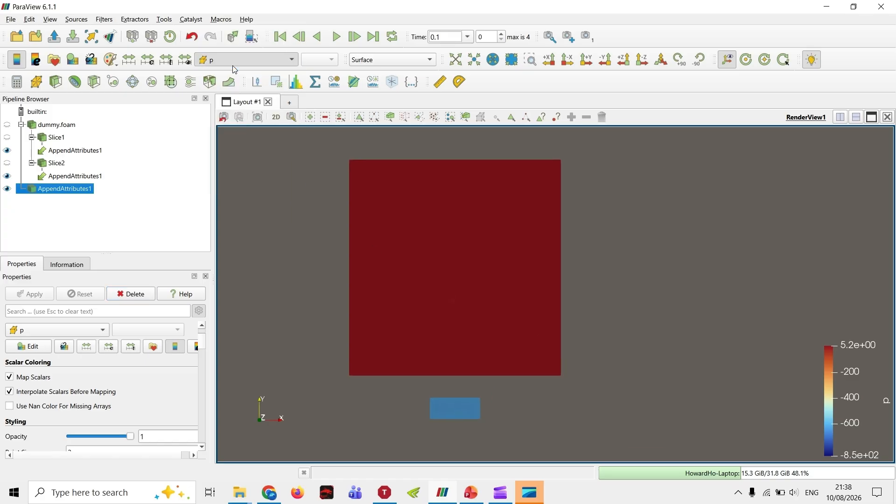
left_click(268, 63)
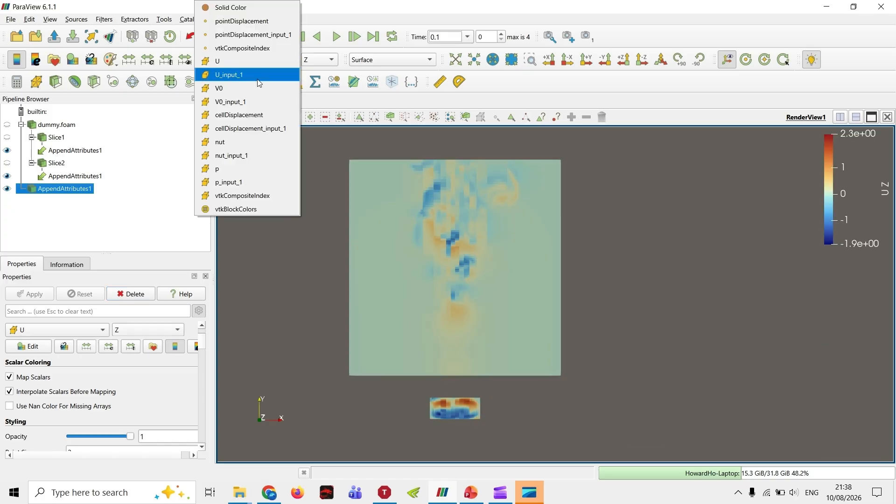
left_click(260, 73)
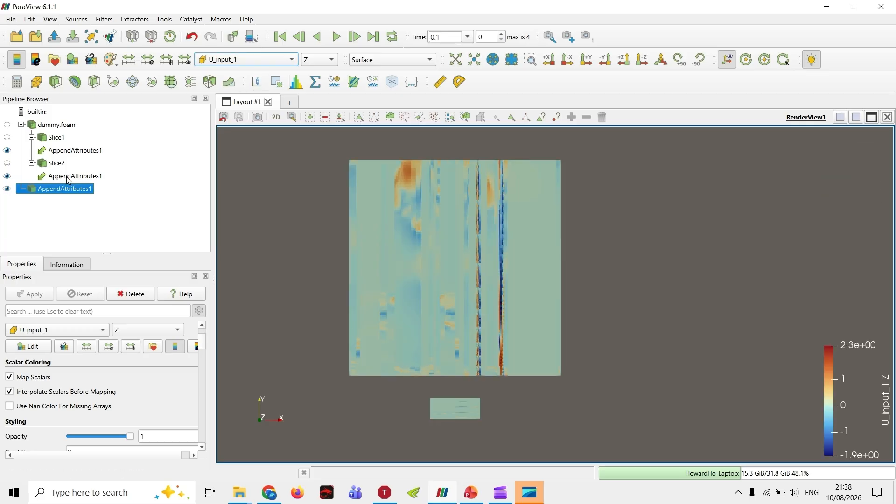
Step: Colour the appended result by V0 and by V0_input_1 to compare the two arrays
scroll(487, 354, "up", 5)
scroll(469, 376, "down", 6)
middle_click_drag(465, 341, 429, 344)
scroll(410, 380, "up", 3)
scroll(502, 376, "down", 1)
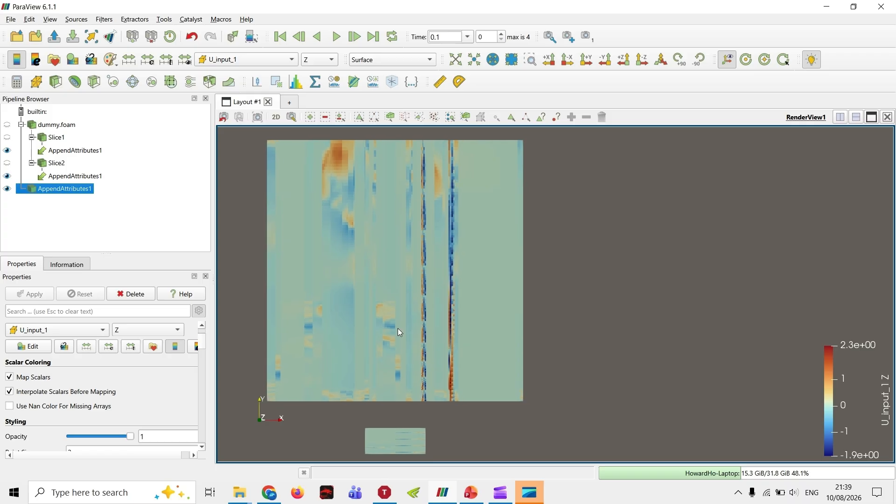
middle_click_drag(409, 312, 414, 313)
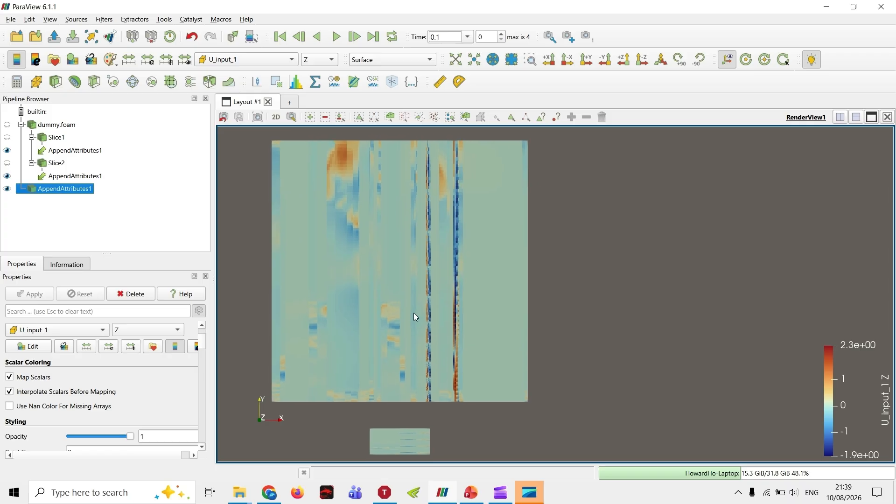
left_click(292, 59)
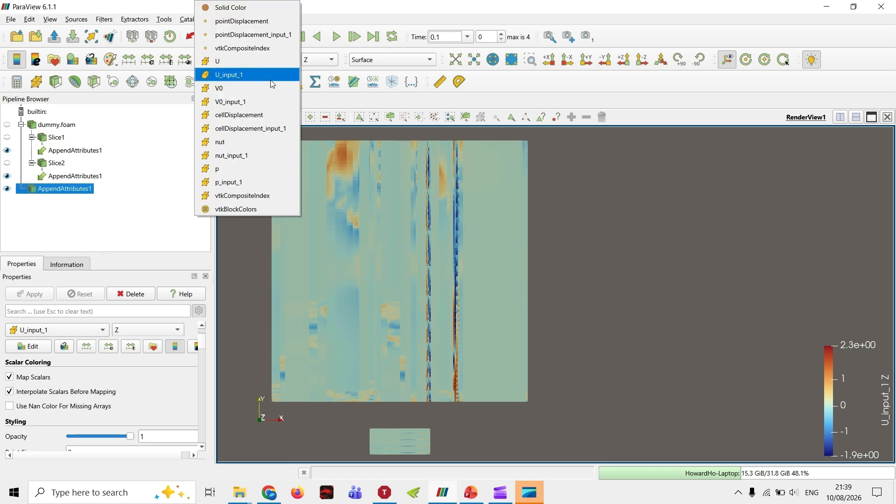
left_click(260, 91)
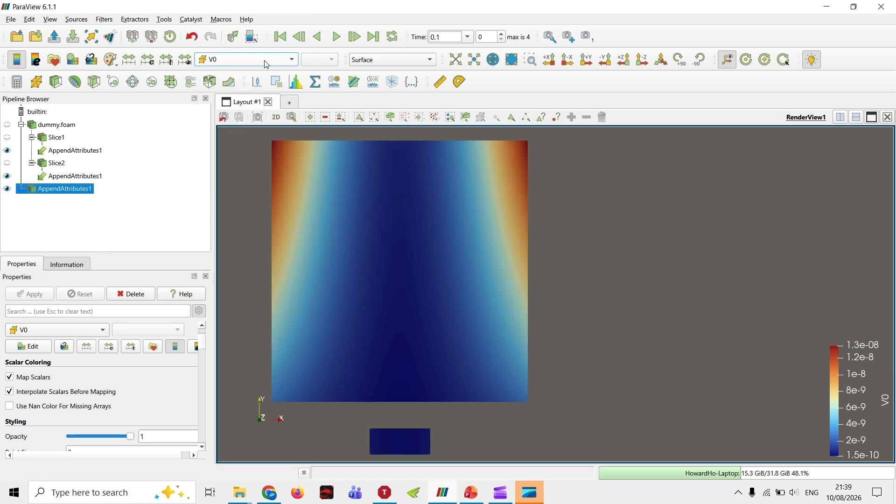
left_click(266, 64)
left_click(260, 99)
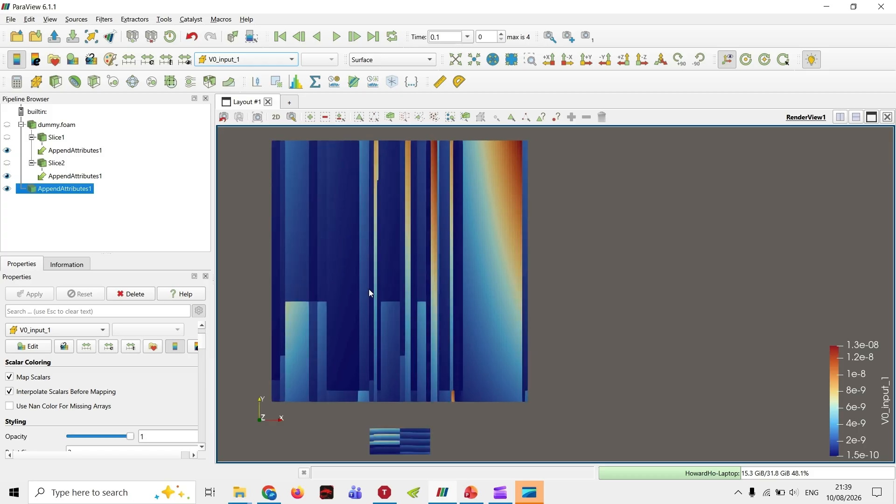
Step: Delete the appended result and add a Resample To Image filter to Slice1
left_click(136, 295)
left_click(105, 20)
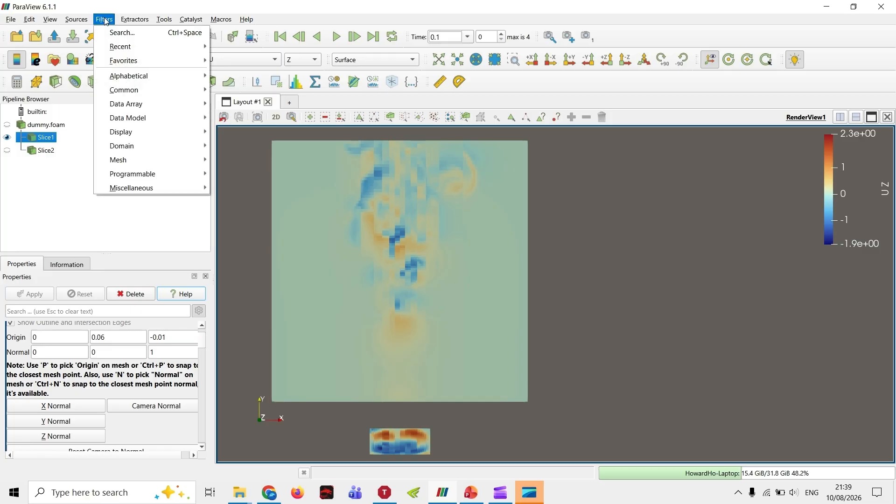
mouse_move(125, 64)
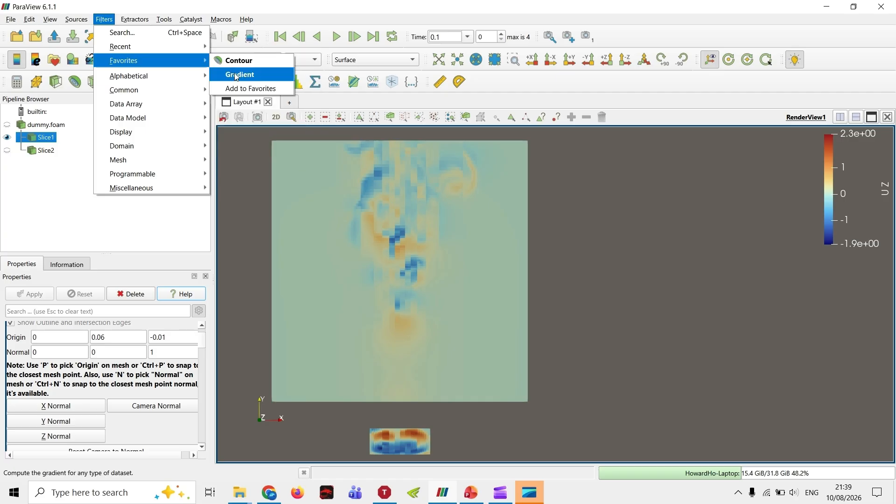
mouse_move(182, 51)
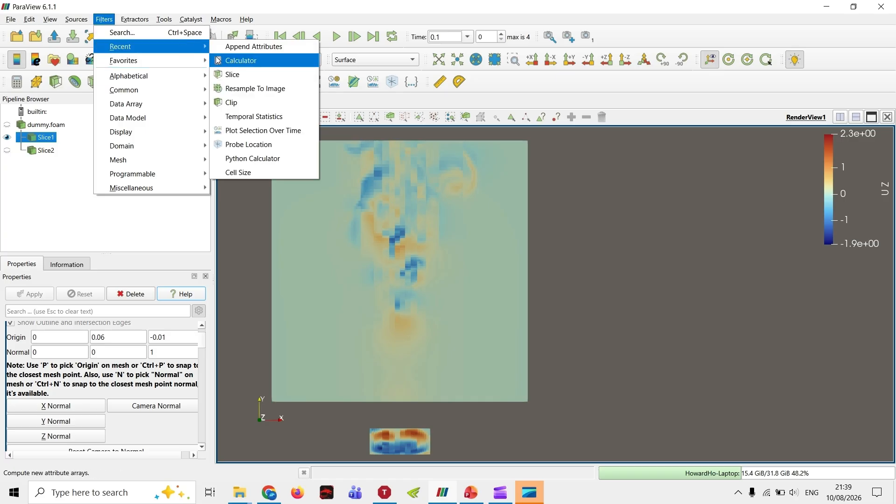
left_click(269, 93)
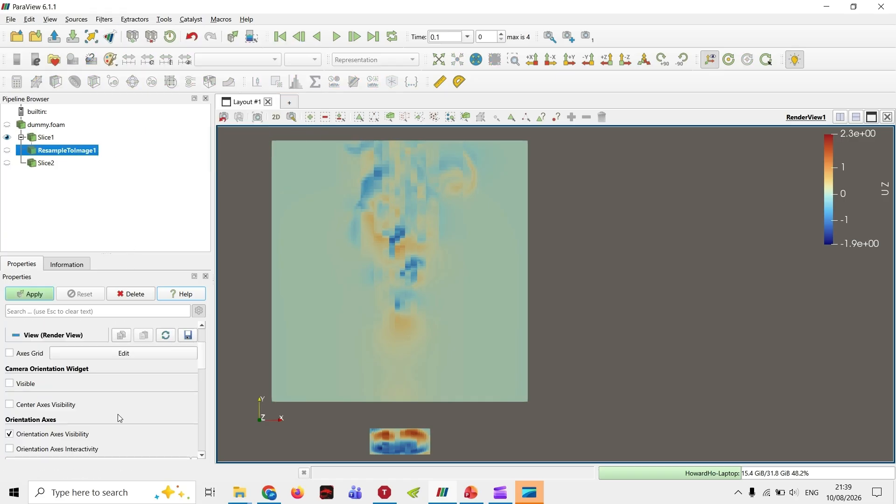
scroll(116, 415, "up", 2)
Step: Set the sampling dimensions of Slice1's resampled image to 20, 20 and 1, and apply the filter
double_click(162, 366)
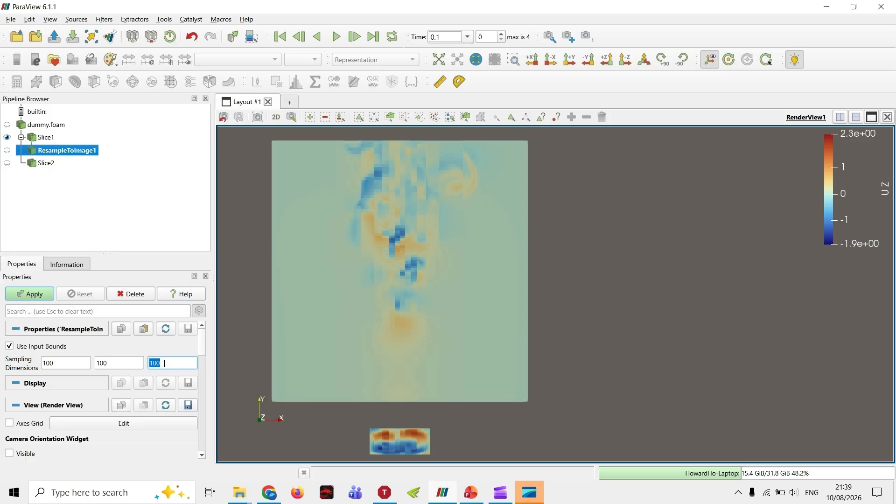
type("1")
double_click(70, 366)
type("20")
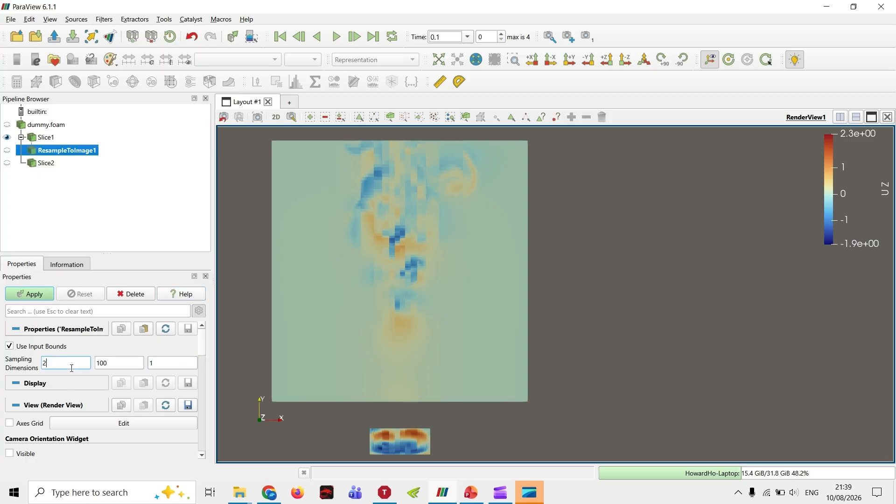
key("Tab")
type("20")
left_click(36, 294)
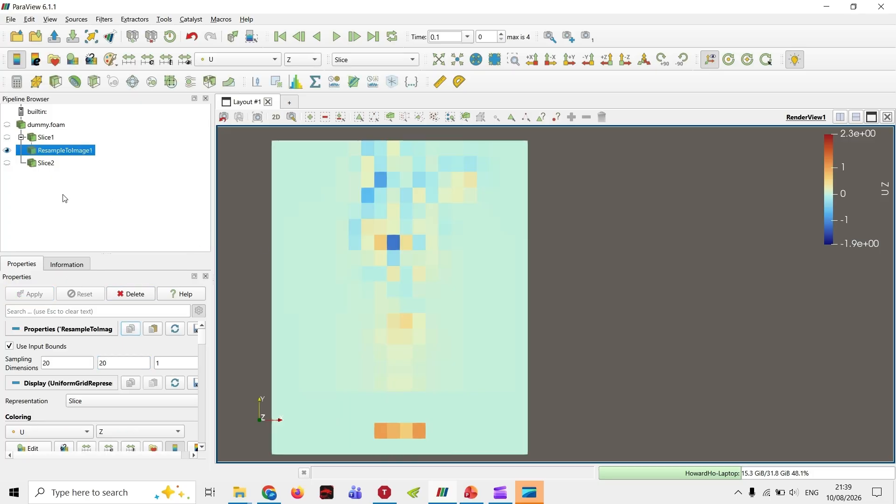
Step: Resample Slice2 to an image with the sampling settings copied from ResampleToImage1 (20, 20, 1)
left_click(104, 19)
mouse_move(154, 46)
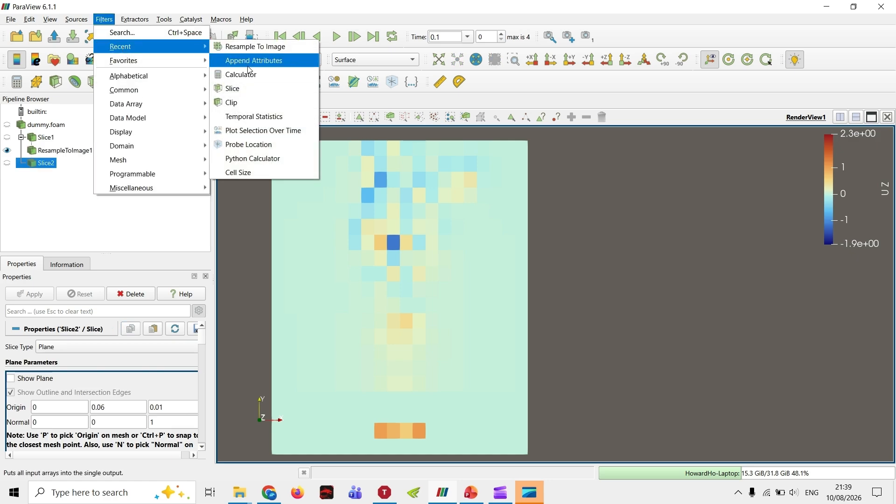
left_click(247, 47)
left_click(143, 329)
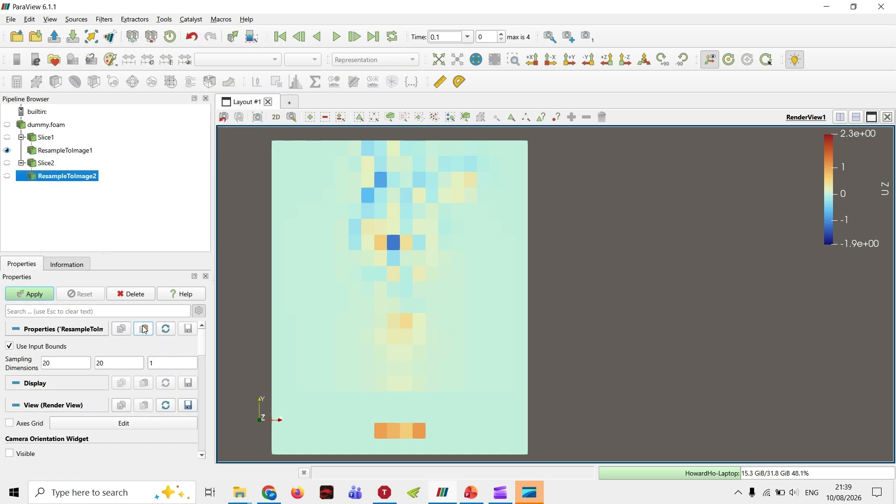
left_click(23, 295)
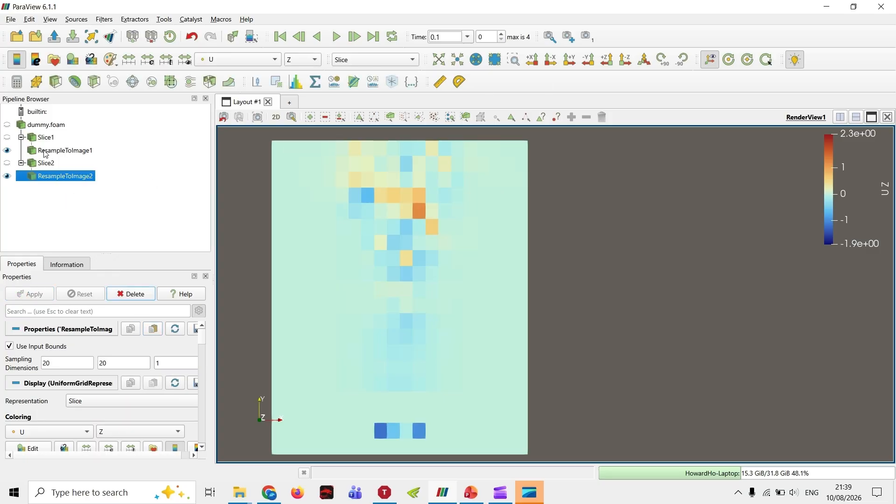
Step: Combine ResampleToImage1 and ResampleToImage2 with the Append Attributes filter and apply it
left_click(7, 176)
left_click(6, 179)
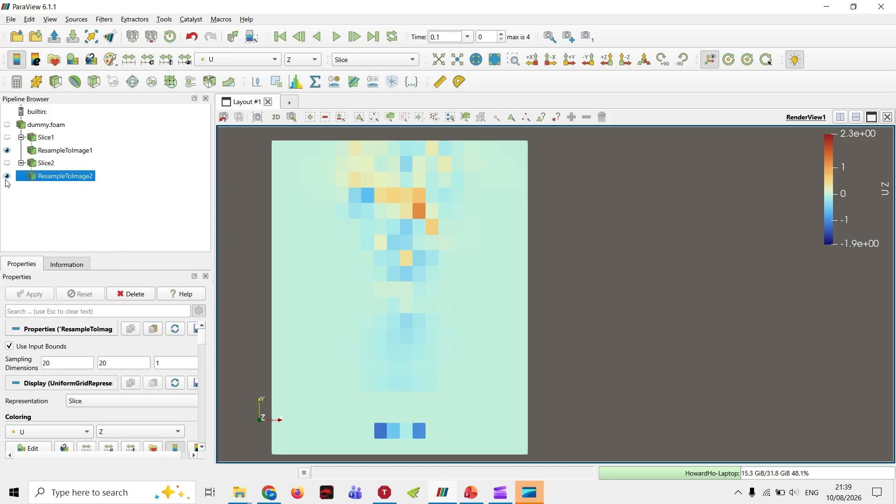
left_click(63, 151, "ctrl")
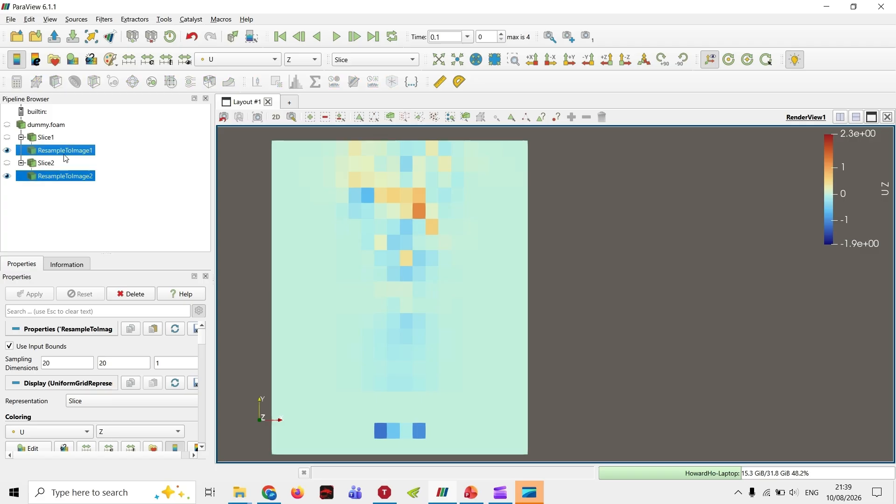
left_click(109, 20)
mouse_move(120, 44)
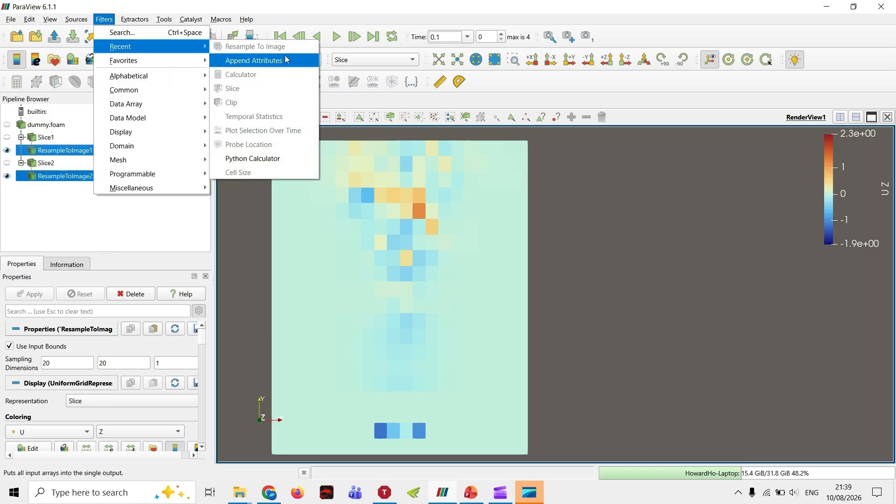
left_click(256, 60)
left_click(31, 294)
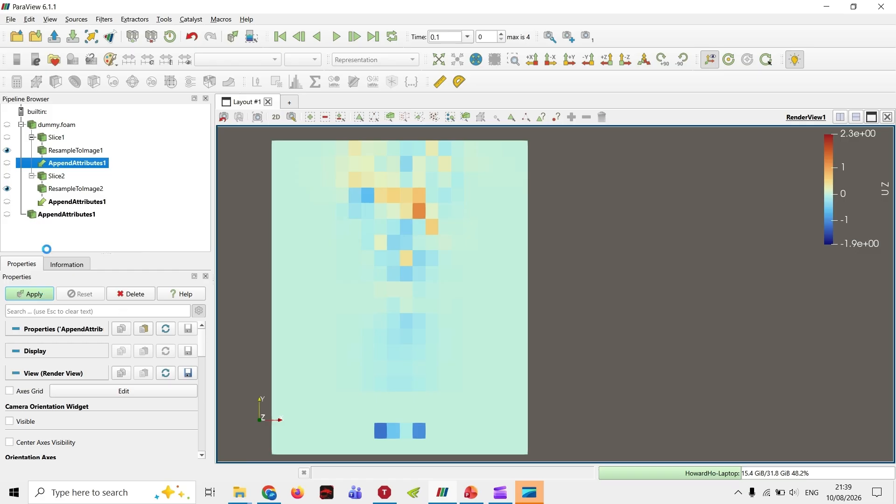
Step: Colour the appended result of the resampled images by the Z component of U_input_1
left_click(74, 215)
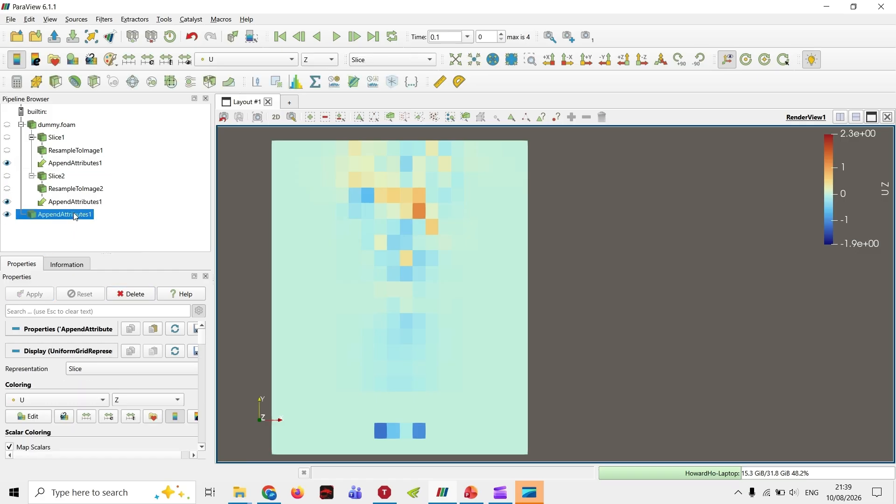
left_click(220, 60)
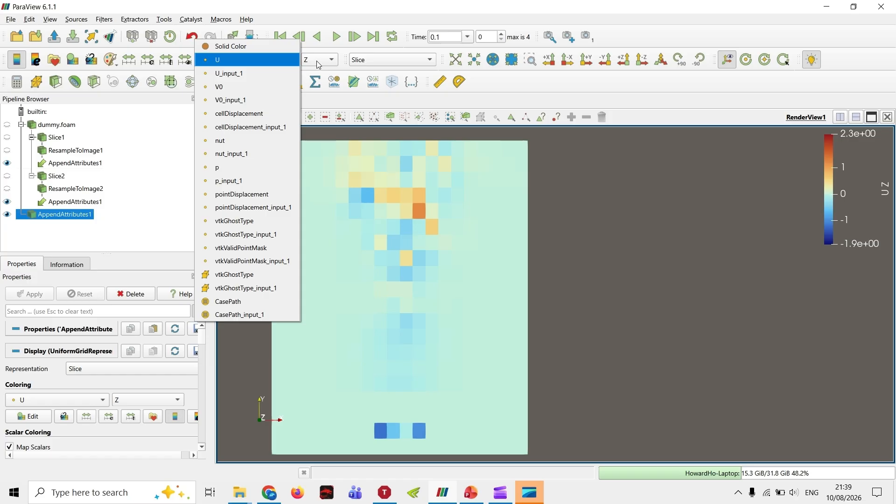
left_click(279, 73)
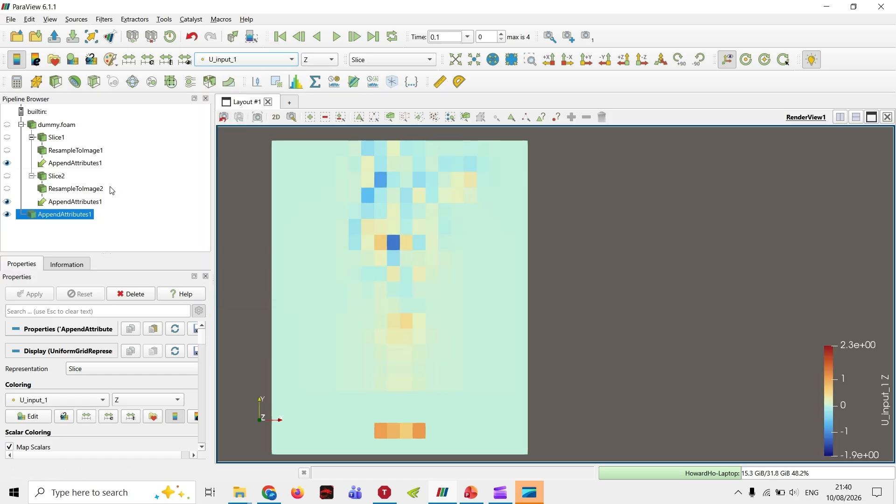
Step: Show ResampleToImage2 and toggle the appended result on and off to compare their velocity fields
left_click(8, 215)
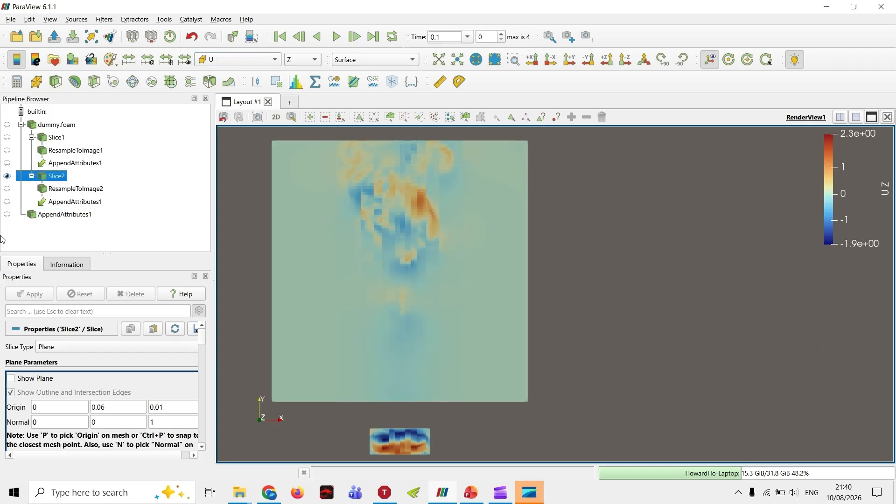
left_click(7, 188)
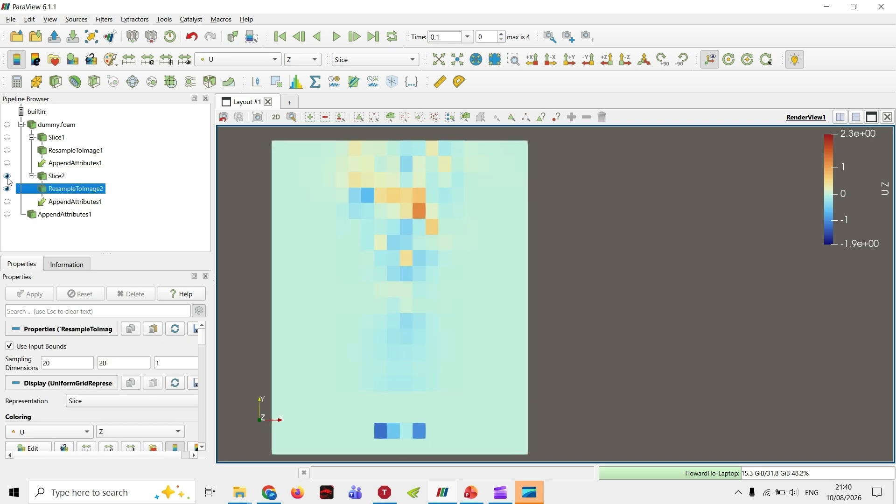
left_click(7, 215)
left_click(7, 215)
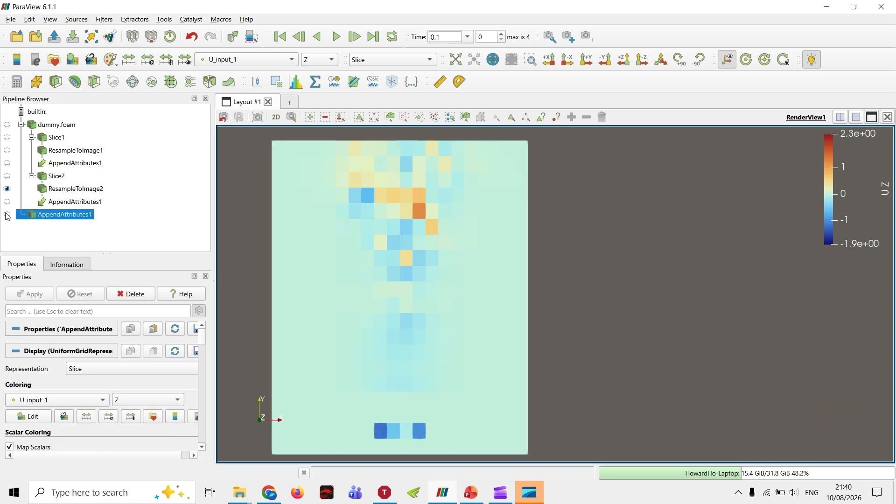
left_click(7, 216)
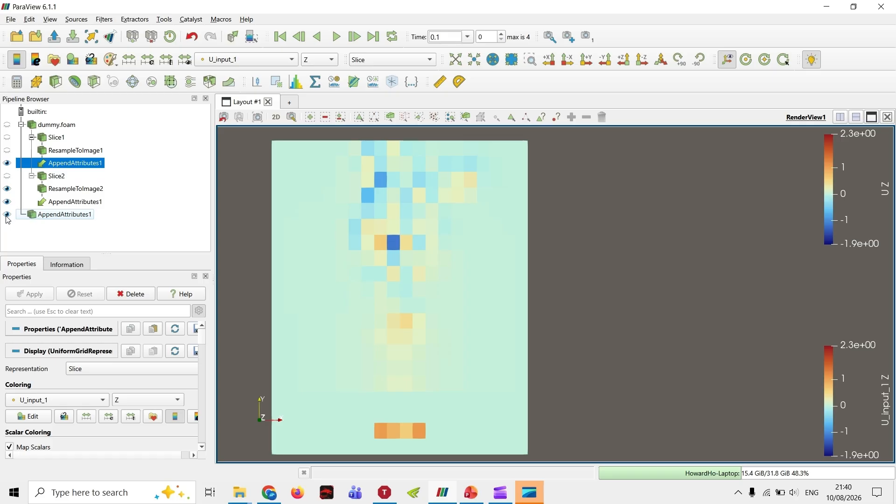
left_click(7, 215)
left_click(59, 193)
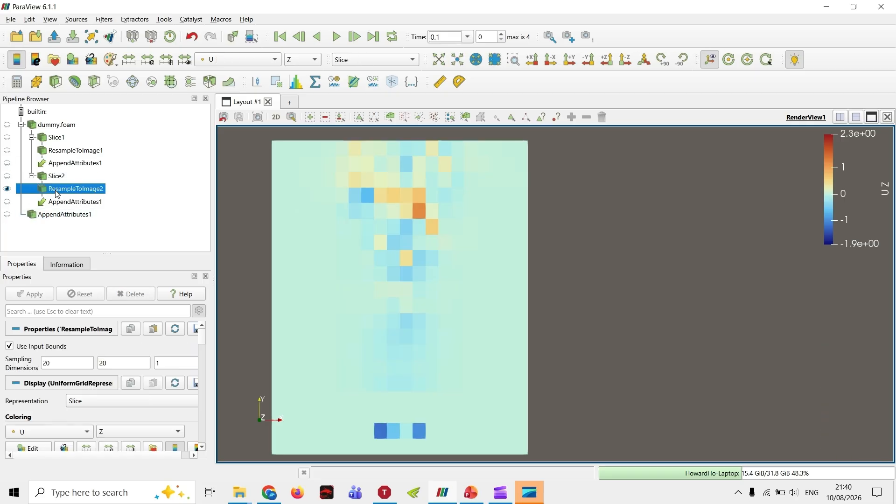
Step: Show the appended result, colour it by the Z component of U, and hide it again for comparison
left_click(6, 216)
left_click(233, 60)
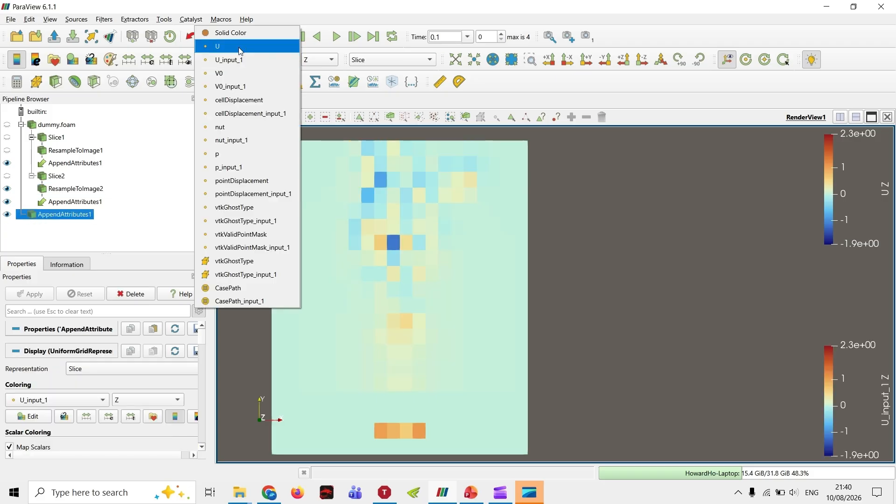
left_click(240, 51)
left_click(9, 216)
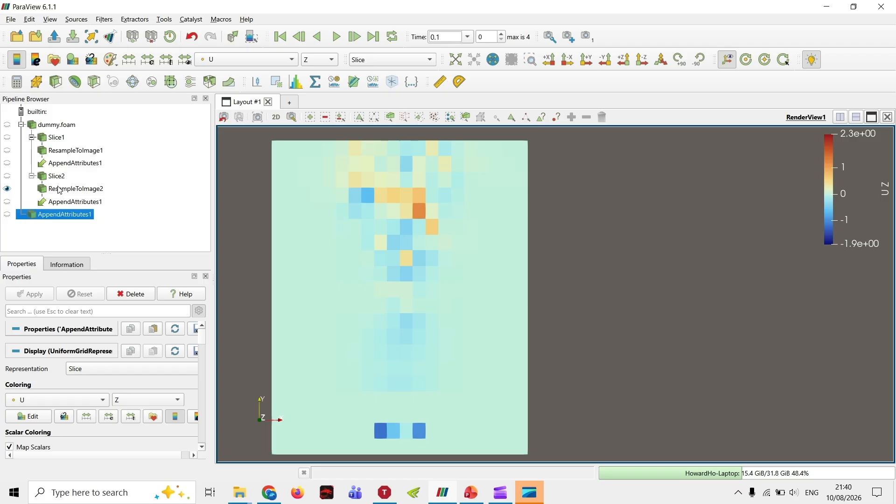
Step: Delete the appended result of the two resampled images
left_click(74, 188)
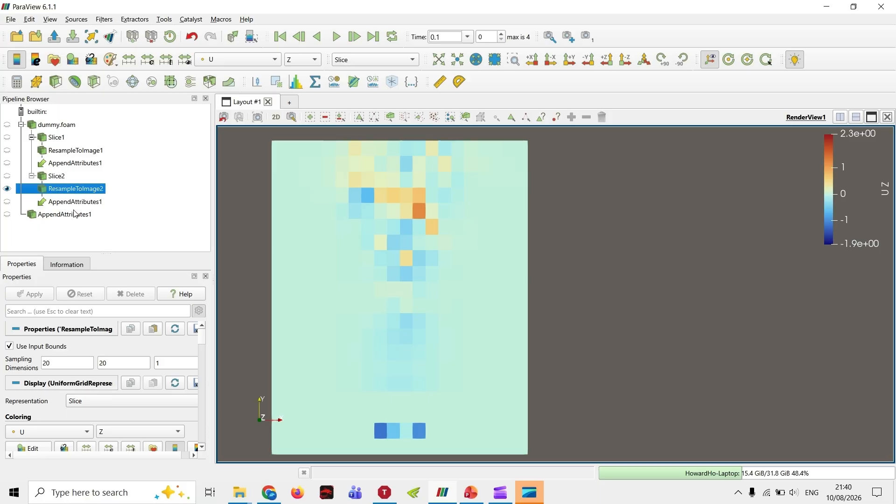
left_click(11, 214)
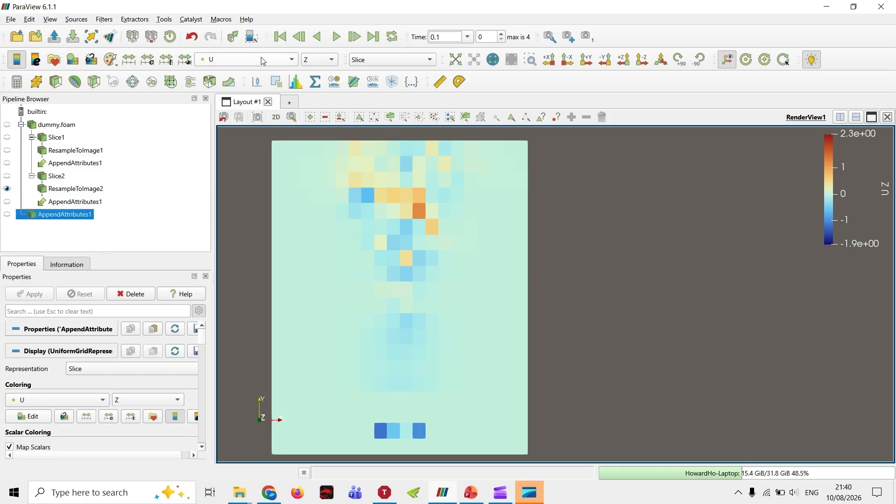
left_click(232, 64)
left_click(231, 63)
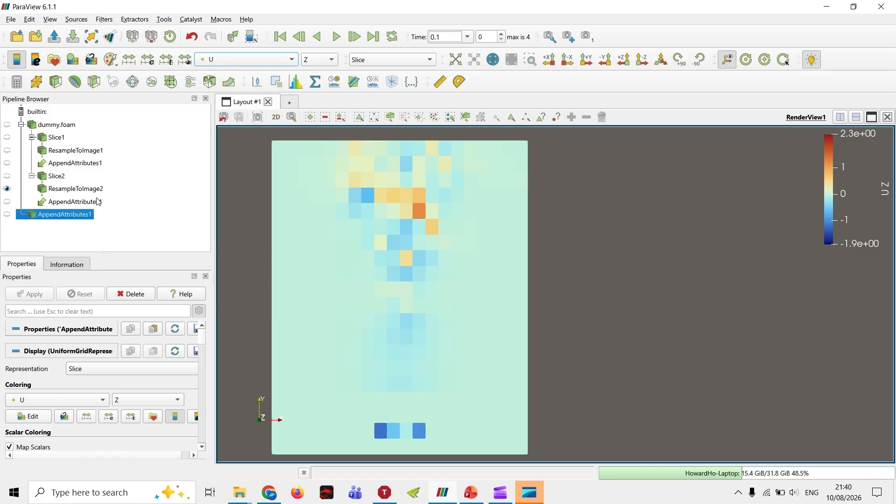
key("Delete")
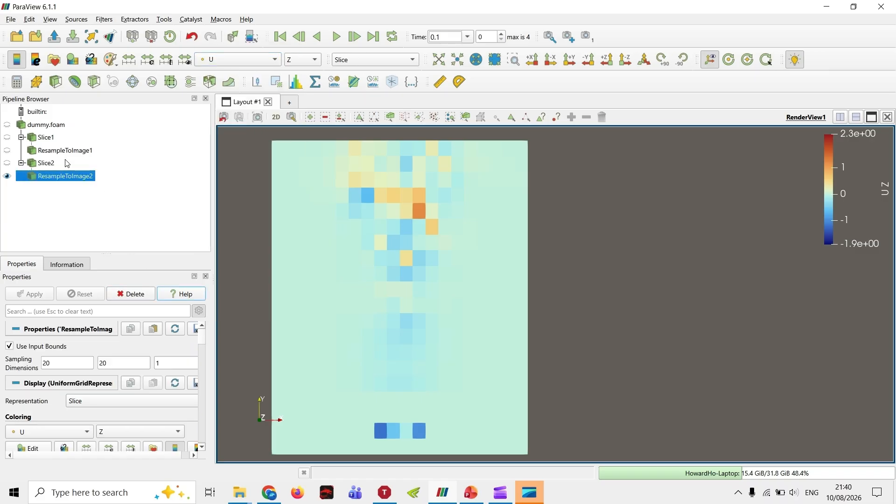
Step: Append the attributes of ResampleToImage1 and ResampleToImage2, taking ResampleToImage1 as the first input, and apply the filter
left_click(57, 152)
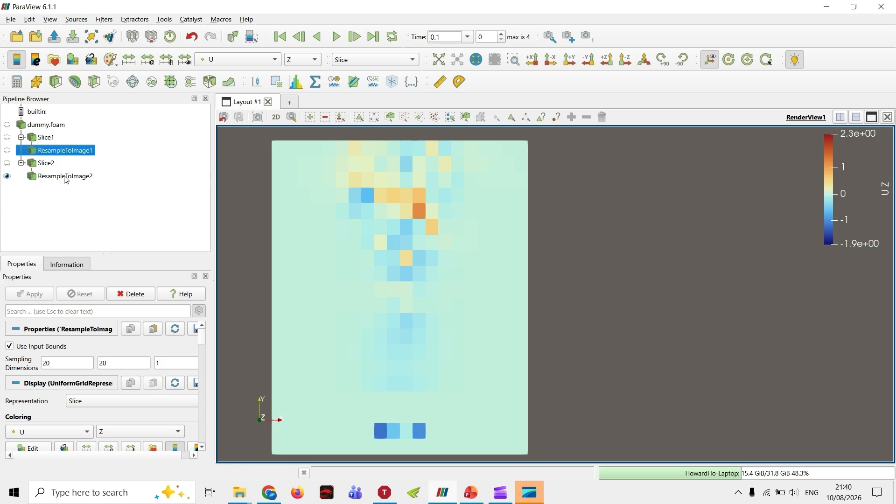
left_click(62, 177, "ctrl")
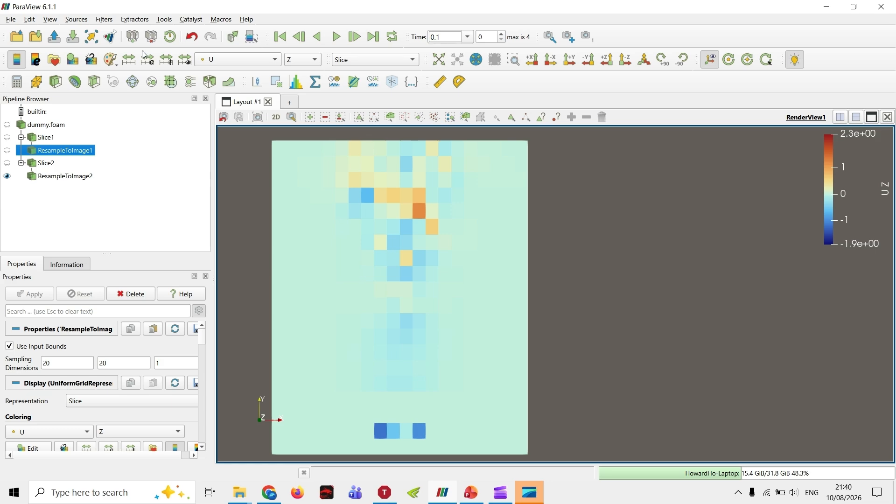
left_click(104, 19)
mouse_move(114, 57)
left_click(247, 46)
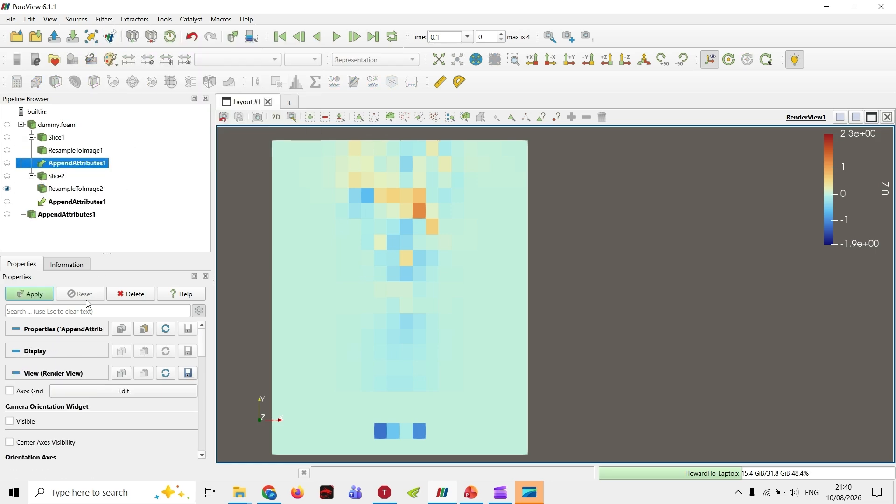
left_click(42, 298)
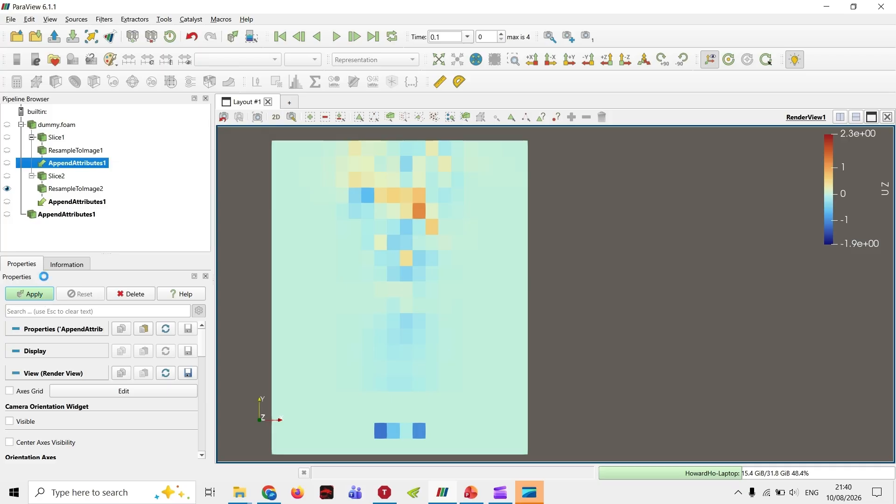
Step: Colour the appended result by the Z component of U_input_1
left_click(57, 215)
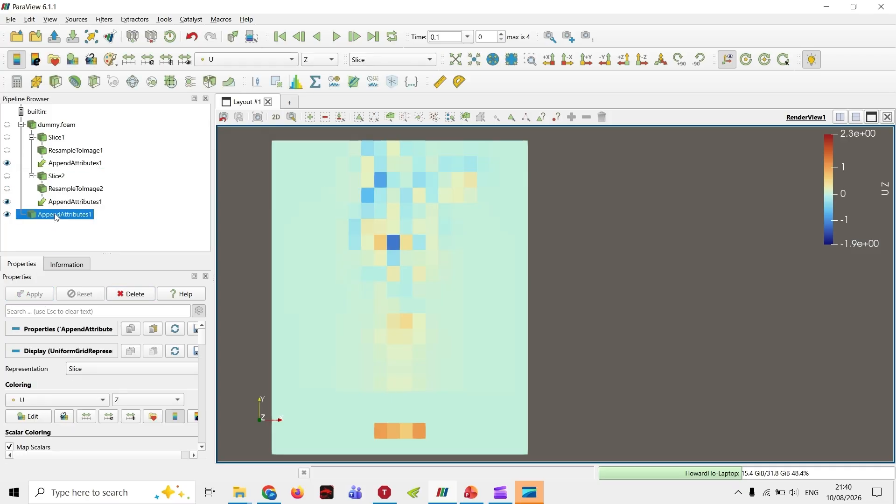
left_click(259, 60)
left_click(247, 72)
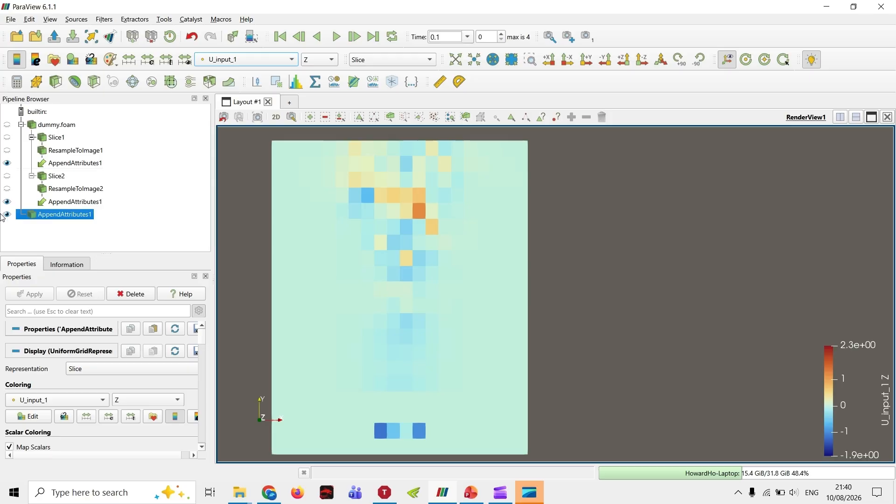
Step: Toggle the visibility of ResampleToImage2 and the appended result to compare their velocity fields, leaving only the appended result shown
left_click(7, 176)
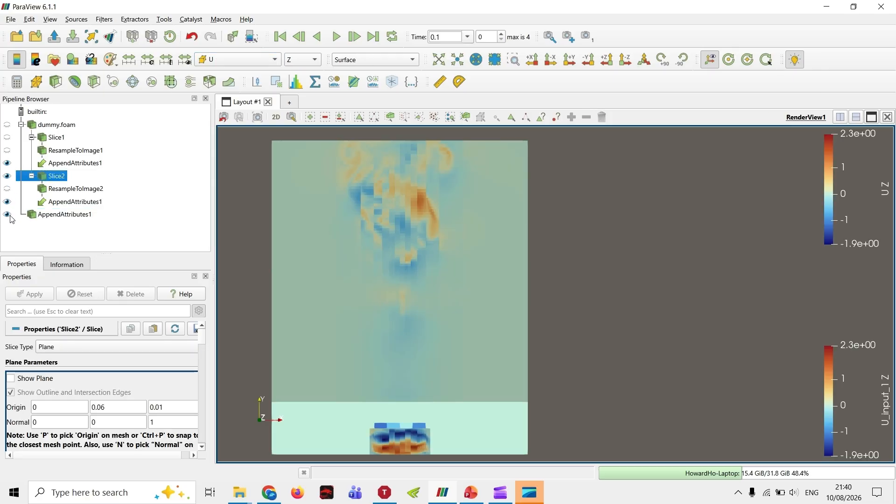
left_click(7, 189)
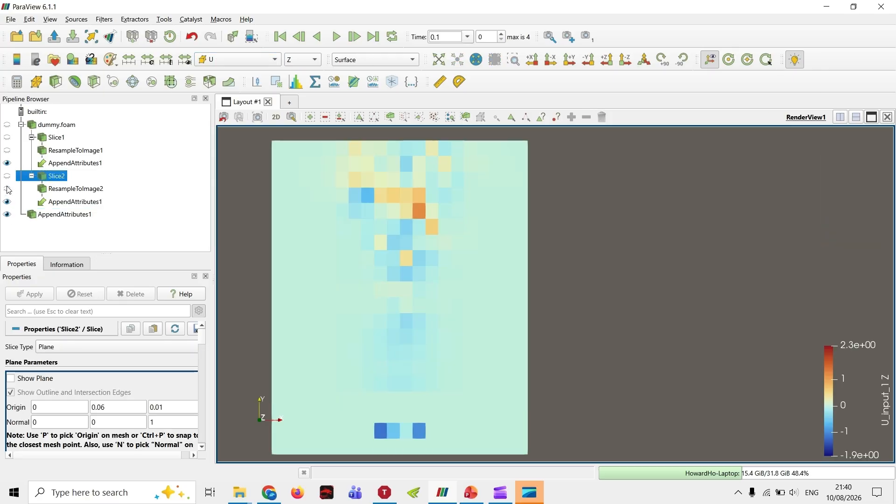
left_click(8, 215)
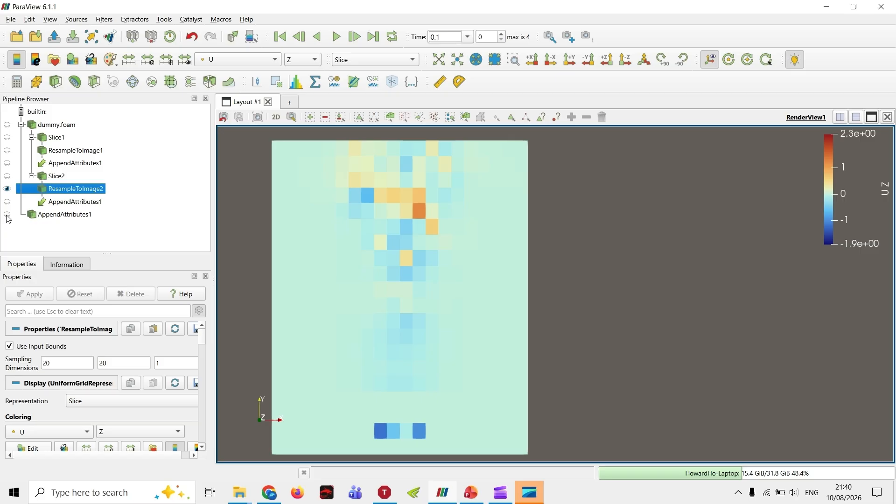
left_click(7, 214)
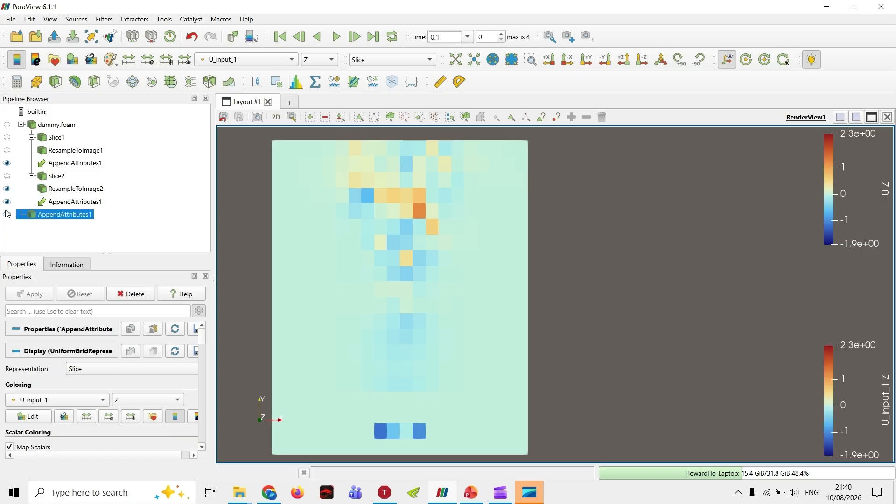
left_click(6, 189)
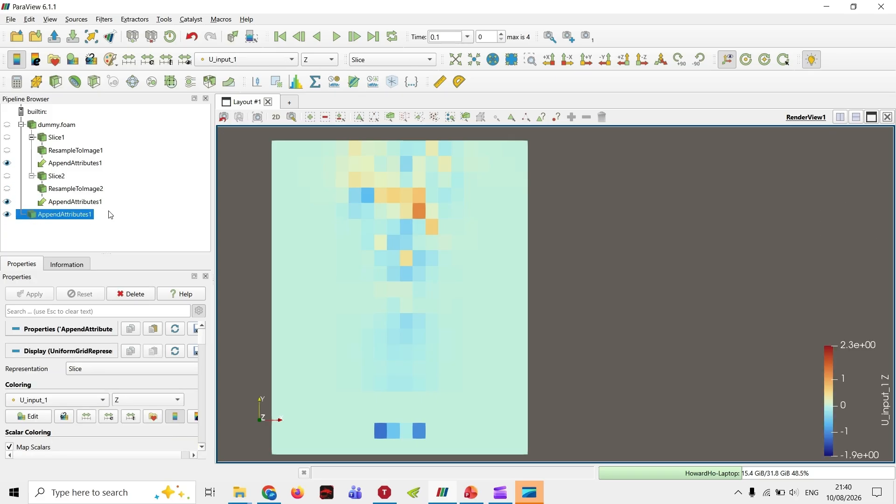
Step: Add a Calculator filter to the appended result
left_click(262, 61)
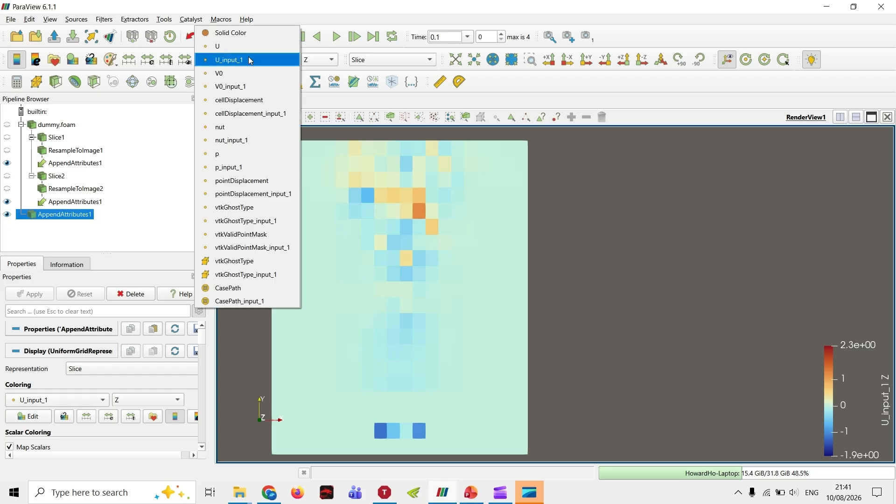
left_click(17, 82)
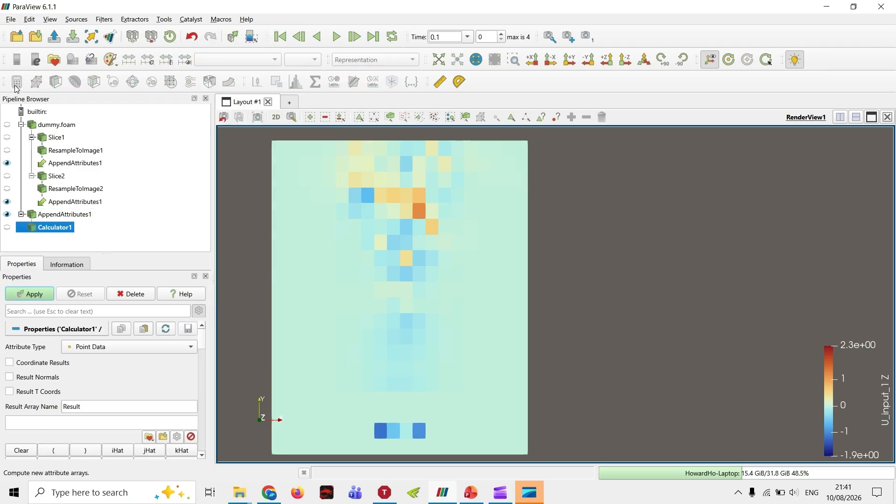
left_click(104, 351)
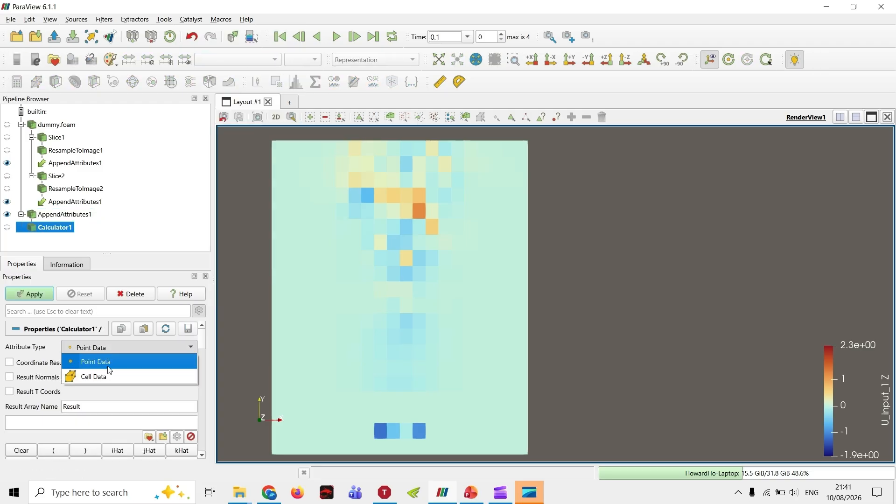
left_click(103, 374)
scroll(89, 407, "down", 3)
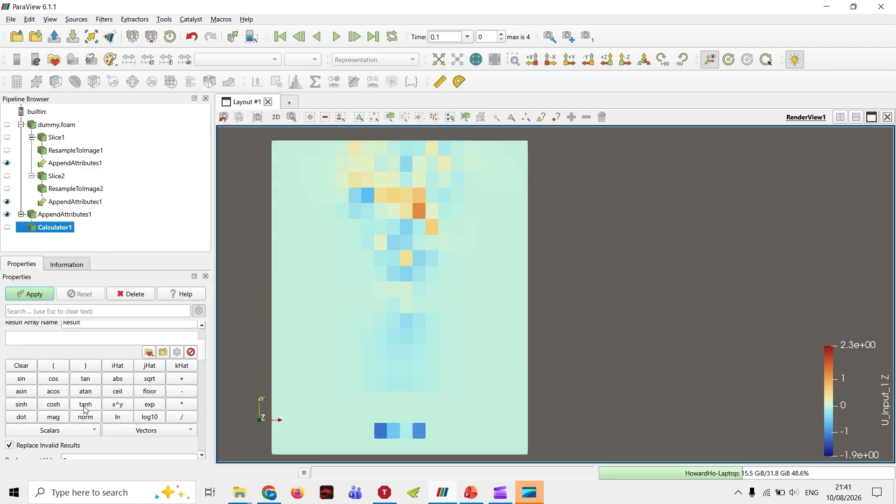
left_click(82, 430)
left_click(124, 435)
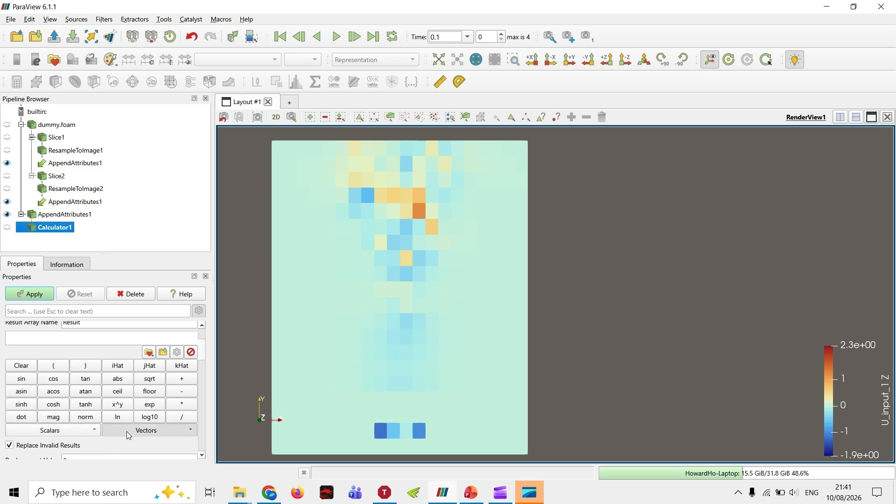
scroll(111, 429, "up", 3)
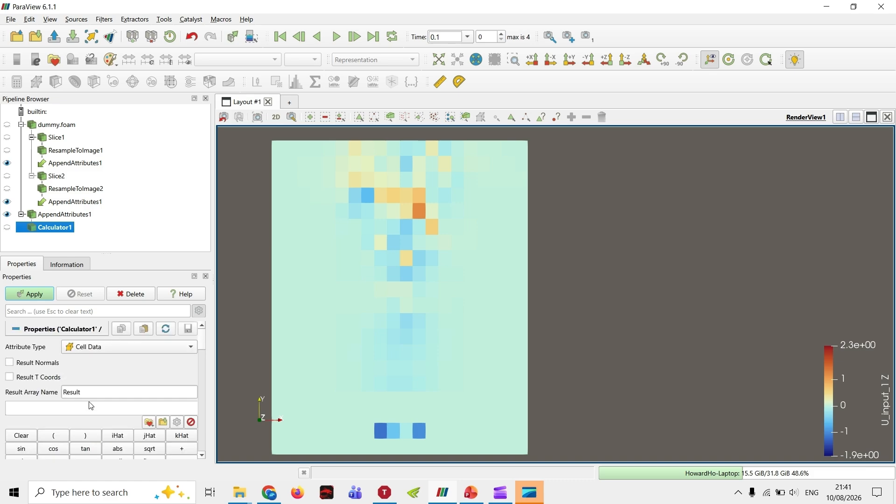
scroll(75, 399, "down", 1)
scroll(58, 376, "down", 2)
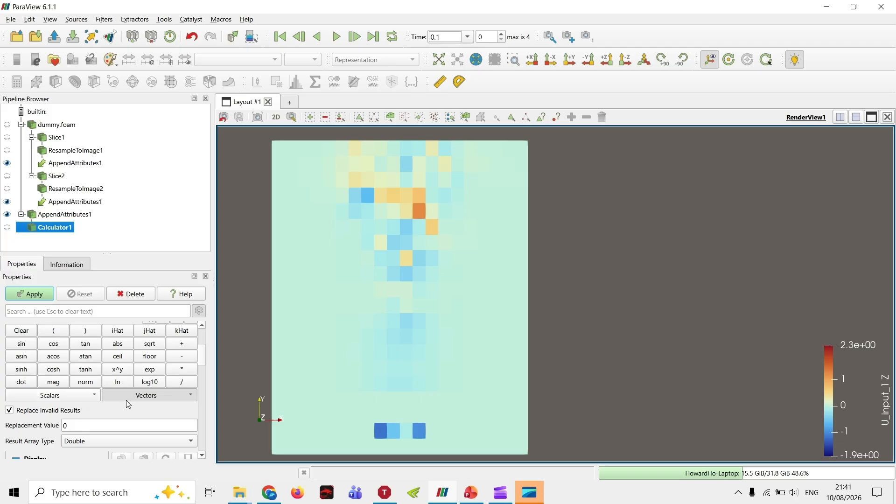
left_click(71, 397)
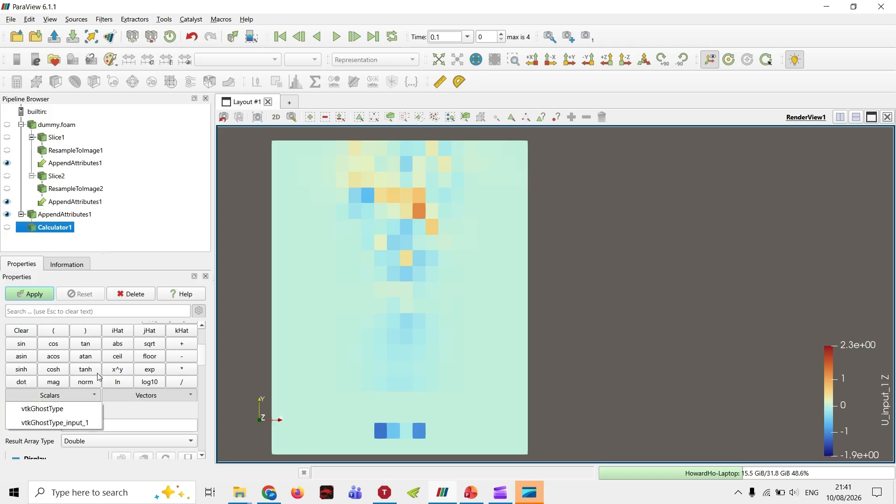
left_click(129, 417)
scroll(125, 402, "up", 3)
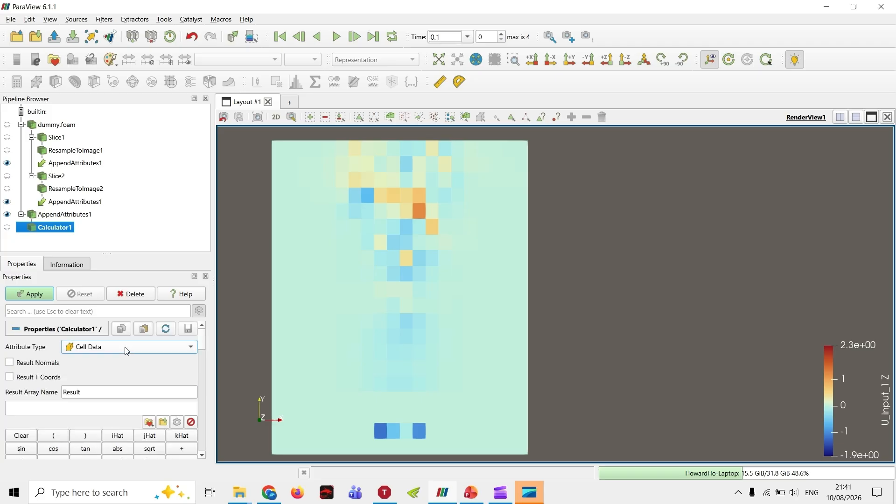
left_click(124, 348)
left_click(108, 368)
Step: Define the calculator expression on point data as U_Z minus U_input_1_Z and apply it
scroll(89, 378, "down", 3)
scroll(86, 369, "up", 3)
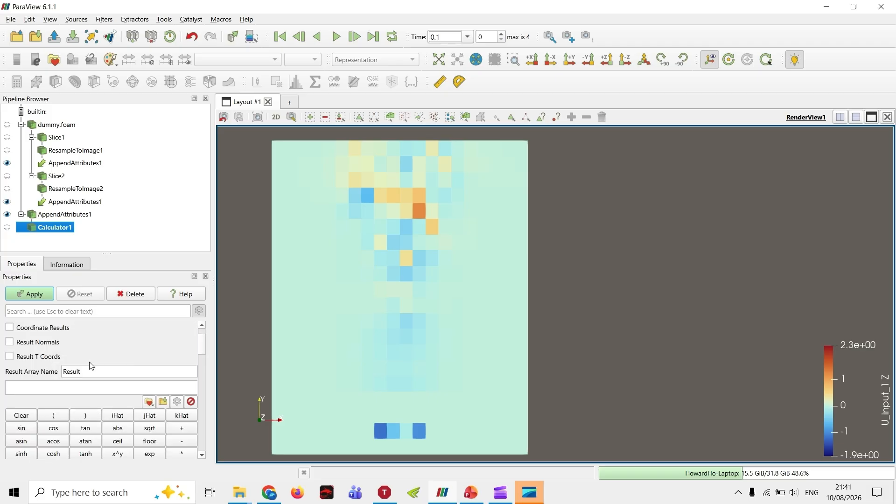
scroll(82, 382, "down", 3)
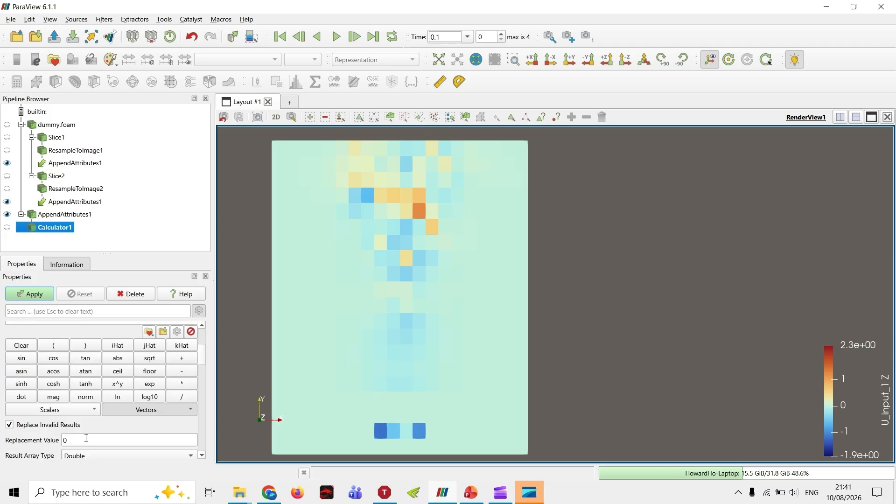
left_click(71, 408)
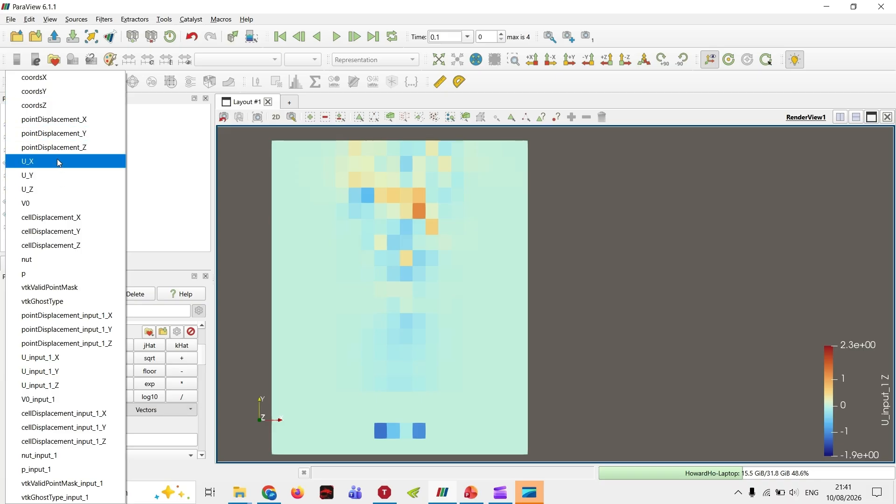
left_click(56, 189)
scroll(81, 380, "up", 3)
scroll(75, 397, "down", 4)
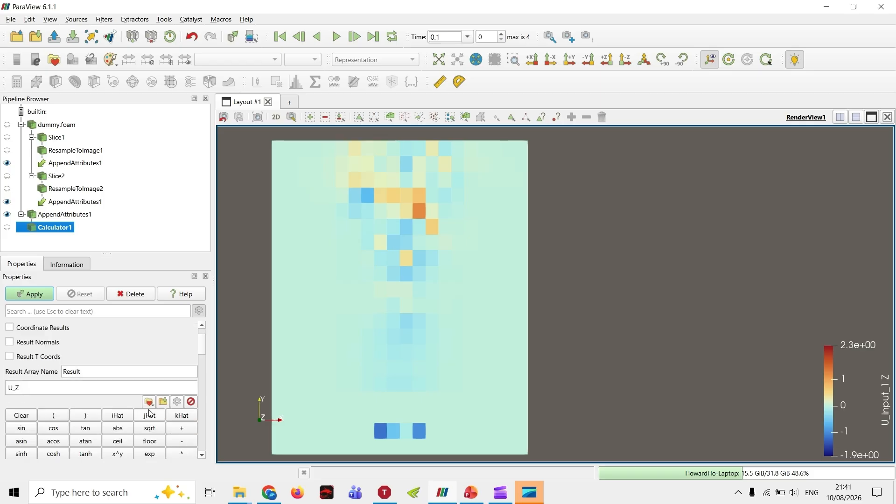
left_click(57, 410)
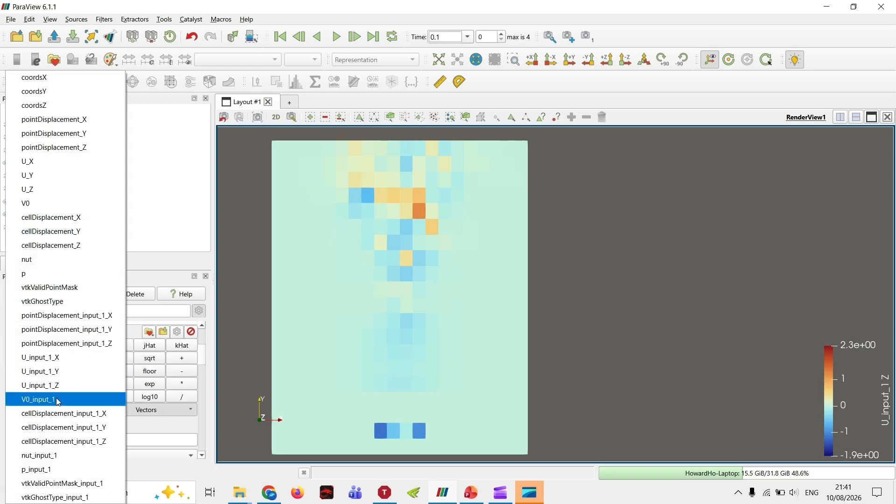
left_click(60, 385)
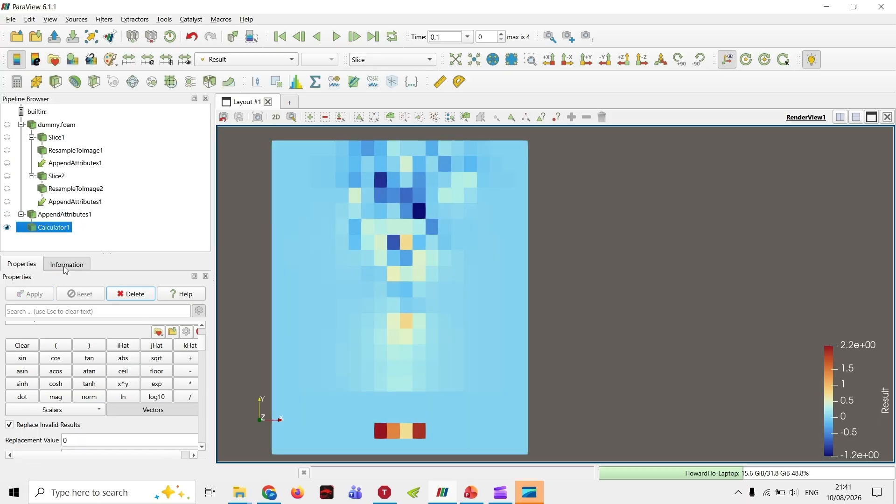
left_click_drag(482, 262, 539, 255)
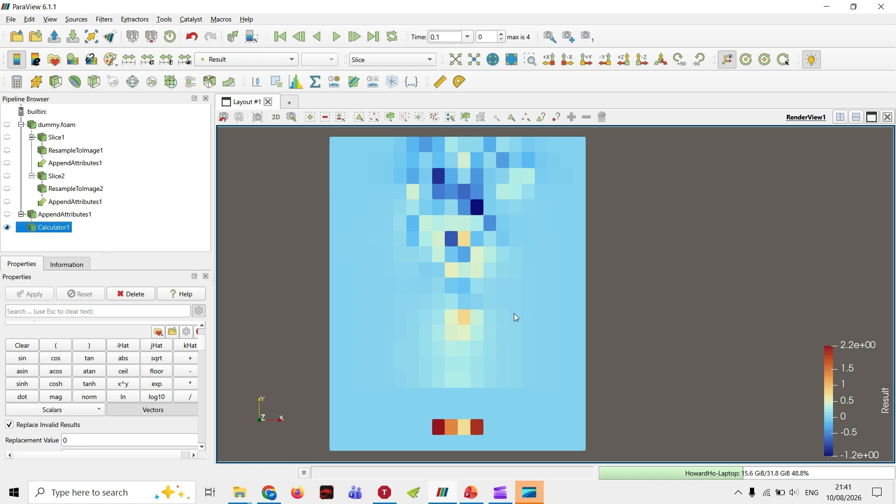
scroll(514, 313, "up", 2)
scroll(522, 310, "down", 6)
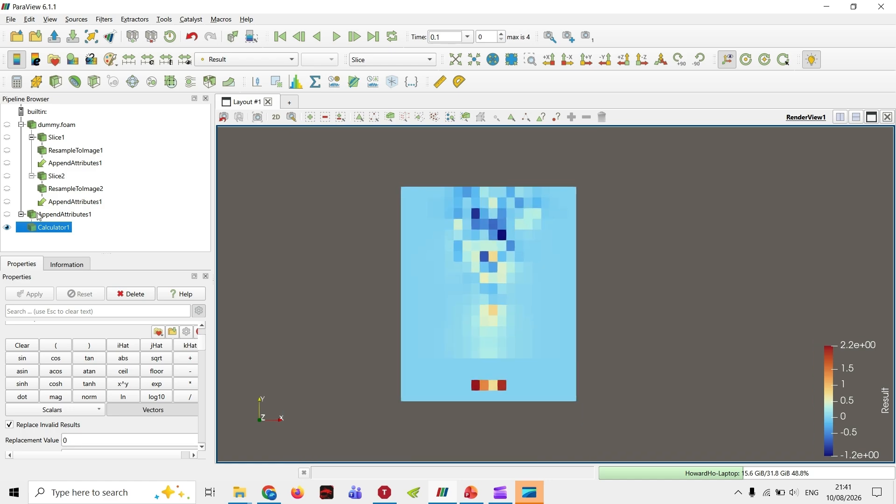
scroll(420, 308, "up", 4)
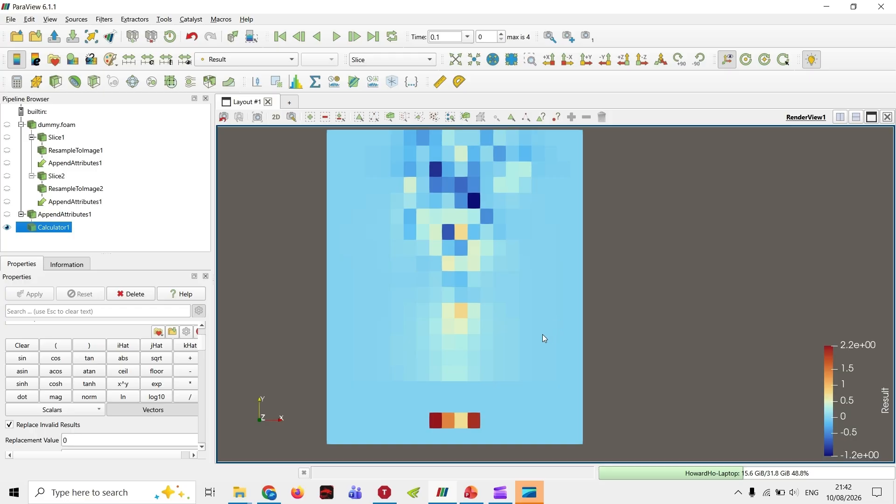
mouse_move(499, 491)
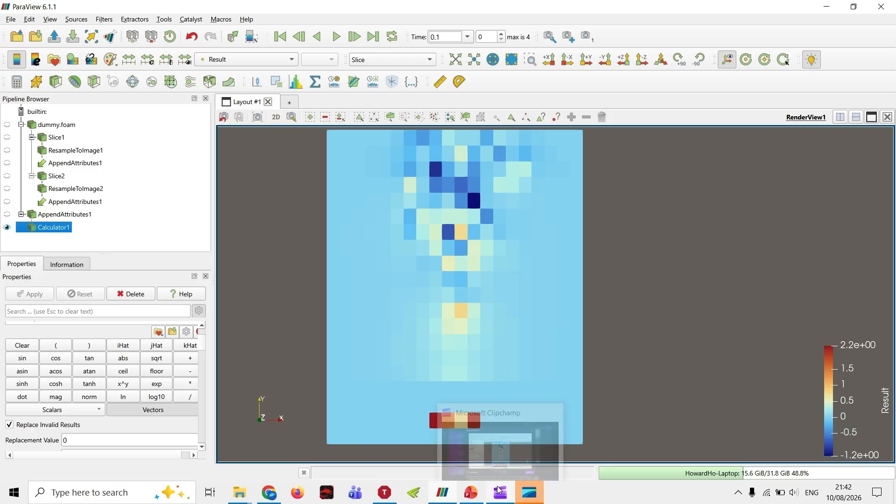